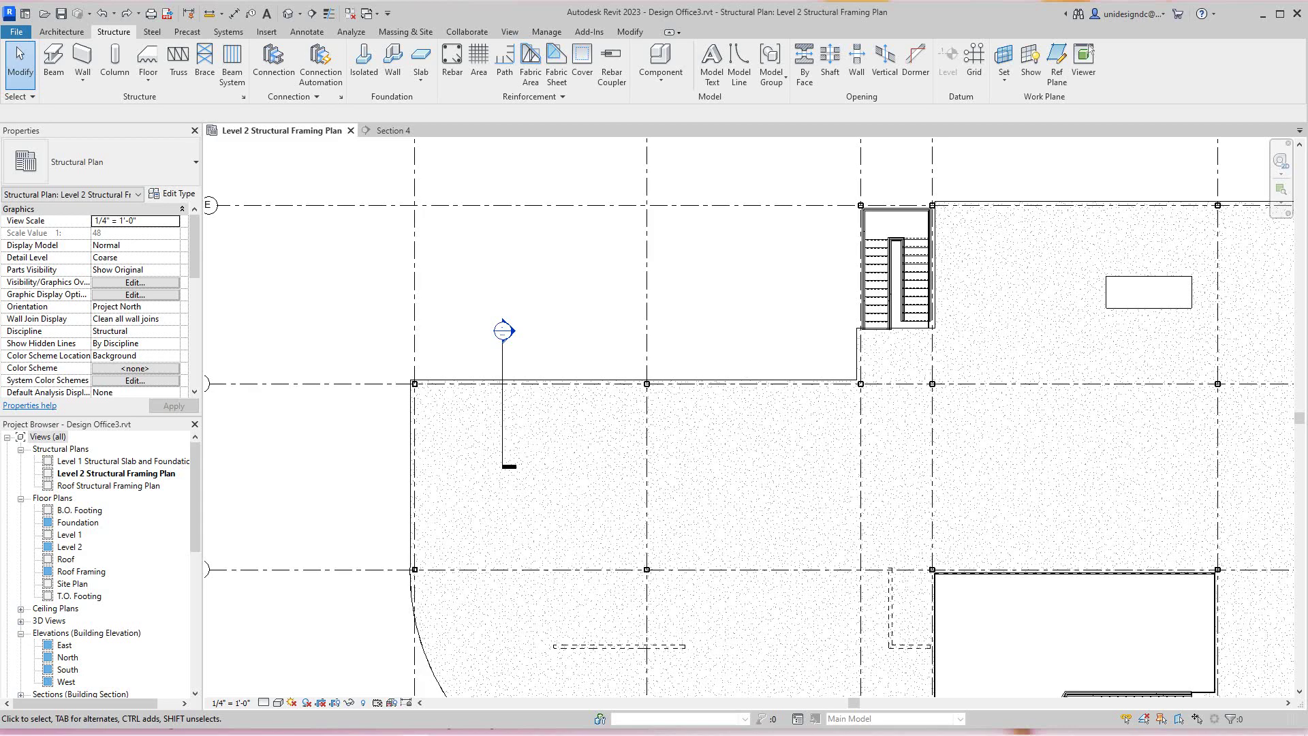
- Place a W24X55 beam on Level 2 between the two columns crossed by the section line along the slab's upper edge
scroll(572, 331, "up", 1)
mouse_move(572, 331)
middle_mouse_down()
mouse_move(556, 341)
mouse_move(565, 272)
middle_mouse_up()
scroll(565, 272, "up", 3)
middle_click_drag(505, 311, 518, 297)
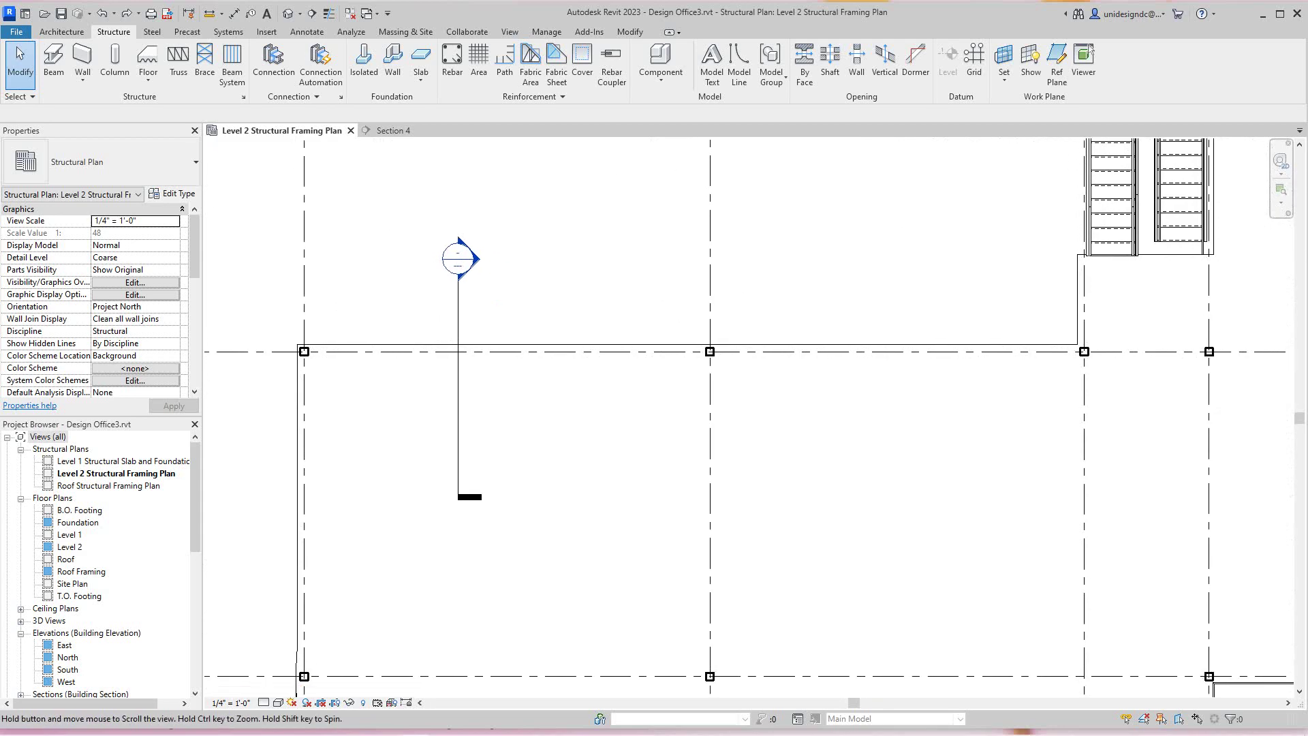
scroll(518, 298, "down", 2)
scroll(424, 293, "up", 4)
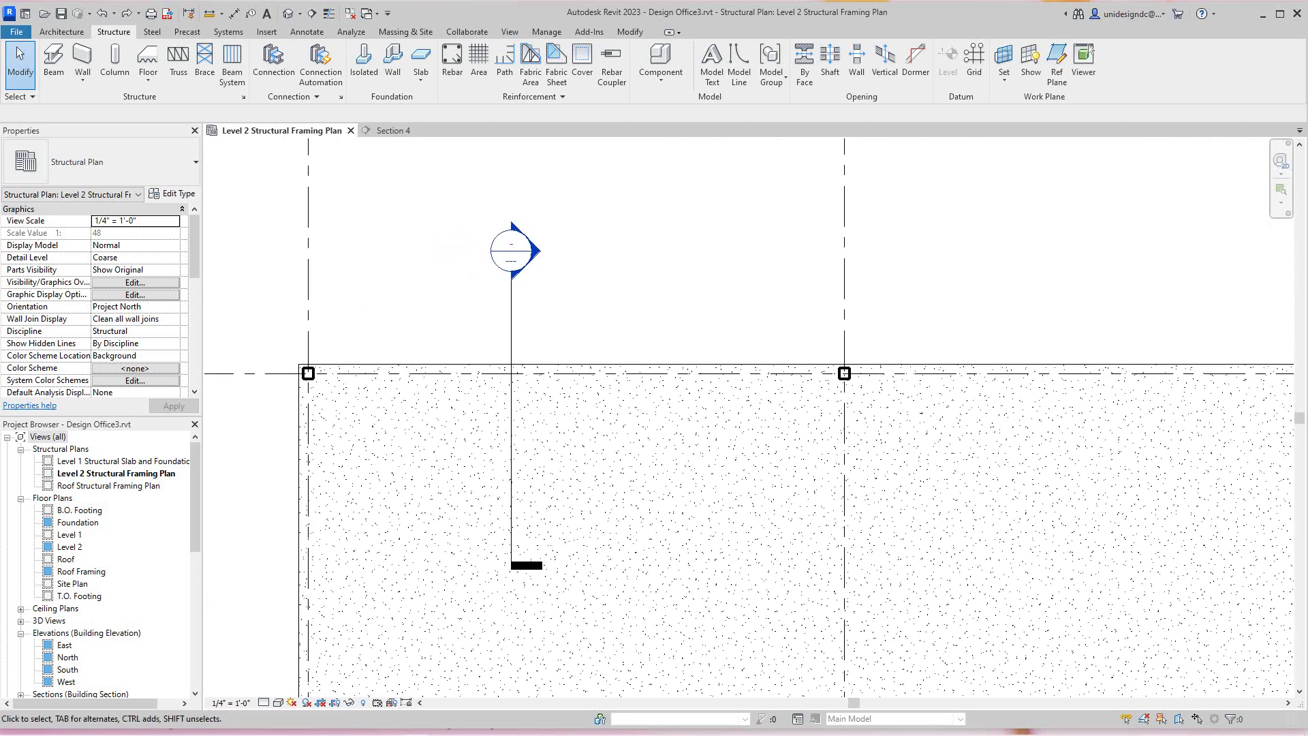
left_click(53, 61)
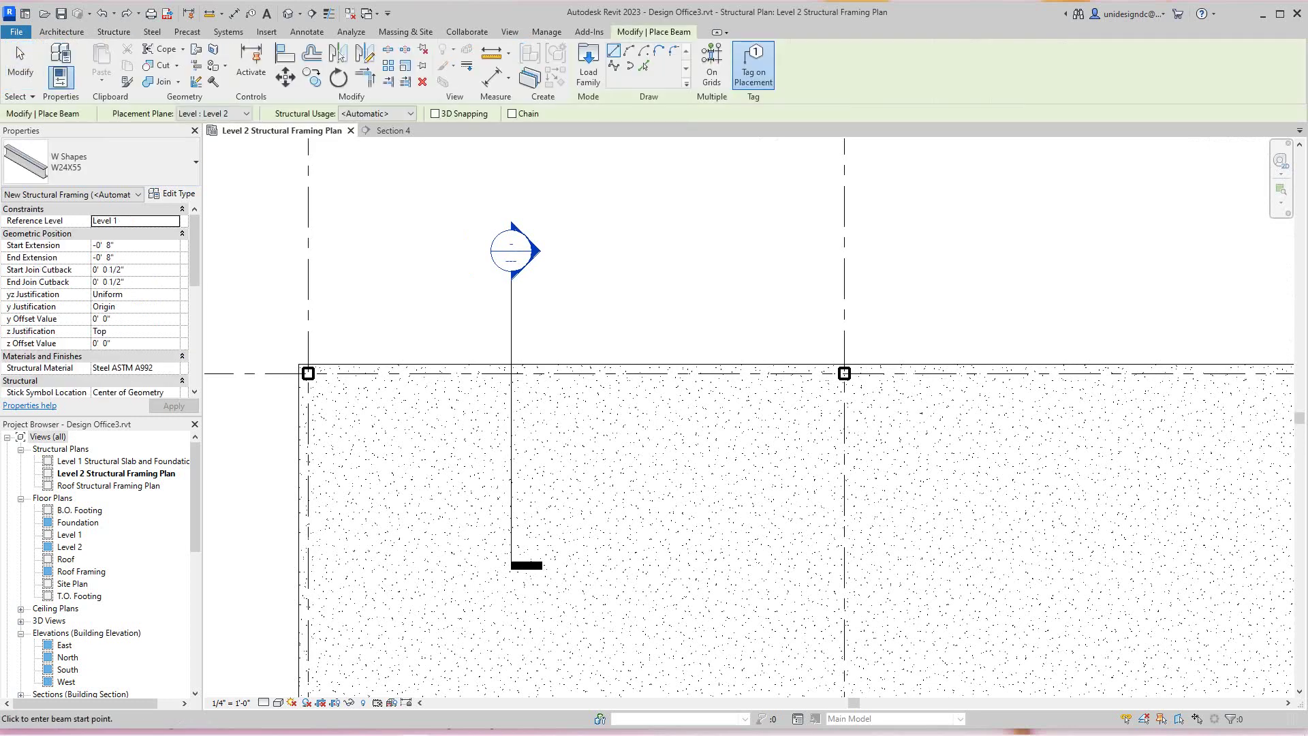
scroll(307, 389, "up", 3)
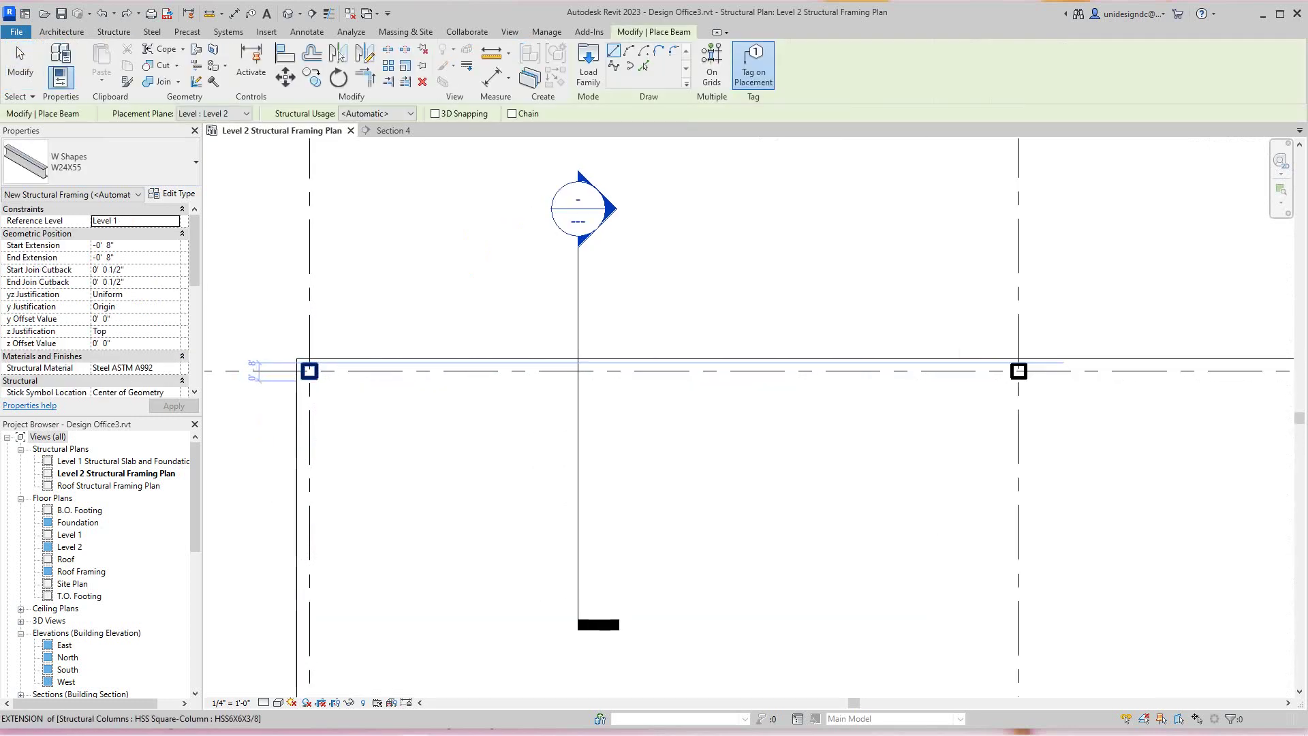
left_click(310, 369)
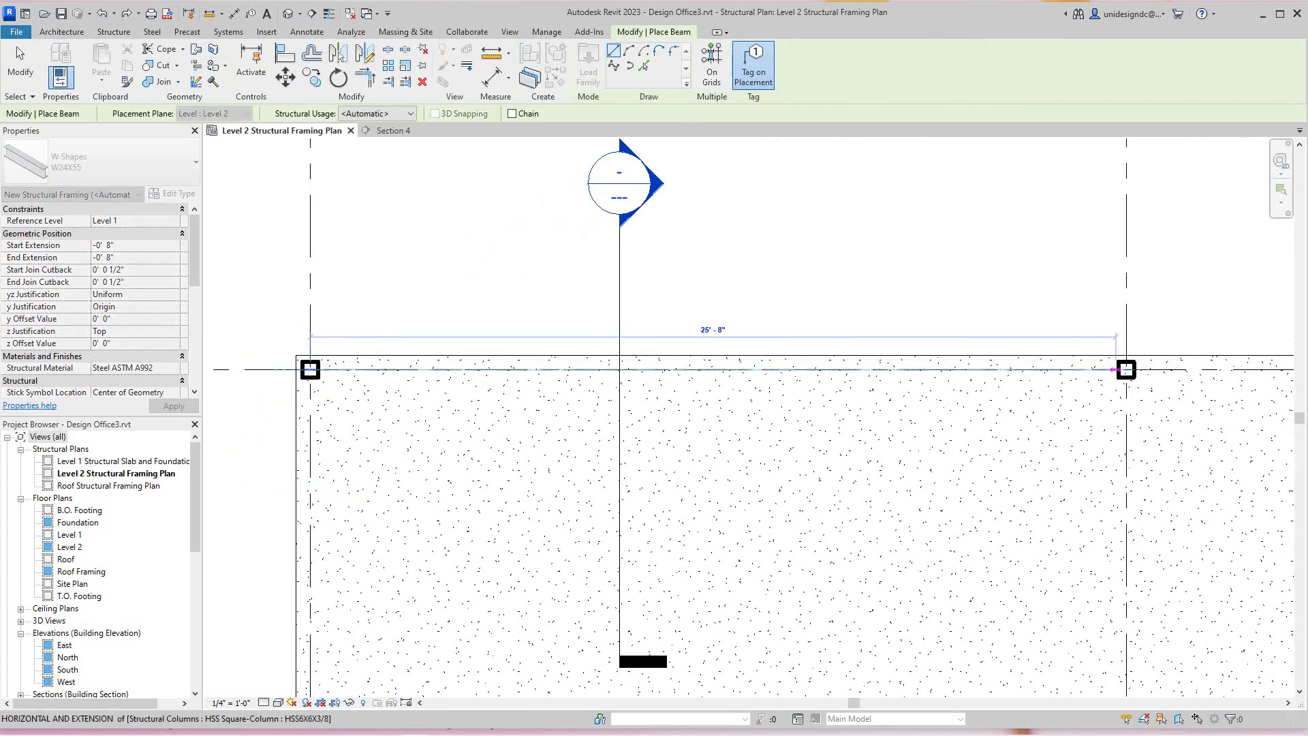
left_click(1127, 369)
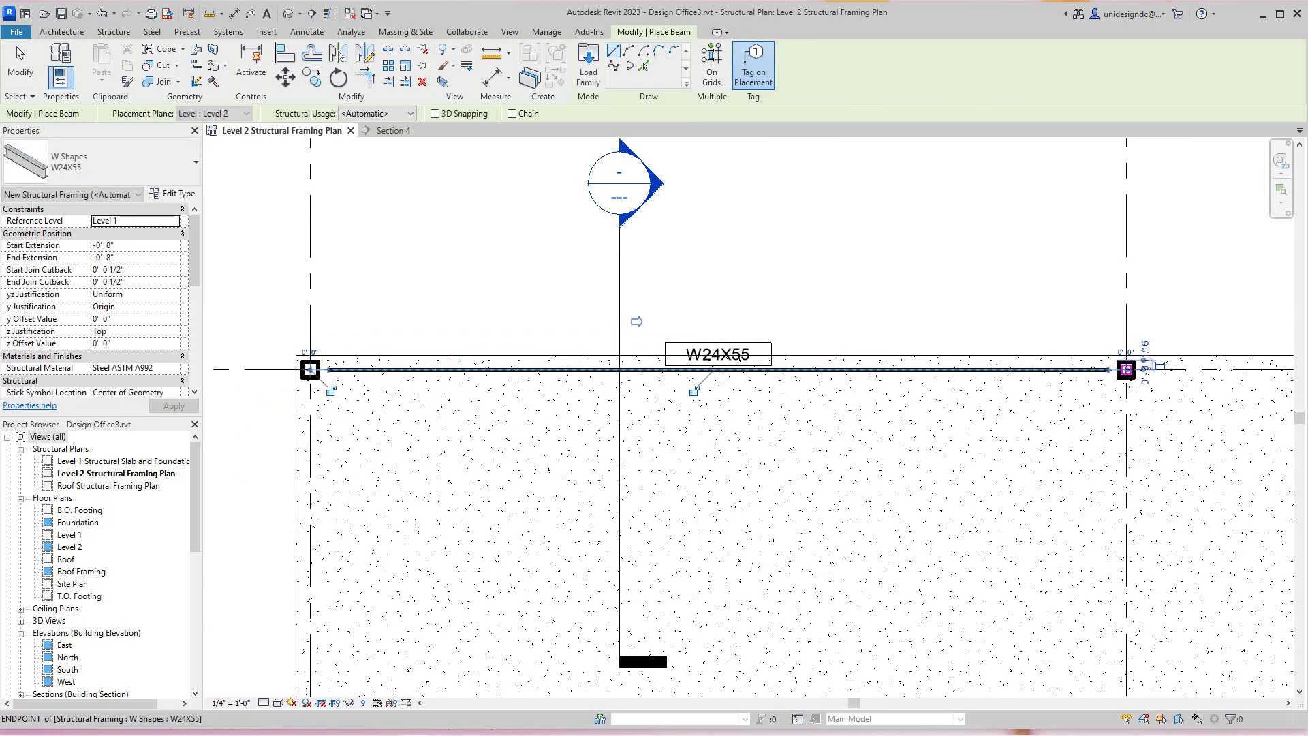
middle_click_drag(711, 409, 631, 445)
right_click(743, 305)
left_click(763, 314)
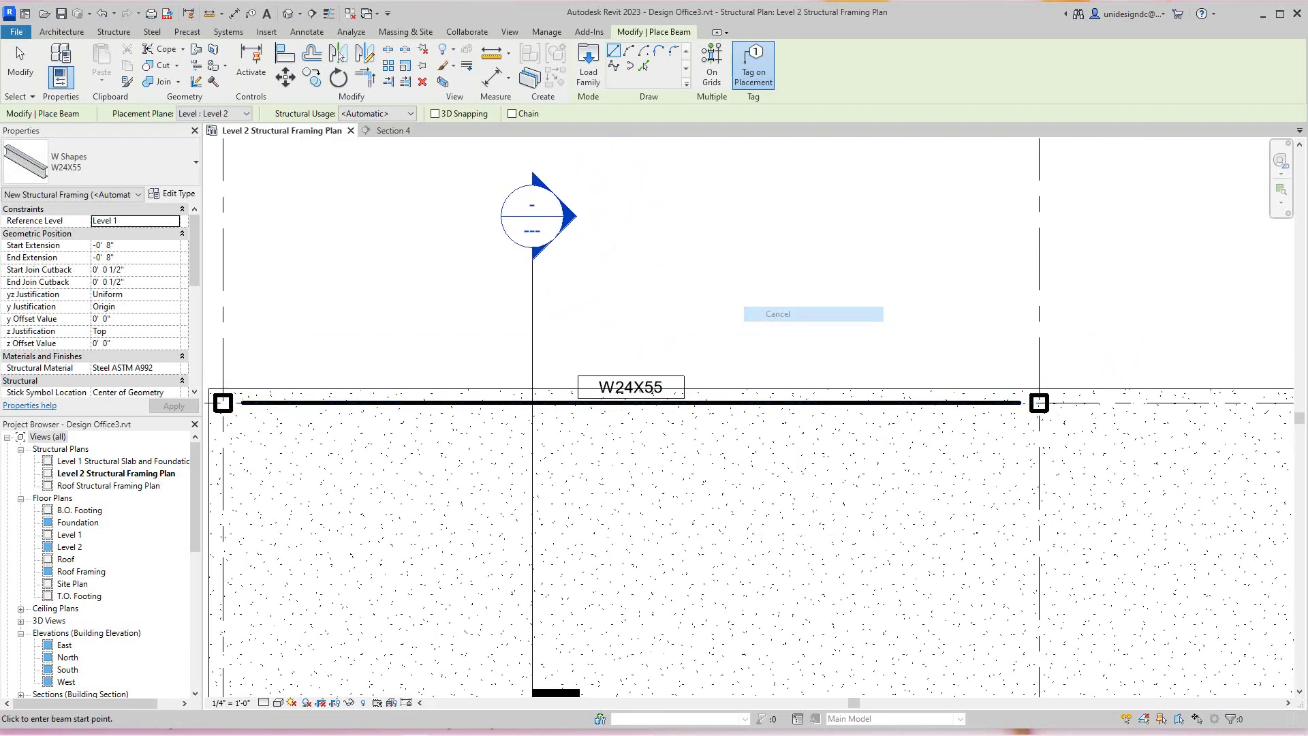
scroll(702, 306, "up", 2)
right_click(639, 285)
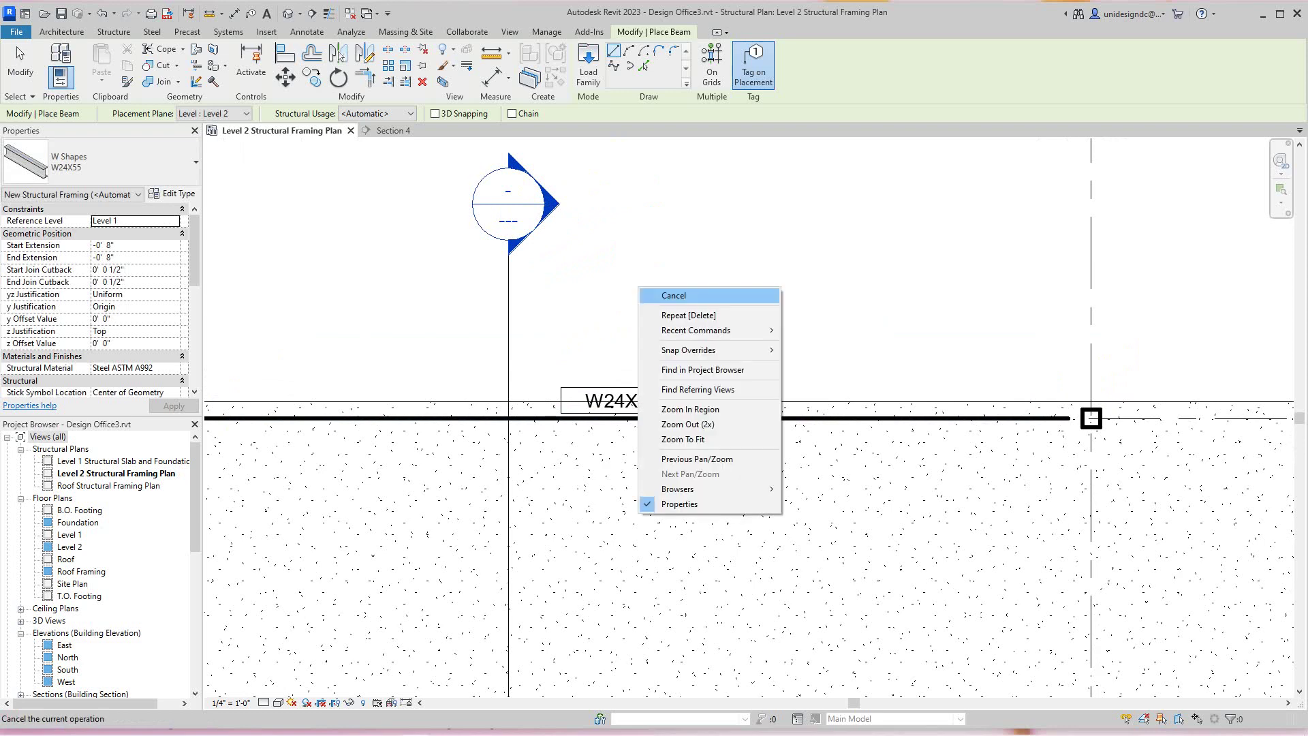
left_click(666, 295)
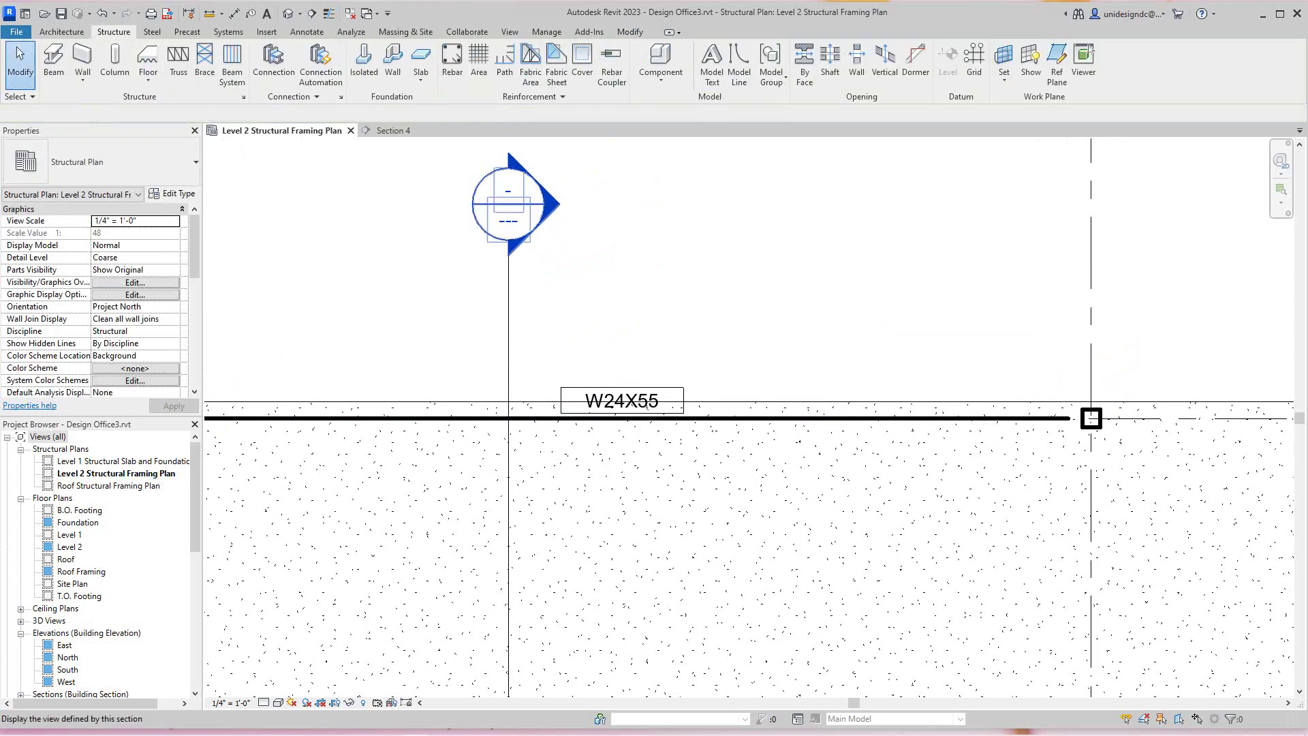
- Open Section 4 from its section head and examine where the new beam sits relative to the Level 2 floor
double_click(518, 205)
scroll(480, 504, "up", 5)
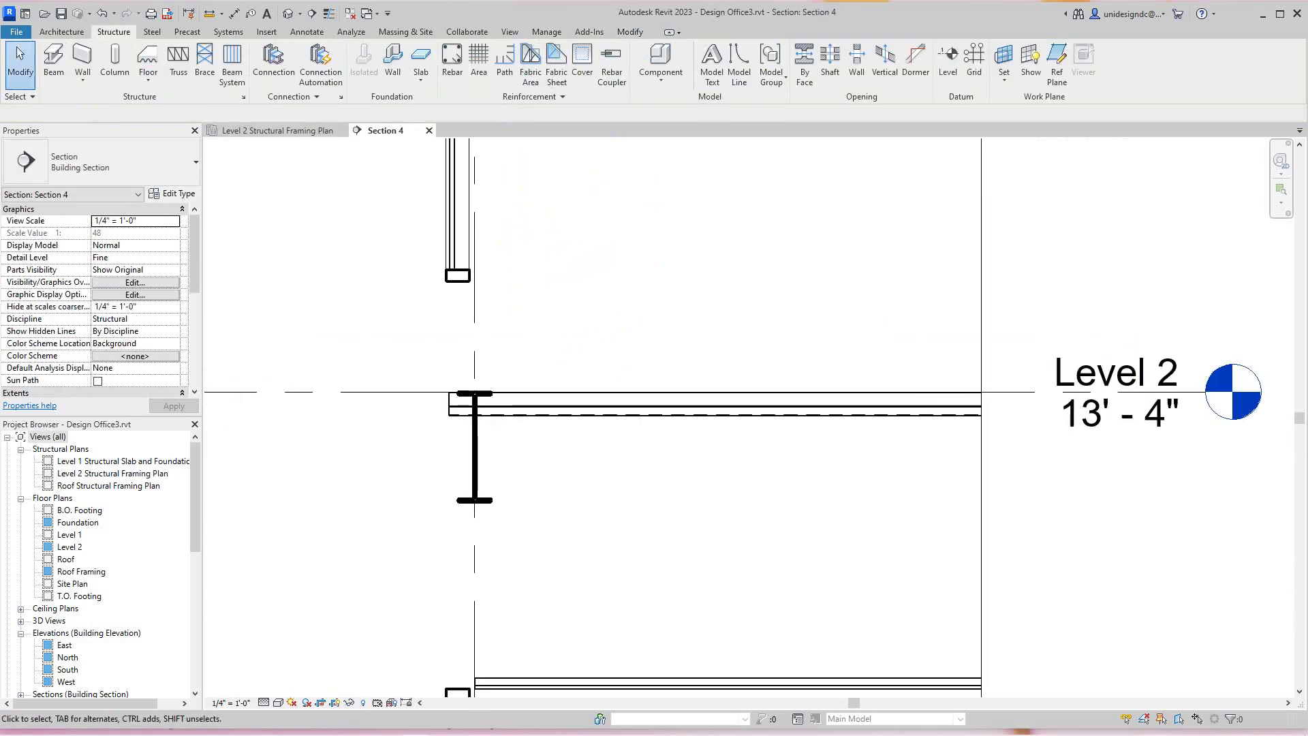
scroll(514, 490, "down", 2)
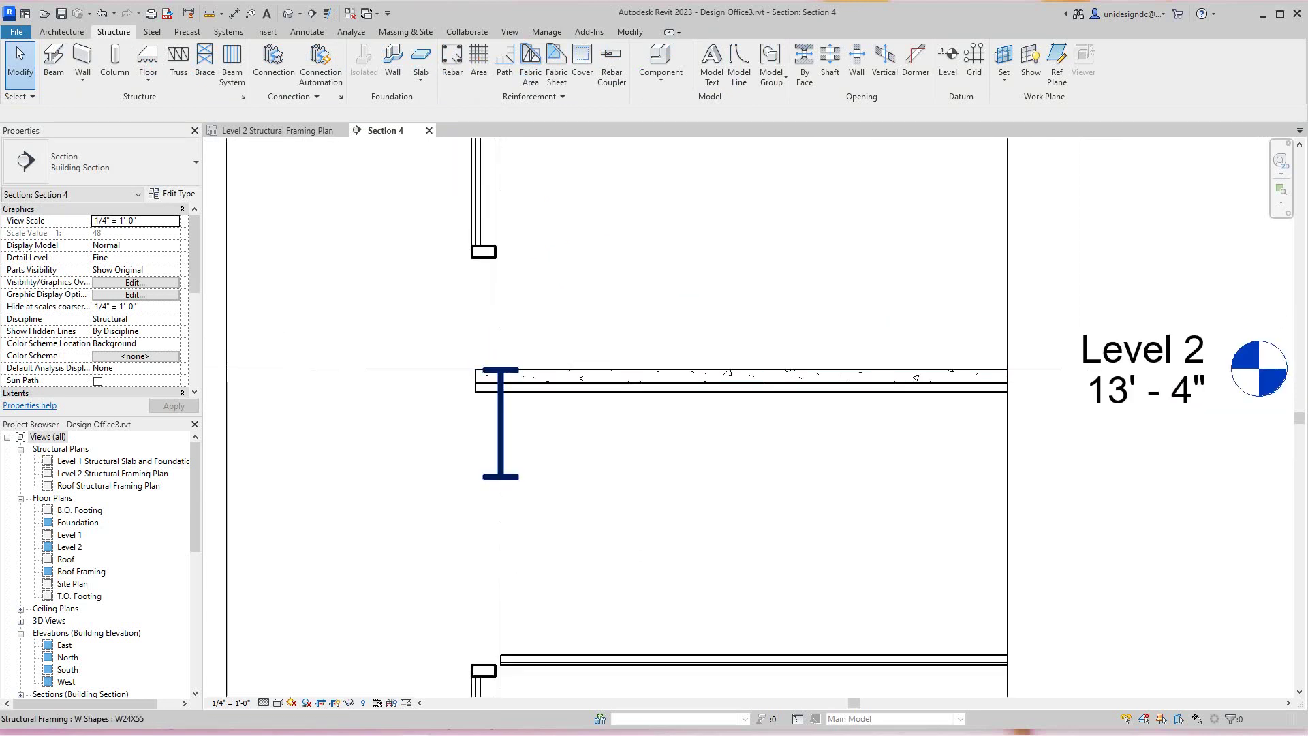
left_click(501, 423)
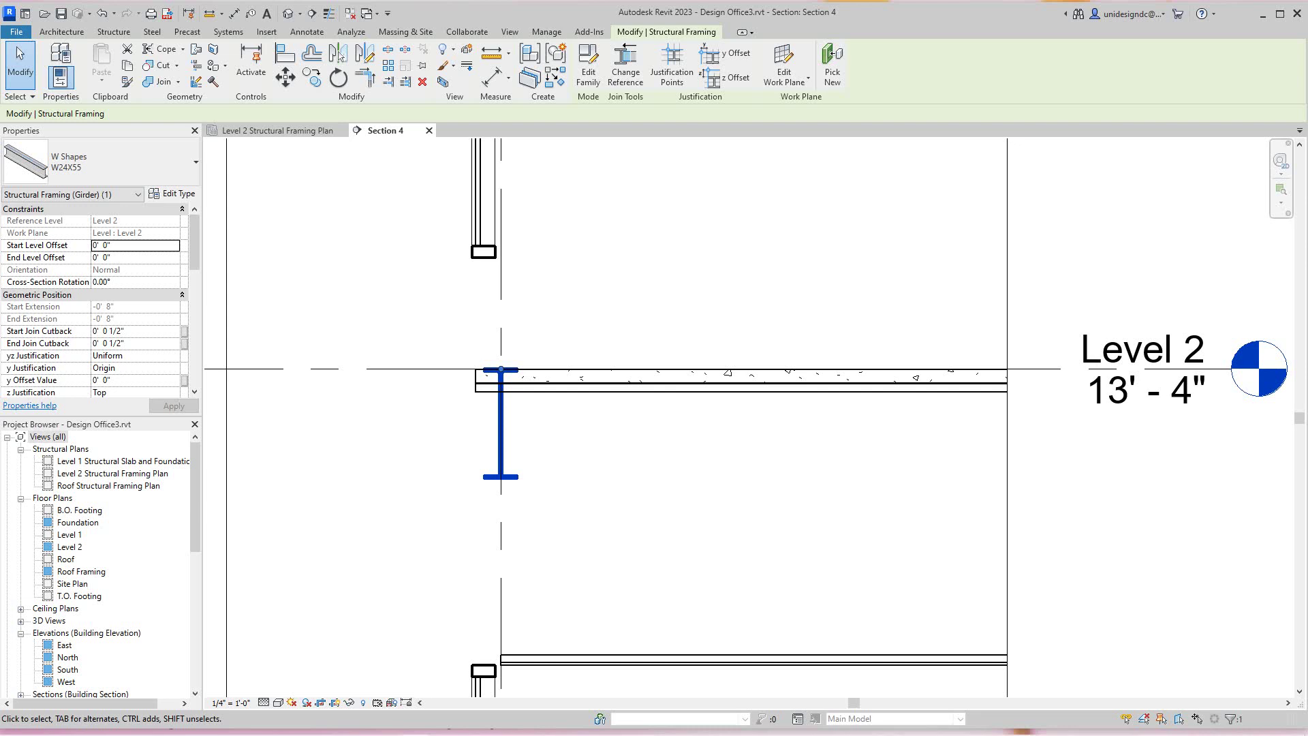
key("Escape")
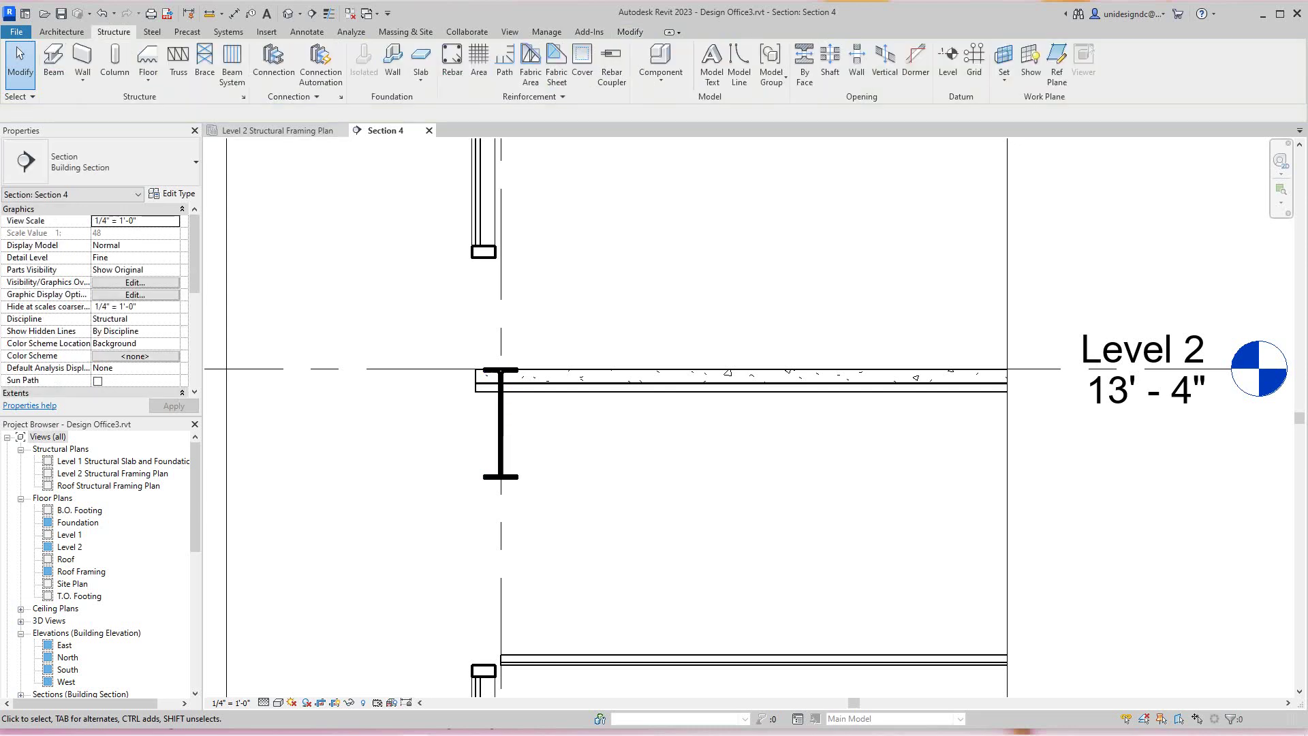
- In the Level 2 Structural Framing Plan, set the W24X55 beam's start level offset to -0' 8"
left_click(287, 130)
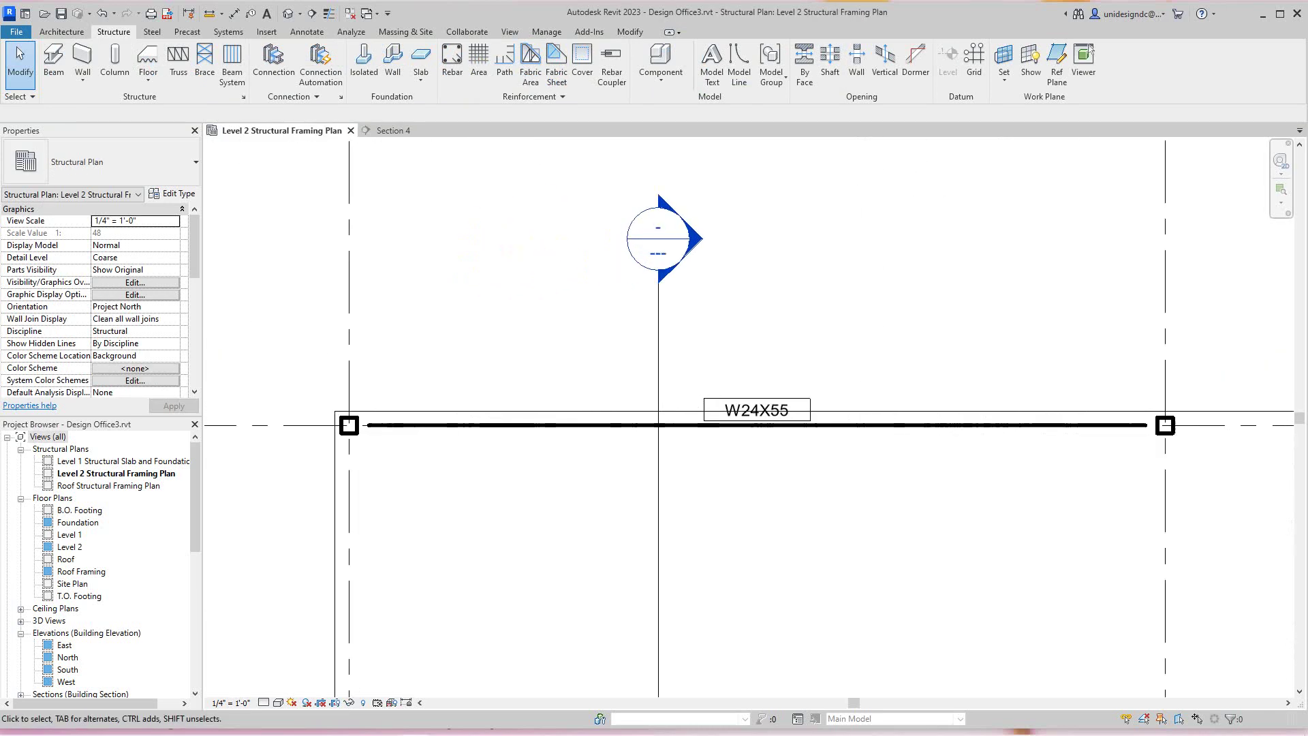
left_click(477, 425)
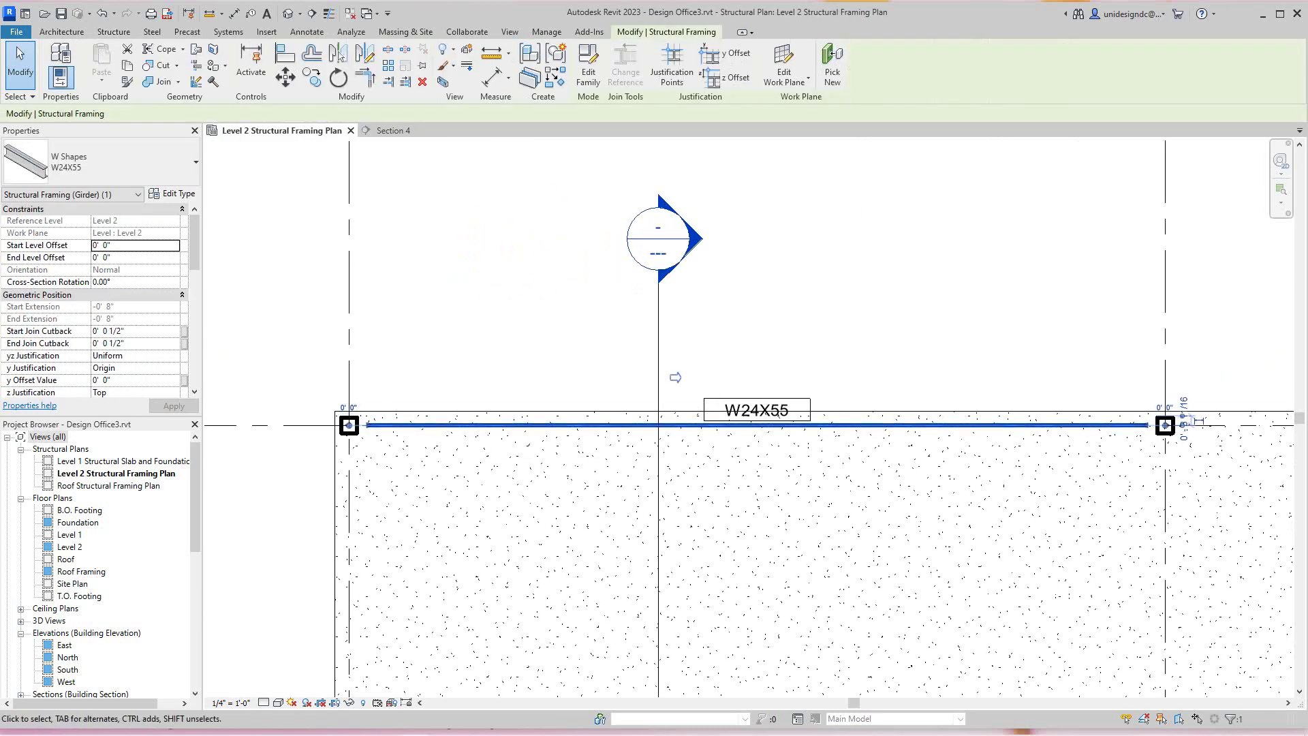
scroll(334, 417, "up", 2)
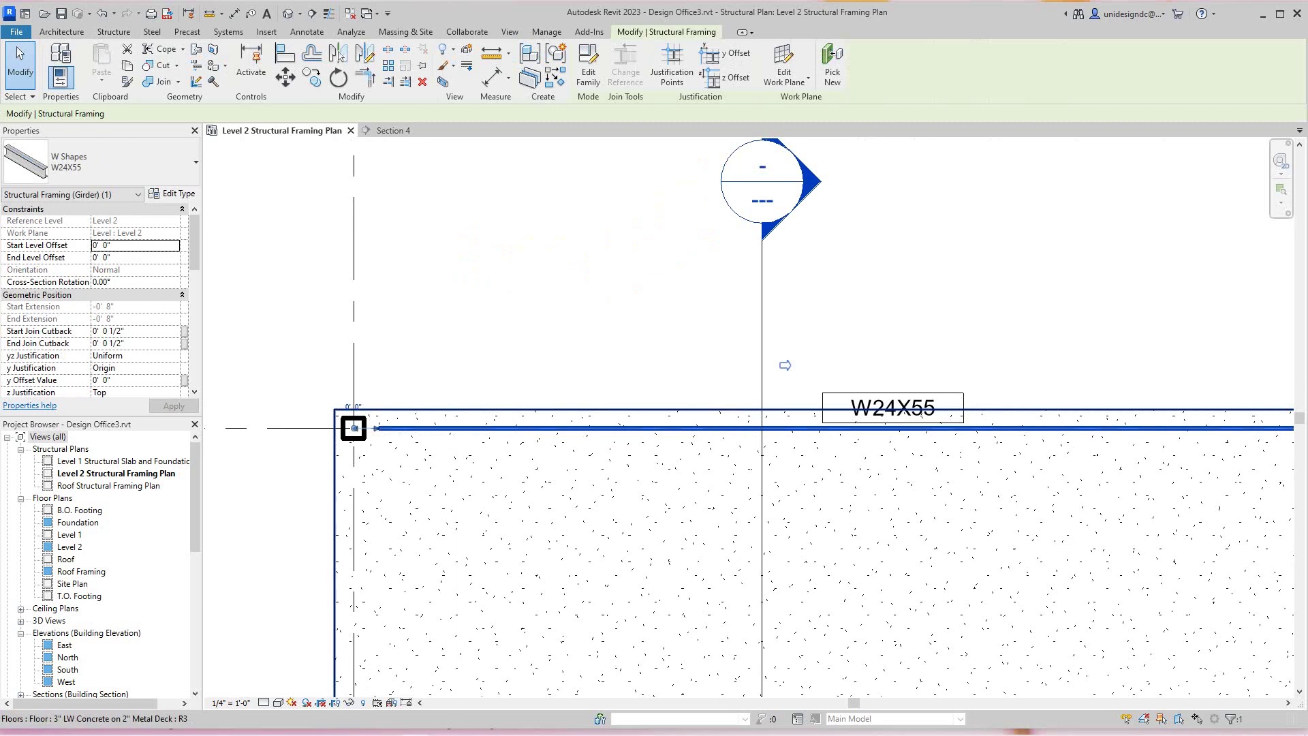
scroll(652, 430, "down", 2)
middle_click_drag(1153, 428, 757, 428)
scroll(777, 429, "up", 5)
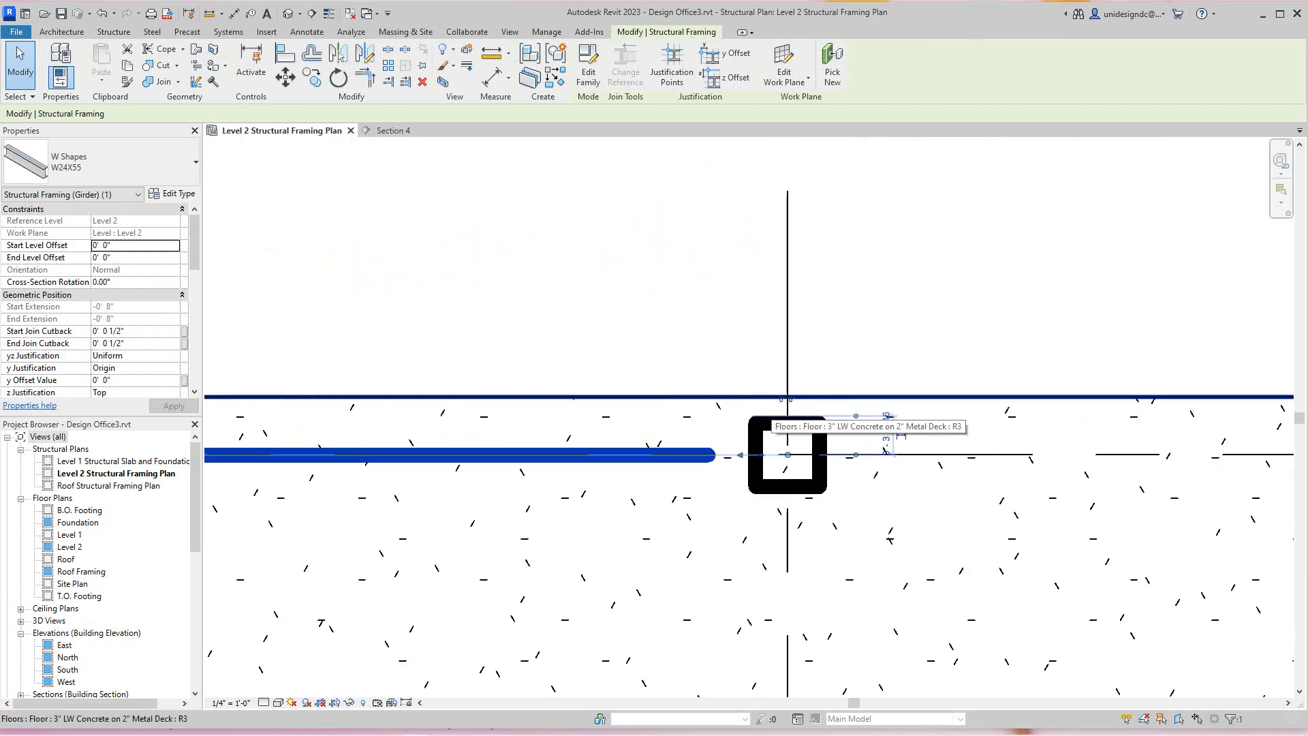
scroll(872, 398, "up", 1)
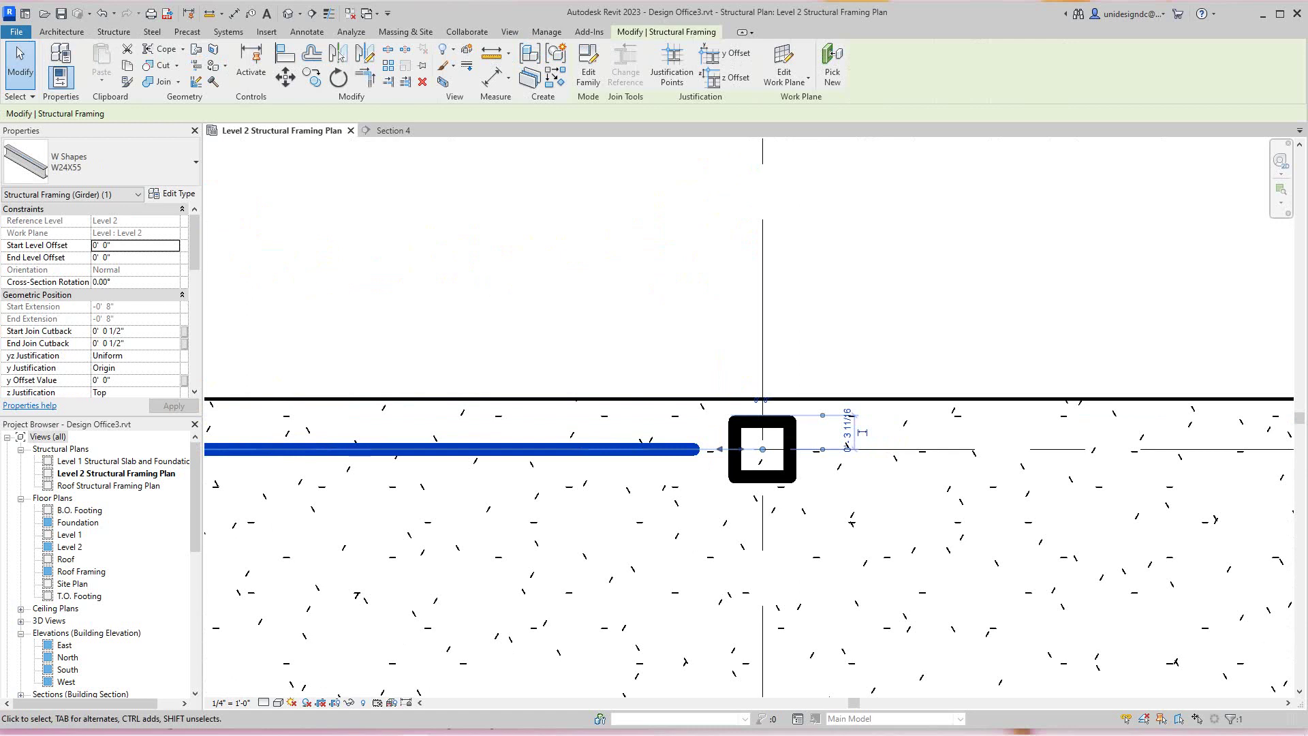
scroll(100, 300, "down", 5)
scroll(100, 300, "up", 4)
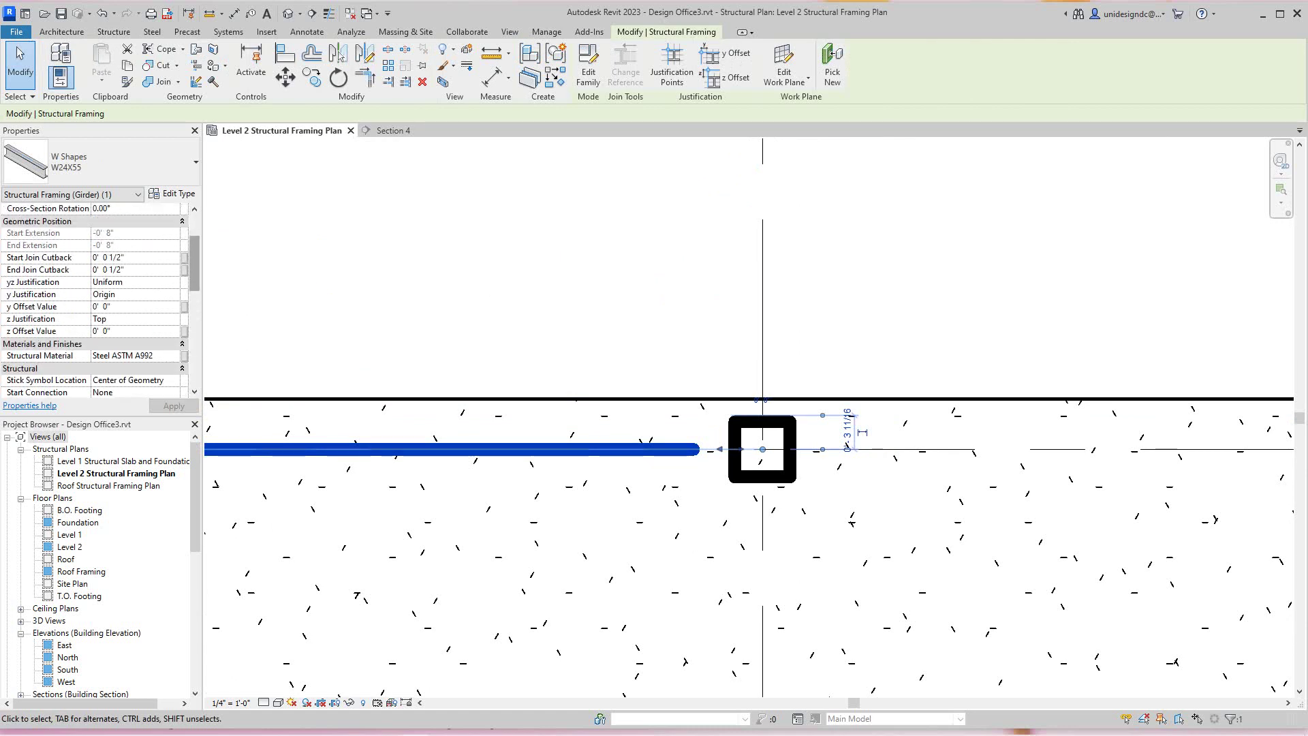
scroll(823, 432, "down", 2)
middle_click_drag(823, 432, 962, 434)
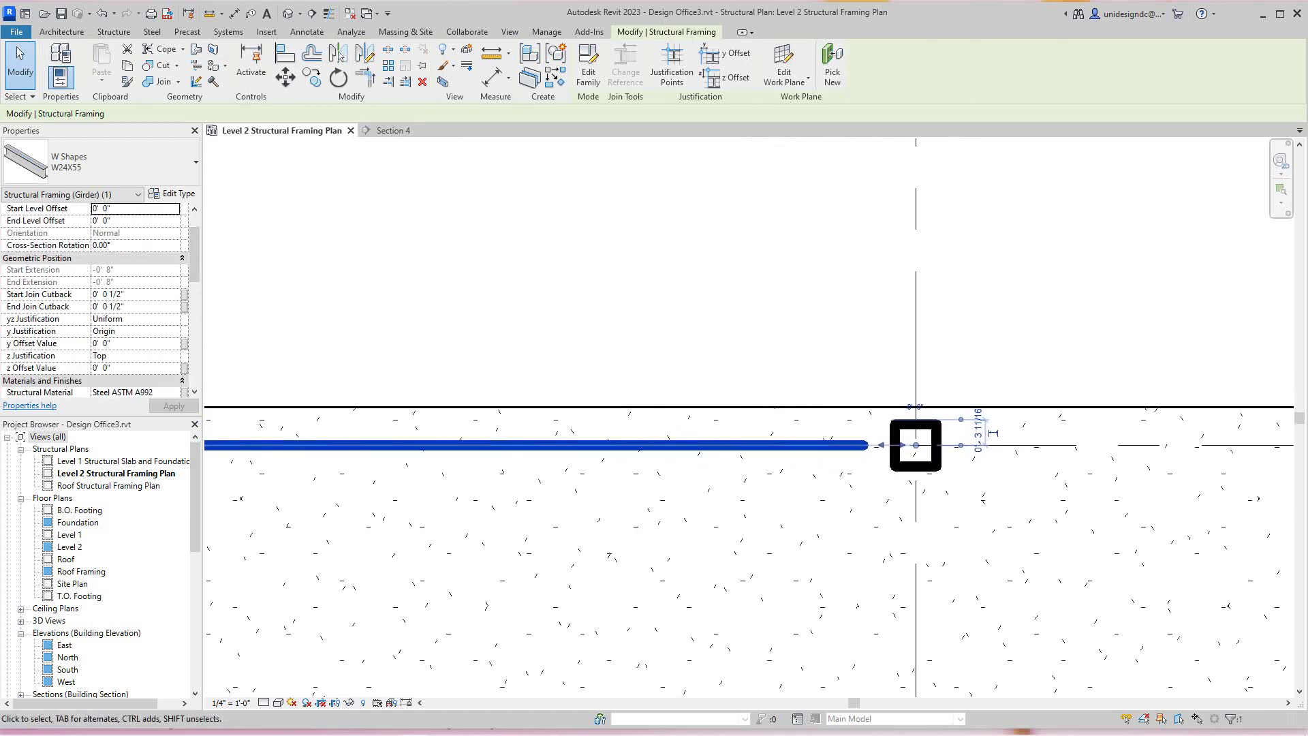
middle_click_drag(818, 440, 943, 433)
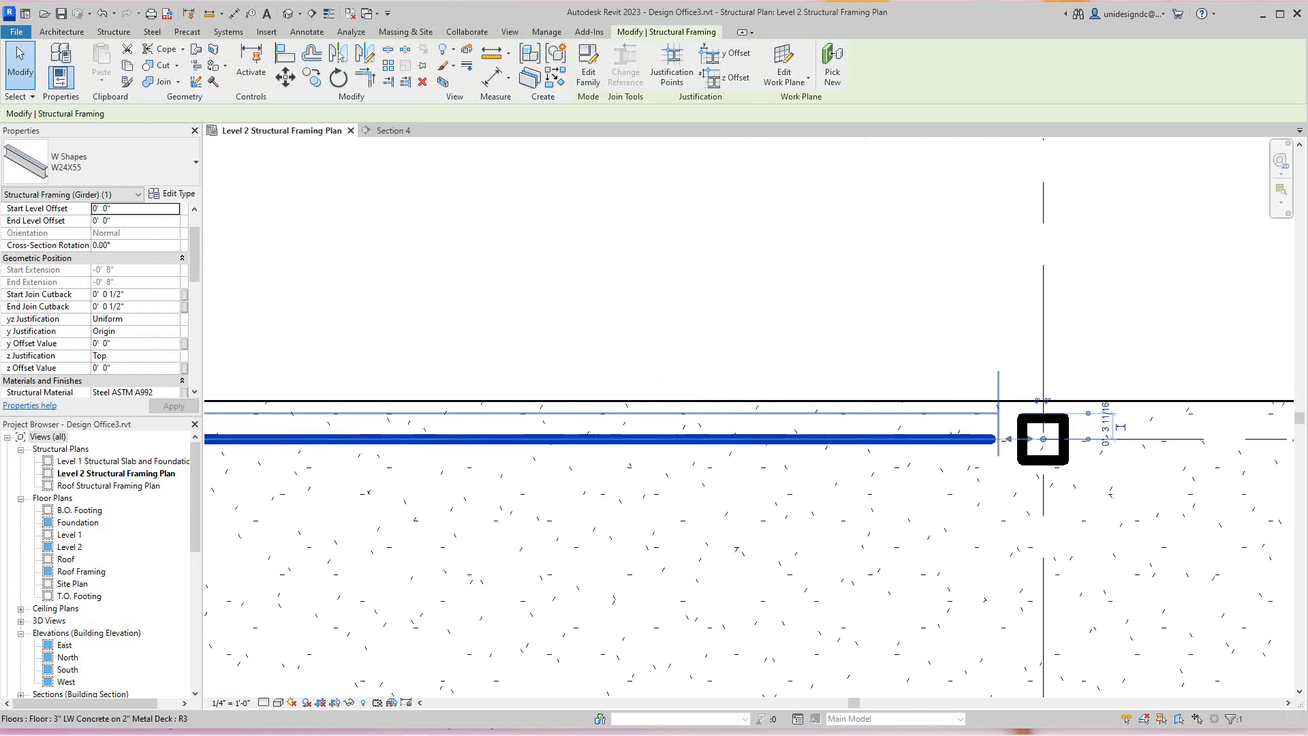
middle_click_drag(749, 443, 1000, 402)
middle_click_drag(477, 381, 787, 443)
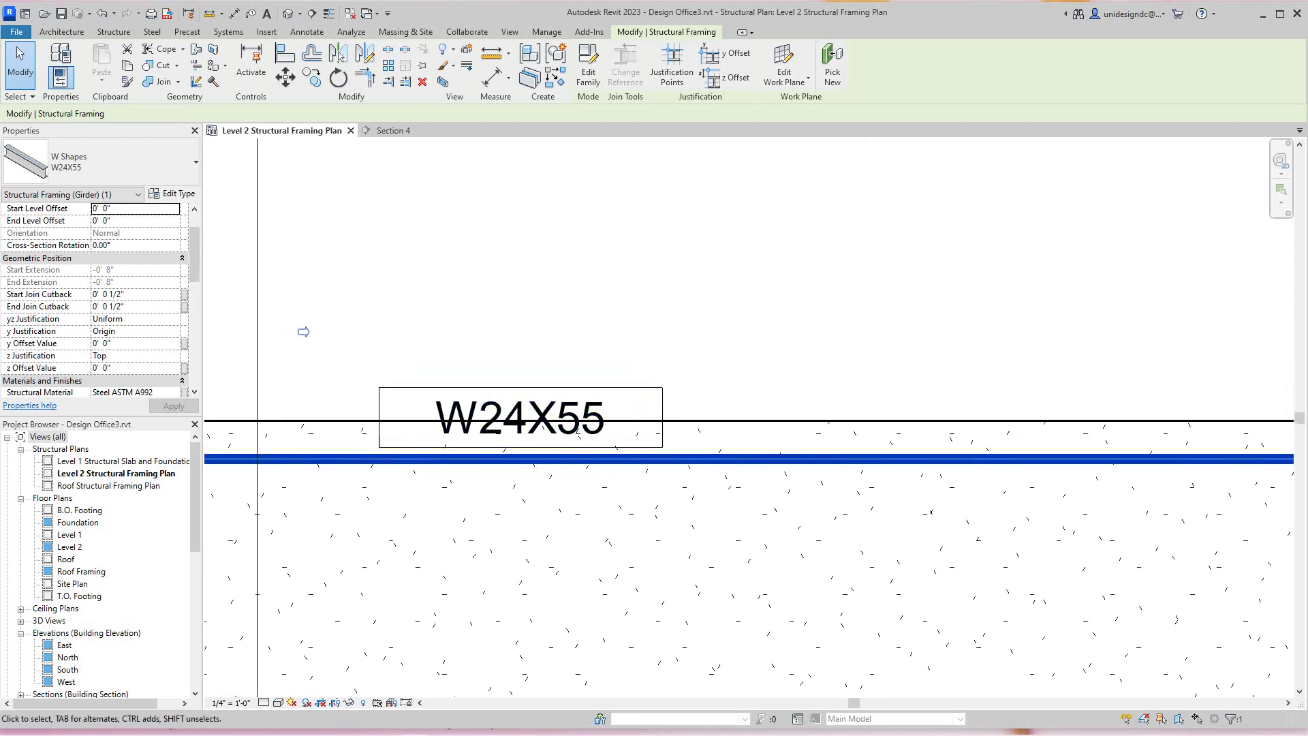
middle_click_drag(303, 332, 910, 415)
scroll(380, 341, "down", 1)
scroll(527, 417, "down", 1)
scroll(268, 477, "up", 8)
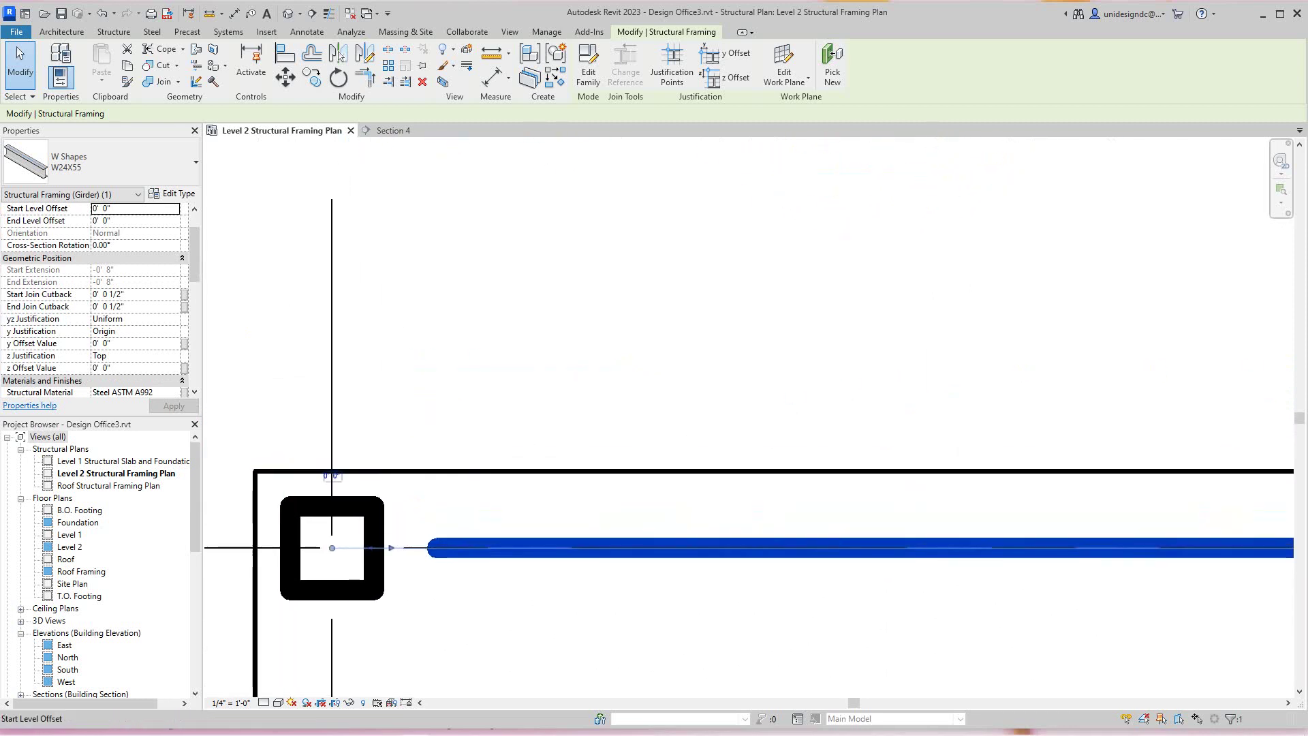
left_click(333, 476)
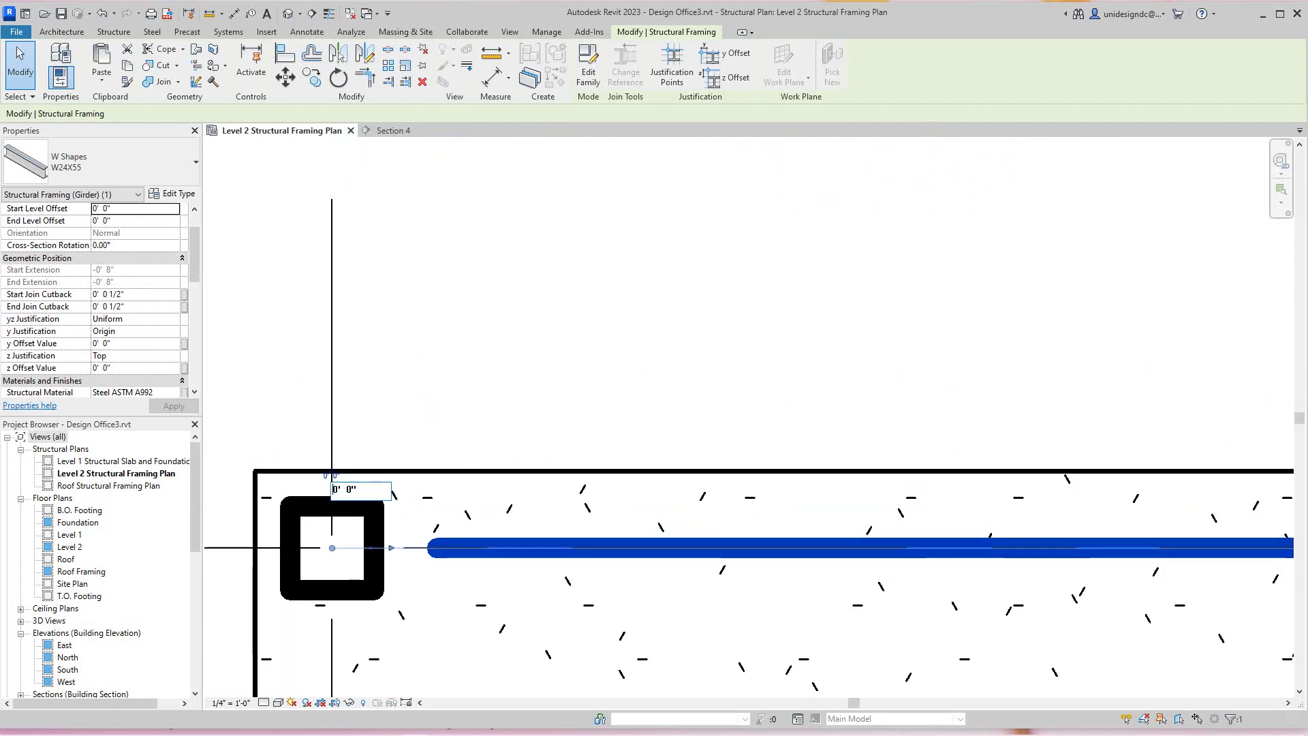
type("-")
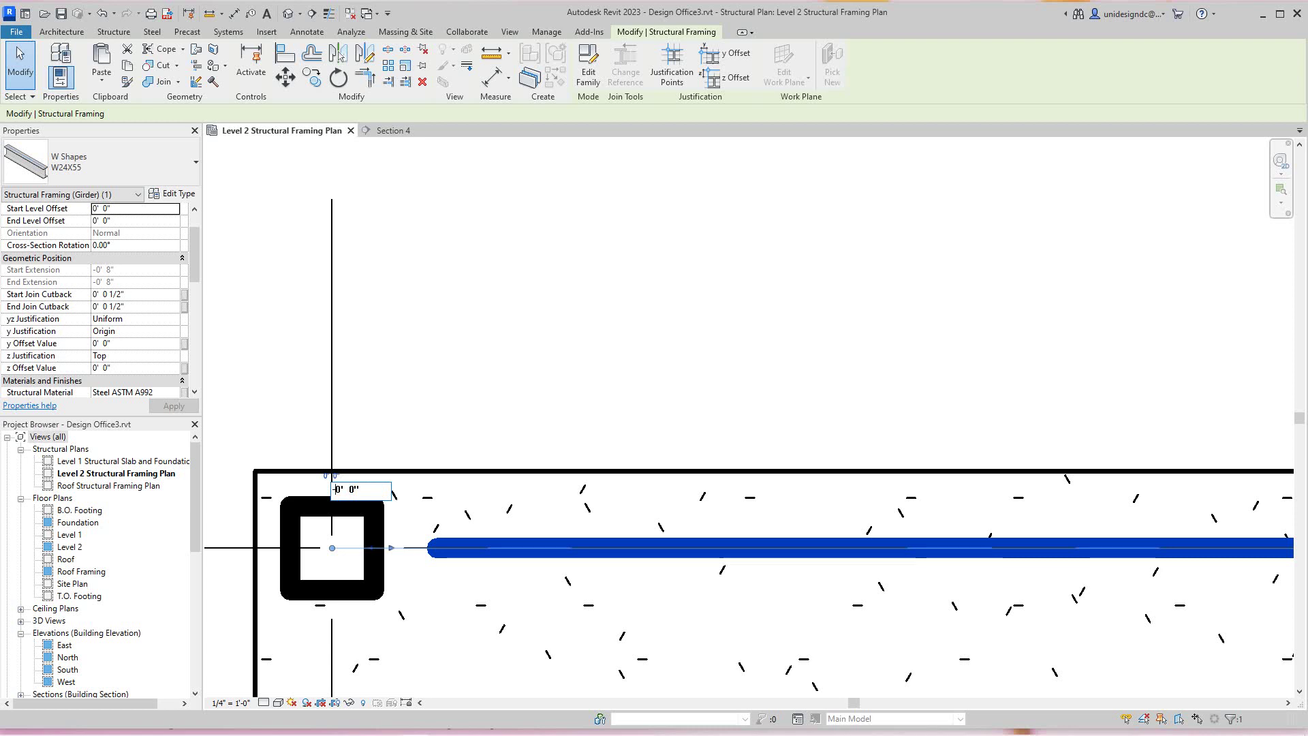
double_click(352, 489)
type("8")
key("Return")
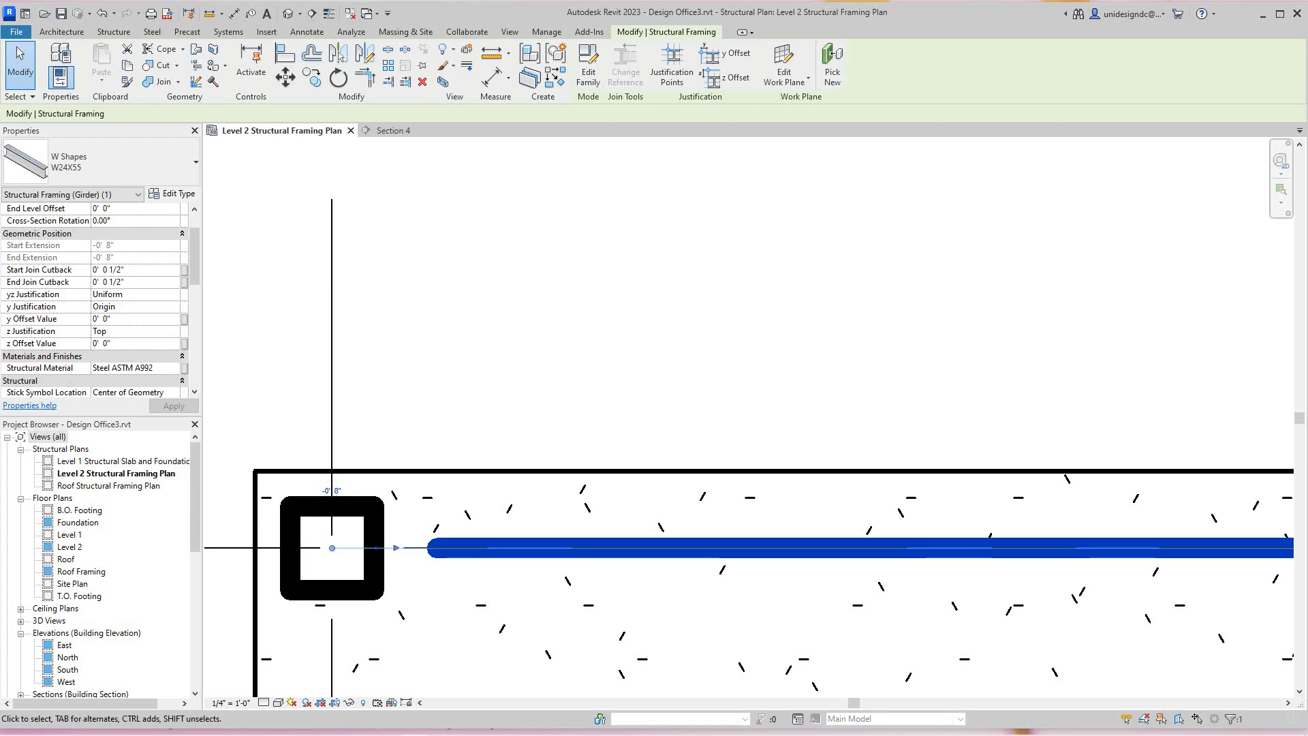
- Set the end level offset of the W24X55 beam to -0' 8" at its other column and deselect the beam
scroll(726, 405, "down", 2)
middle_click_drag(1288, 368, 271, 353)
middle_click_drag(1226, 439, 842, 467)
scroll(1023, 478, "up", 3)
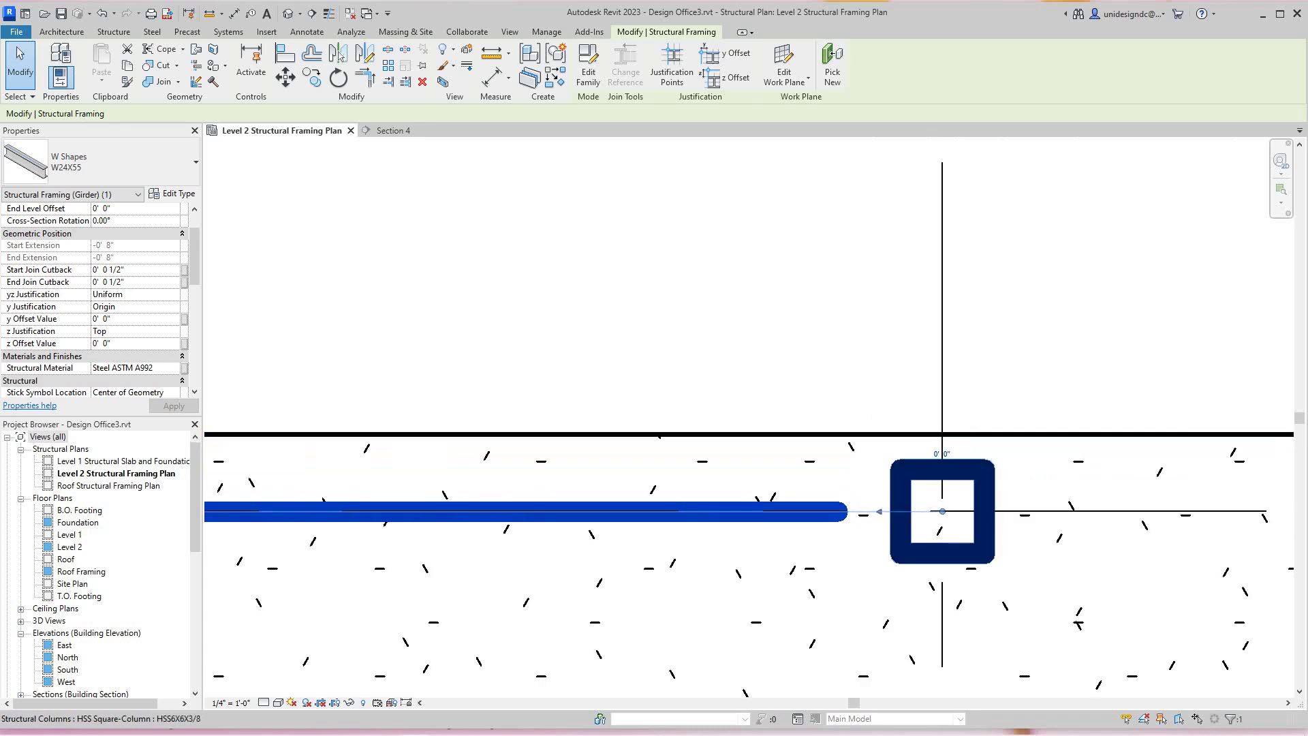
left_click(942, 454)
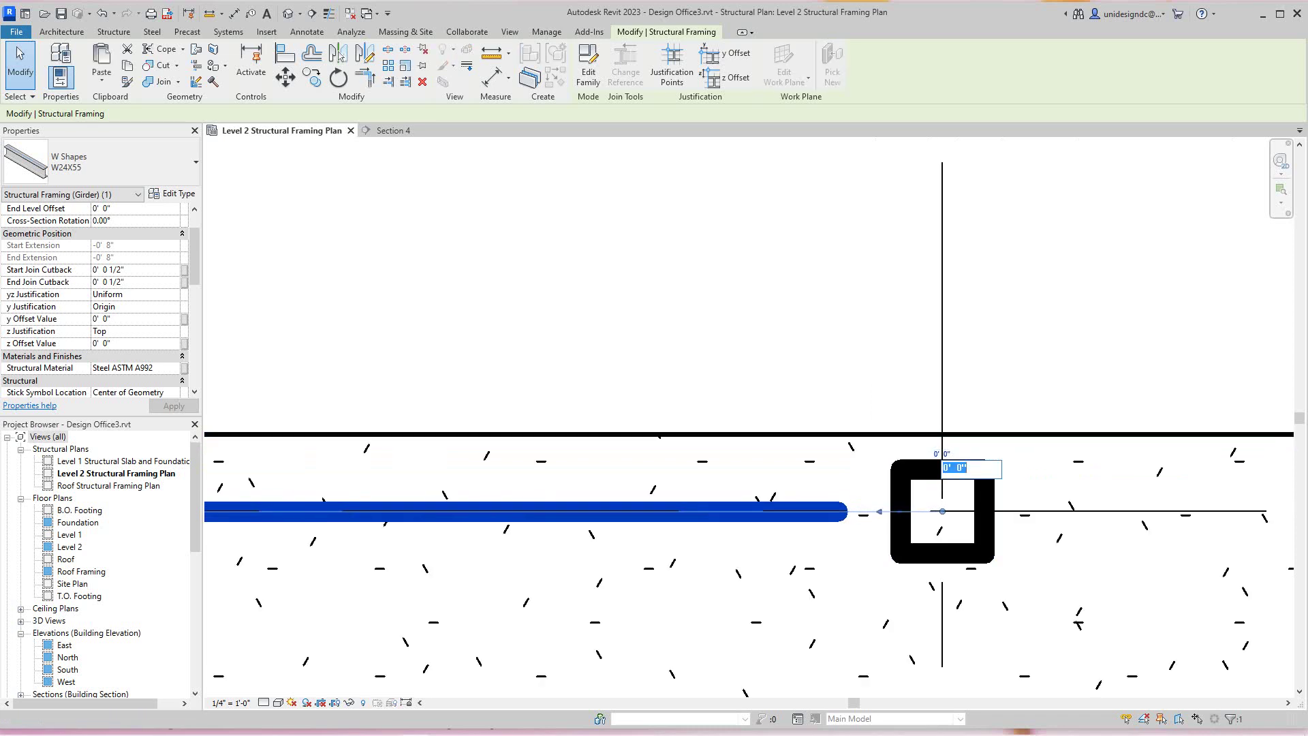
left_click(944, 467)
type("-8")
left_click_drag(968, 468, 943, 467)
type("-8")
key("Return")
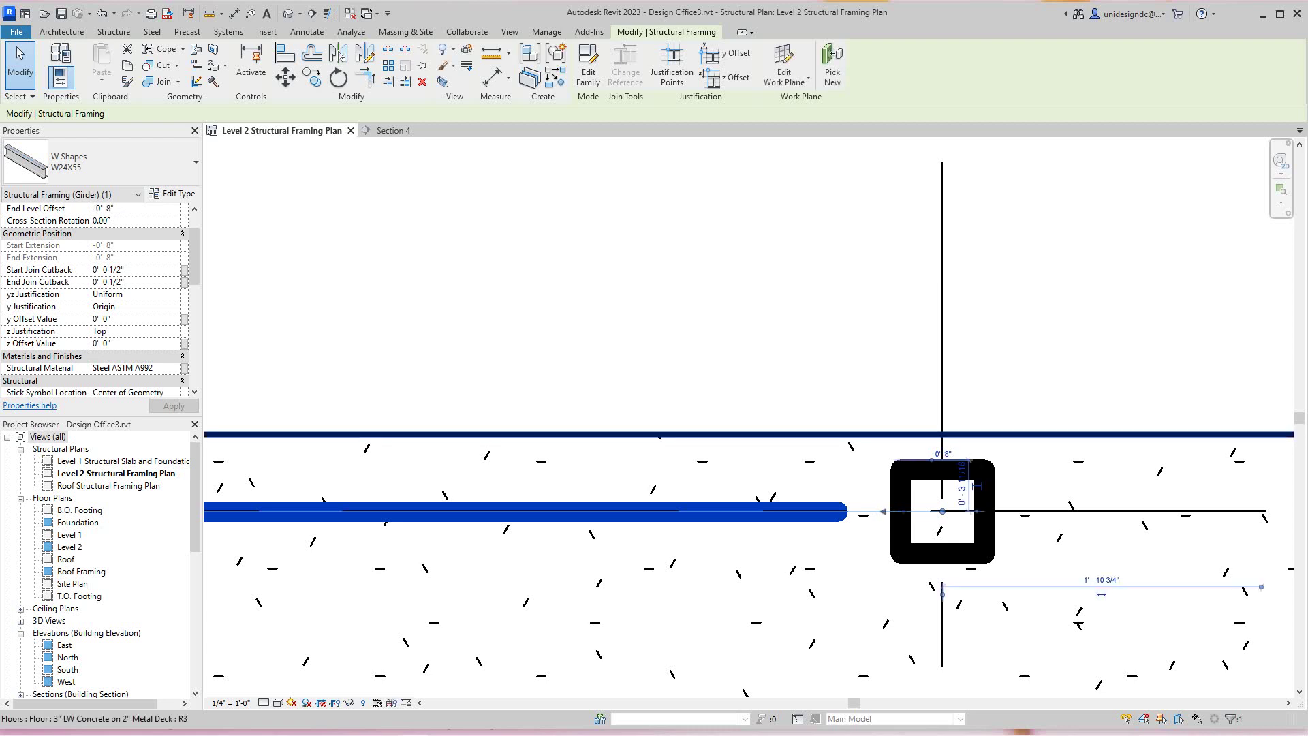
scroll(1035, 488, "down", 2)
key("Escape")
- Reopen Section 4 and select the W24X55 beam to check its position against the underside of the floor deck
scroll(731, 344, "down", 4)
middle_click_drag(730, 344, 907, 318)
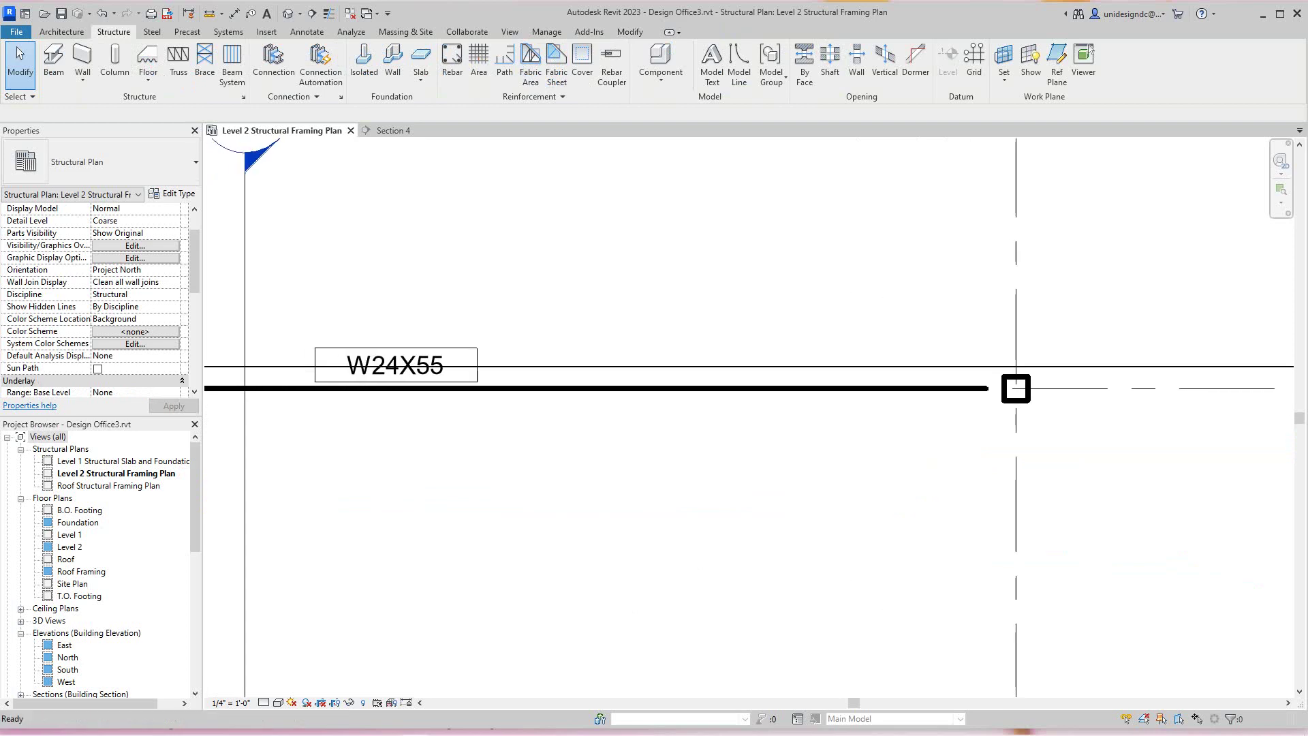
scroll(964, 293, "down", 3)
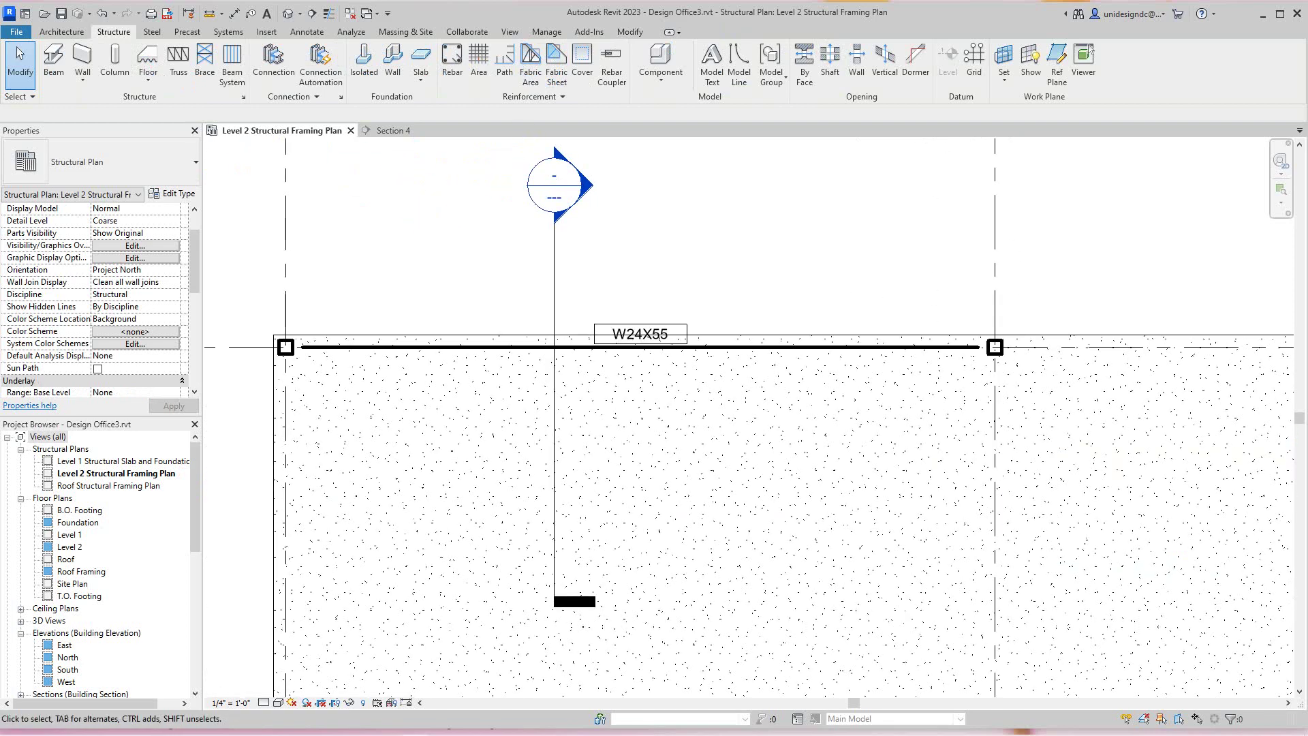
middle_click_drag(819, 286, 823, 329)
scroll(823, 329, "up", 1)
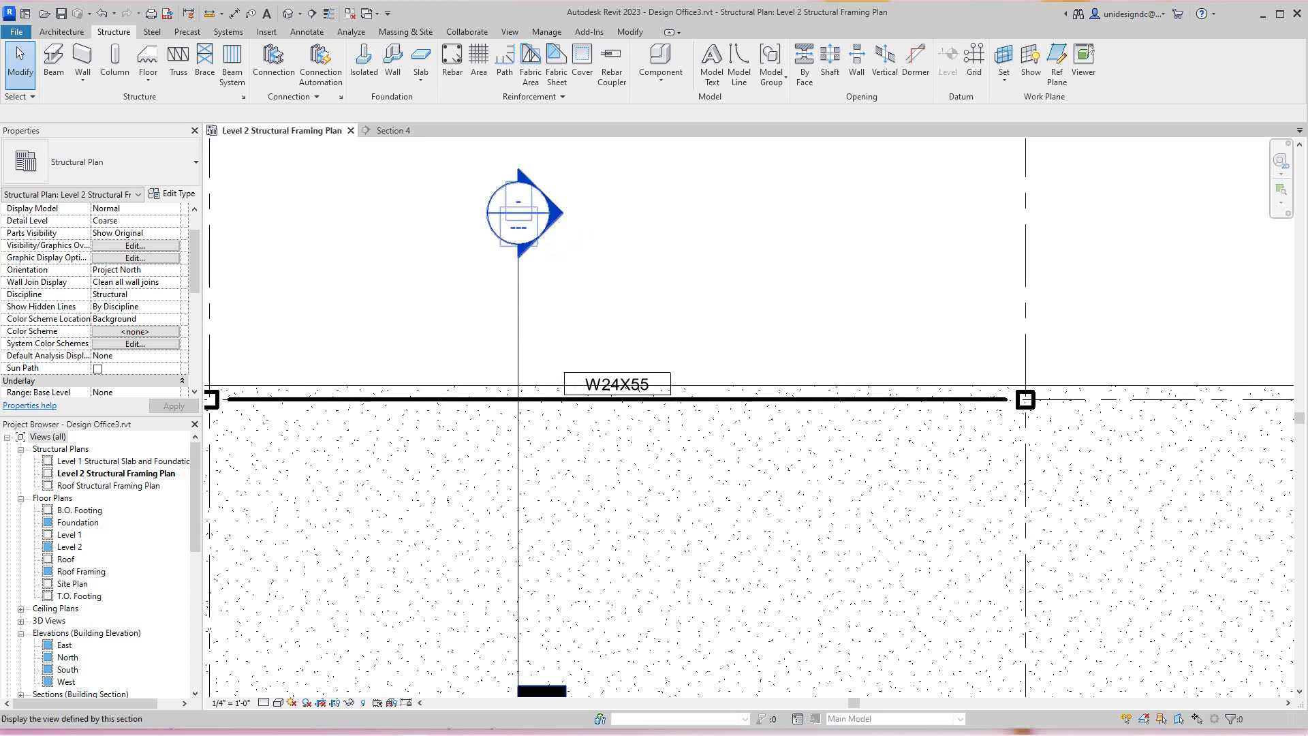
double_click(547, 225)
middle_click_drag(555, 228, 557, 236)
scroll(487, 502, "up", 2)
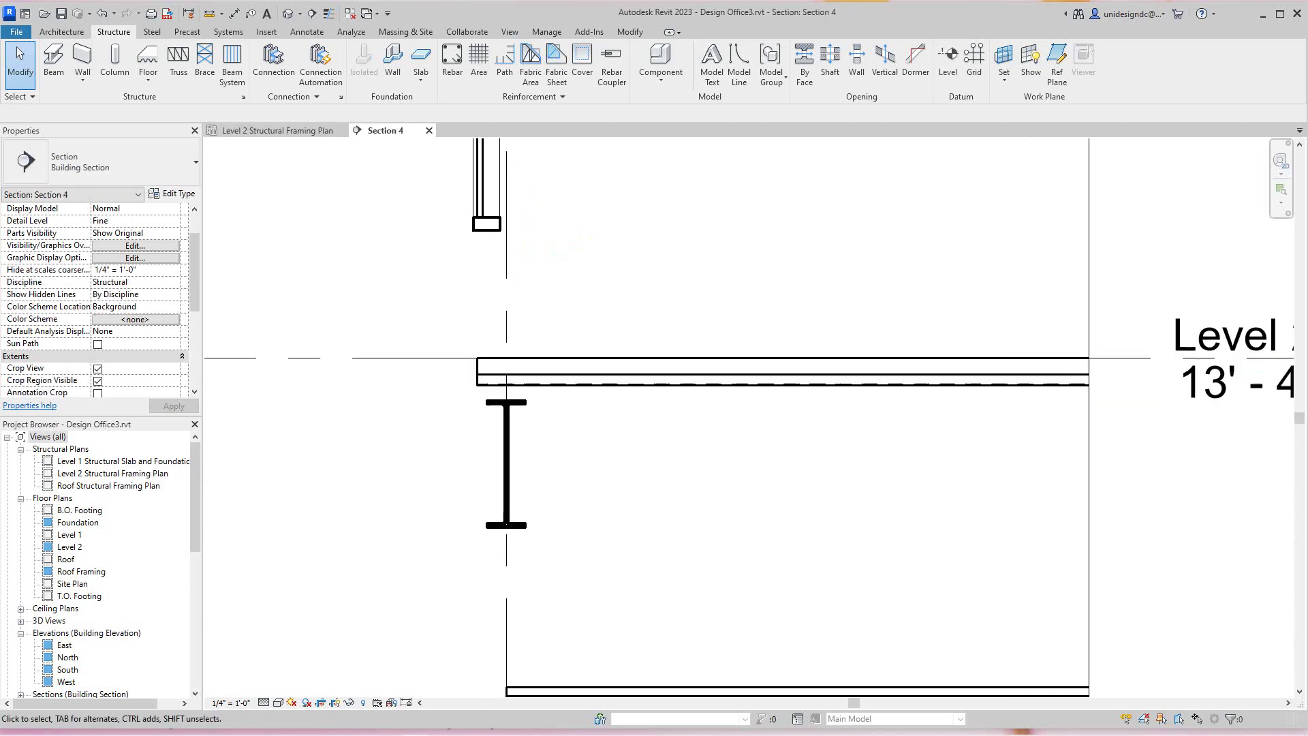
left_click(513, 372)
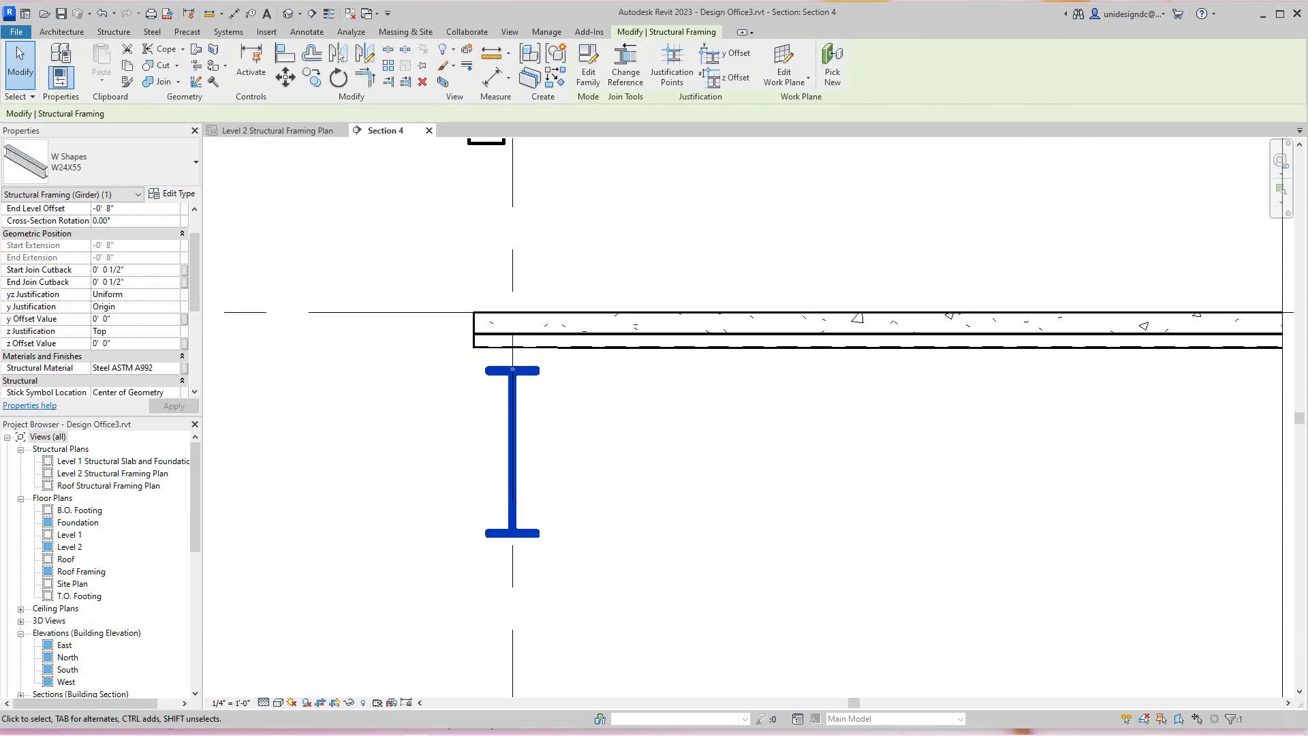
scroll(698, 440, "up", 1)
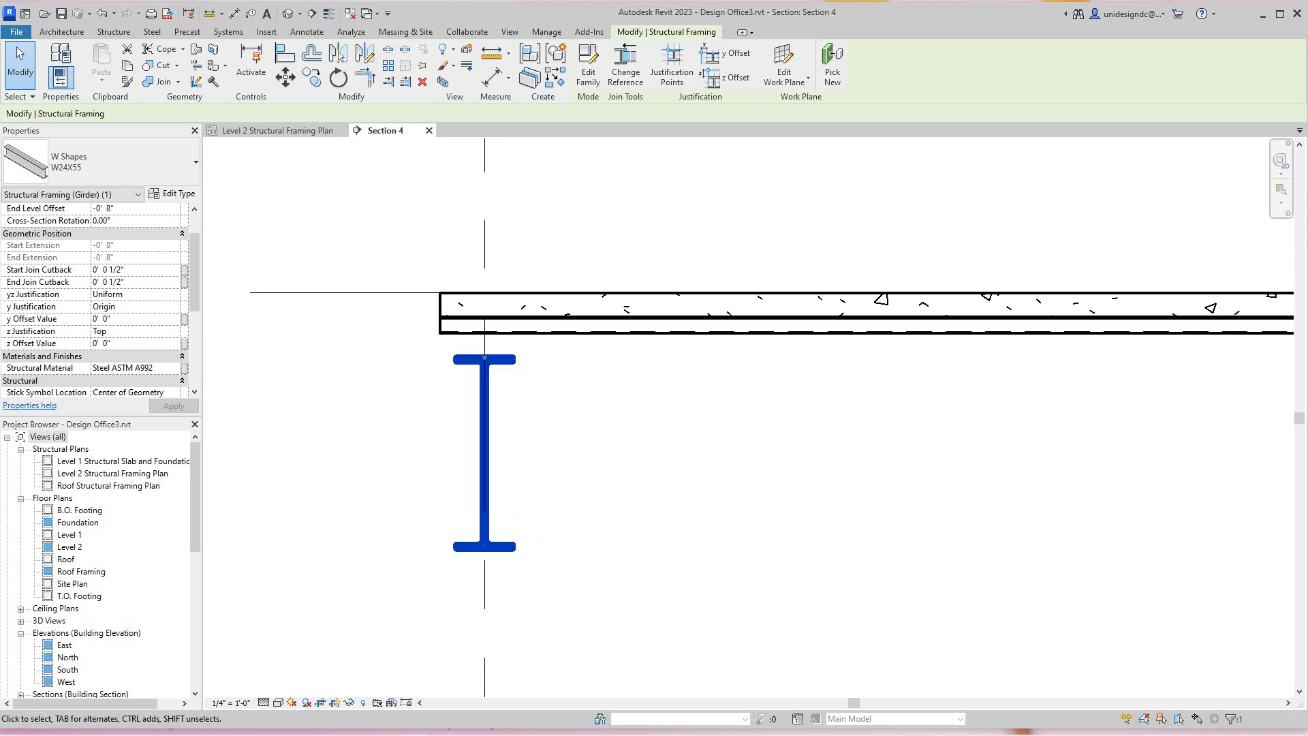
- In Section 4, measure the gap between the underside of the floor deck and the beam's top flange with an aligned dimension, without placing it
middle_click_drag(698, 440, 701, 441)
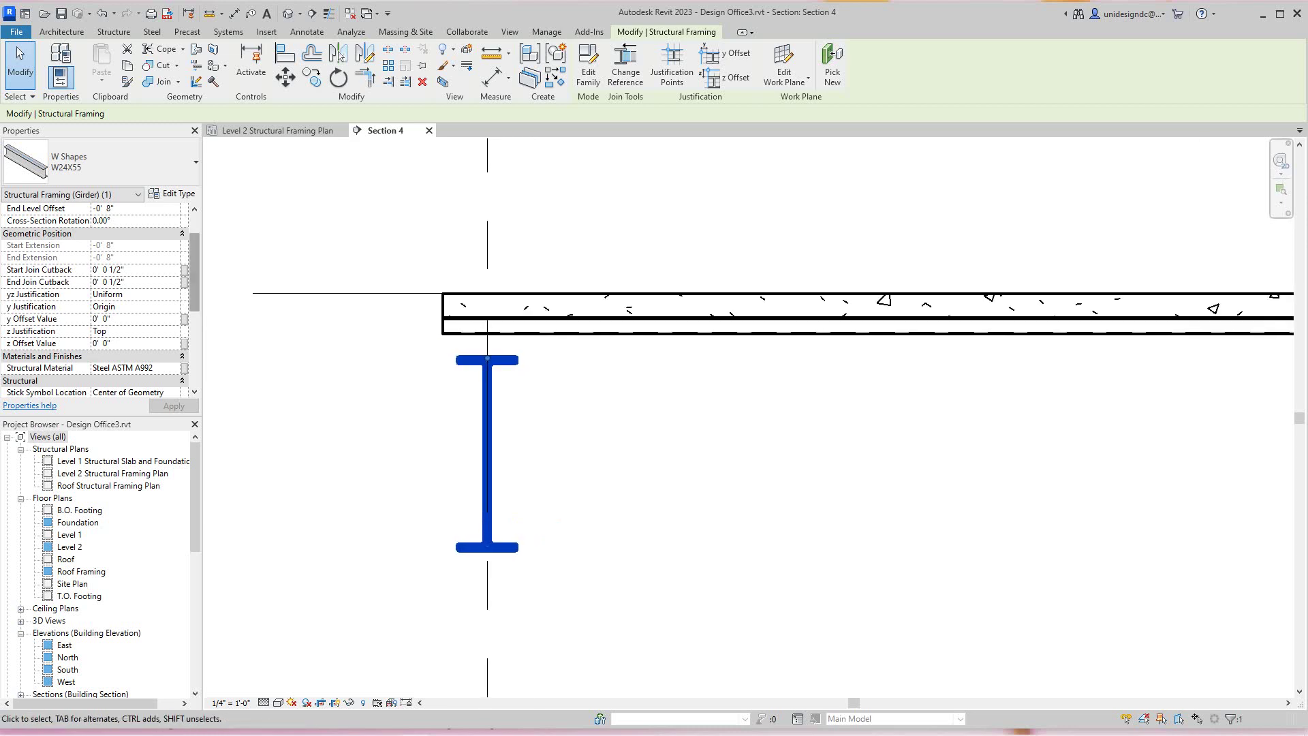
scroll(194, 272, "up", 1)
scroll(298, 361, "down", 1)
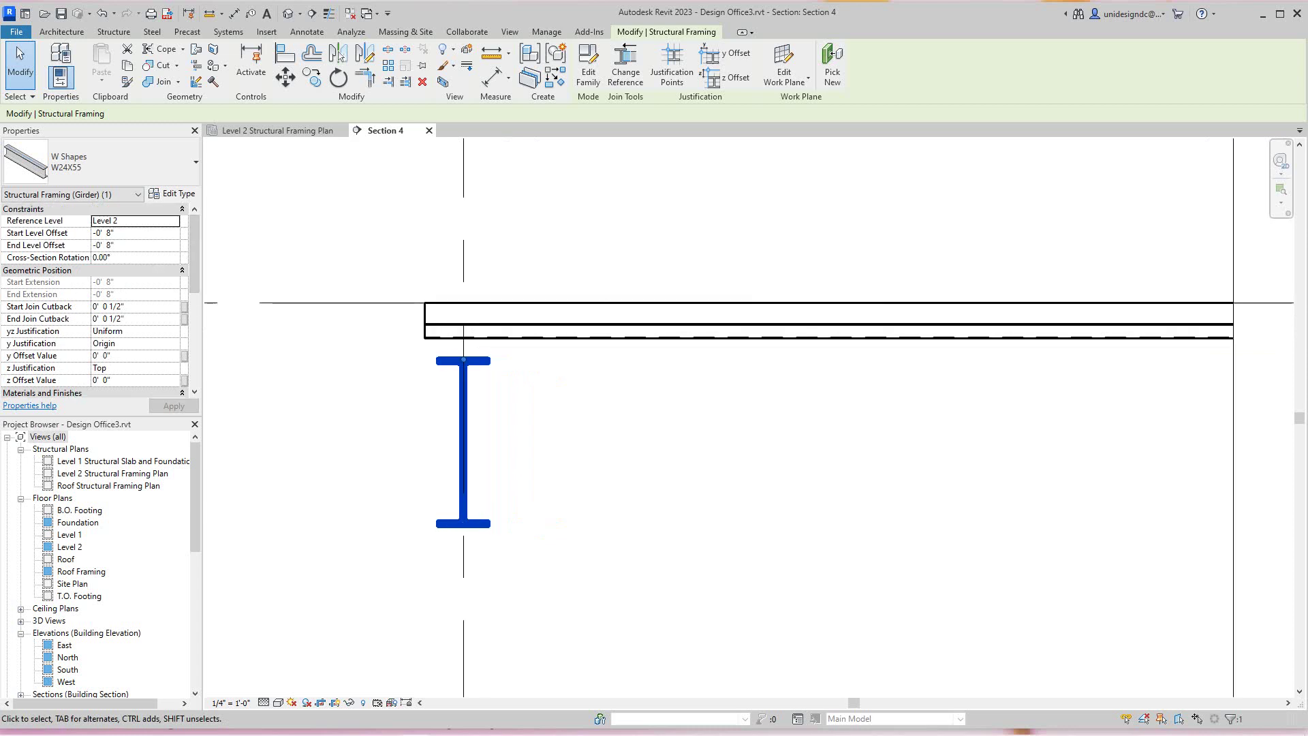
key("Escape")
scroll(437, 378, "up", 2)
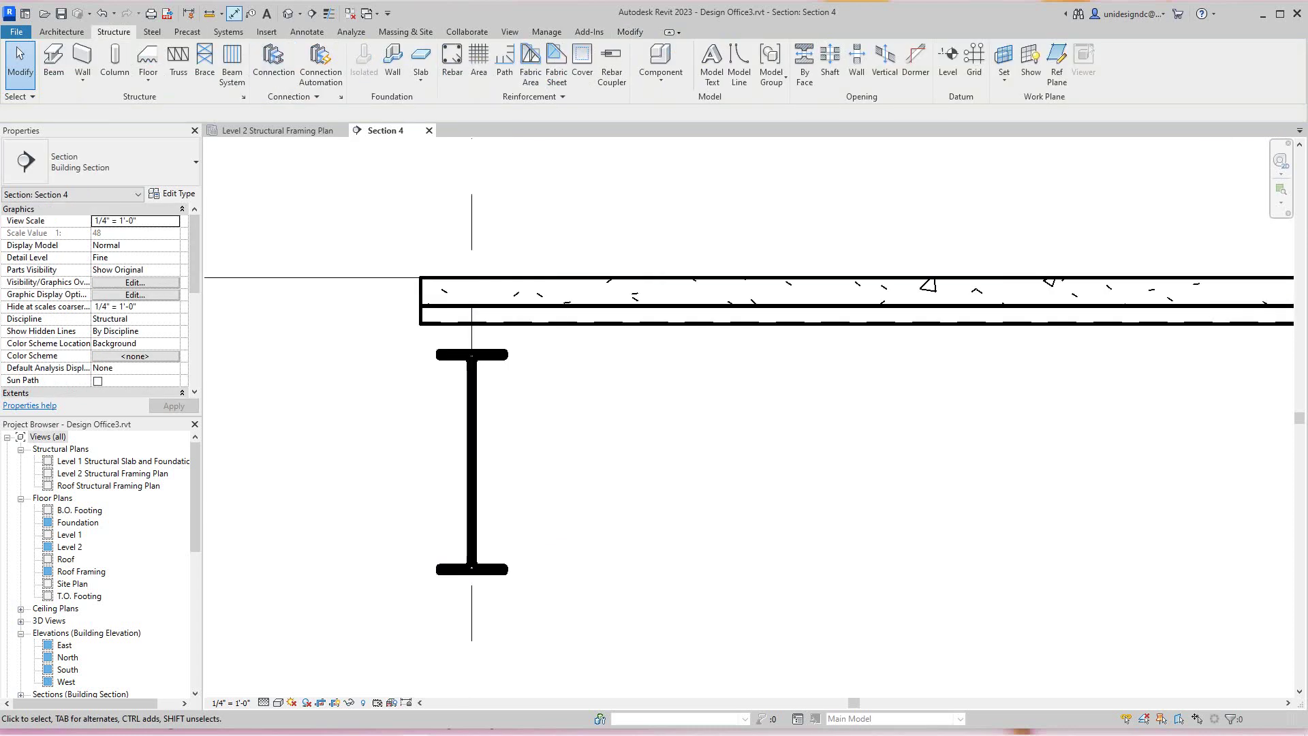
left_click(234, 13)
left_click(471, 355)
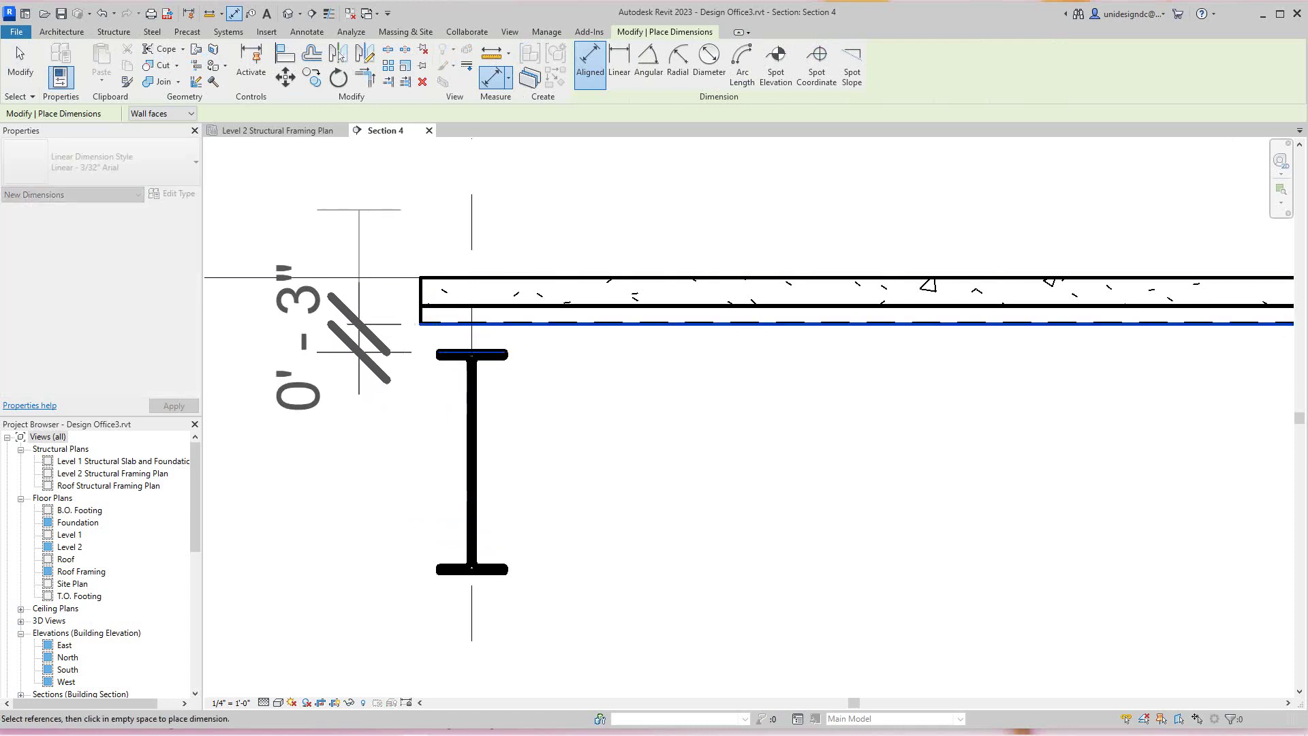
right_click(355, 210)
left_click(371, 216)
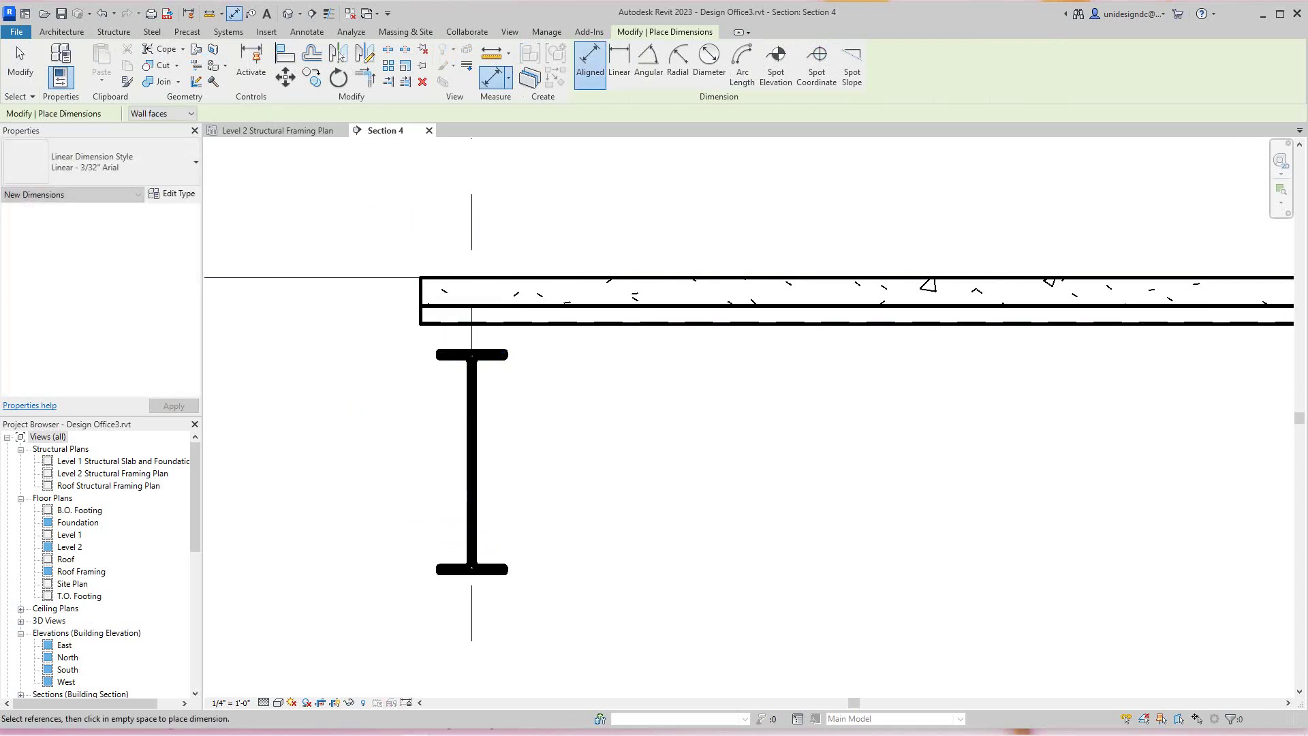
scroll(456, 390, "down", 1)
right_click(533, 401)
left_click(556, 409)
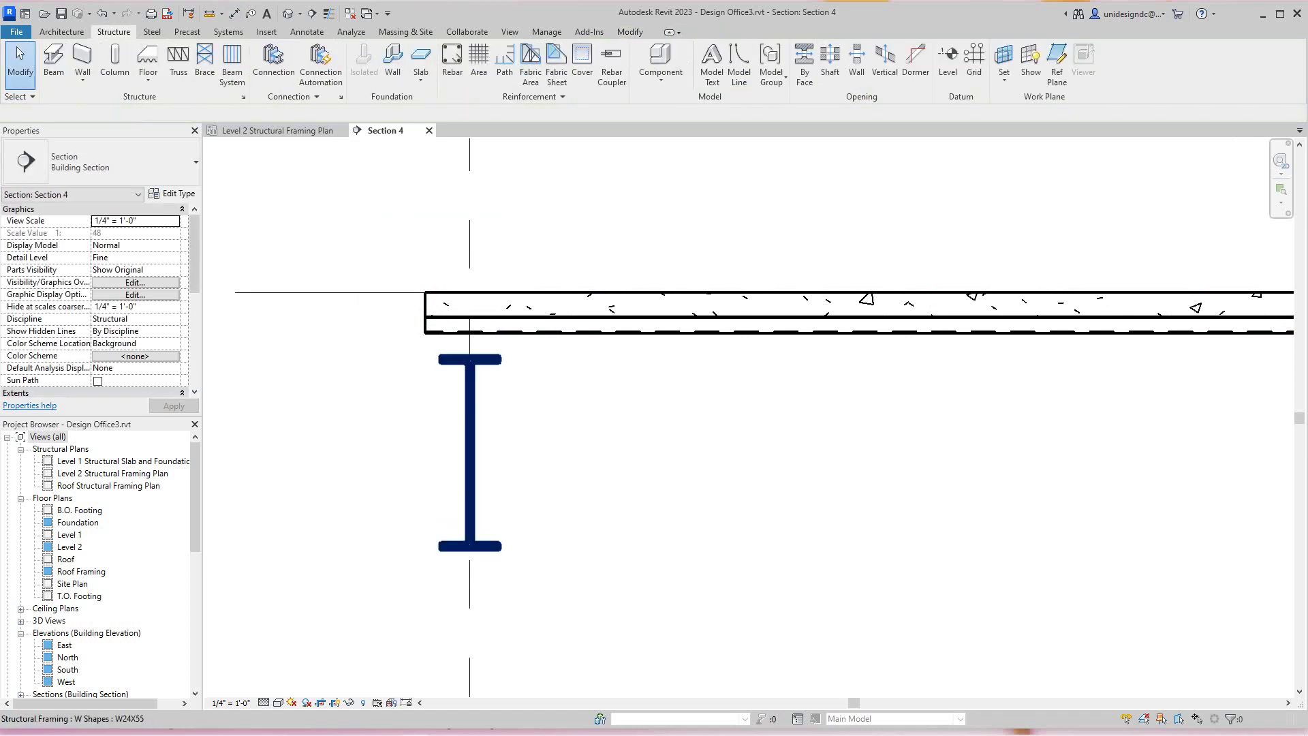
- Set the W24X55 beam's start and end join cutbacks to -5.5 inches and deselect the beam
left_click(470, 409)
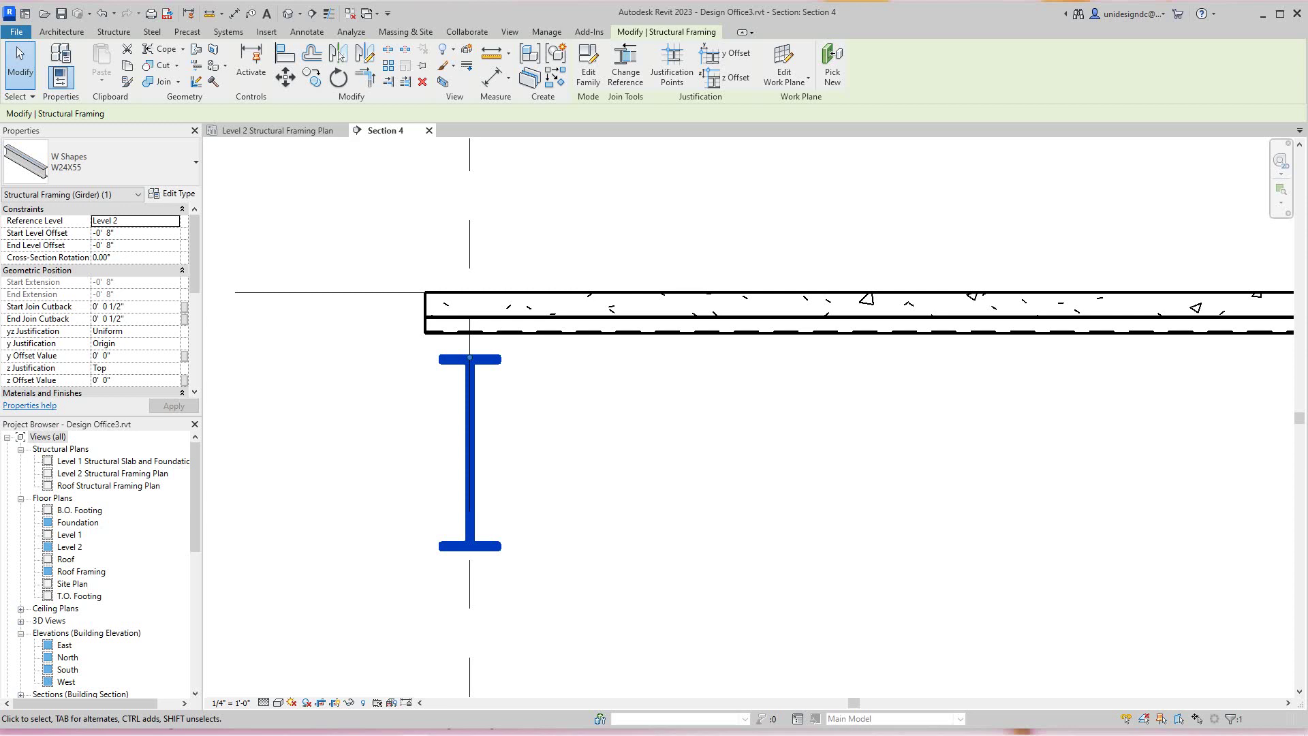
left_click(124, 306)
left_click_drag(121, 306, 93, 306)
type("-5.5")
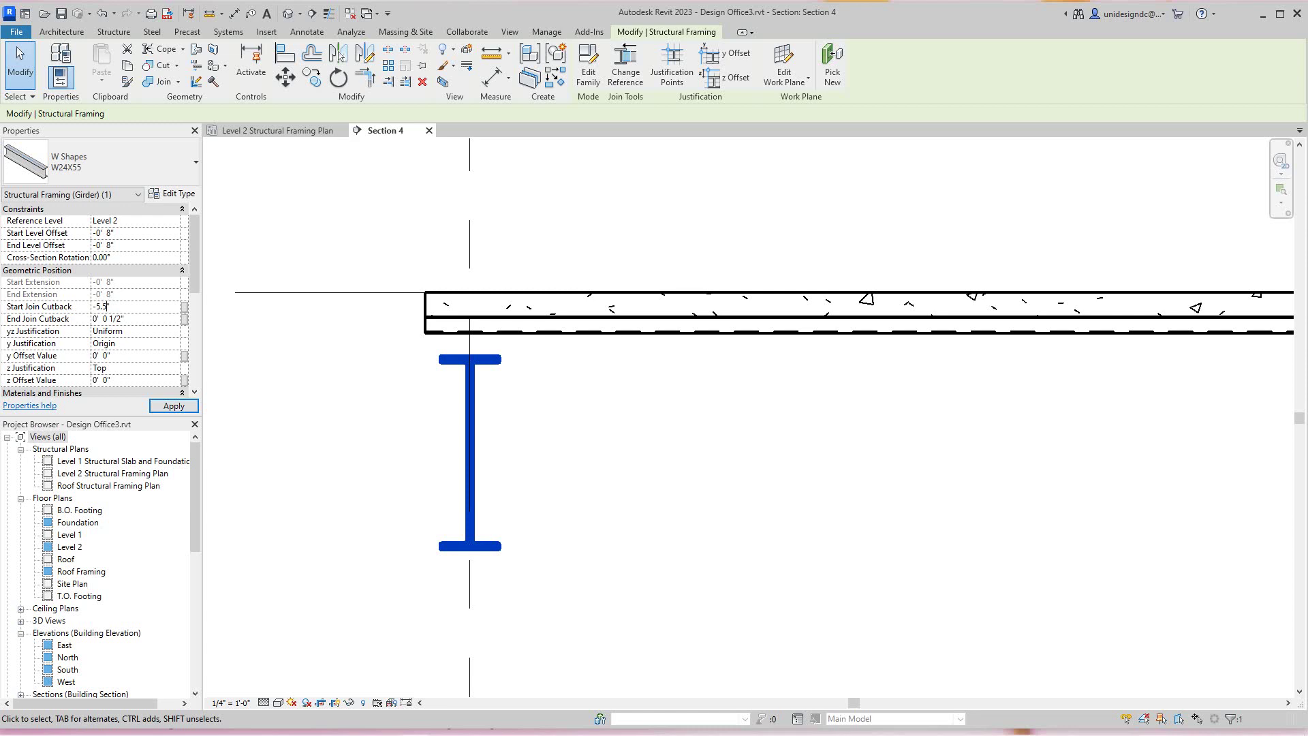
key("Tab")
type("-5.5")
key("Return")
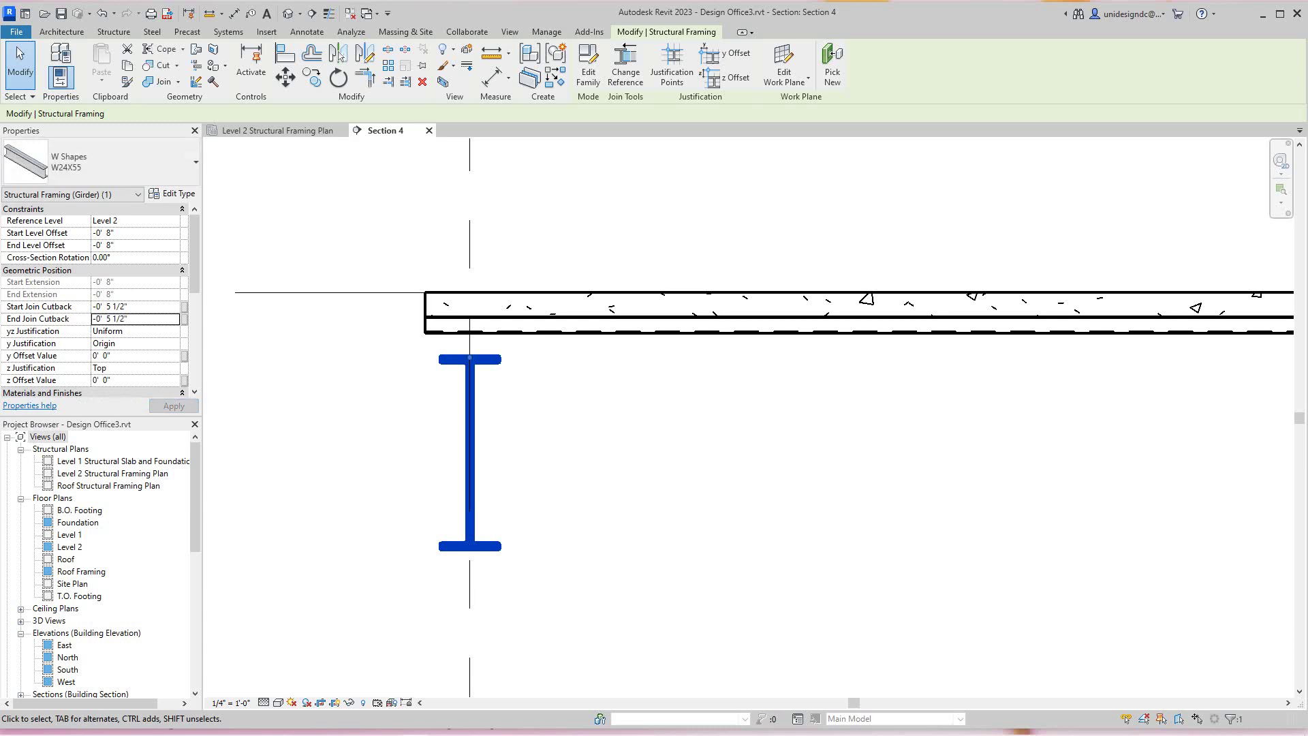
key("Escape")
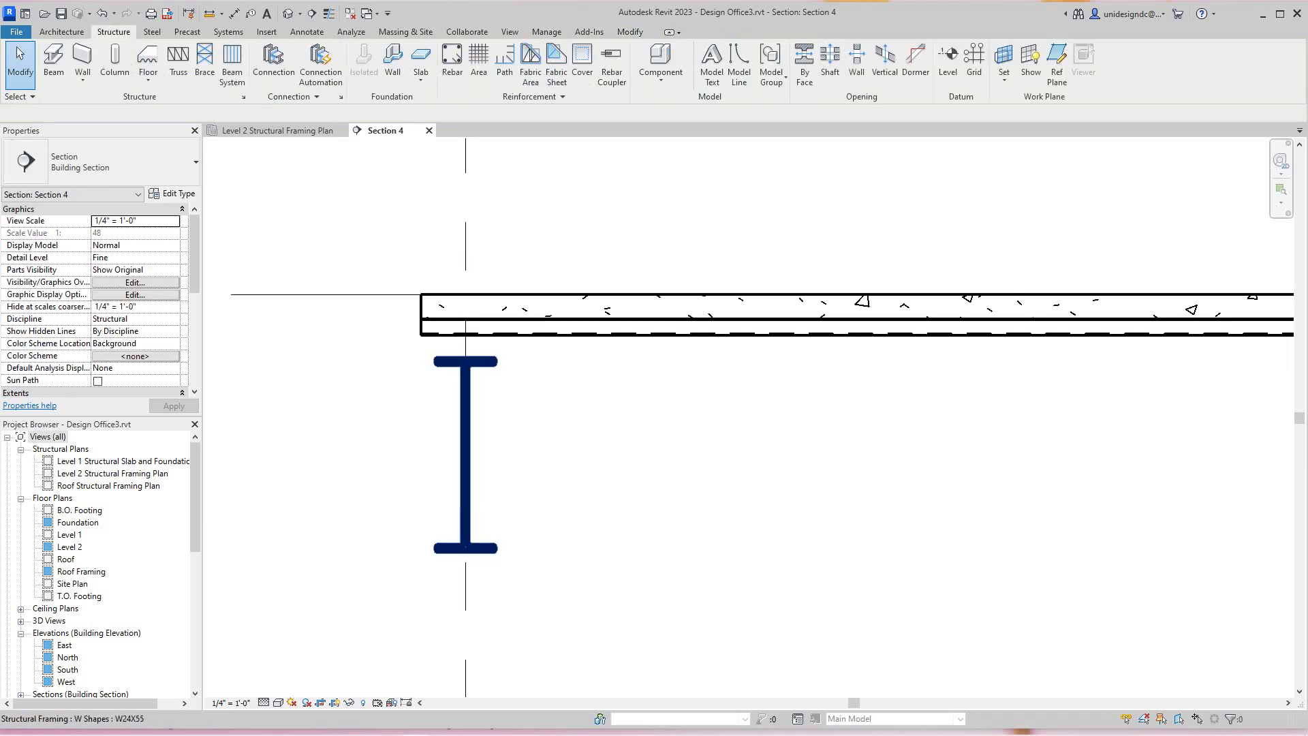
- Set the W24X55 beam's start and end level offsets to -0' 5 1/2" and check its position beneath the Level 2 deck
left_click(466, 453)
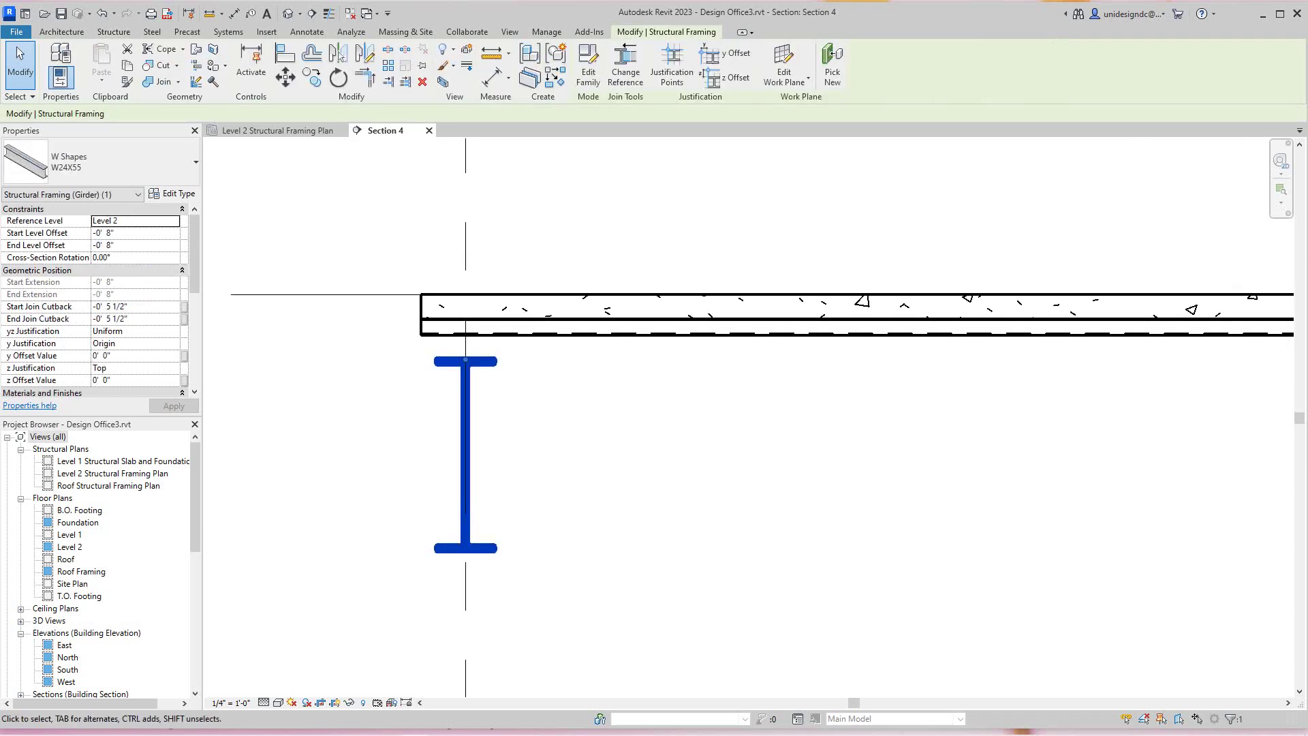
mouse_move(194, 252)
left_mouse_down()
mouse_move(194, 279)
mouse_move(195, 253)
left_mouse_up()
left_click(112, 232)
left_click_drag(112, 233, 107, 233)
type(".5")
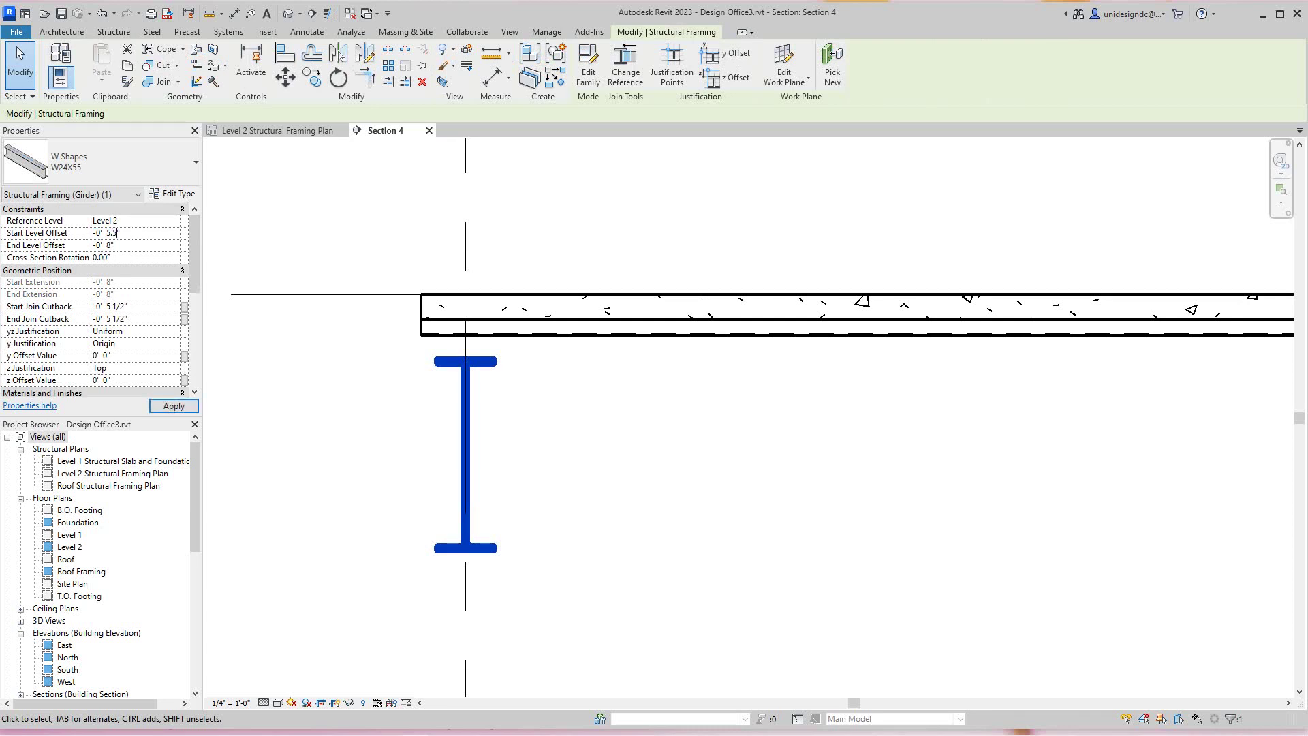
key("Tab")
type("5")
key("Return")
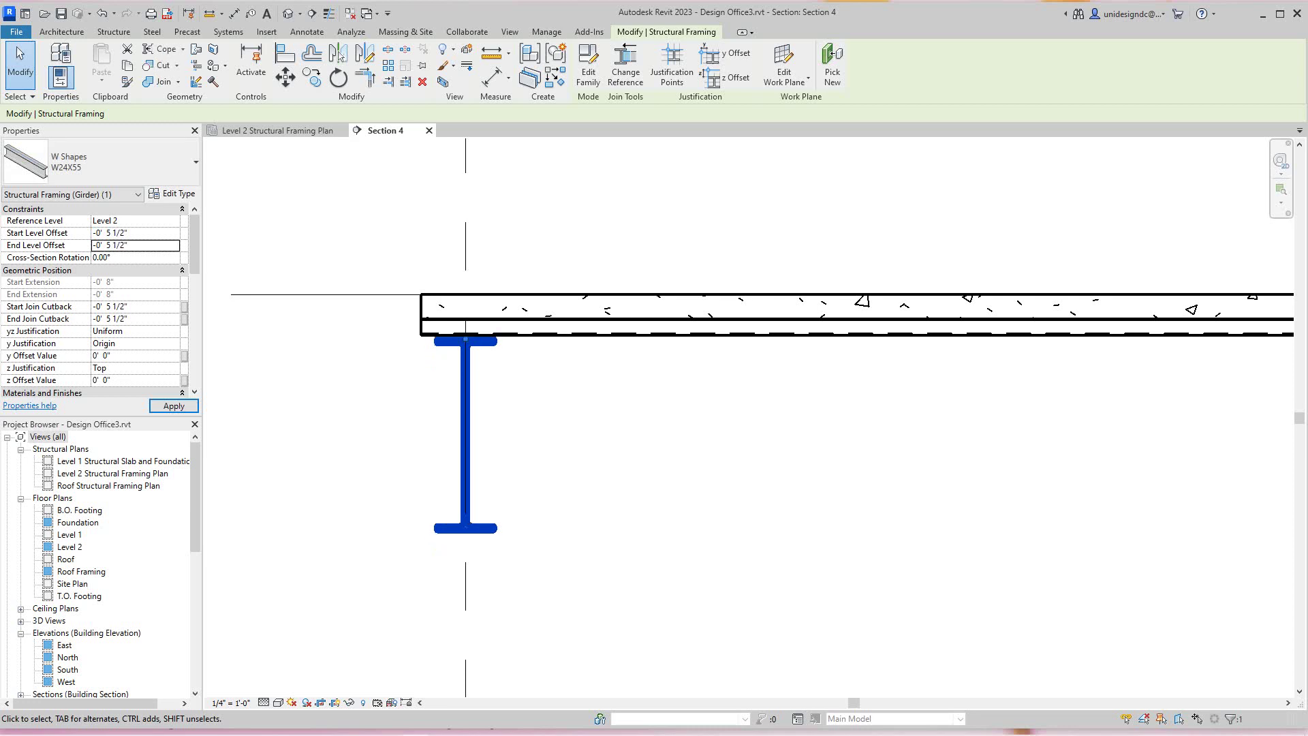
key("Escape")
scroll(594, 446, "down", 3)
middle_click_drag(595, 446, 580, 488)
scroll(569, 470, "down", 3)
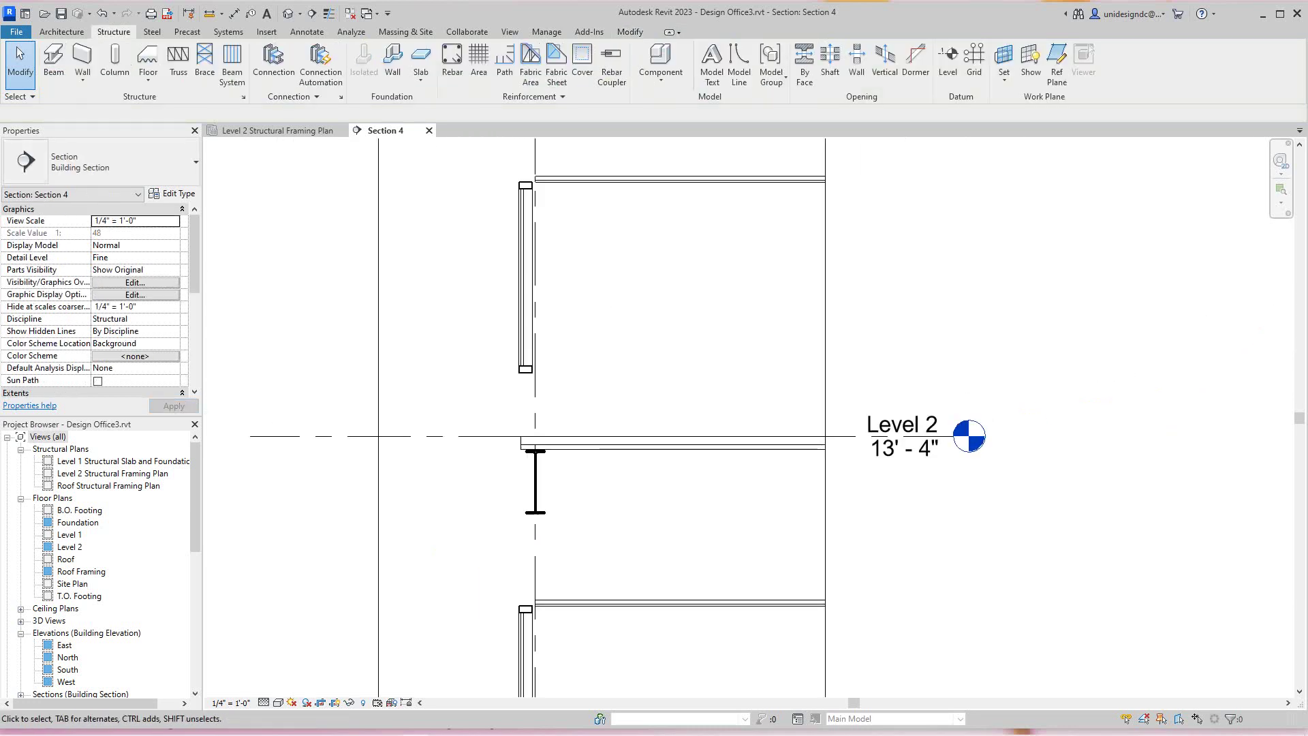
scroll(555, 462, "up", 4)
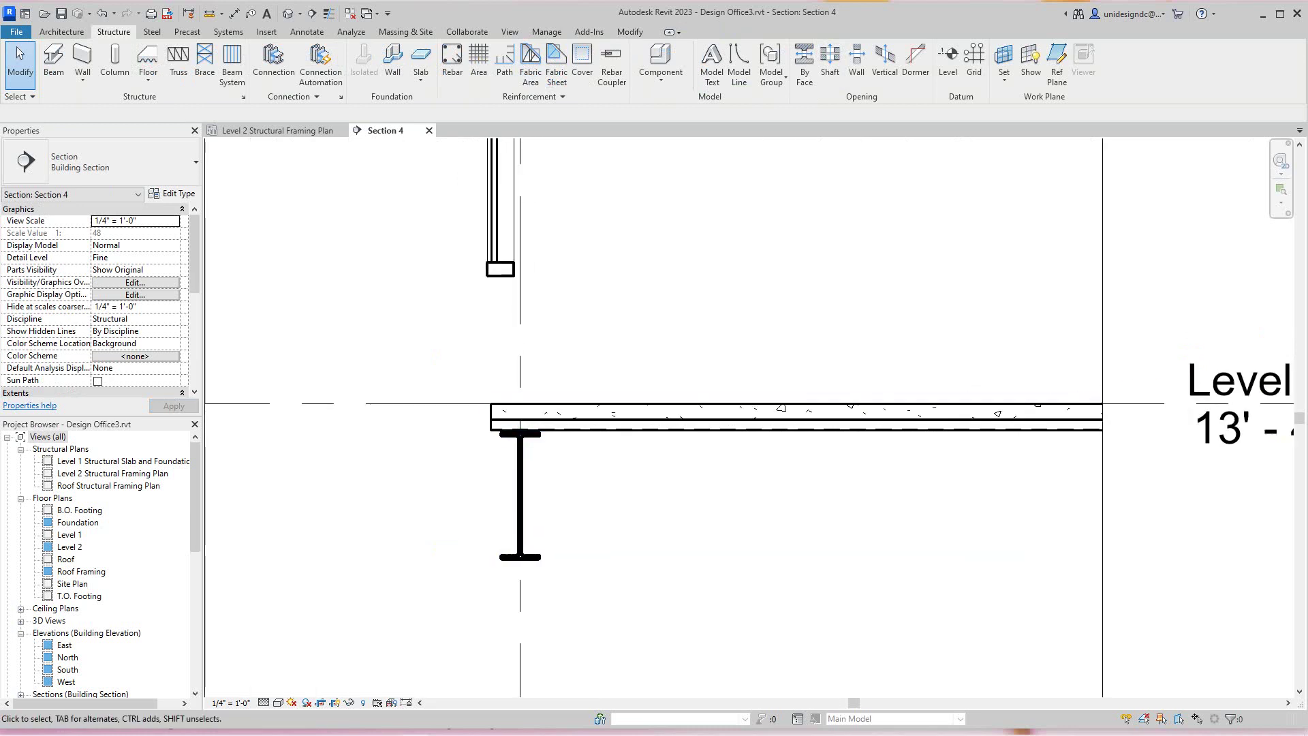
- Return to the Level 2 Structural Framing Plan and start placing tagged W24X55 beams on grid lines
left_click(277, 130)
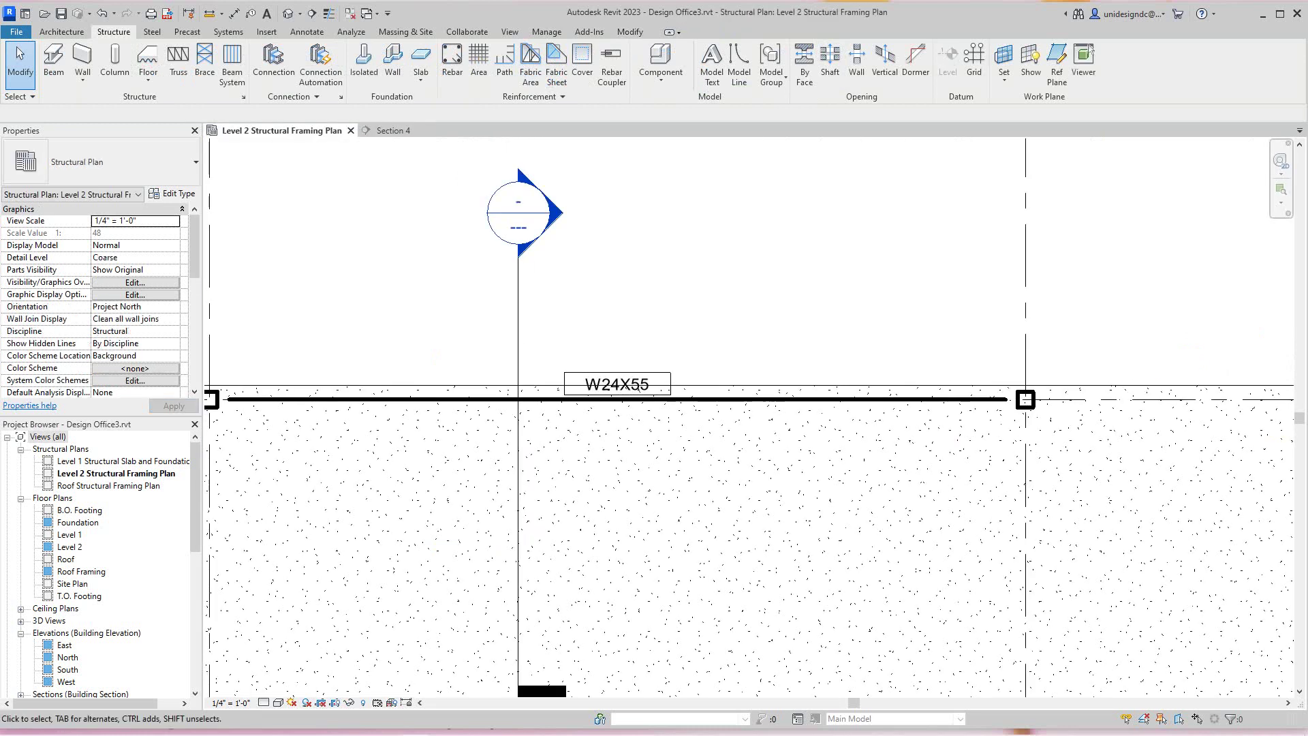
scroll(564, 456, "down", 4)
middle_click_drag(565, 456, 330, 469)
scroll(729, 517, "down", 2)
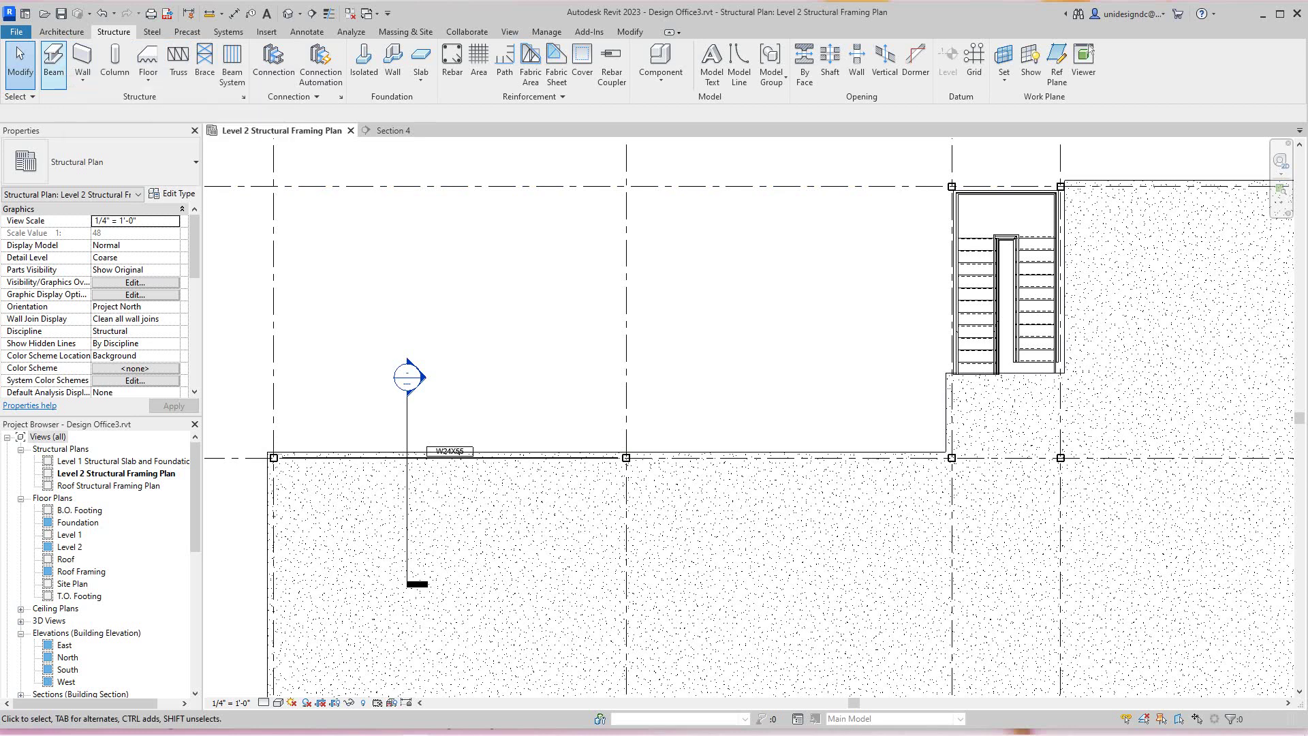
left_click(53, 60)
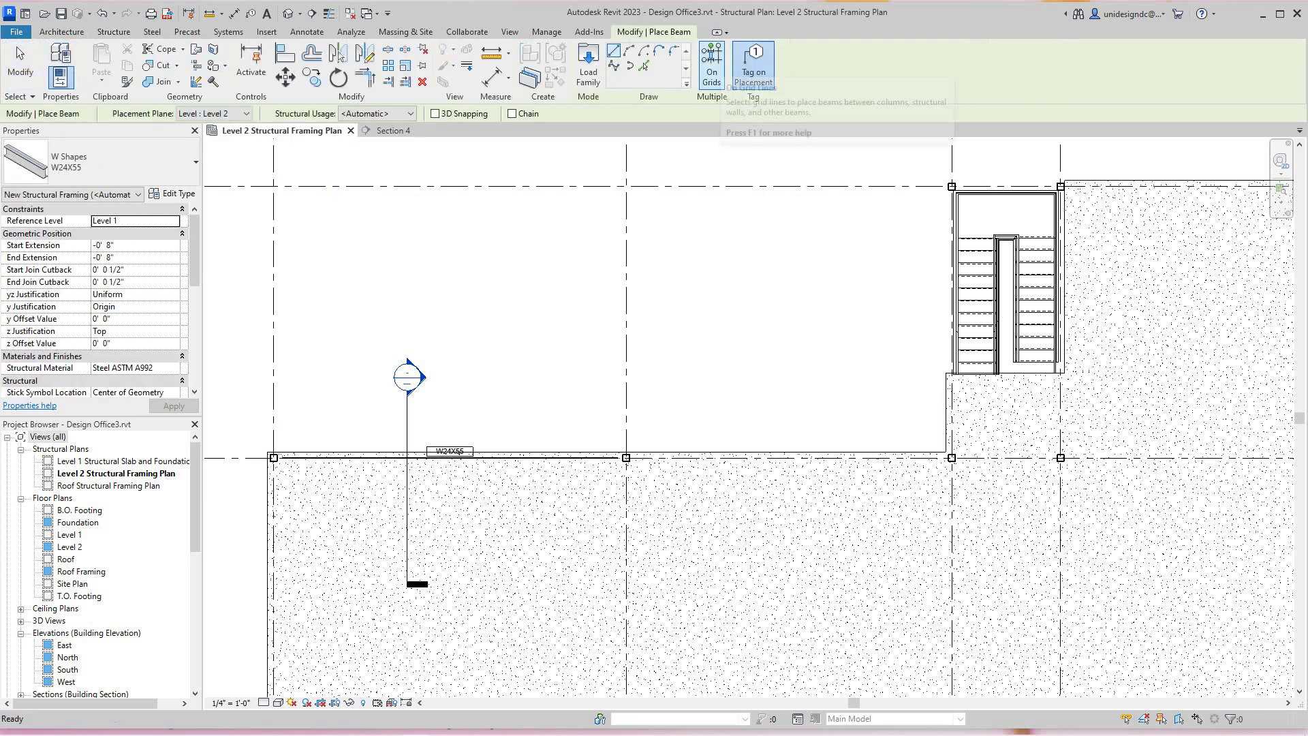
left_click(712, 65)
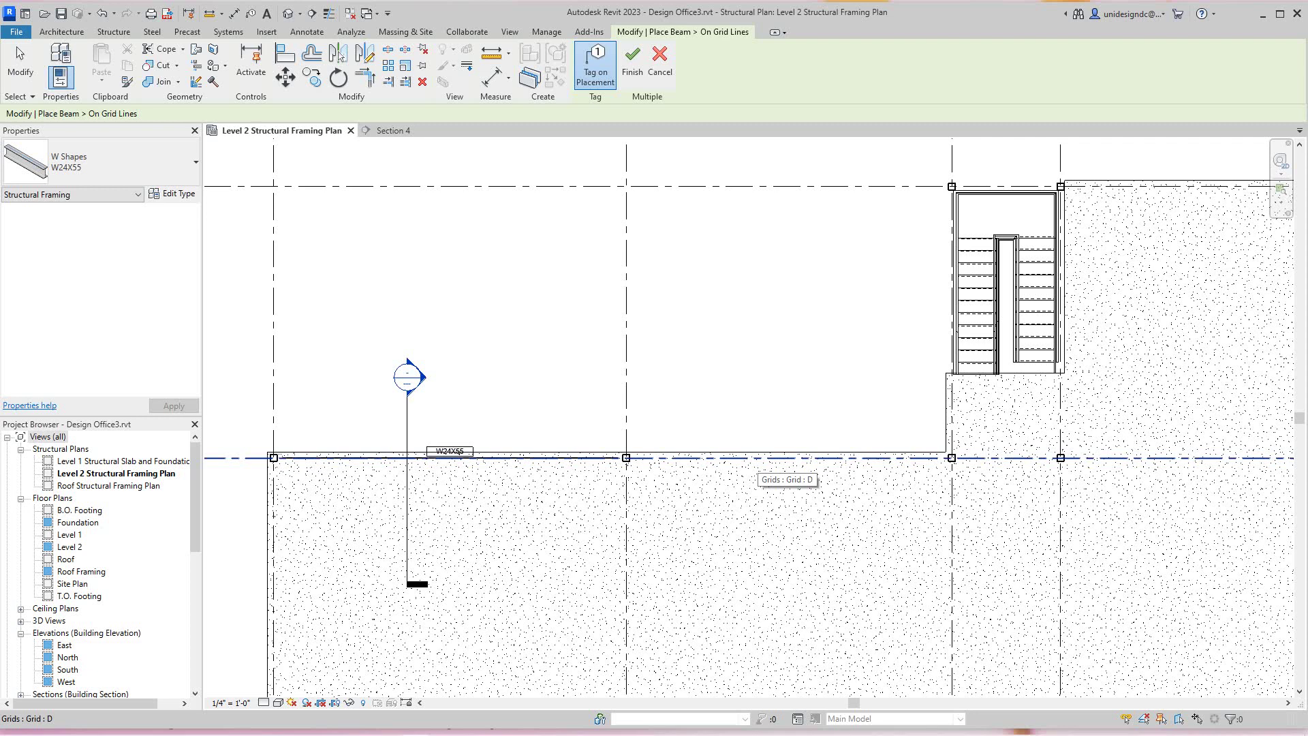
- Try to generate W24X55 beams between the columns along Grid D
left_click(781, 457)
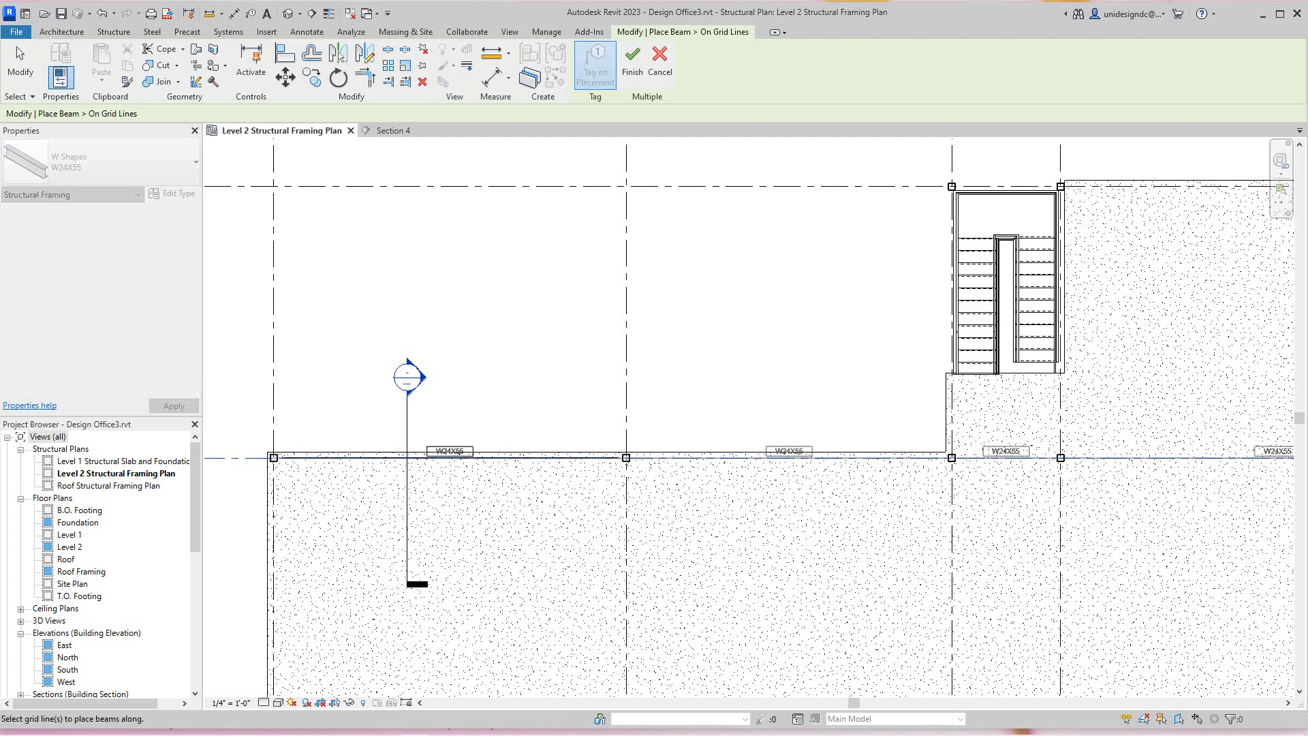
middle_click_drag(780, 458, 573, 421)
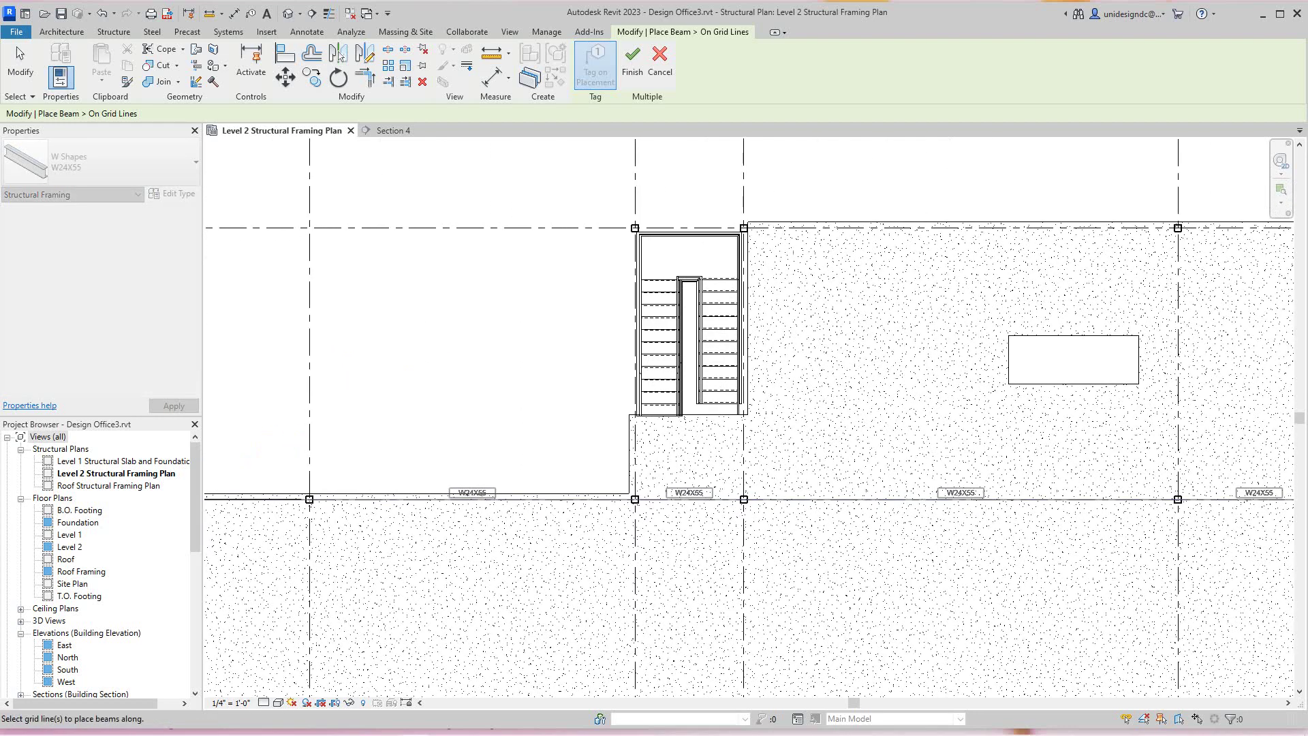
scroll(613, 436, "down", 2)
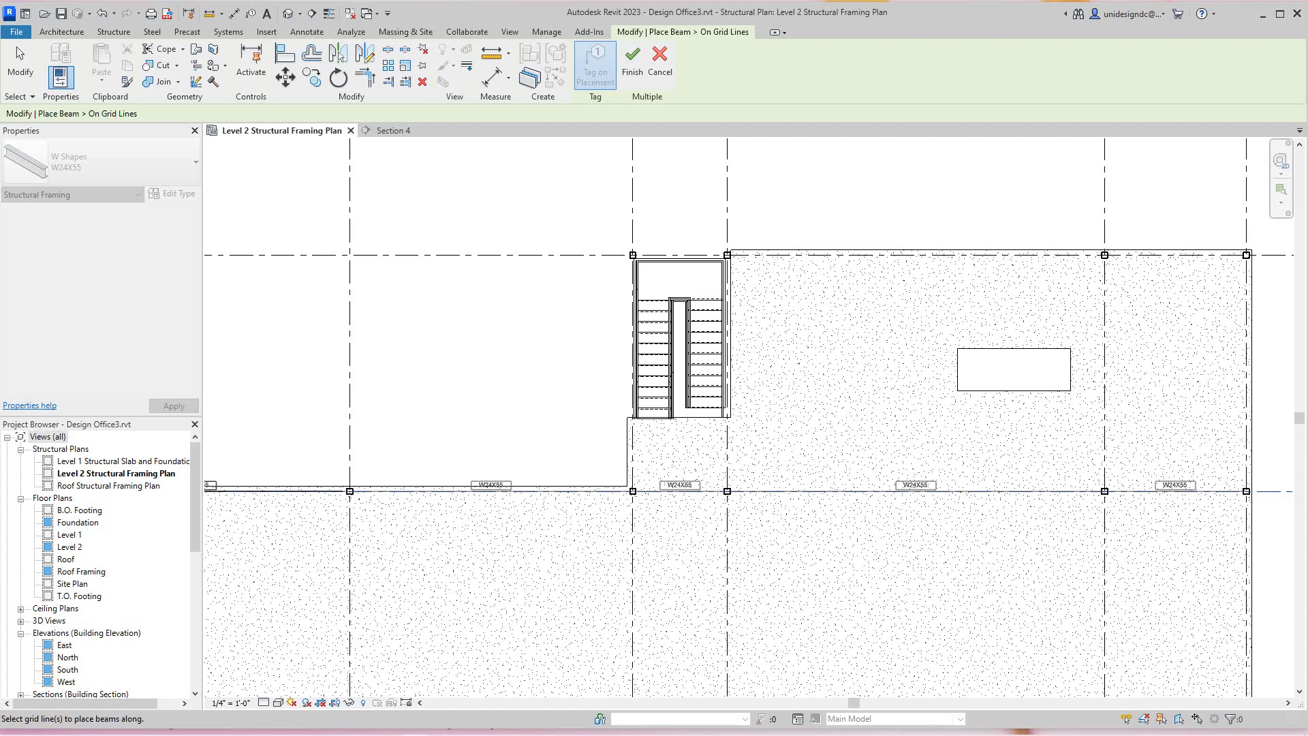
middle_click_drag(1170, 351, 768, 393)
scroll(767, 393, "up", 2)
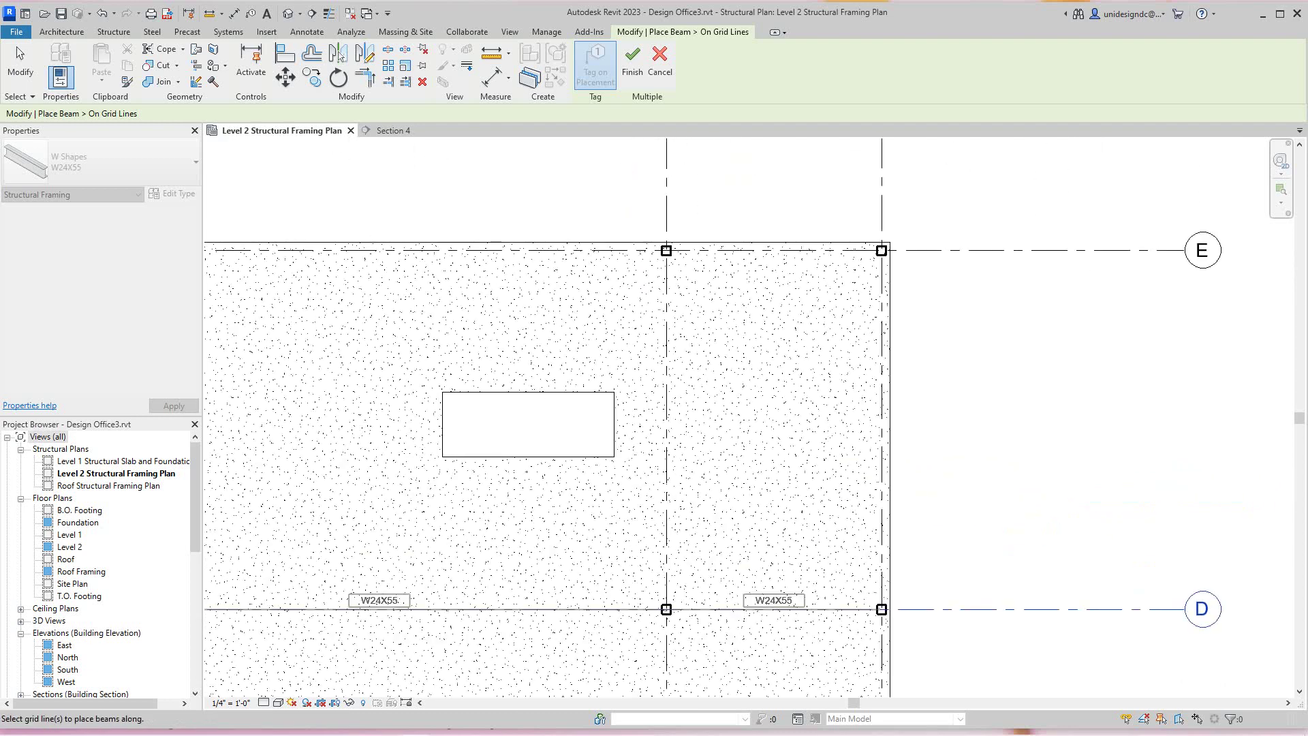
- Generate W24X55 beams between the columns along Grid E and finish the on-grid placement
left_click(776, 250)
scroll(775, 378, "down", 3)
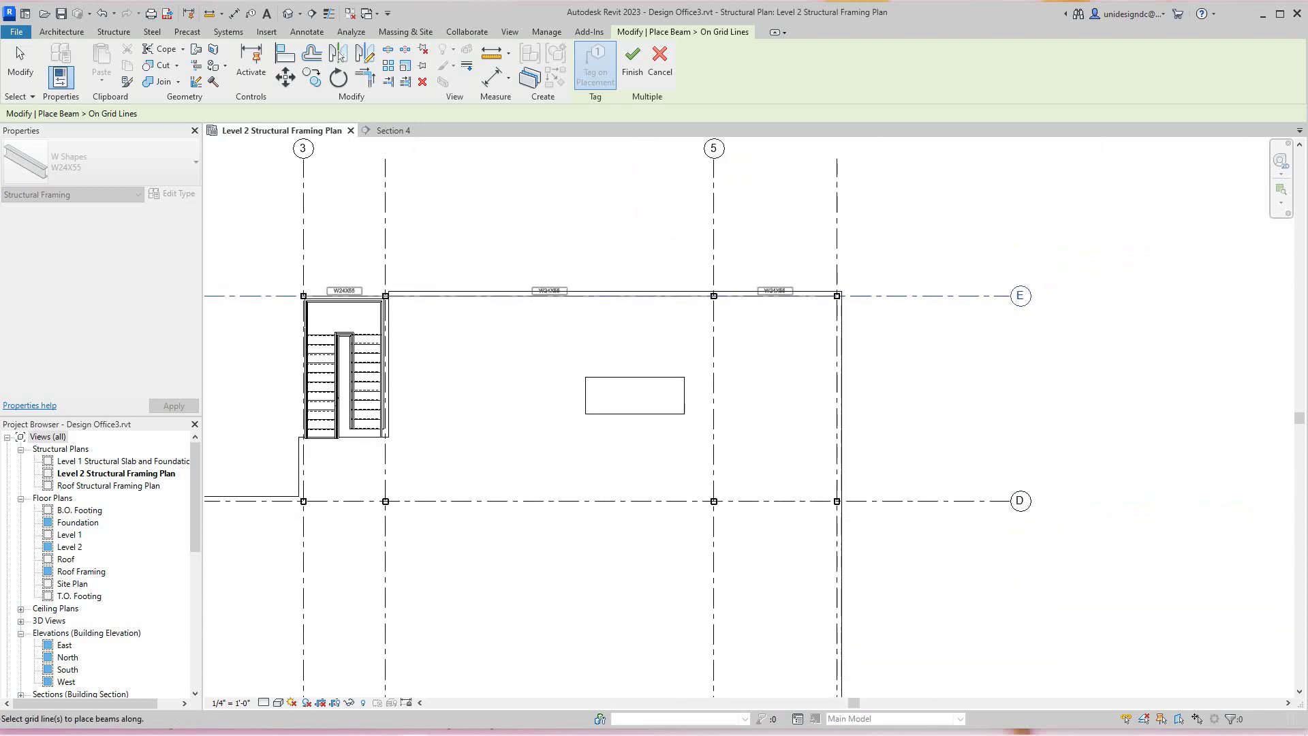
scroll(766, 402, "down", 2)
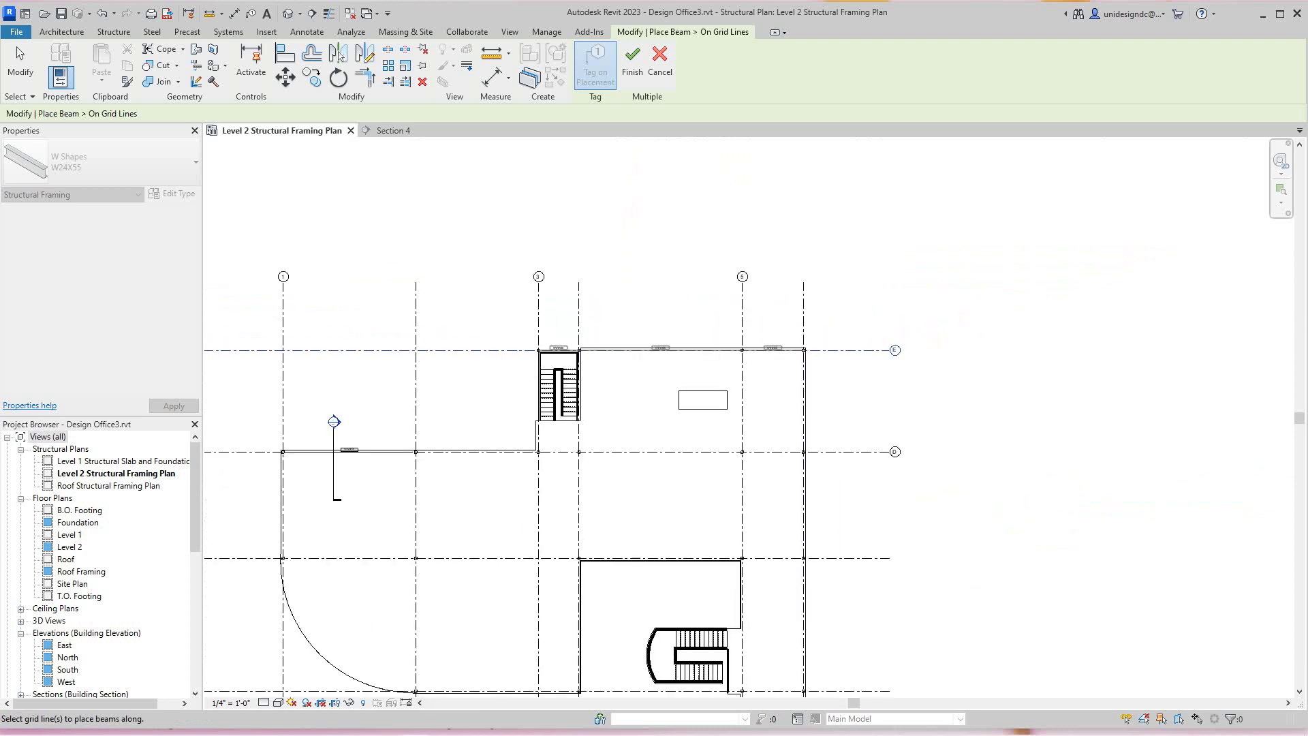
middle_click_drag(766, 402, 852, 355)
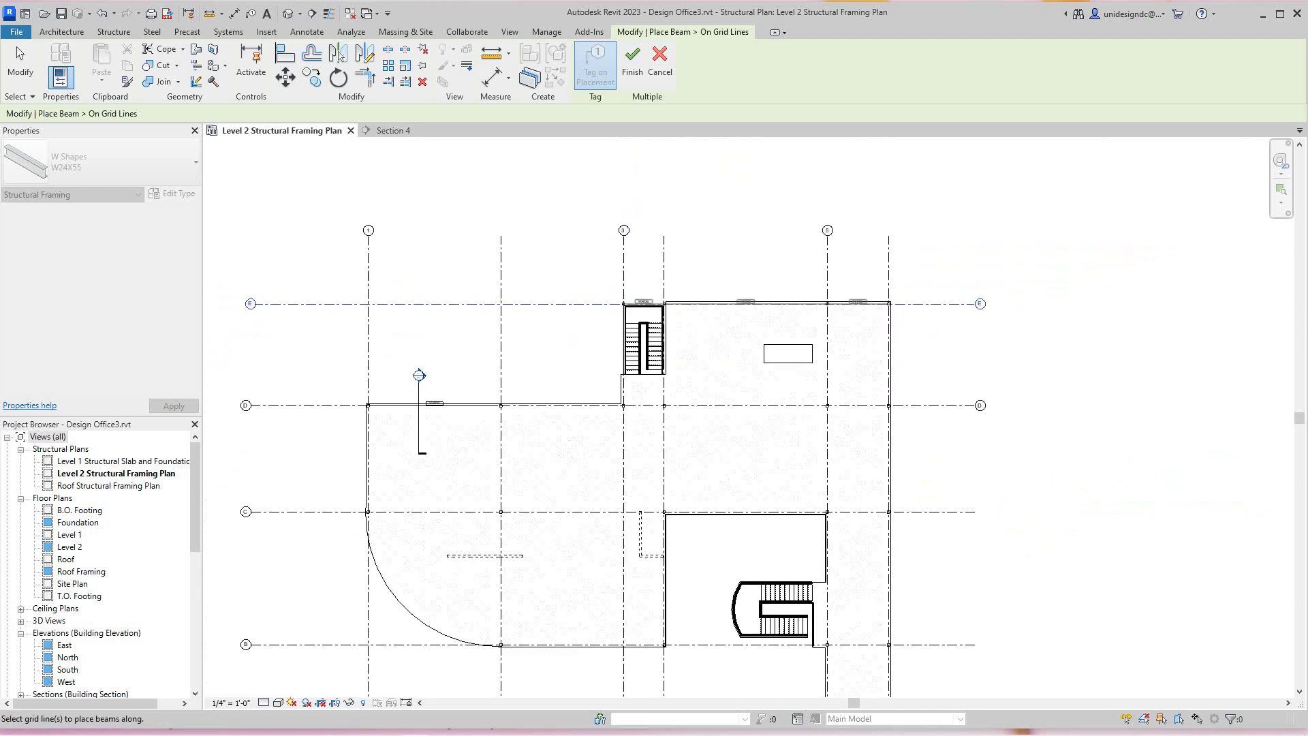
scroll(564, 441, "up", 2)
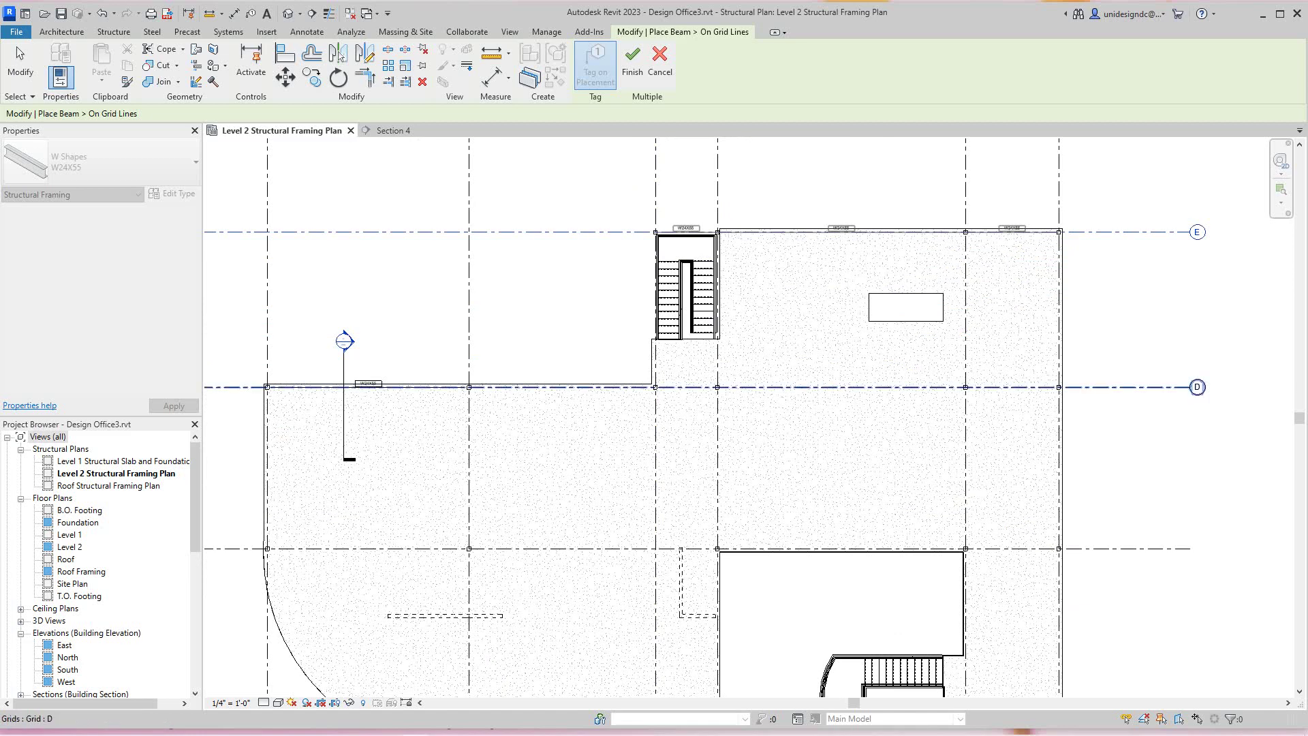
left_click(643, 387)
scroll(643, 446, "down", 1)
middle_click_drag(644, 446, 660, 430)
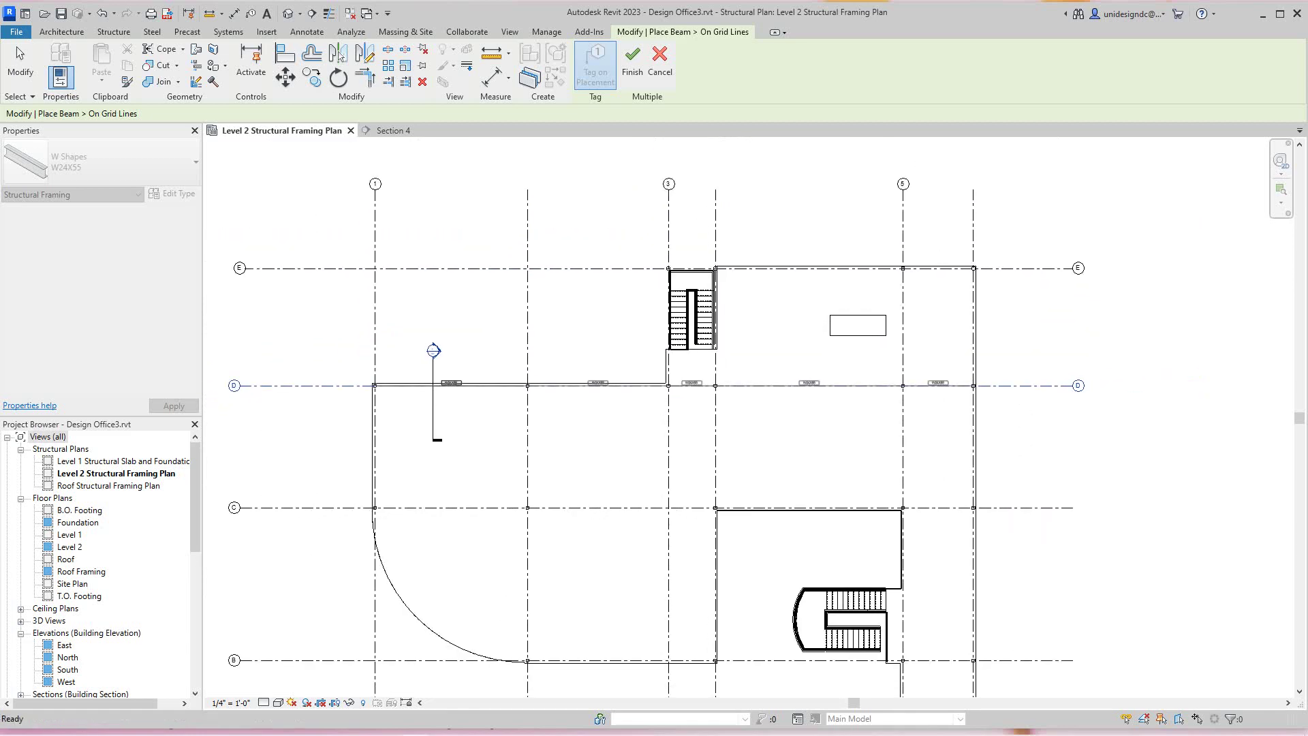
left_click(644, 268)
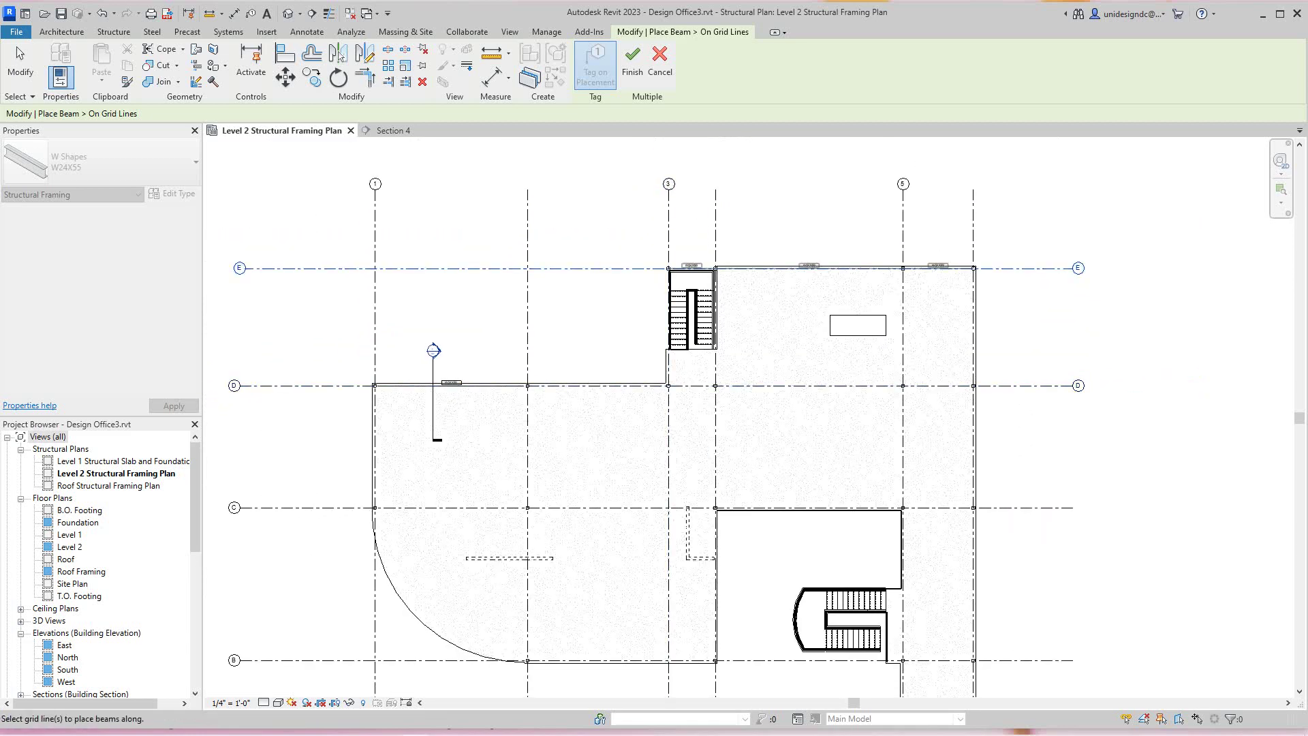
left_click(633, 65)
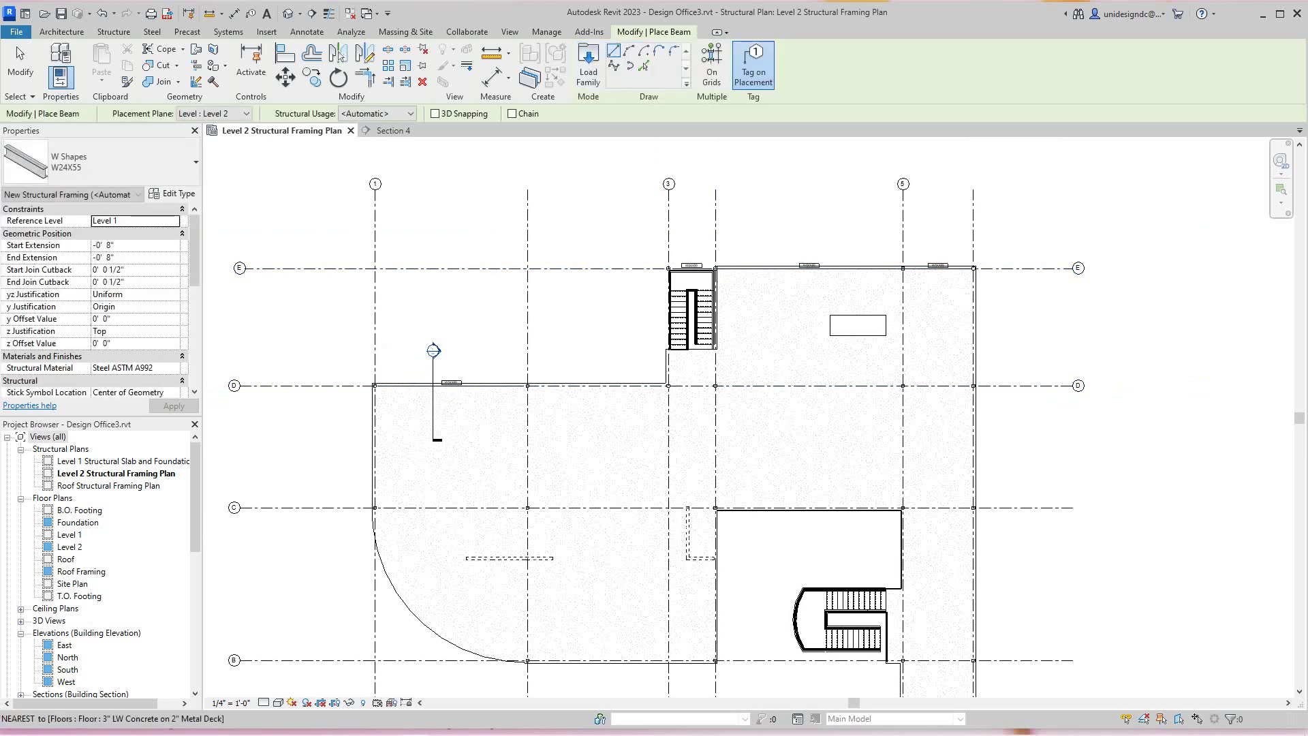
- Place W24X55 beams between the columns along Grid C using on-grid placement and finish it
left_click(711, 65)
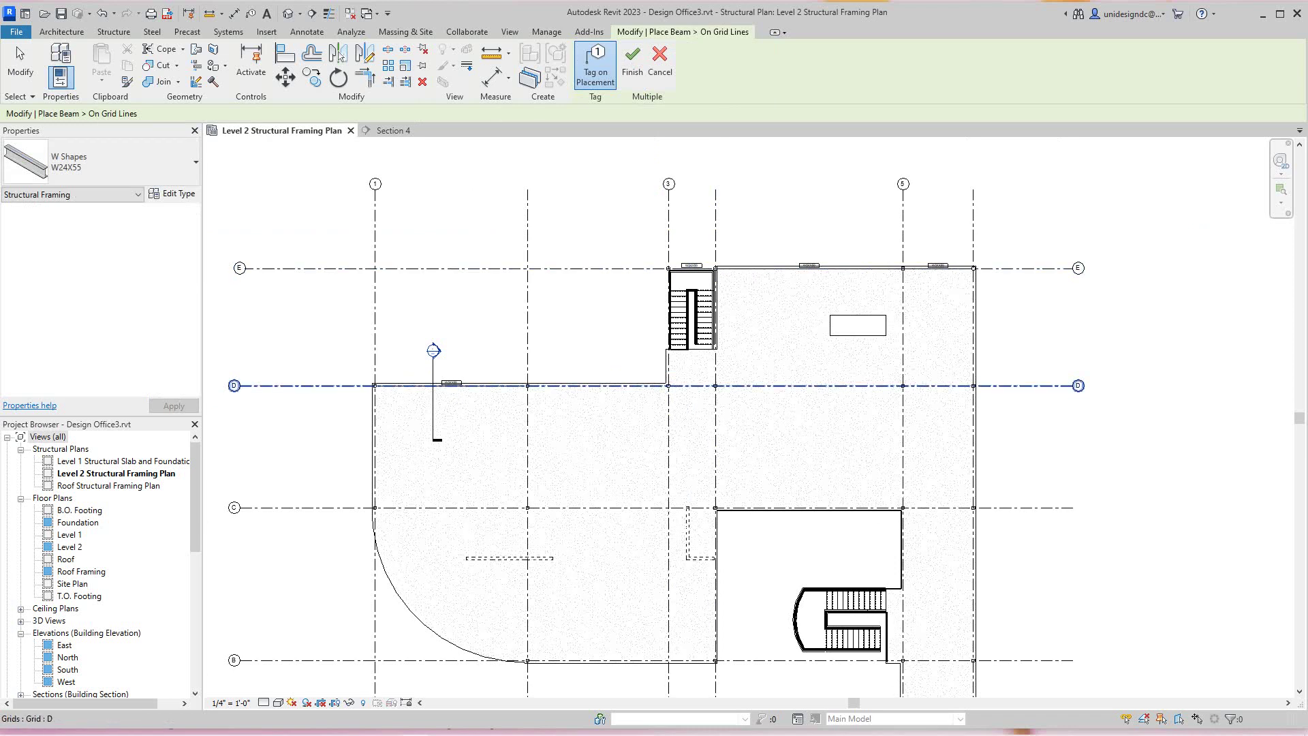
left_click(328, 386)
middle_click_drag(327, 386, 430, 299)
scroll(490, 483, "up", 2)
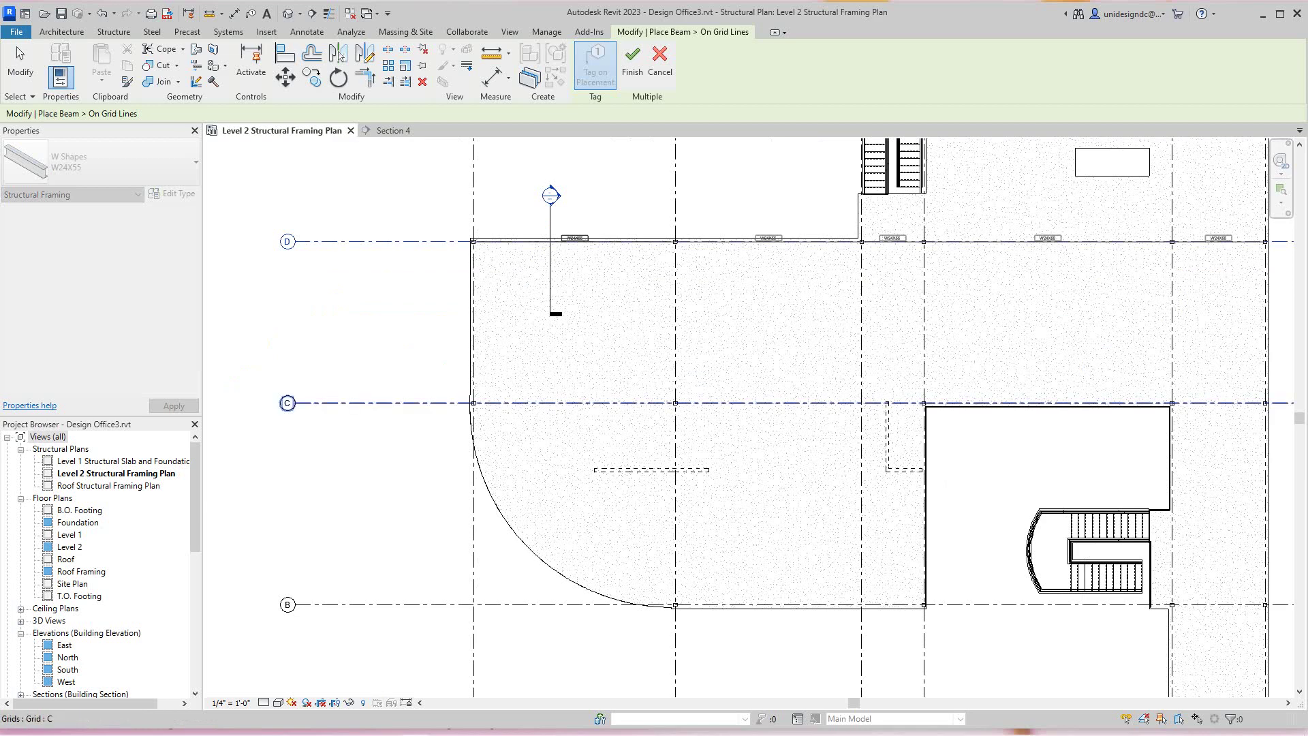
left_click(613, 403)
middle_click_drag(614, 430, 608, 449)
scroll(607, 450, "down", 1)
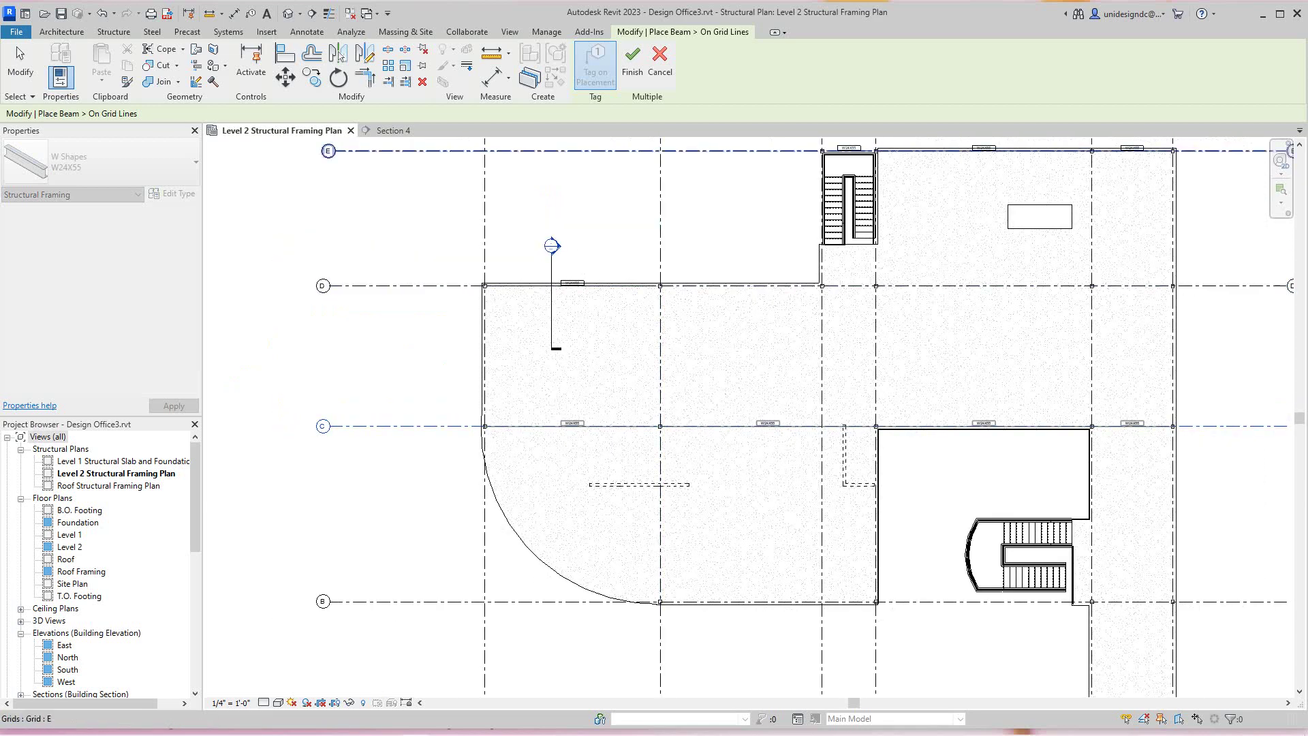
left_click(632, 63)
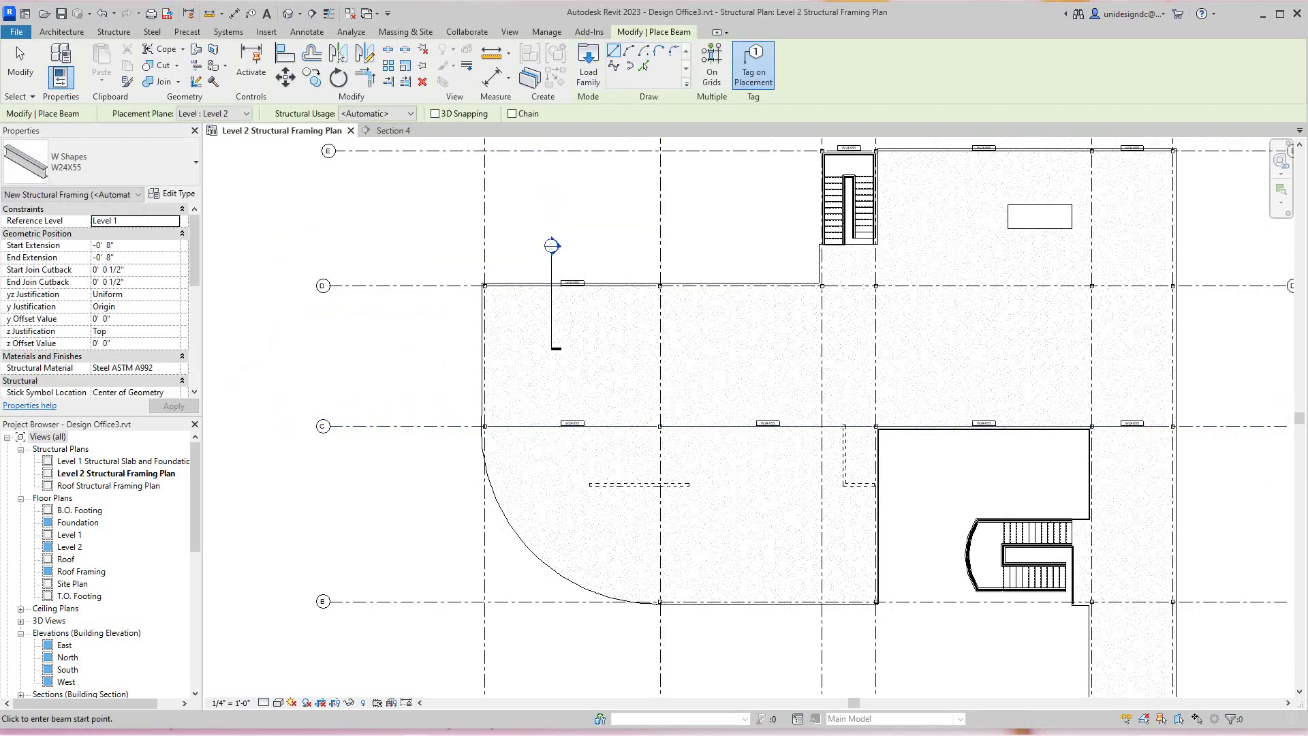
- Generate W24X55 beams between the columns along Grid D with on-grid placement and finish it
left_click(712, 65)
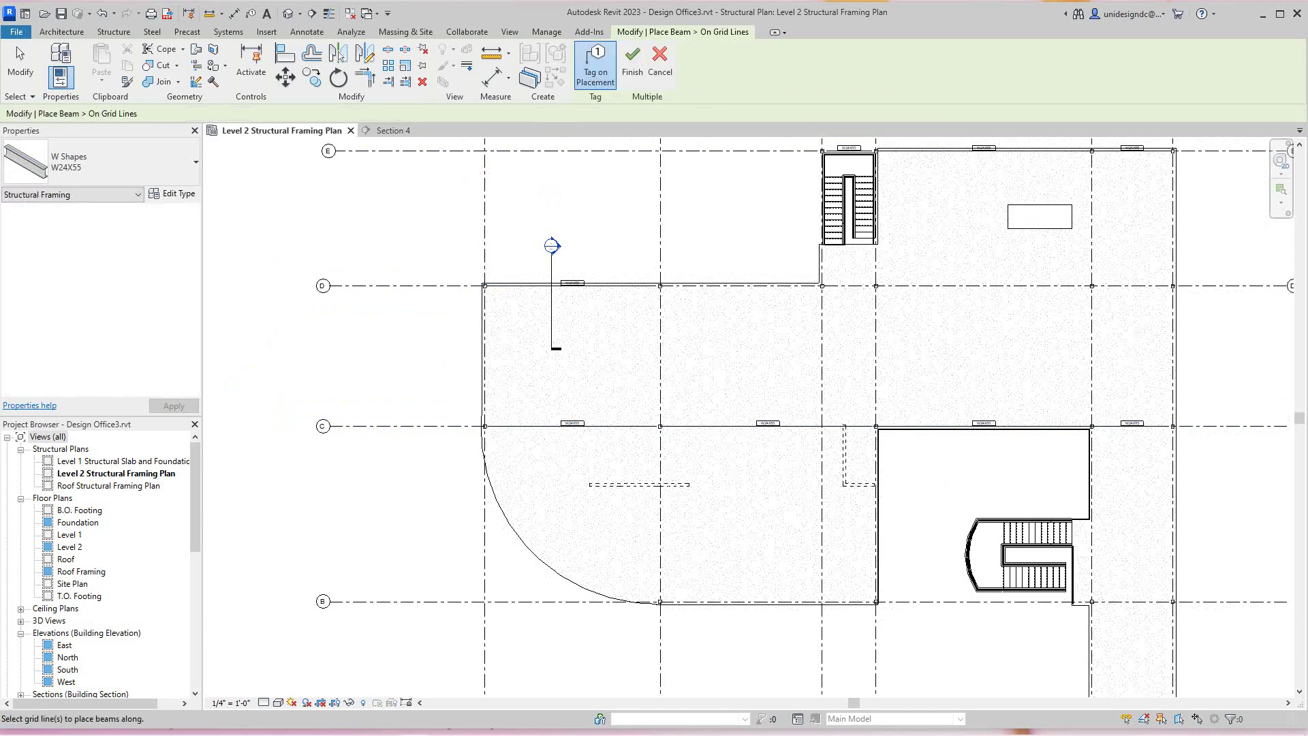
left_click(409, 285)
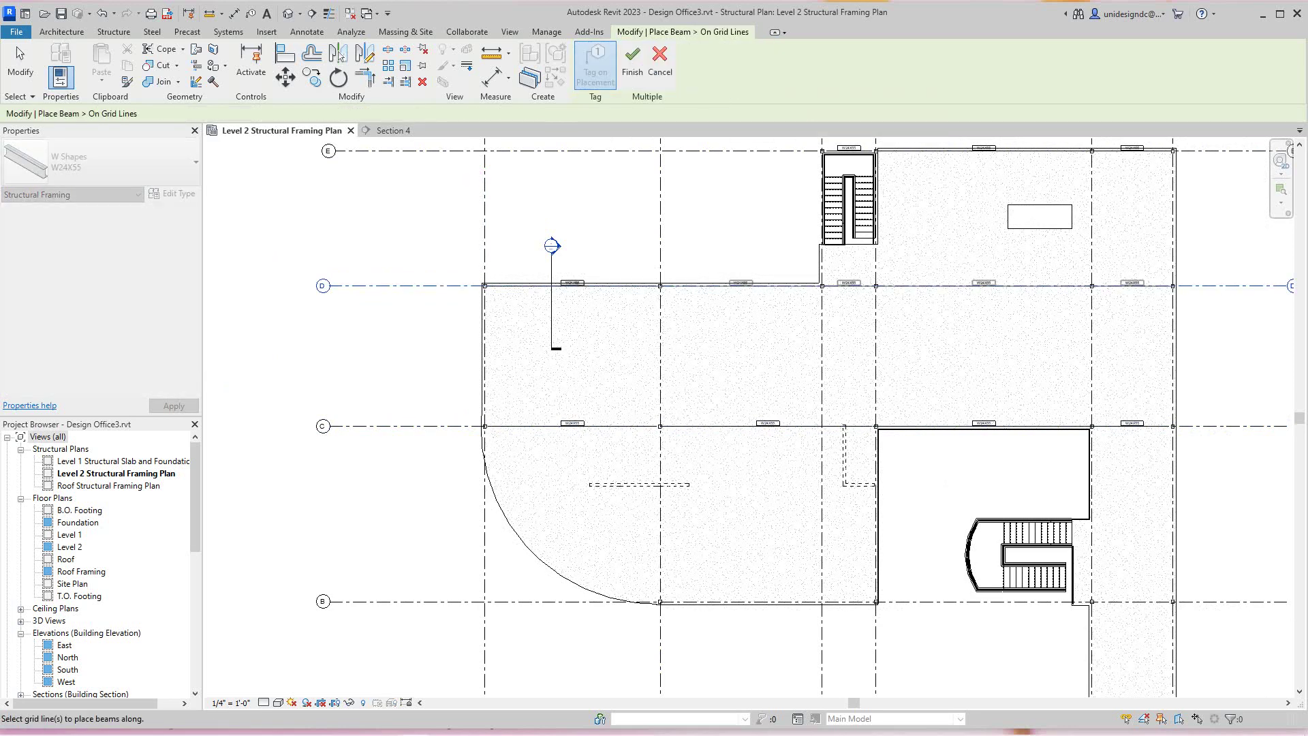
left_click(632, 63)
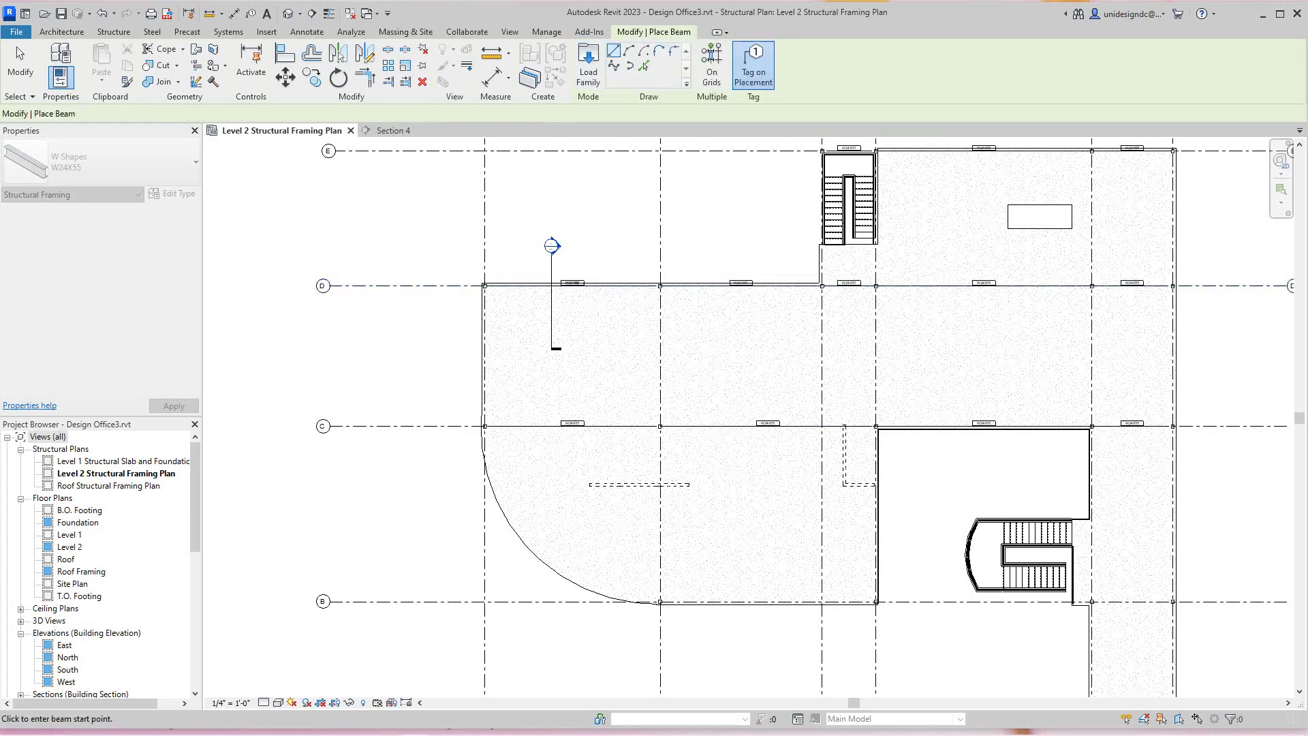
- Generate W24X55 beams between the columns along Grid B with on-grid placement, finish it and end the beam command
scroll(633, 347, "down", 1)
middle_click_drag(633, 347, 540, 286)
middle_click_drag(691, 625, 719, 665)
scroll(656, 524, "up", 3)
scroll(668, 545, "down", 3)
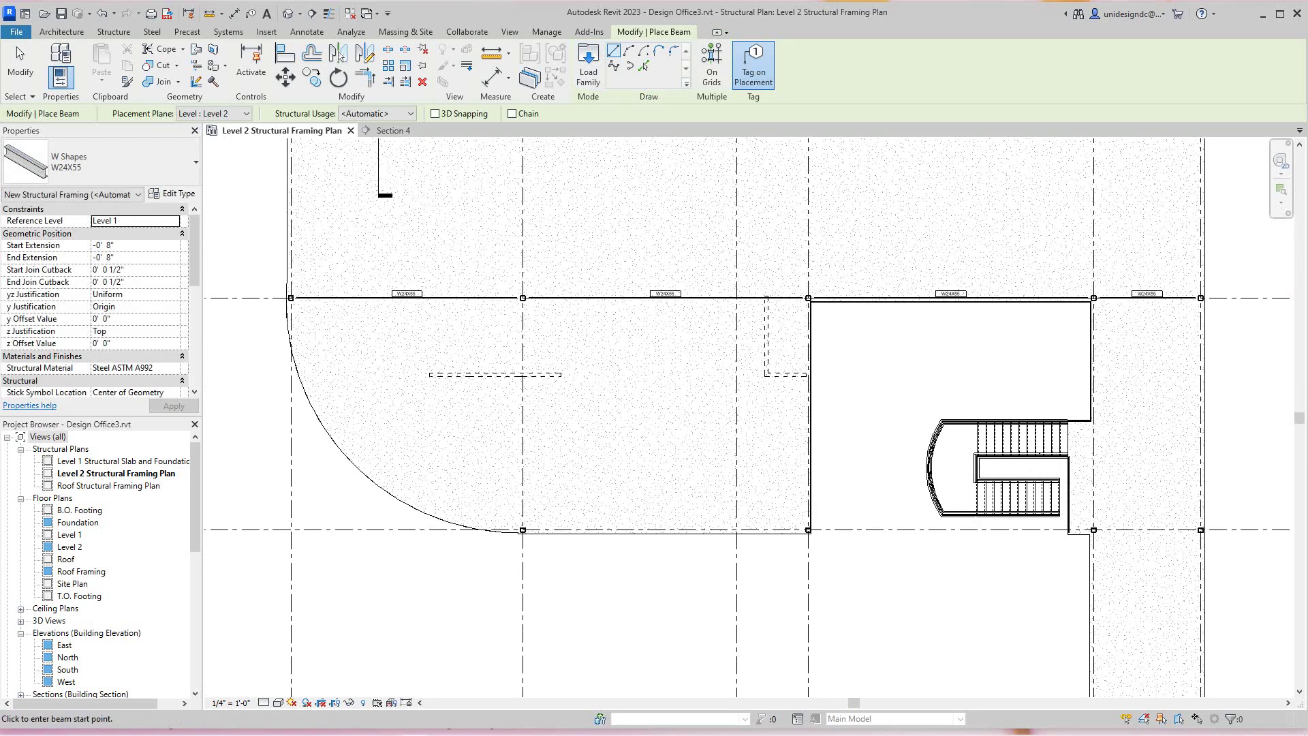
left_click(712, 65)
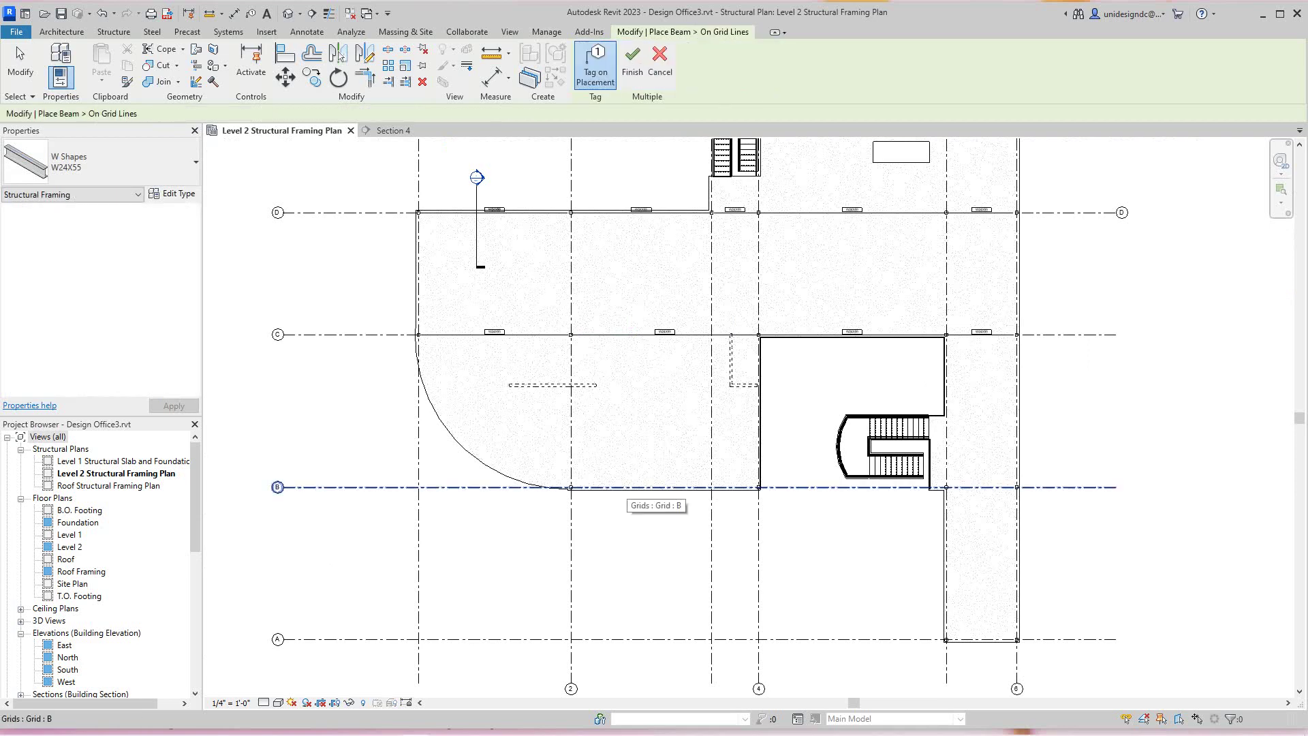
left_click(619, 488)
scroll(621, 412, "up", 1)
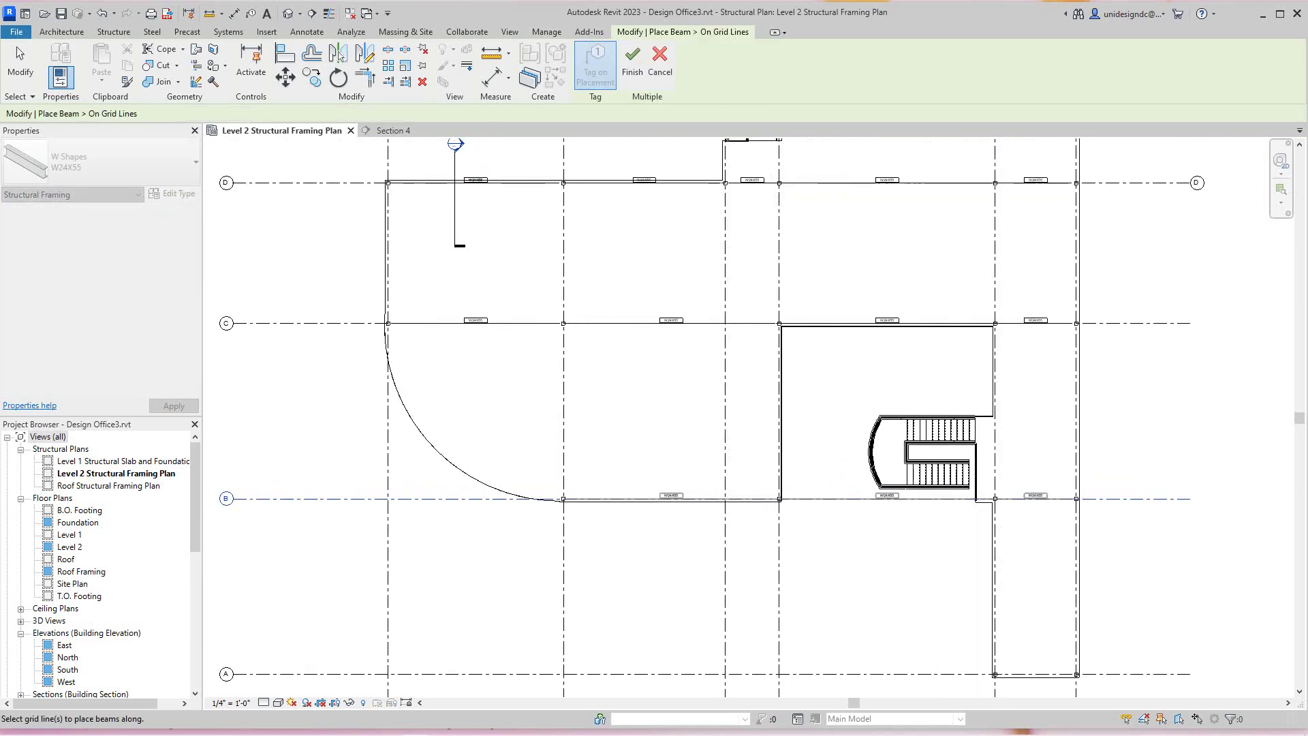
scroll(773, 204, "up", 4)
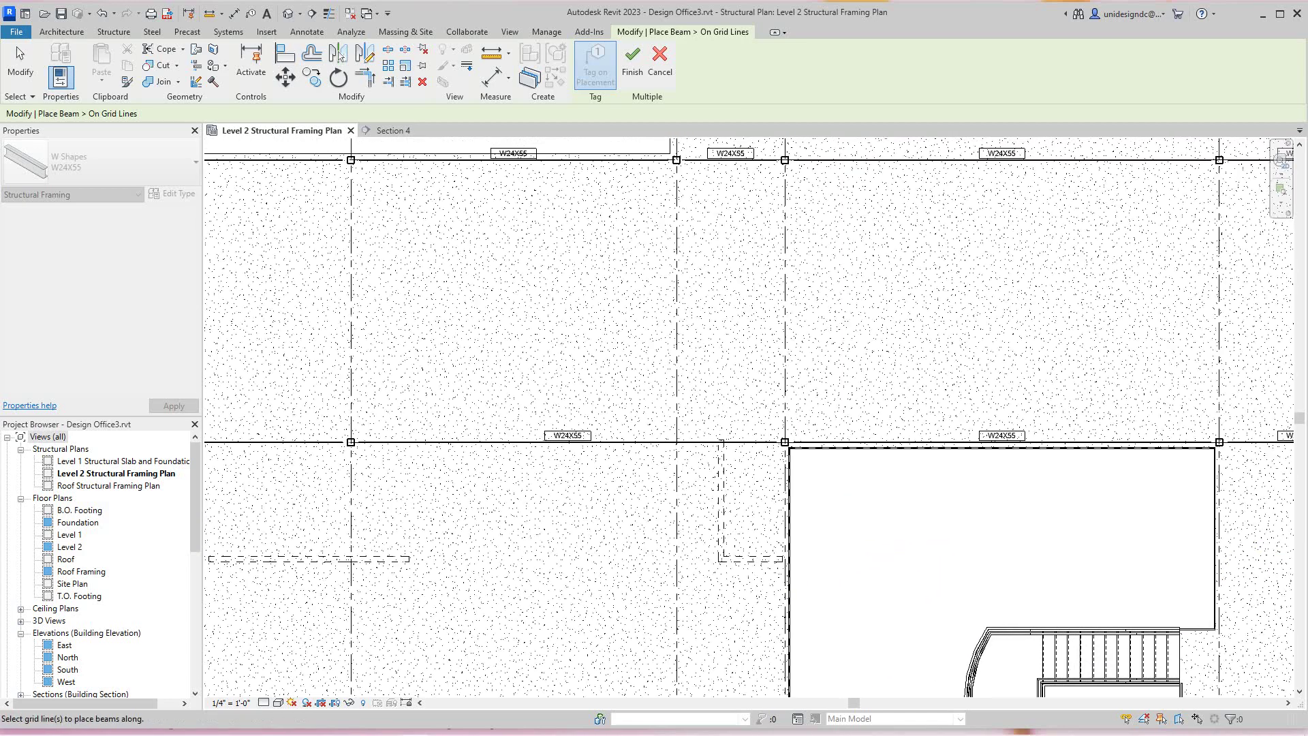
scroll(698, 536, "down", 4)
middle_click_drag(697, 535, 655, 572)
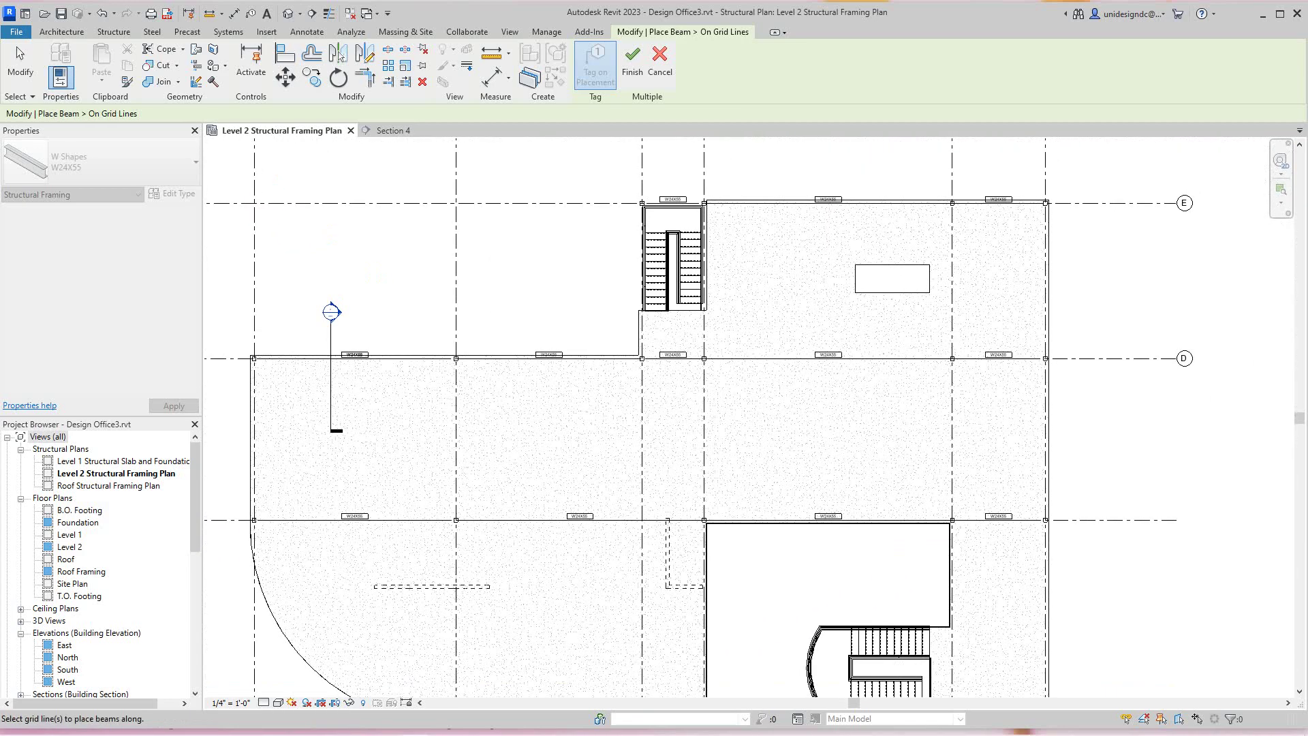
scroll(1117, 137, "up", 6)
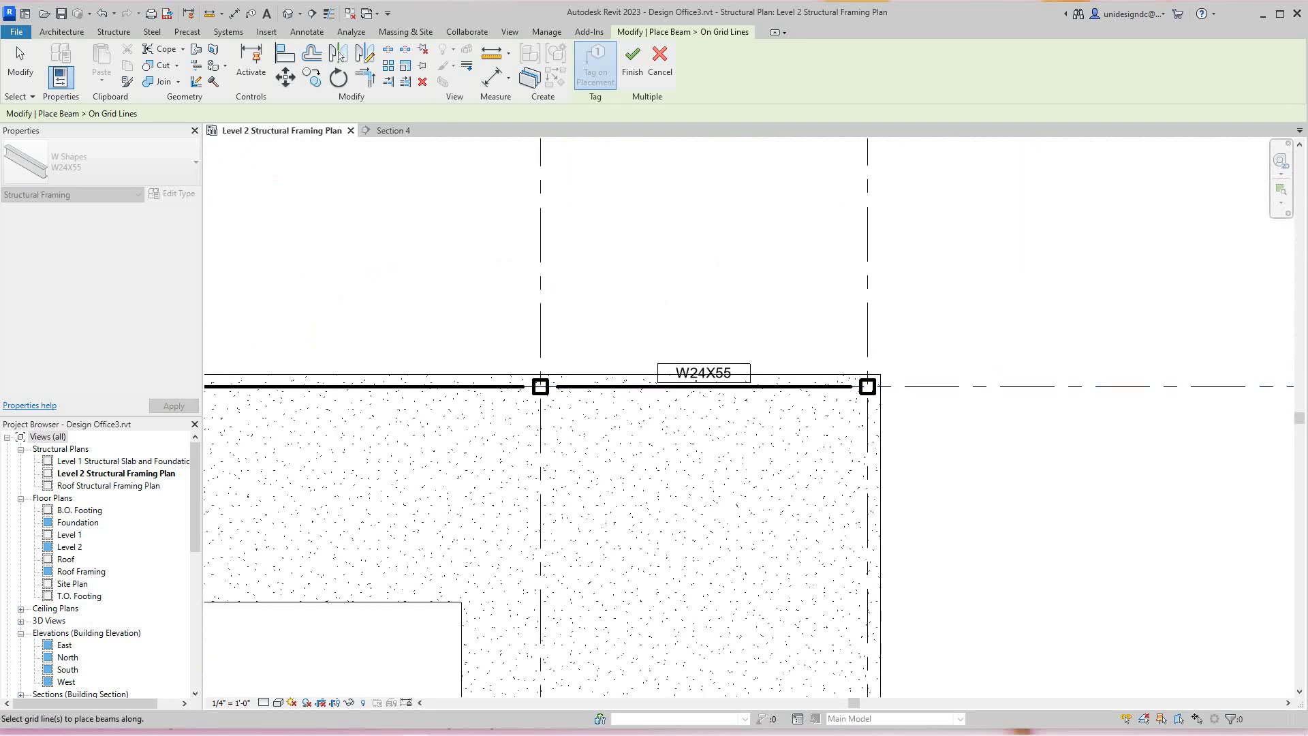
left_click(632, 63)
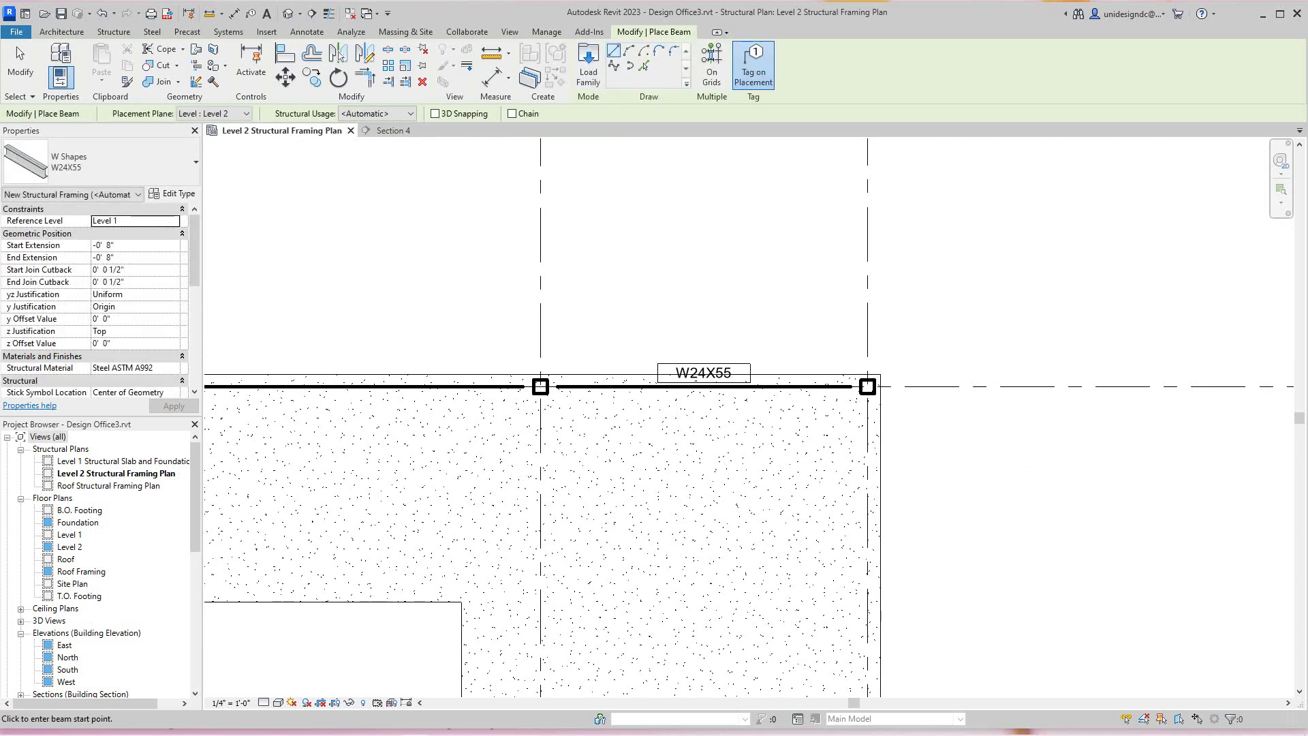
right_click(725, 292)
left_click(743, 303)
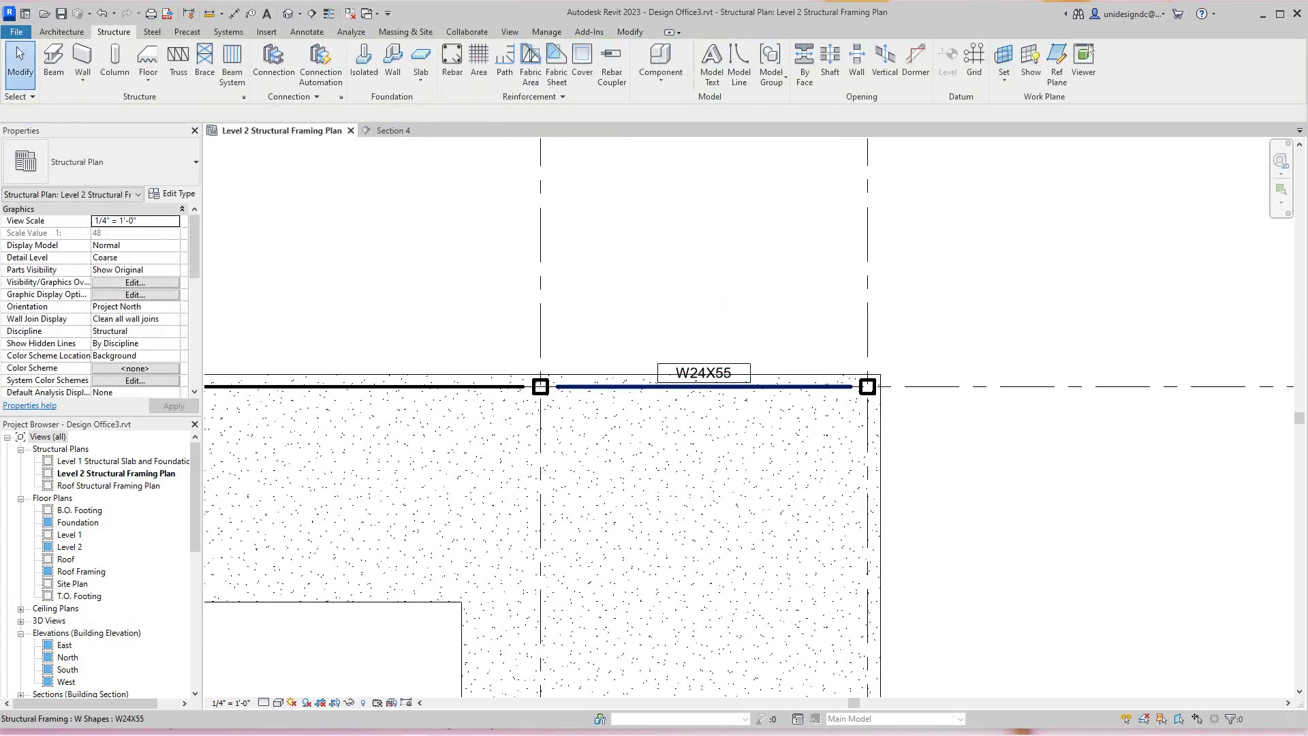
- Check the available W Shapes types in the type properties of the long Grid E girder near the floor opening
left_click(681, 386)
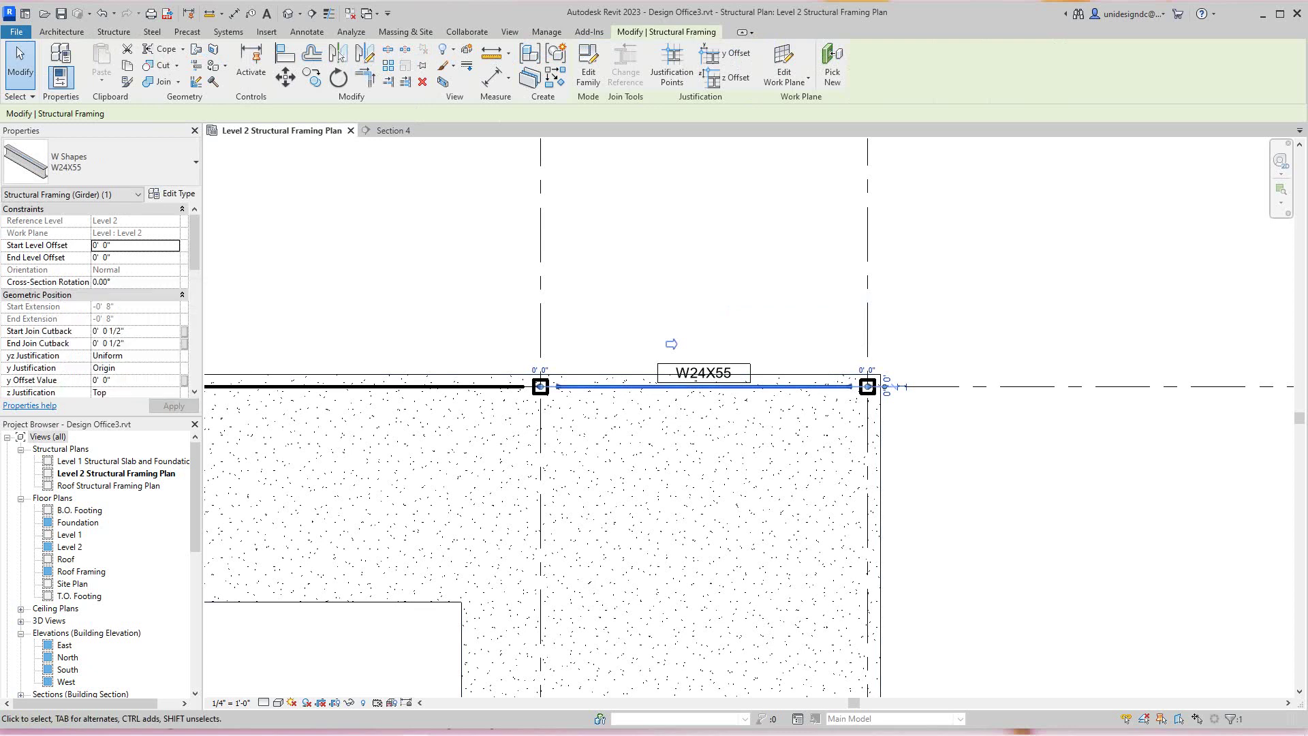
key("Escape")
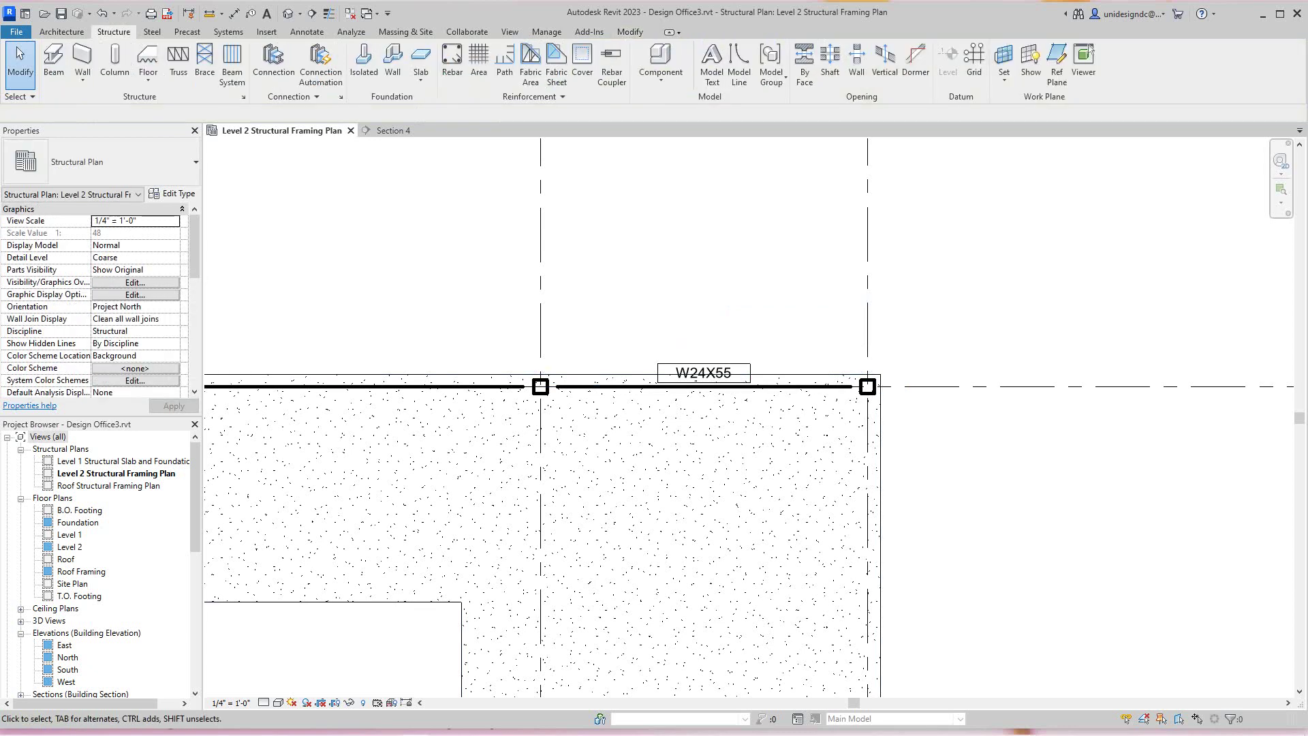
scroll(634, 347, "down", 2)
middle_click_drag(450, 347, 857, 365)
scroll(857, 364, "up", 3)
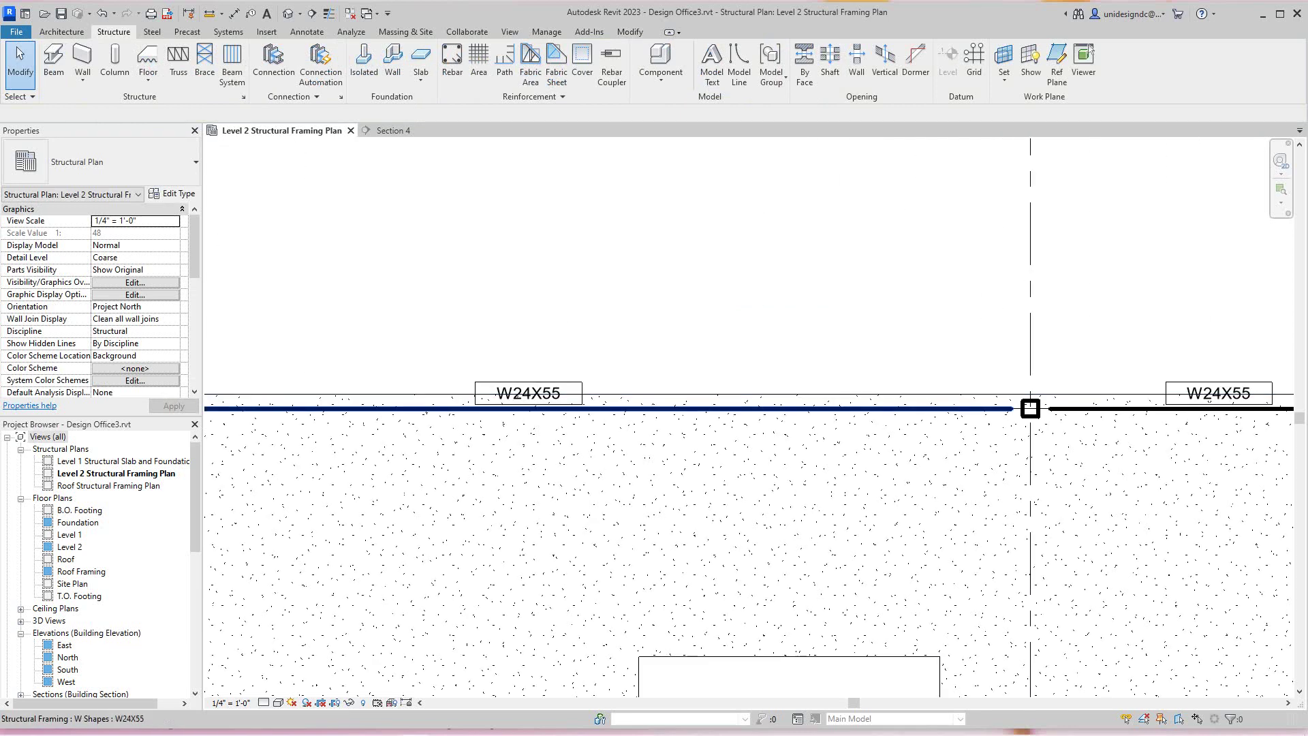
left_click(428, 409)
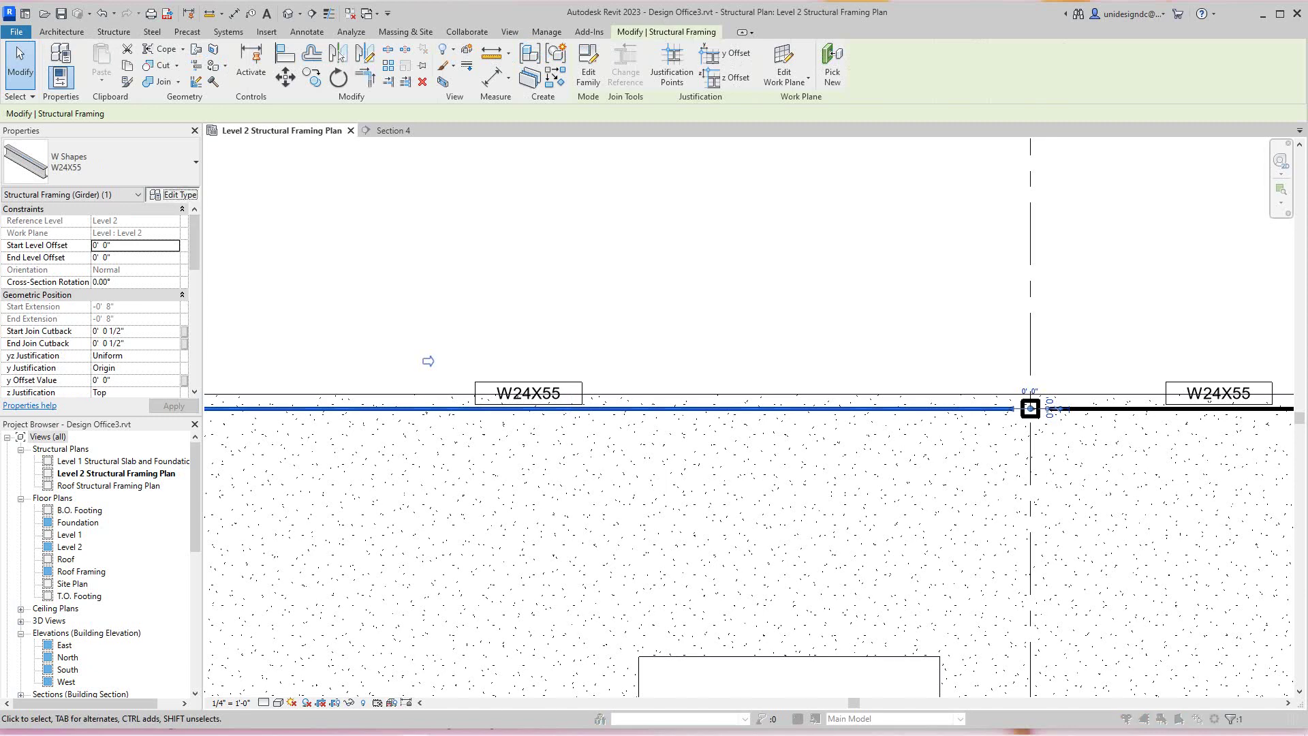
left_click(172, 194)
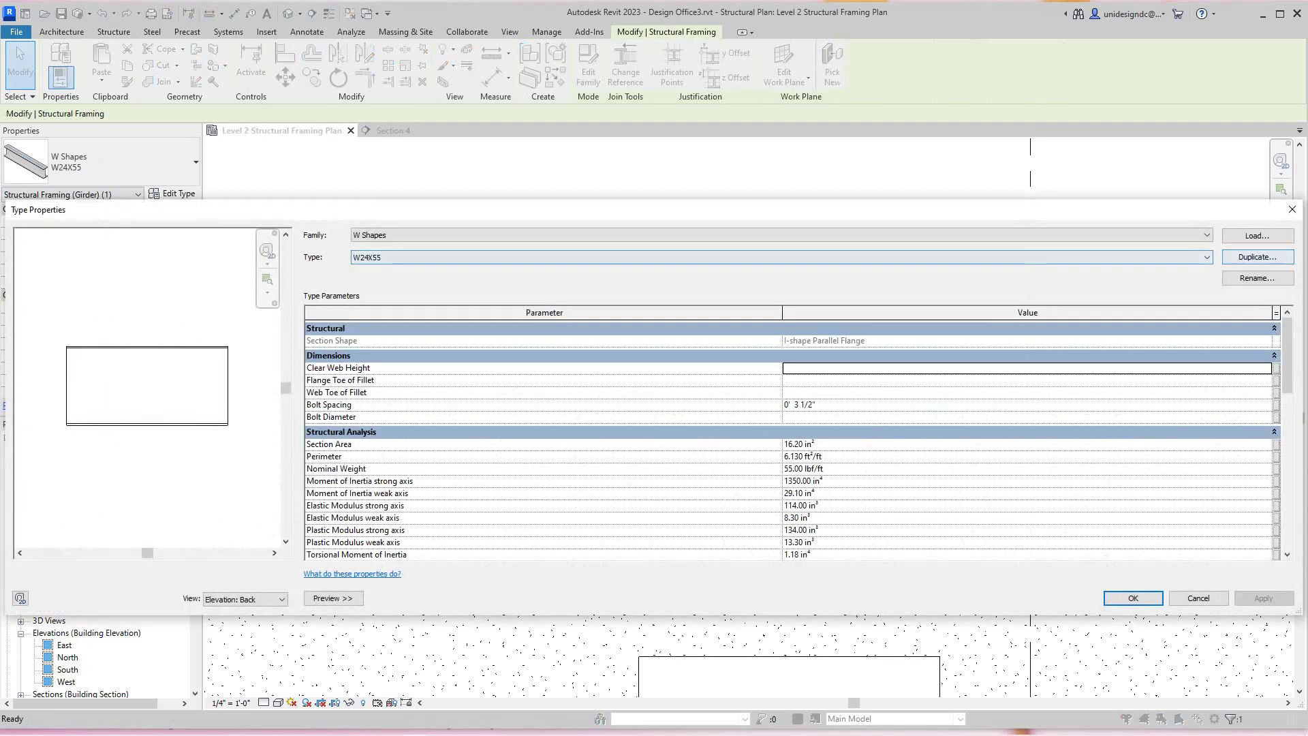
left_click(1207, 257)
left_click(1206, 257)
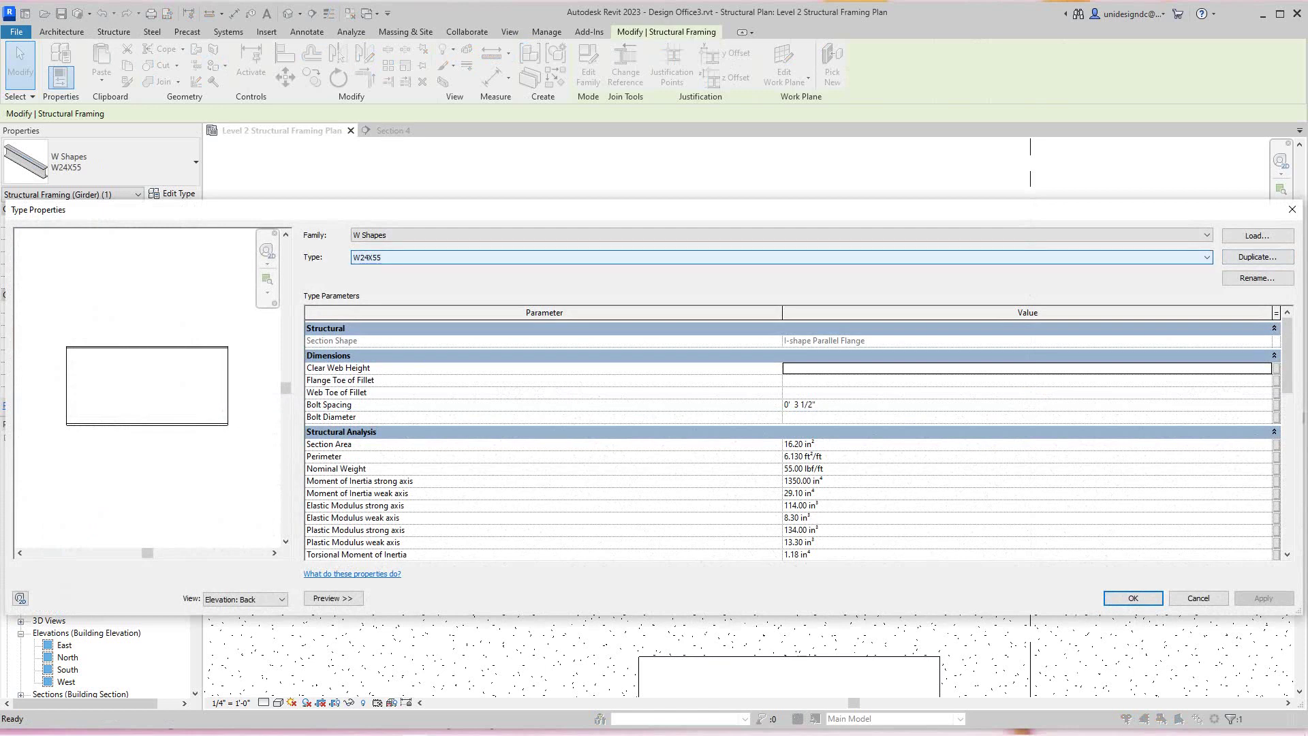
left_click(1198, 598)
key("Return")
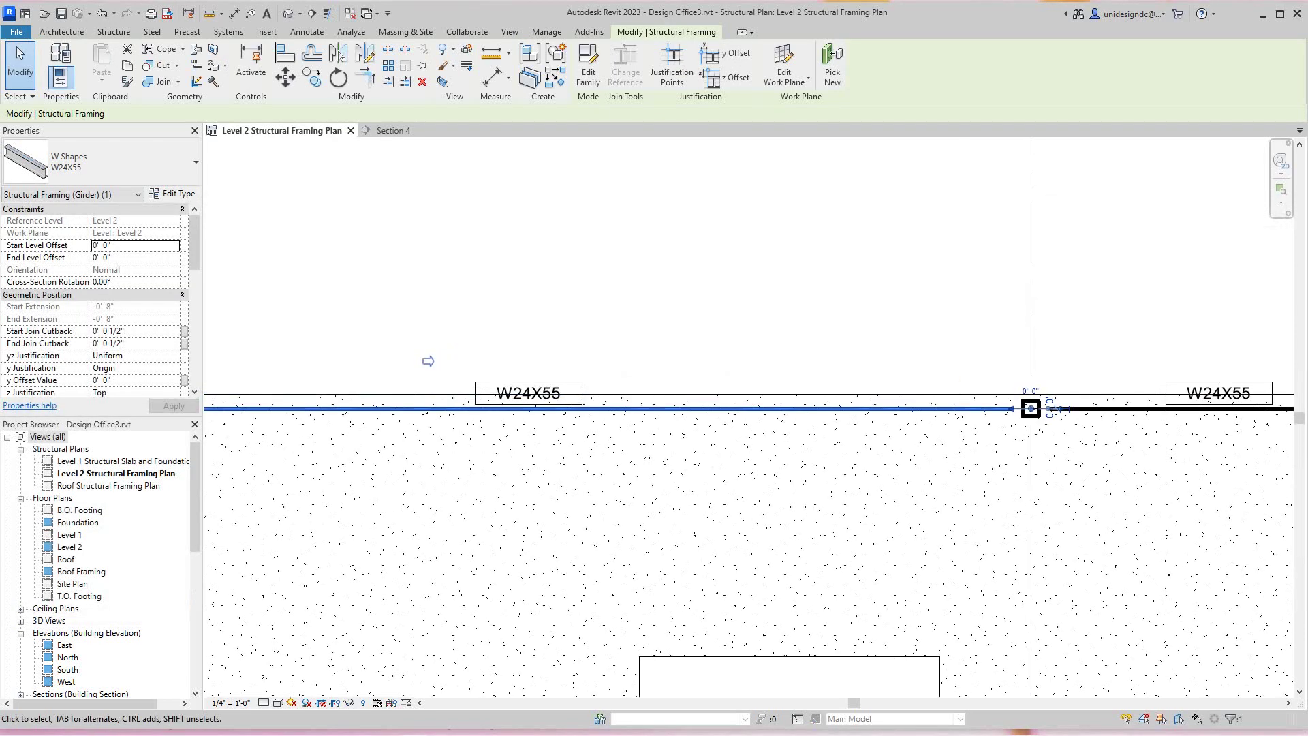
left_click(172, 193)
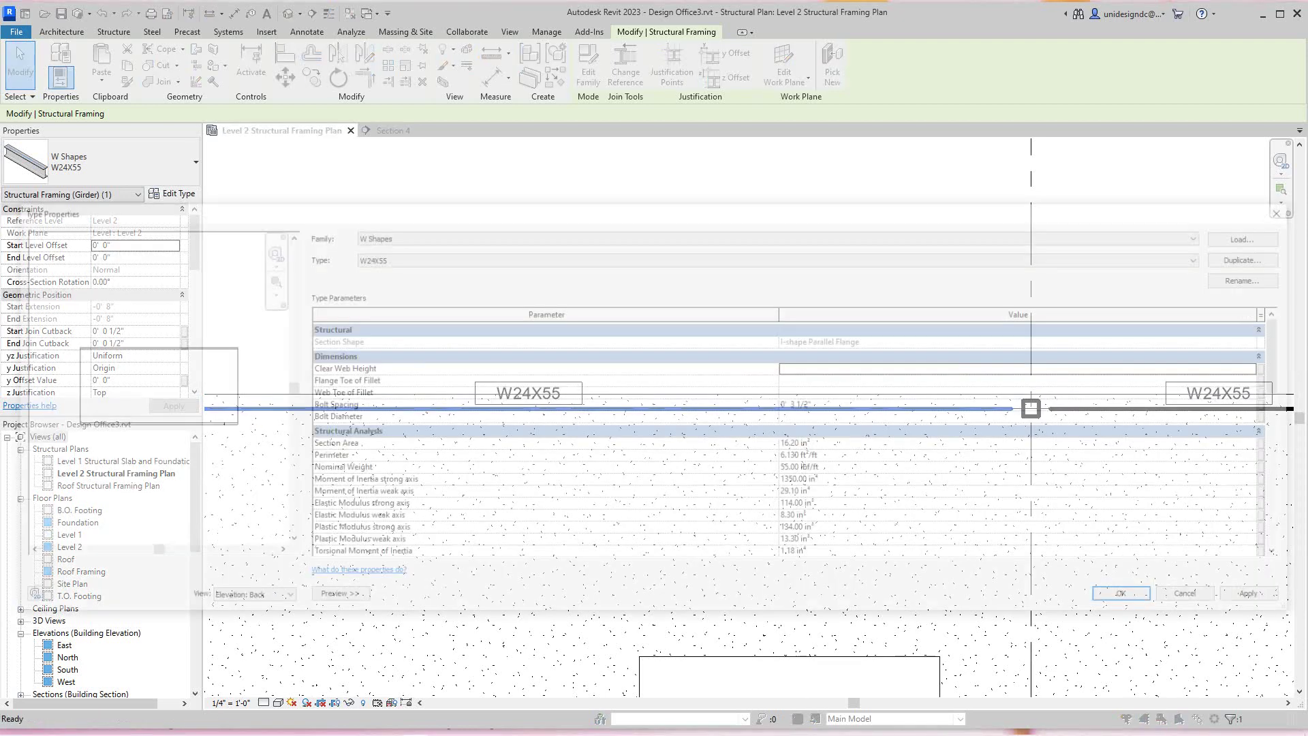
left_click(1256, 236)
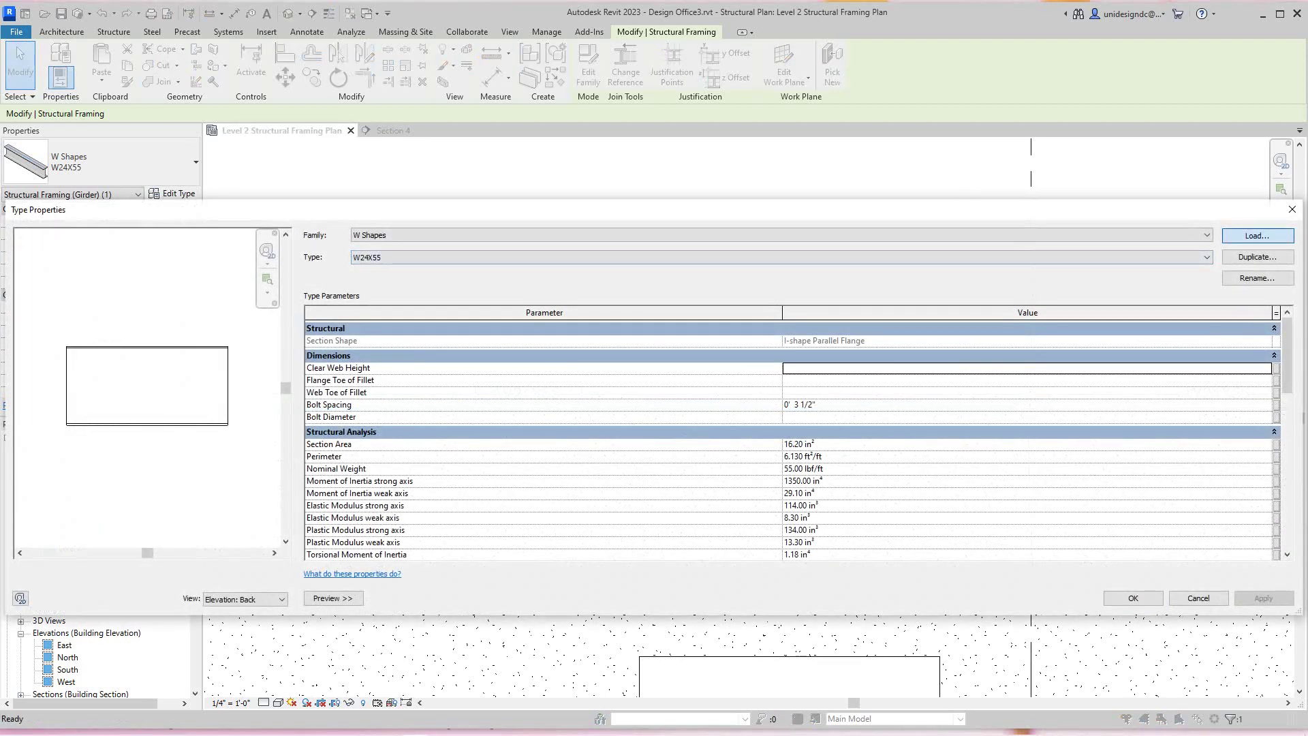
key("Return")
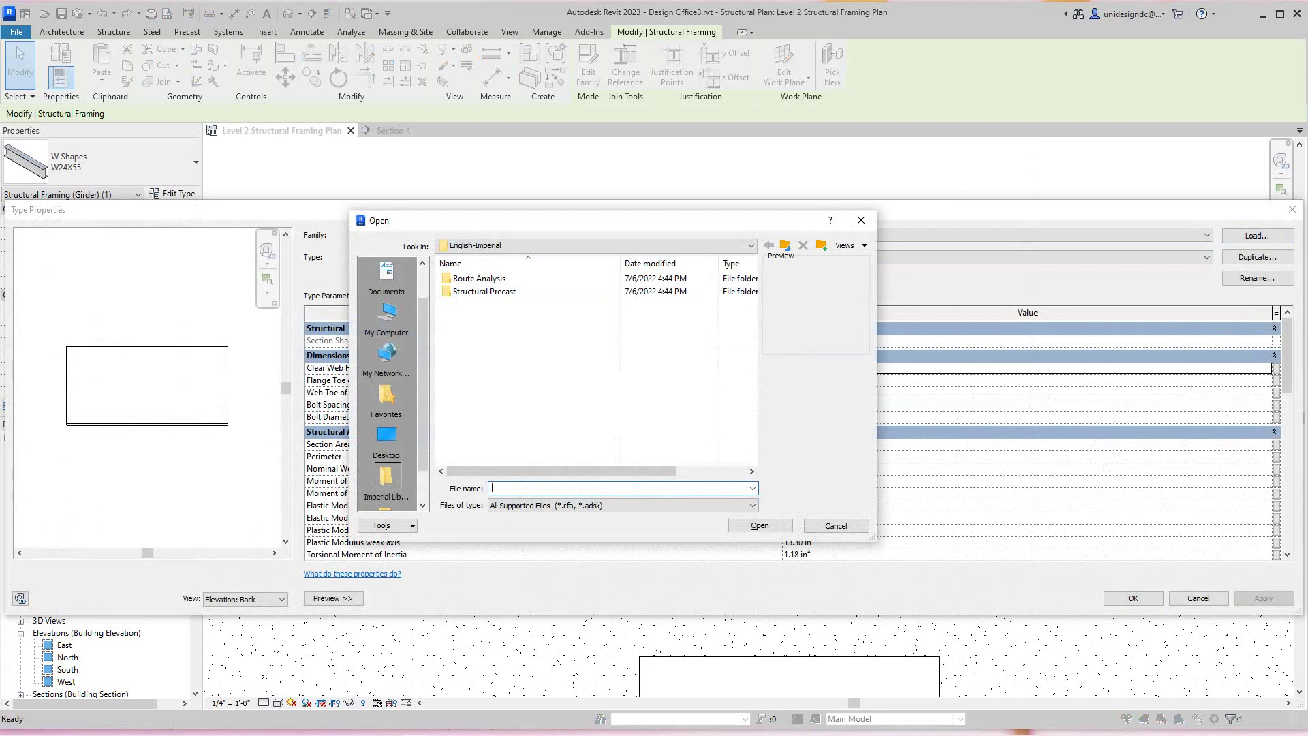
key("Escape")
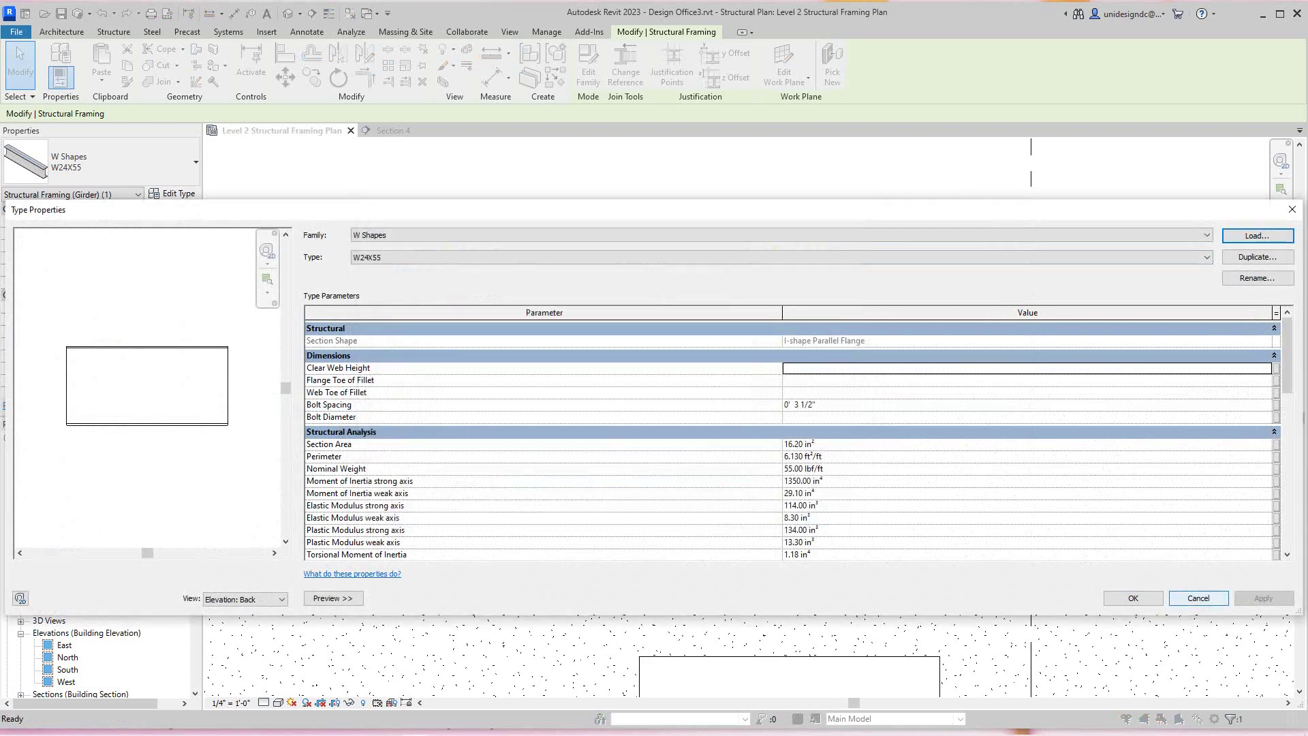
key("Escape")
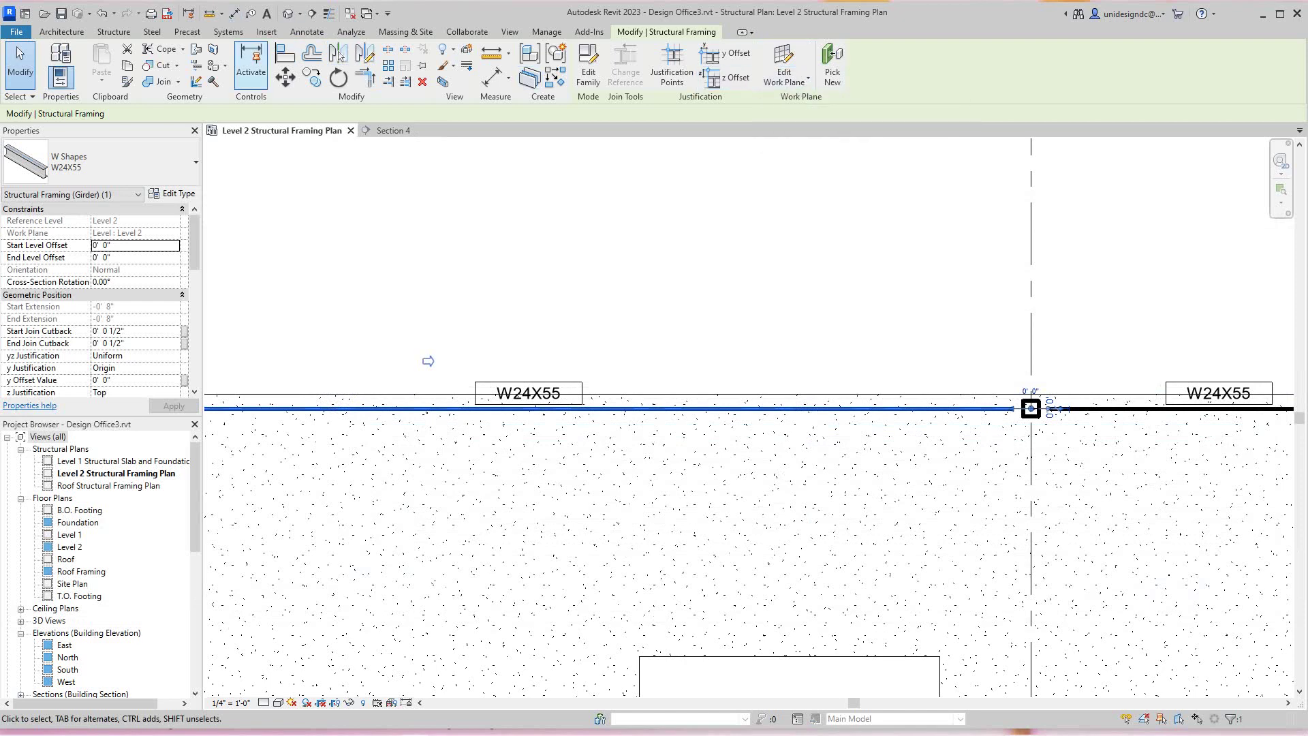
- Load the W Shapes family from Structural Framing, Steel, AISC 14.1 in the Autodesk family library
left_click(266, 32)
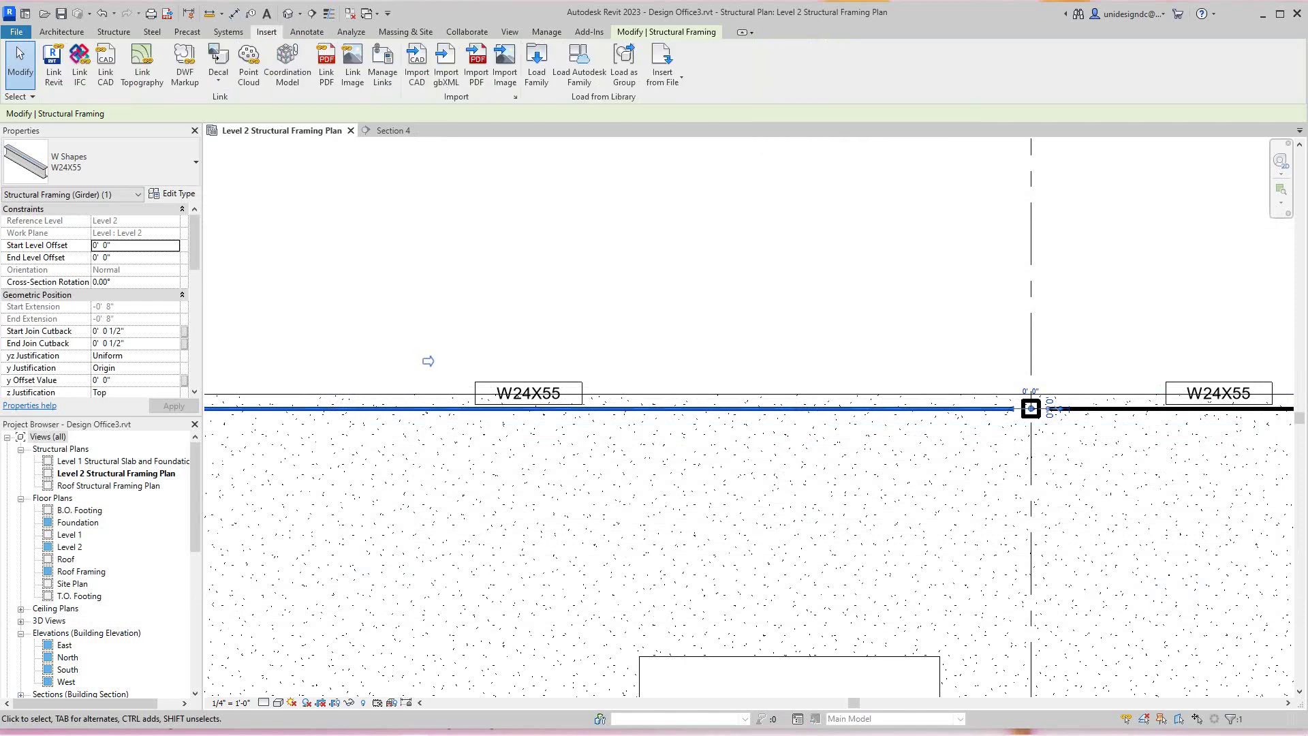
left_click(580, 64)
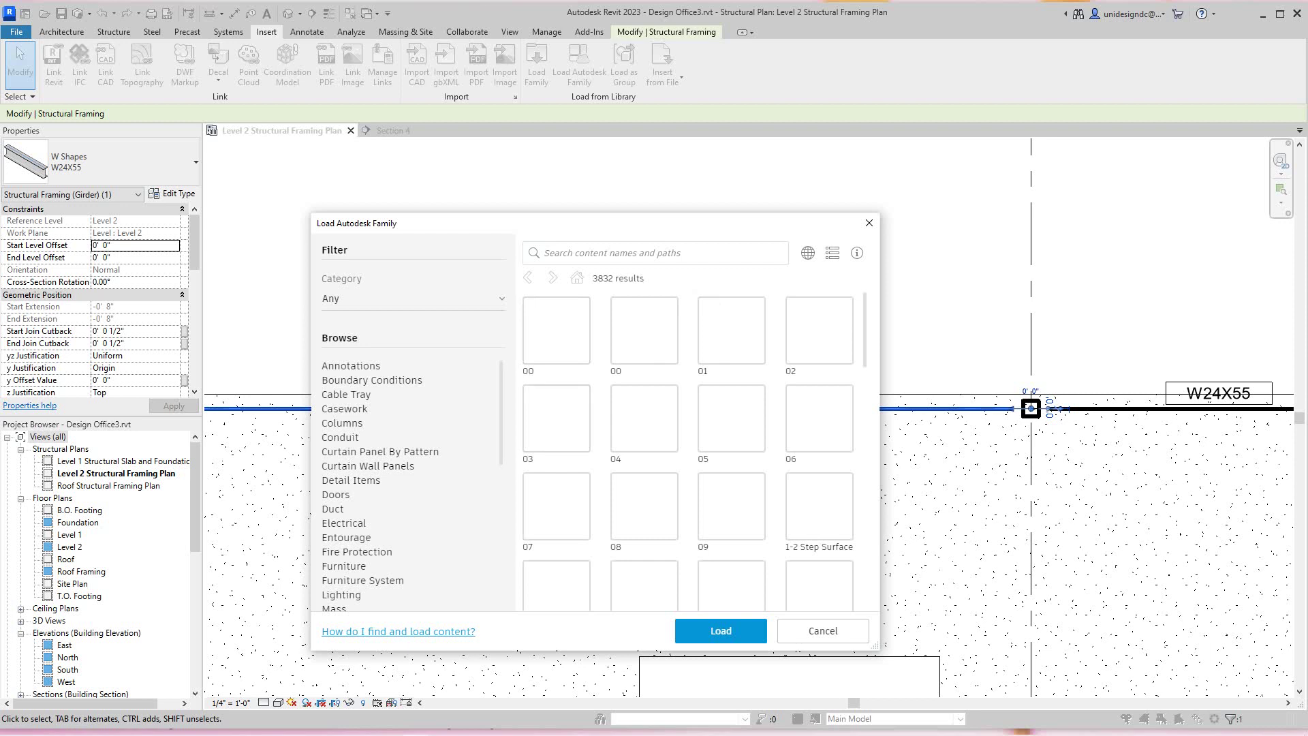
scroll(409, 484, "down", 5)
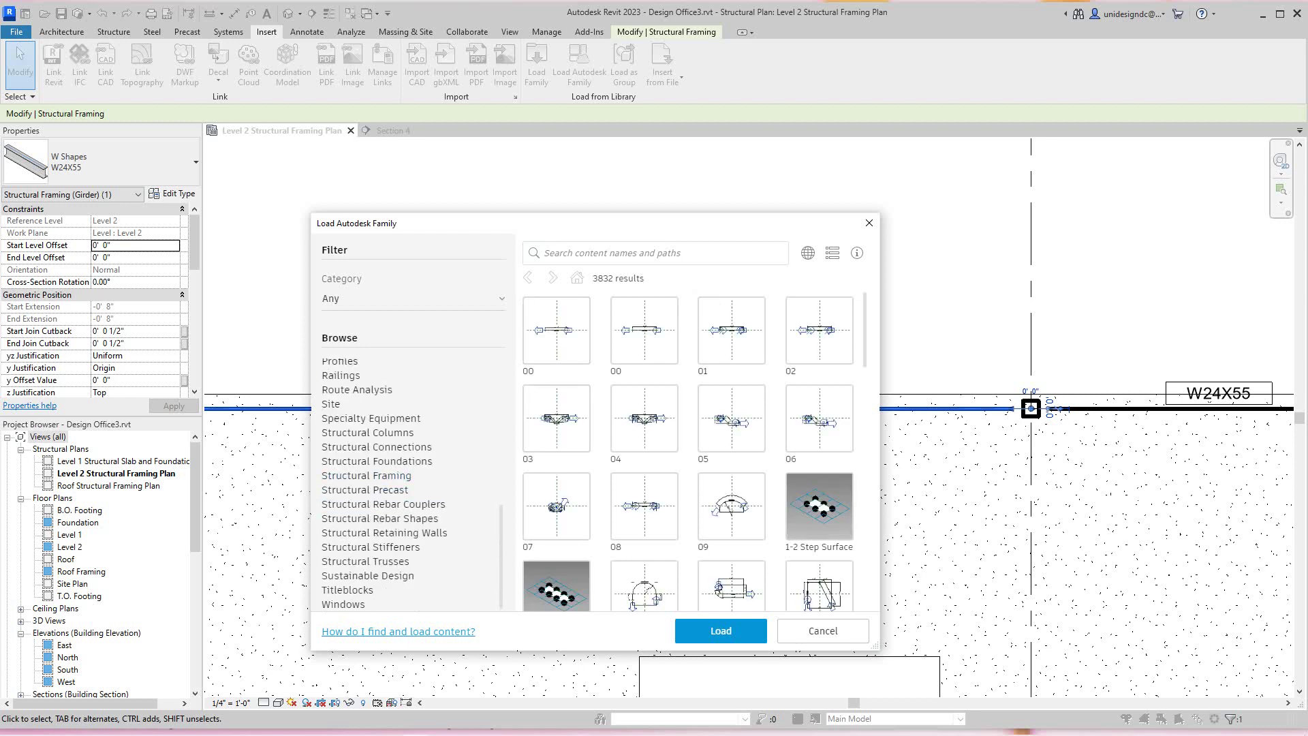
left_click(366, 476)
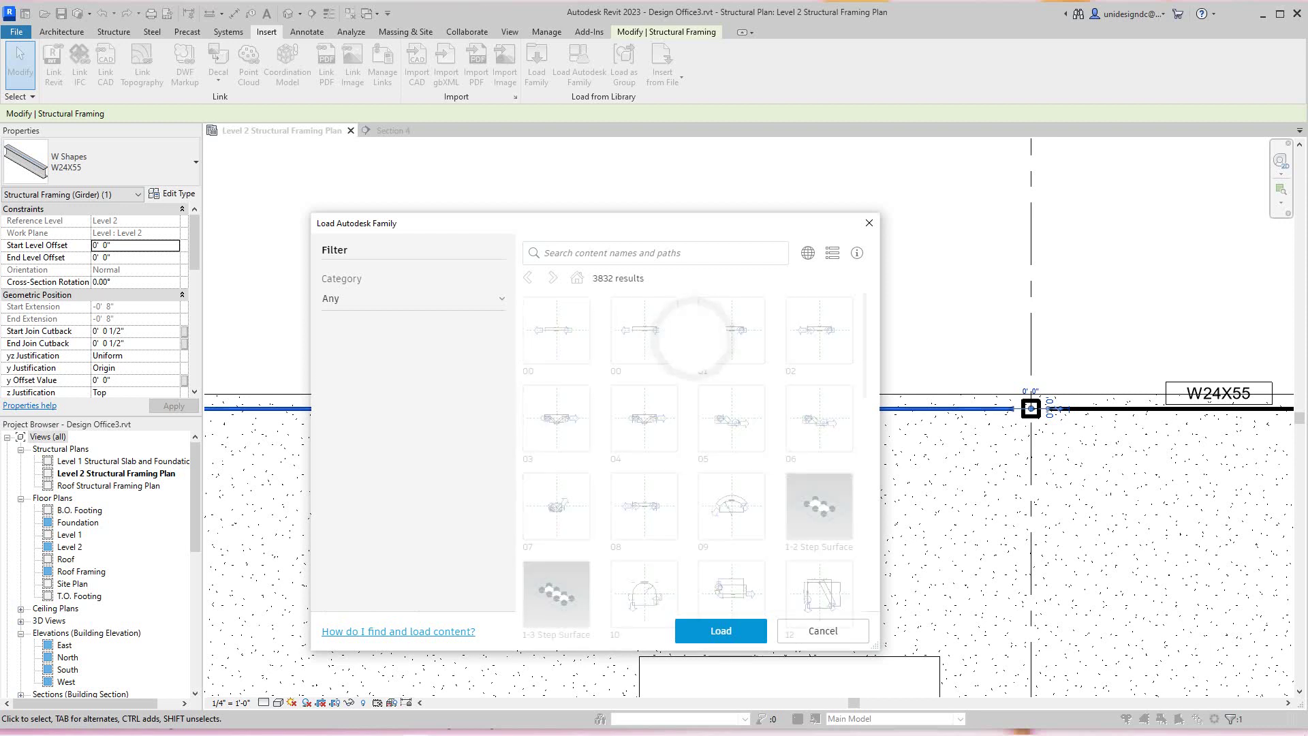
scroll(689, 449, "down", 5)
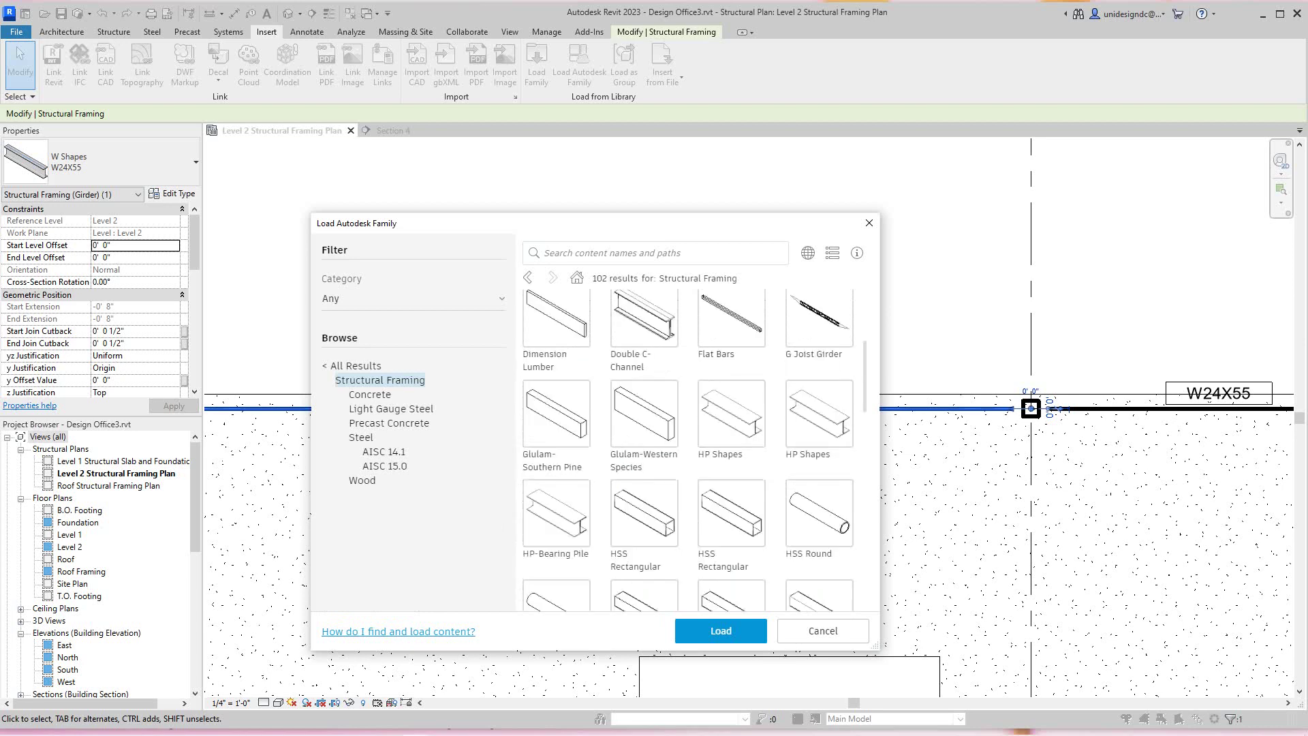
scroll(688, 450, "down", 2)
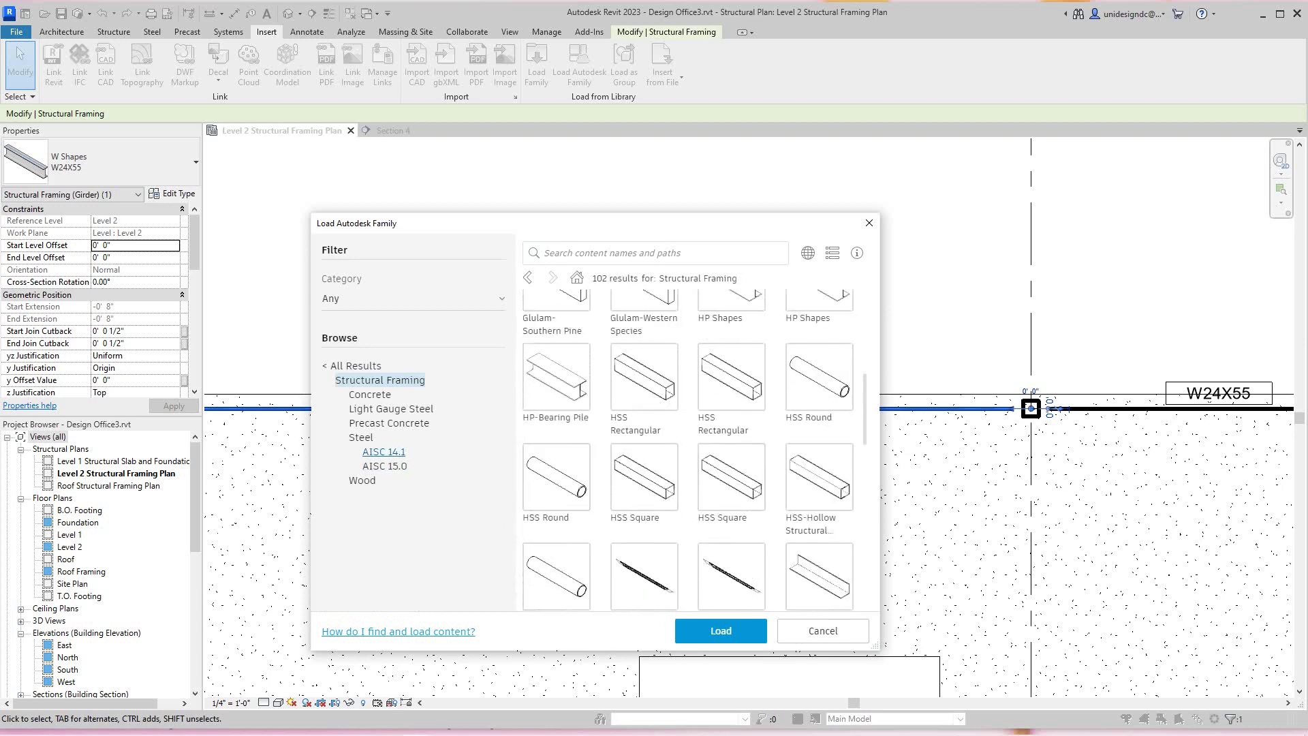
left_click(383, 453)
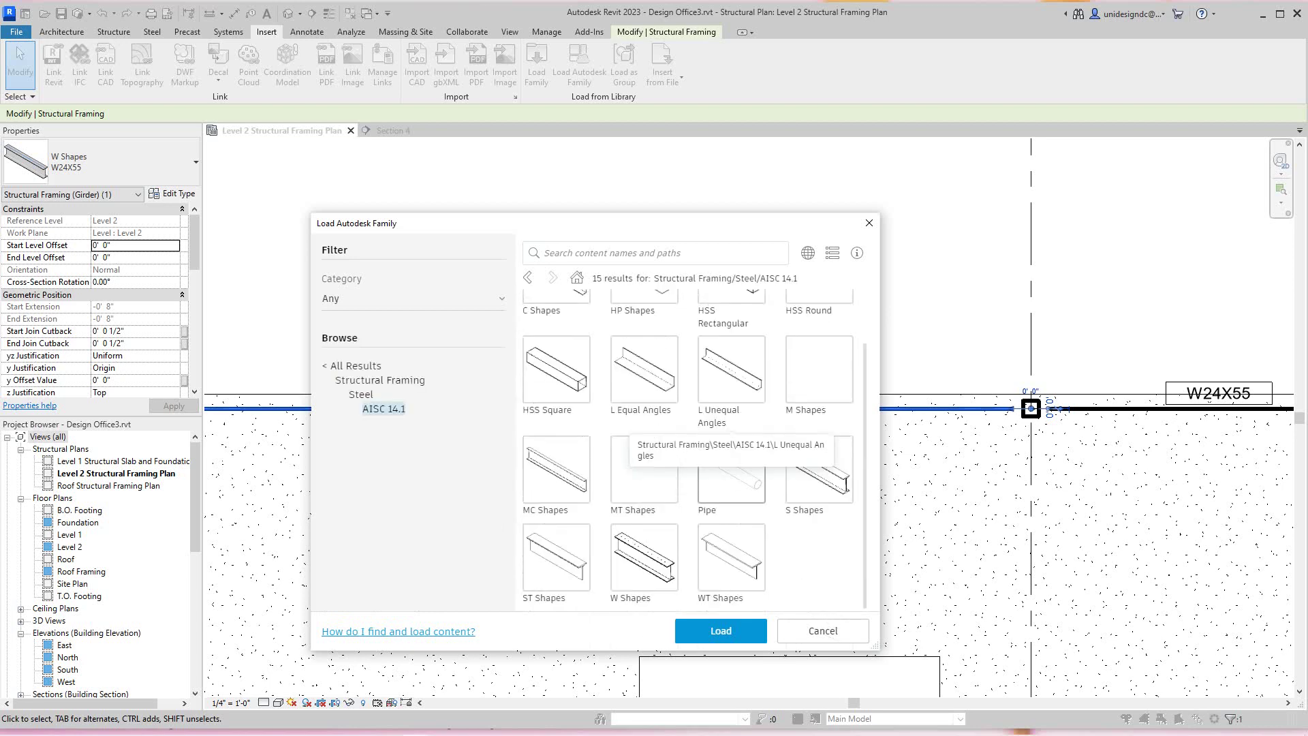
left_click(644, 557)
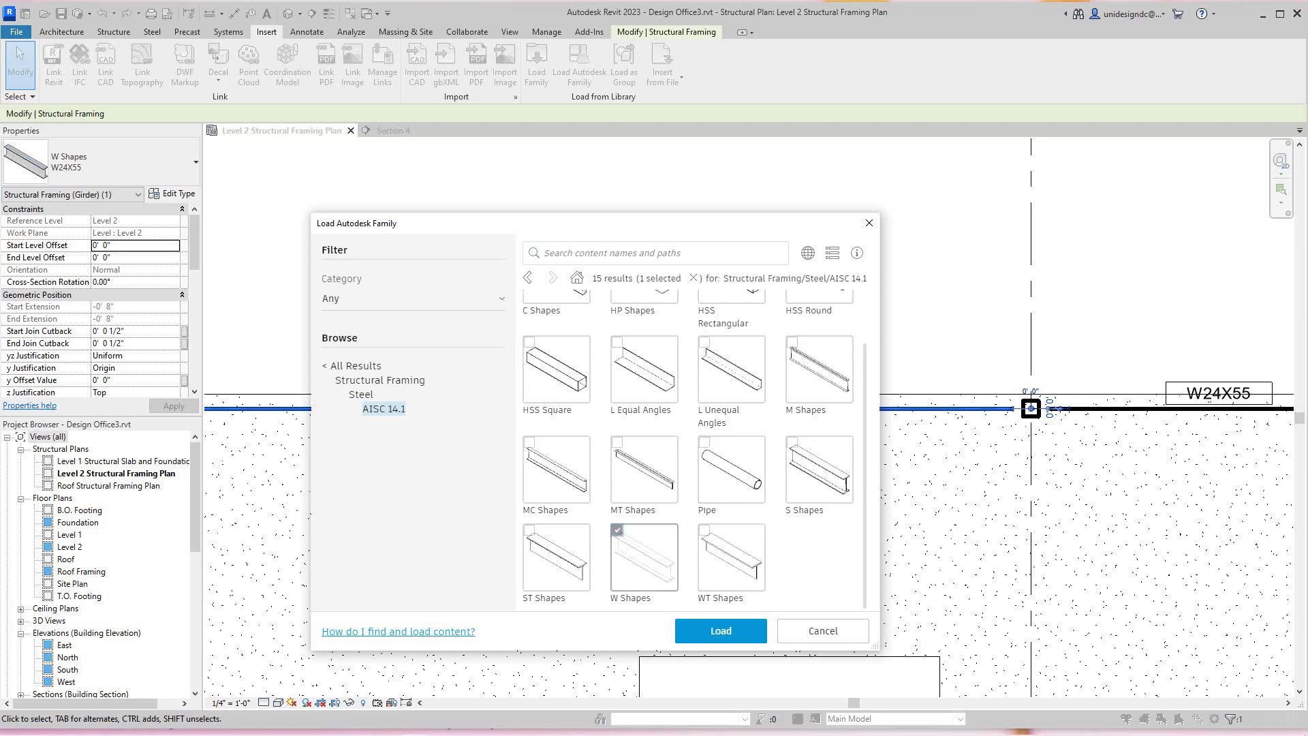
left_click(721, 630)
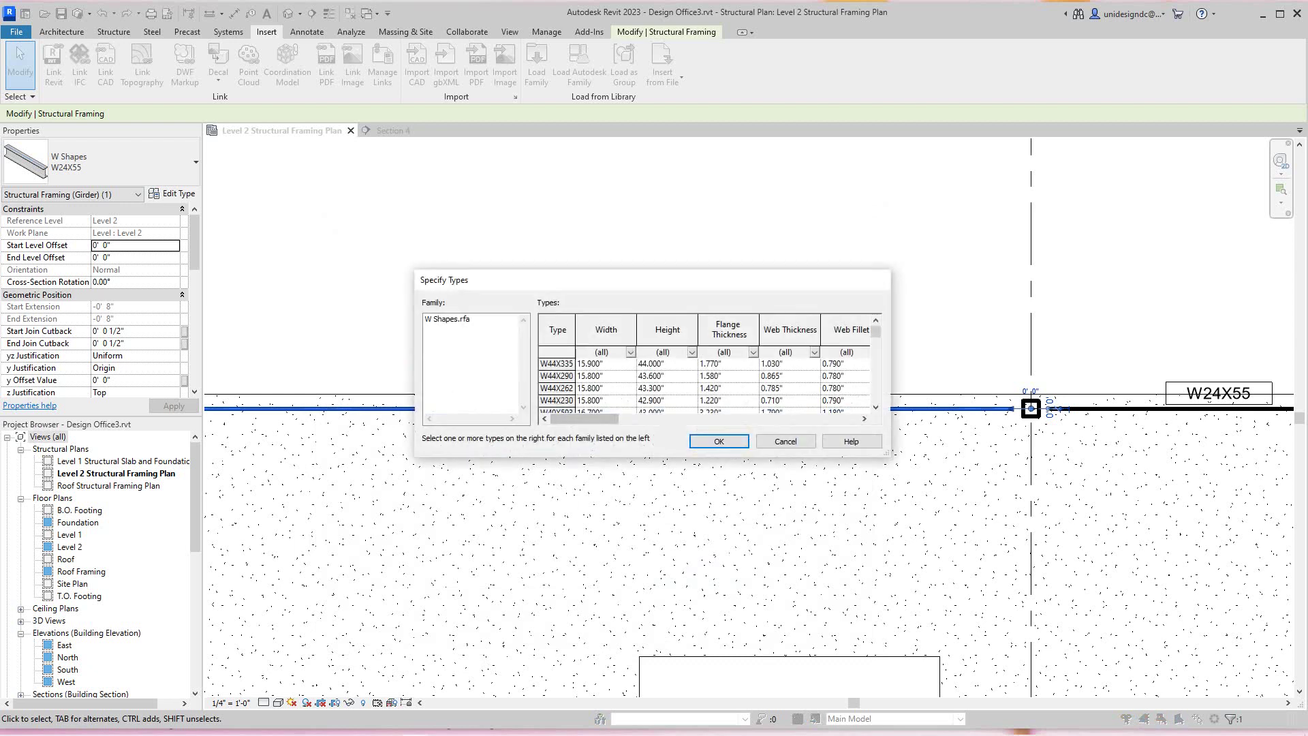
- Pick the W30X90 size from the W Shapes type catalog and load it into the project
scroll(706, 381, "down", 7)
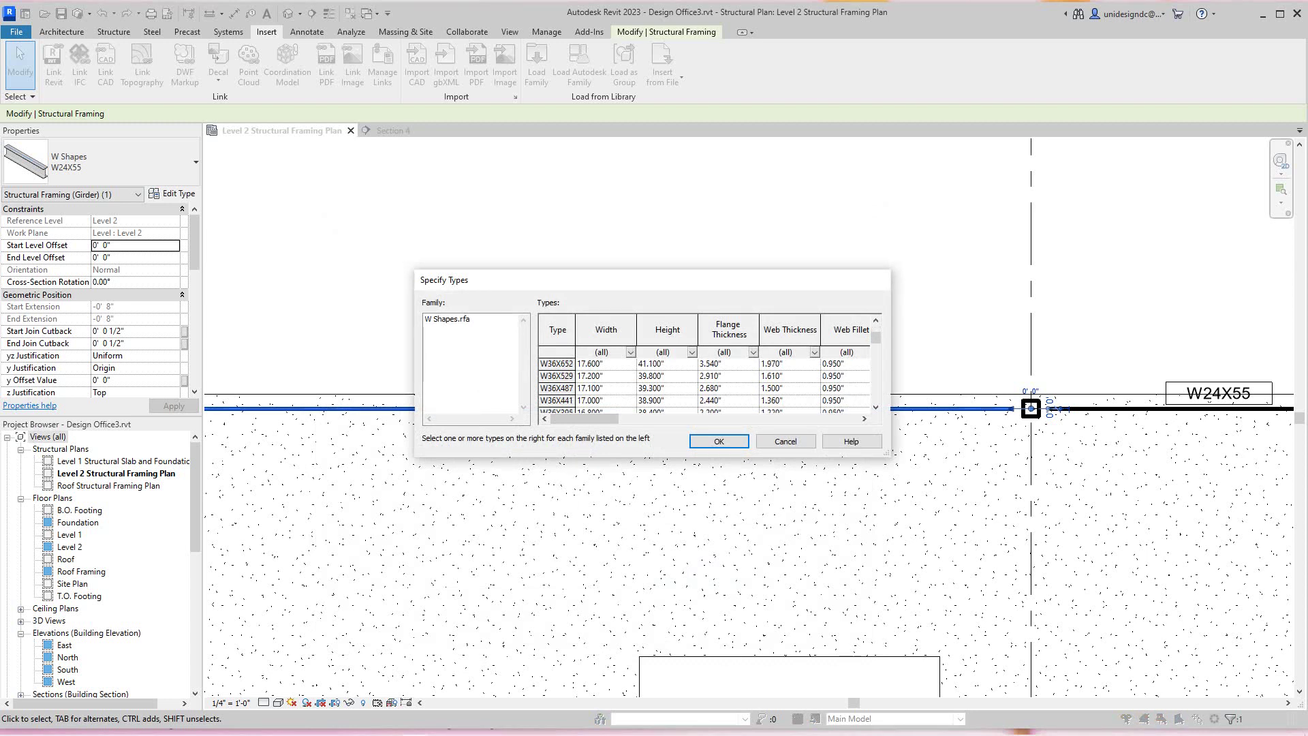
scroll(705, 382, "down", 8)
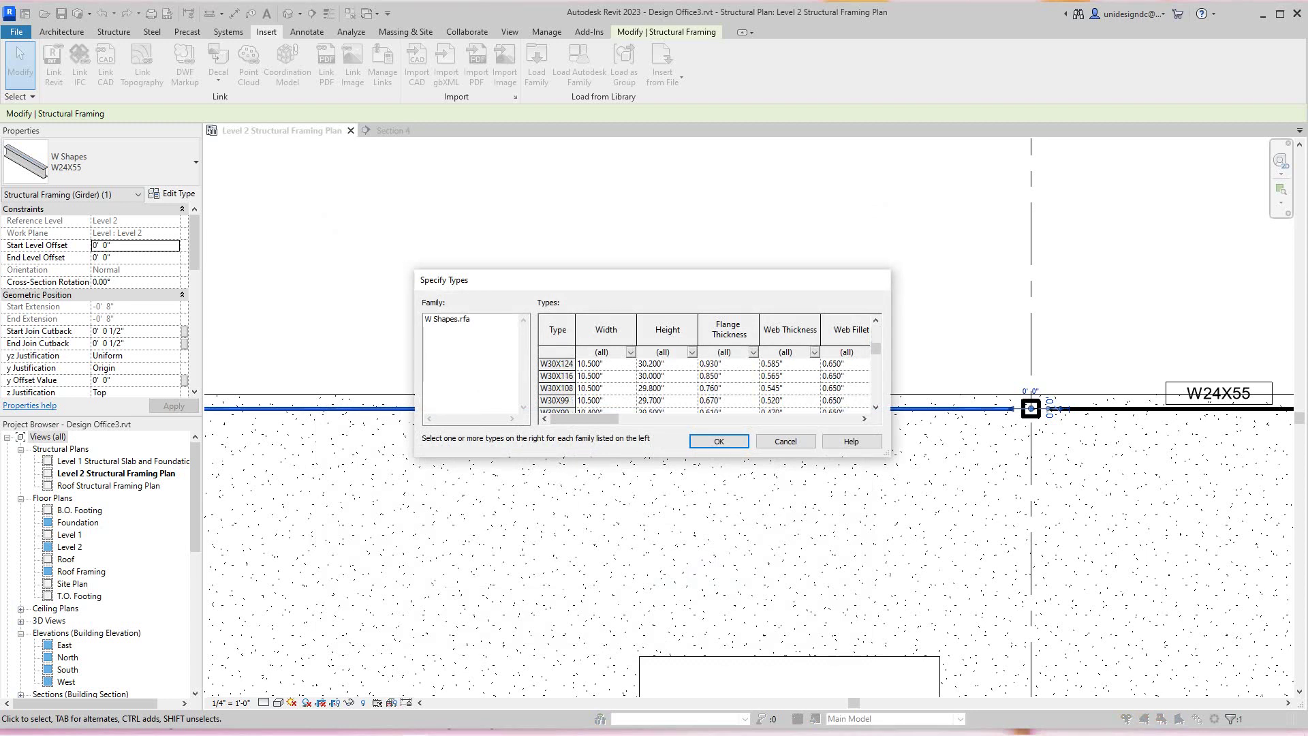
scroll(706, 382, "down", 4)
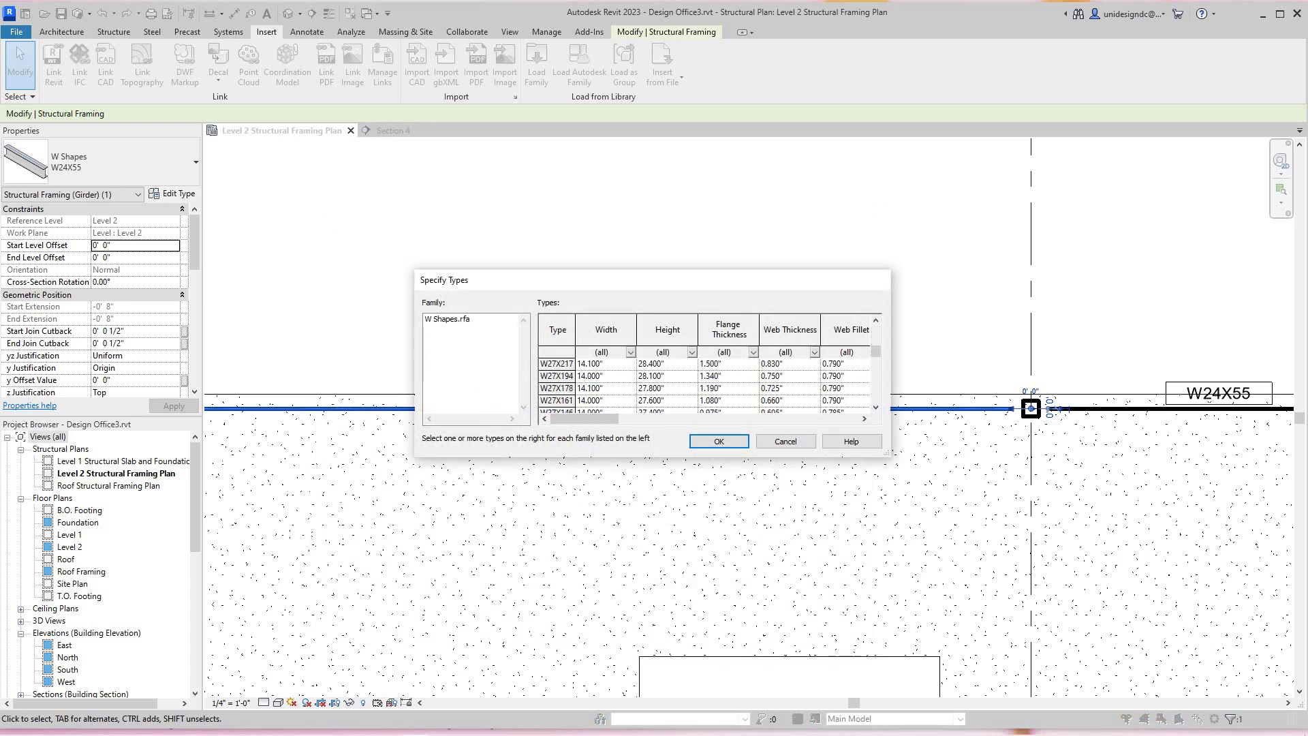
scroll(705, 381, "down", 9)
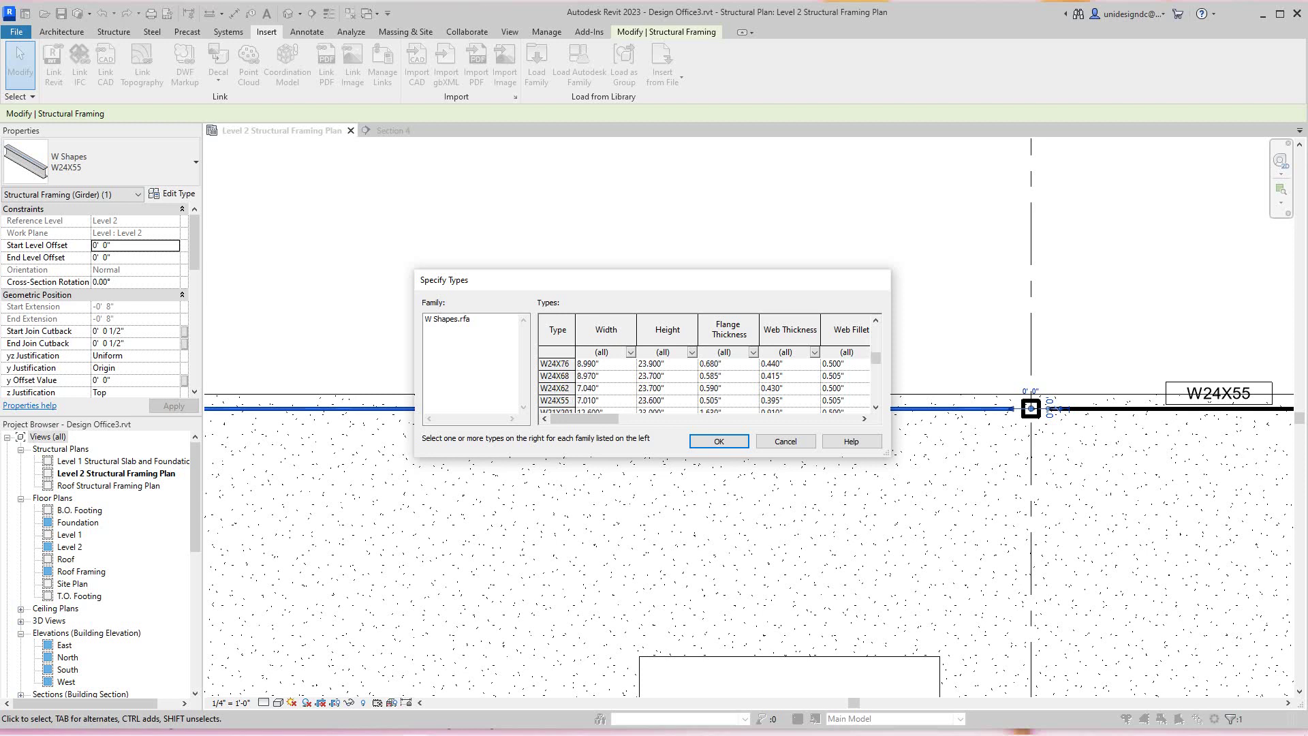
scroll(705, 381, "down", 9)
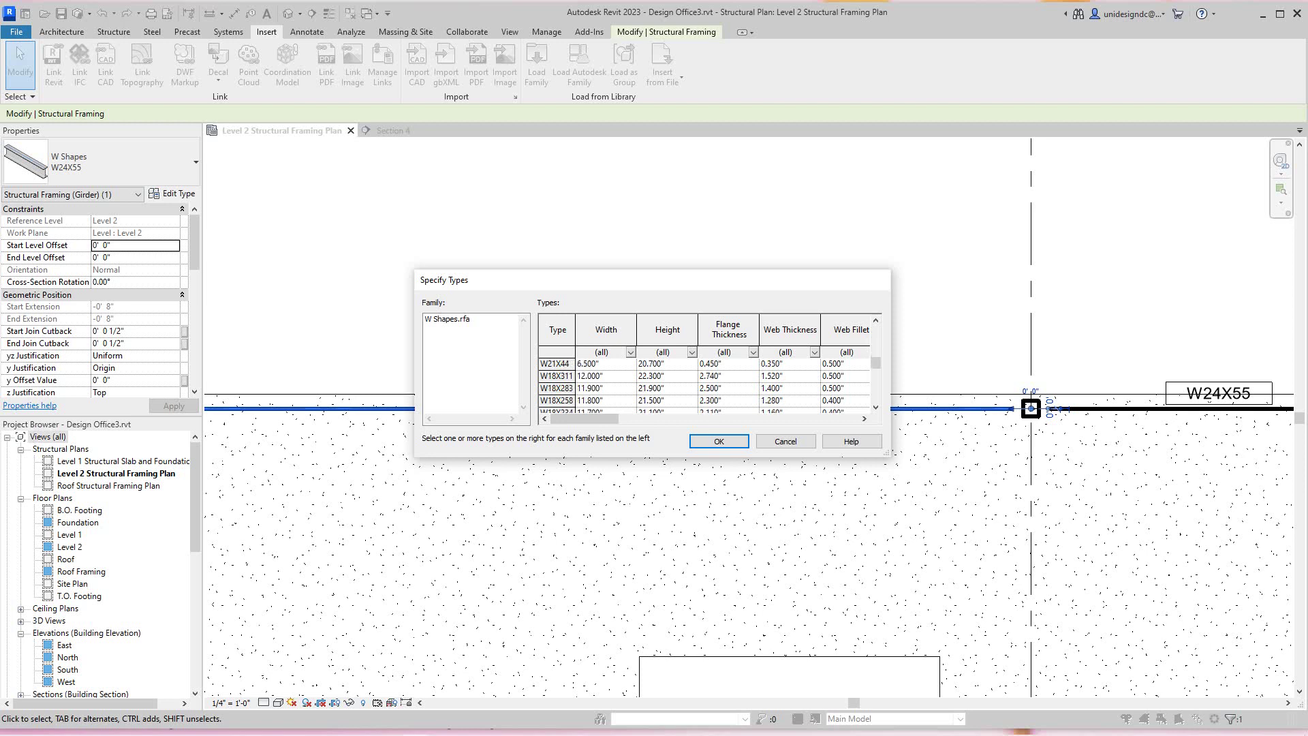
scroll(705, 382, "up", 18)
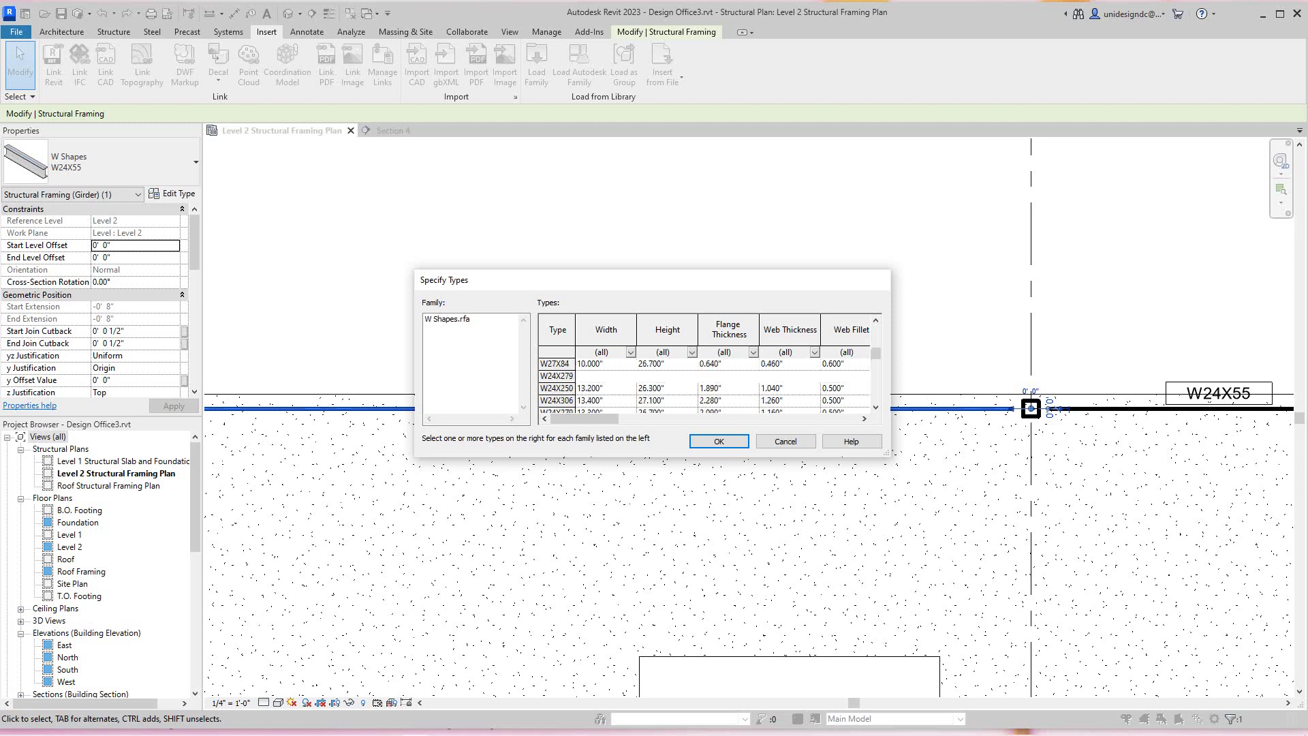
scroll(705, 382, "up", 4)
scroll(706, 382, "down", 1)
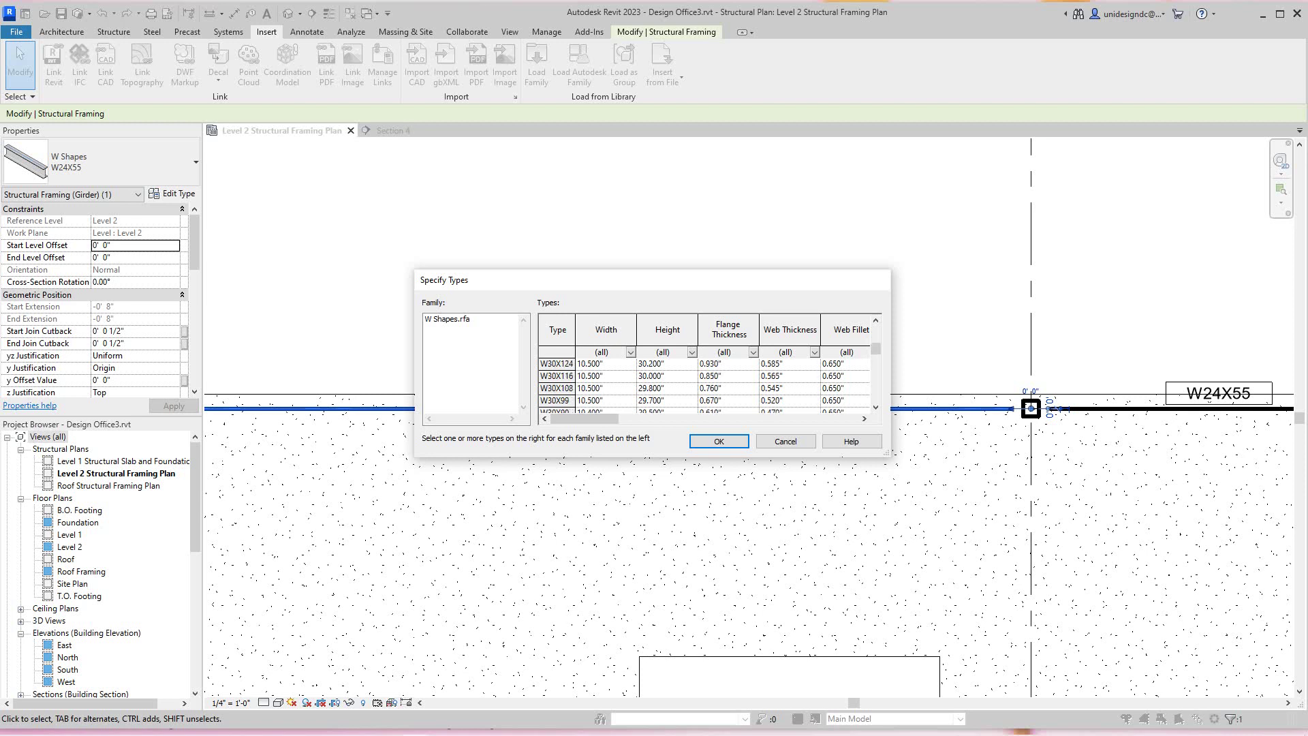
scroll(706, 382, "down", 1)
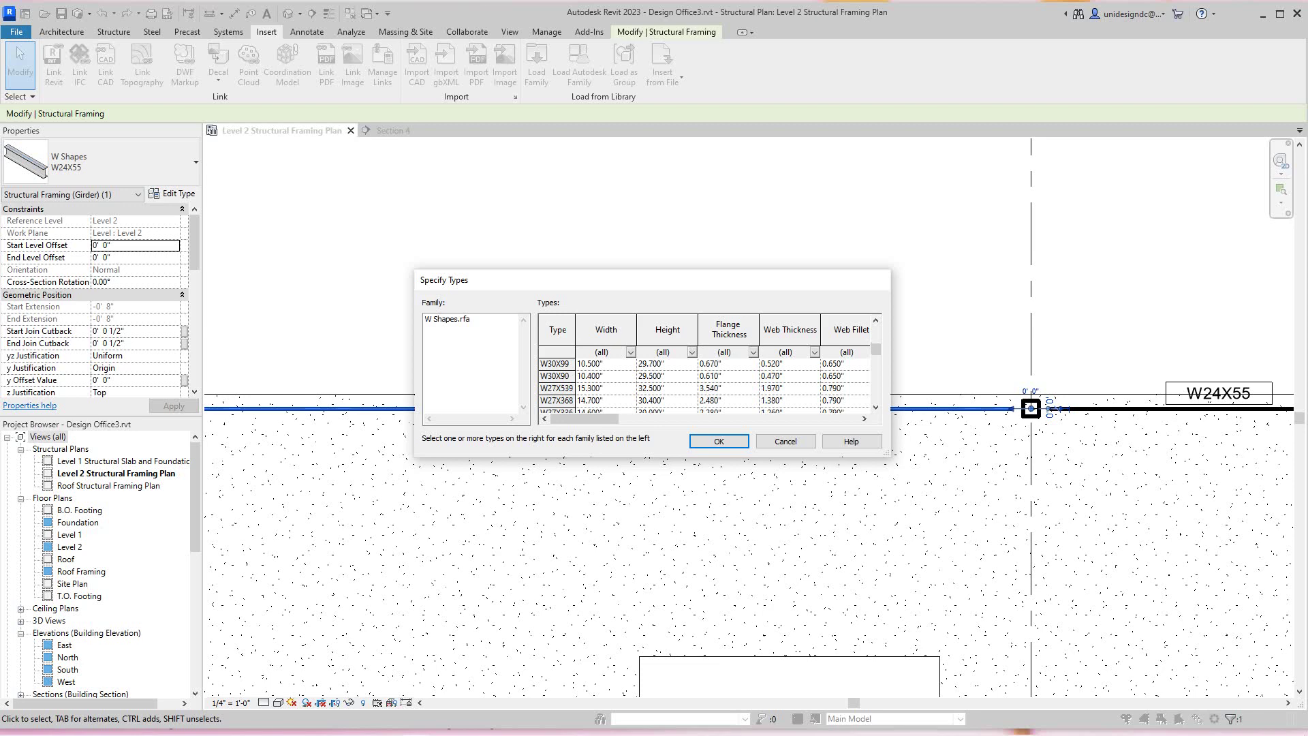
left_click(557, 376)
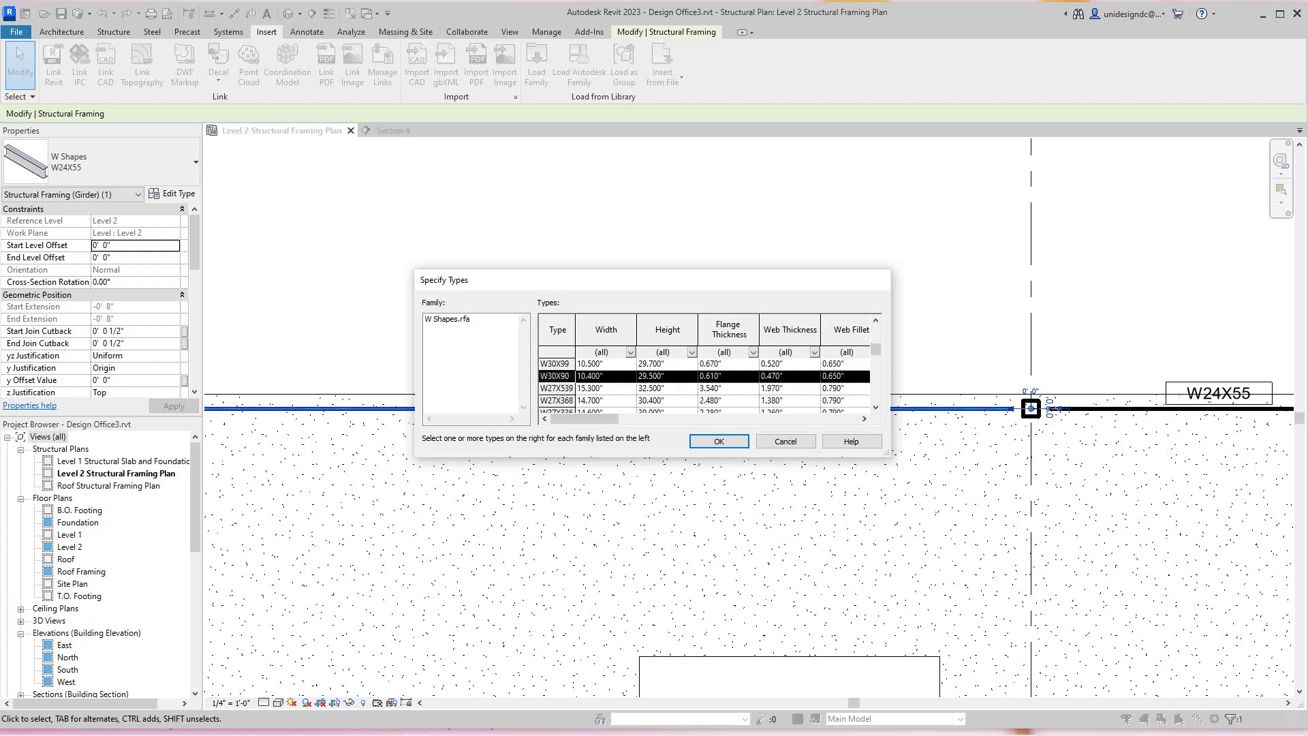
left_click(718, 441)
key("Return")
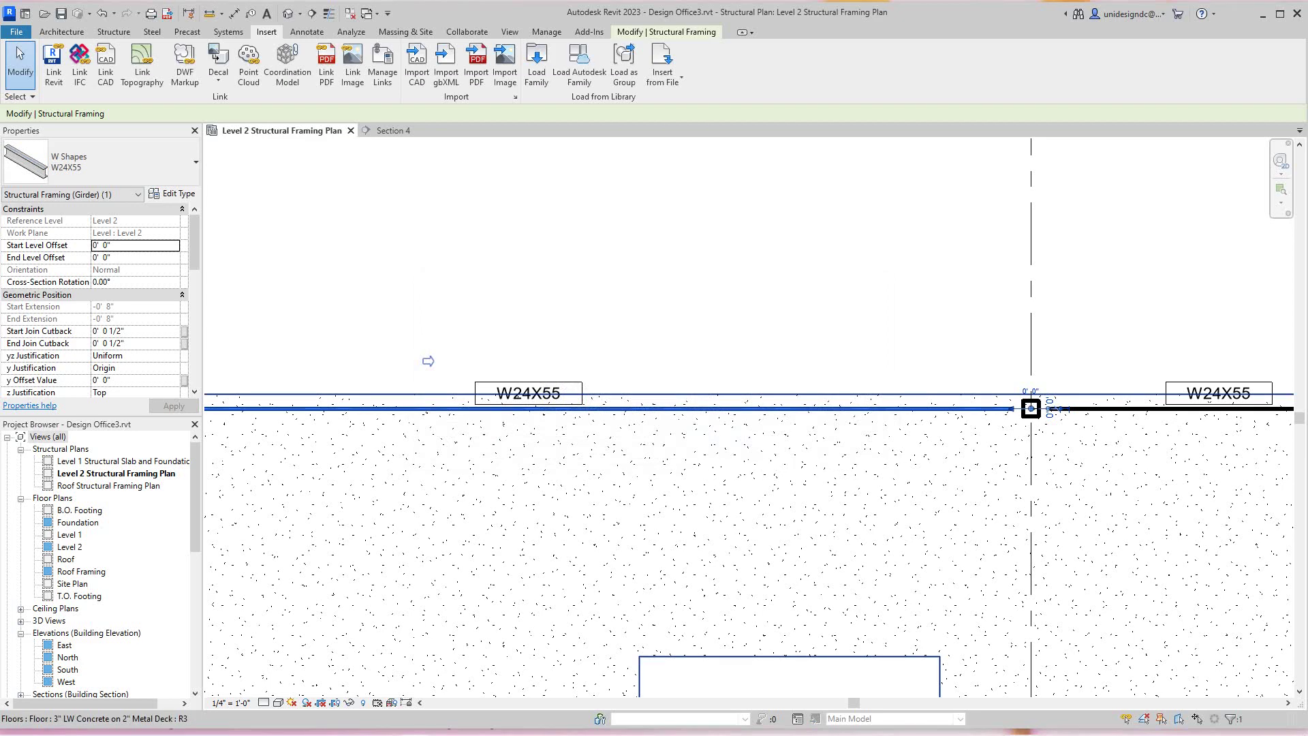
- Change the long Grid E girder above the rectangular floor opening to the W Shapes W30X90 type and deselect it
scroll(708, 449, "down", 4)
scroll(592, 475, "up", 3)
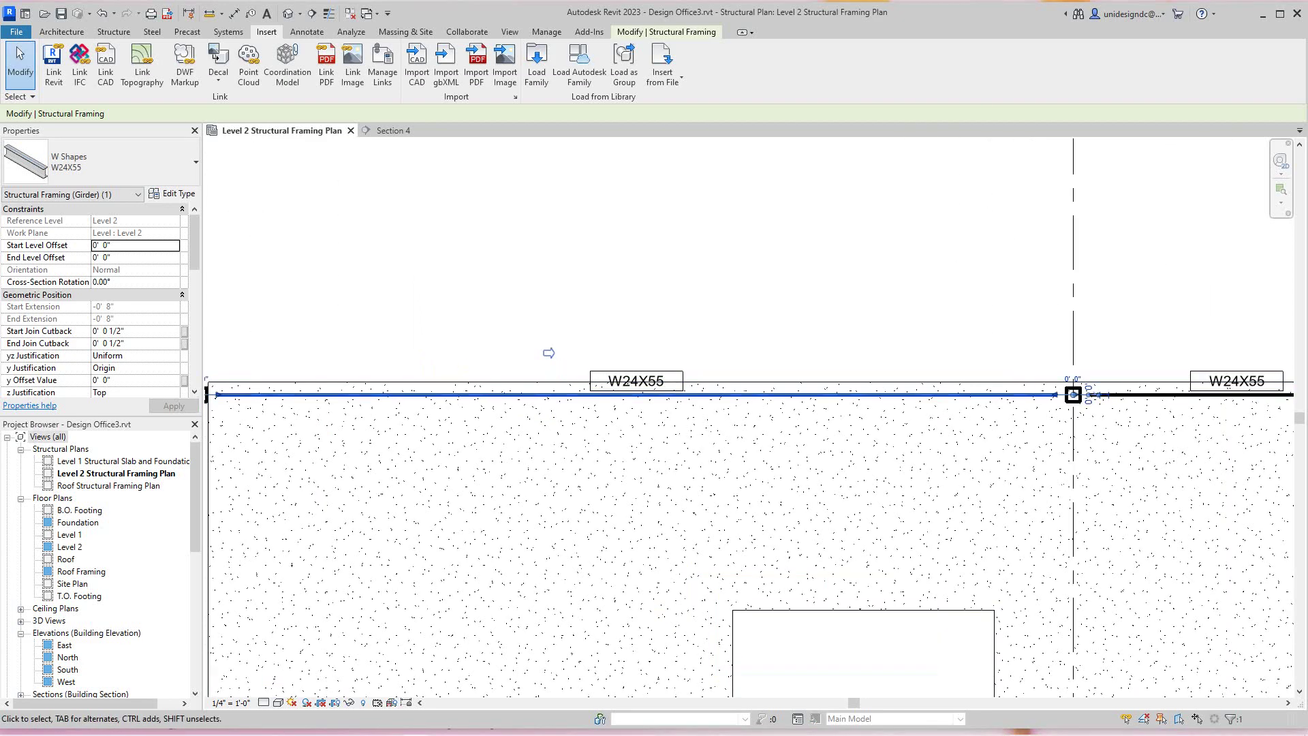
left_click(549, 353)
left_click(548, 394)
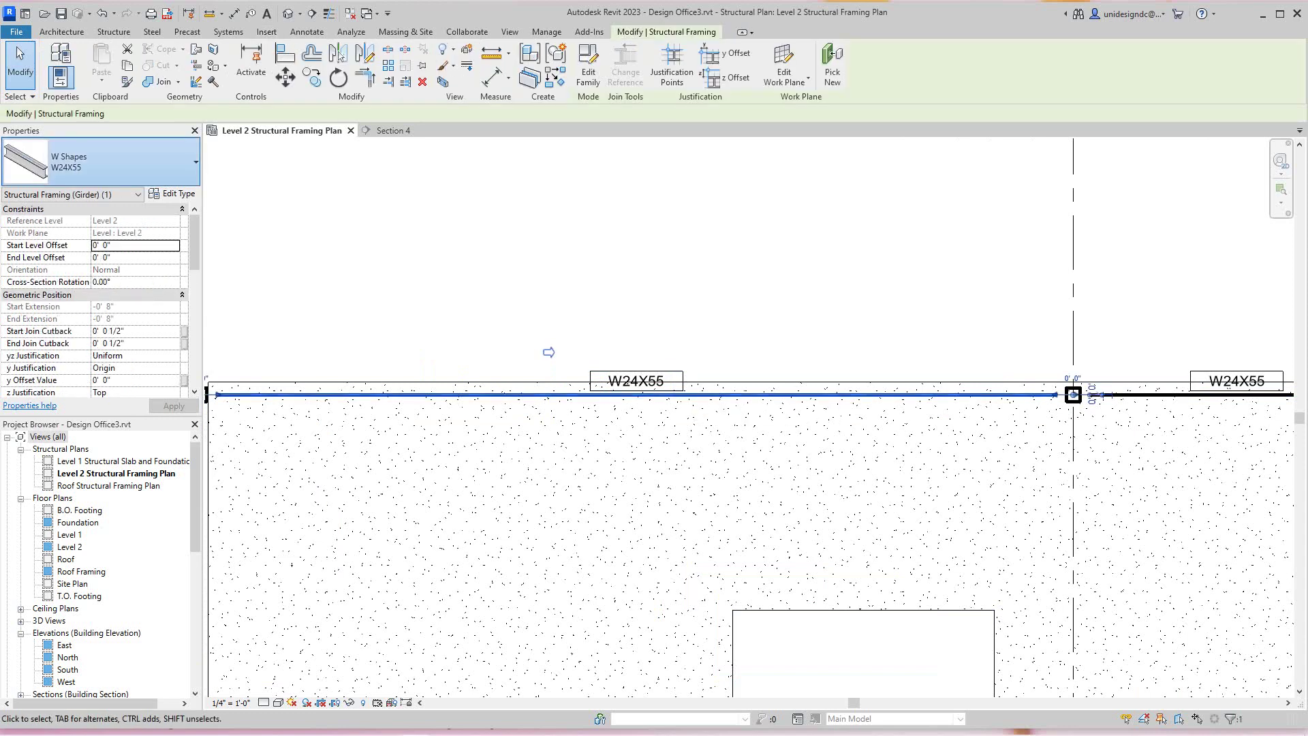
left_click(123, 162)
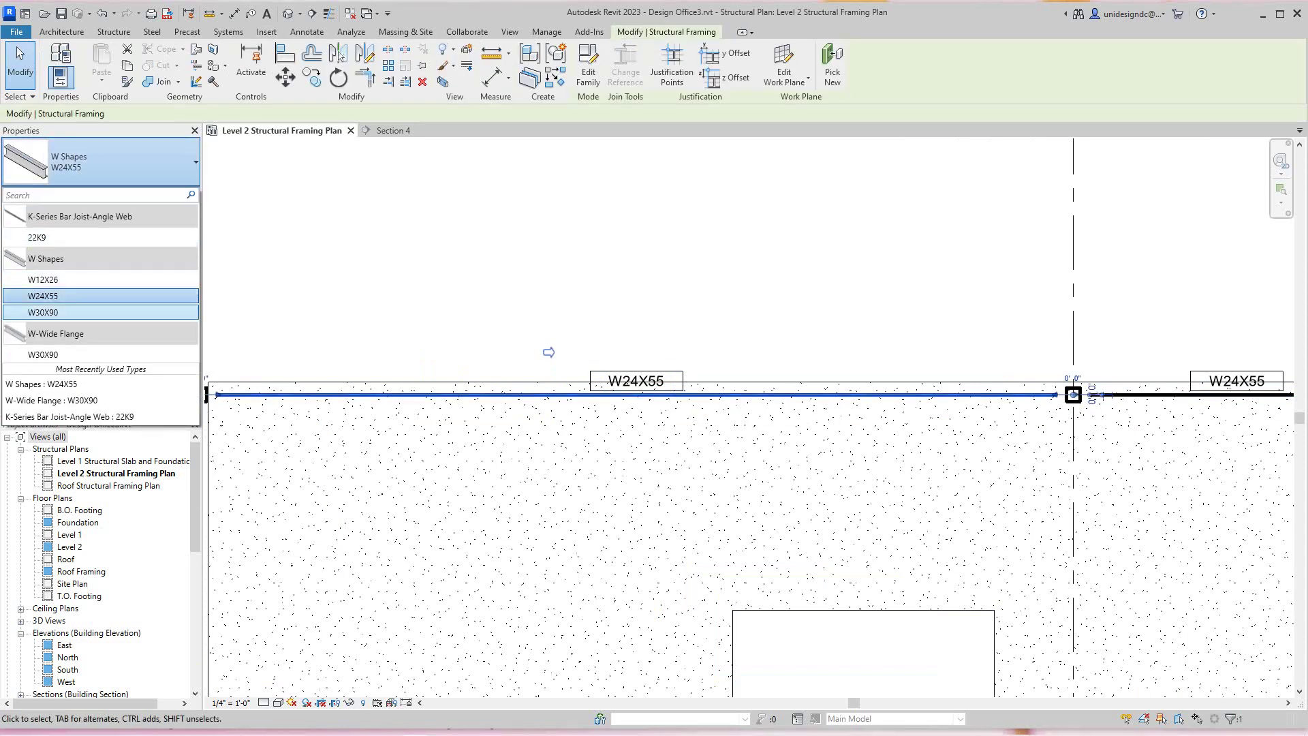
left_click(101, 312)
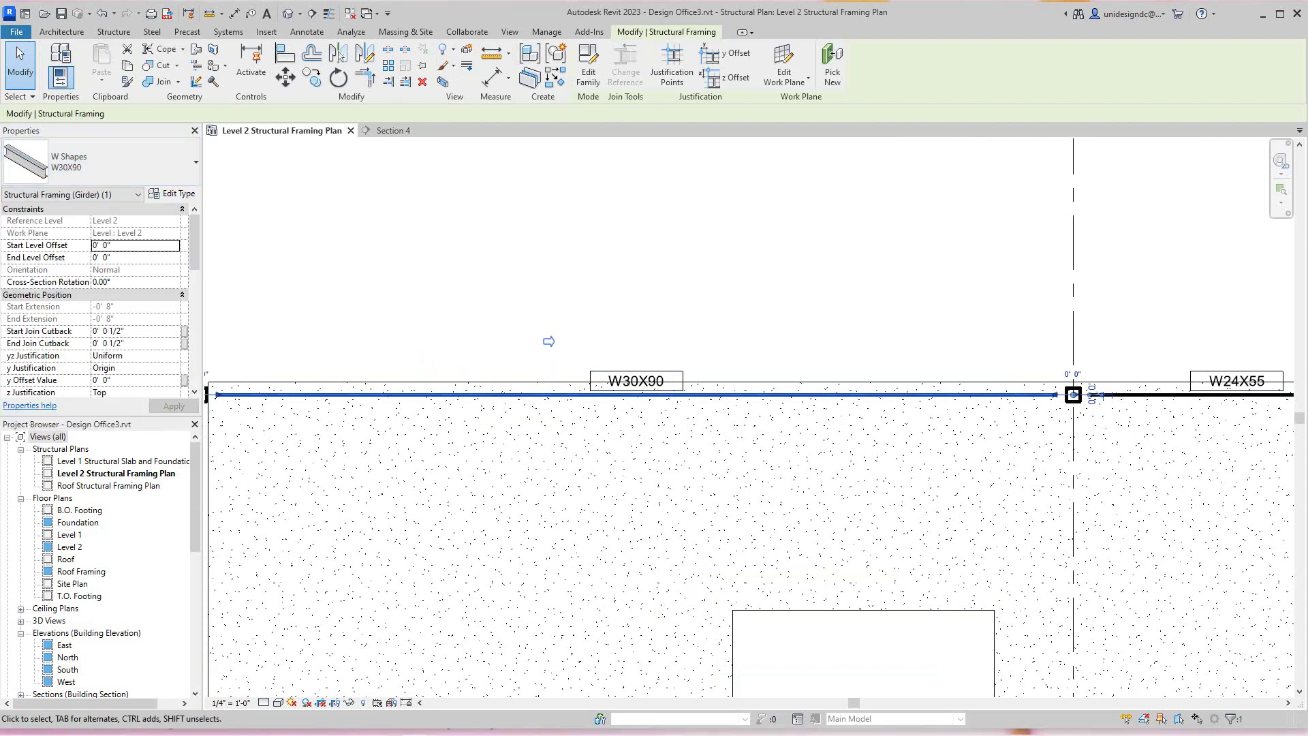
key("Escape")
- Change the long Grid D girder below the rectangular floor opening to the W Shapes W30X90 type and deselect it
scroll(521, 250, "down", 2)
middle_click_drag(521, 250, 545, 302)
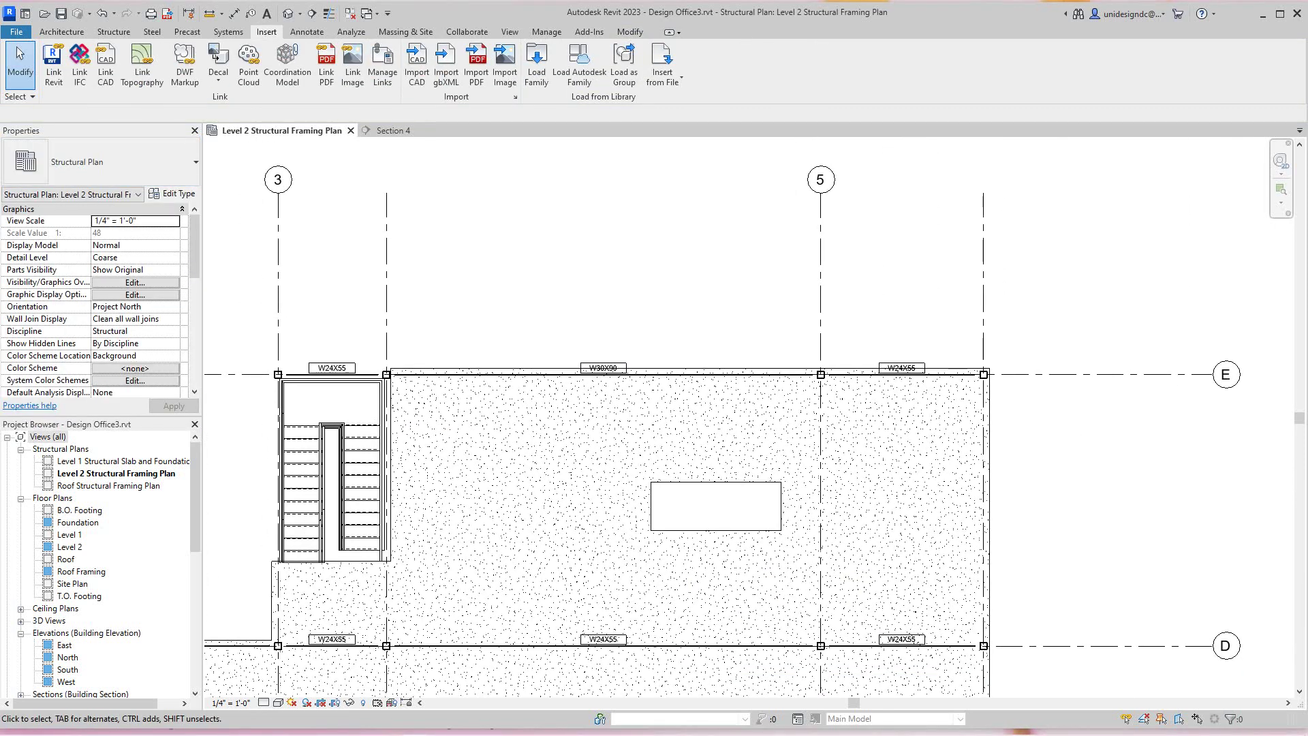
scroll(715, 457, "up", 2)
middle_click_drag(715, 458, 780, 184)
left_click(610, 467)
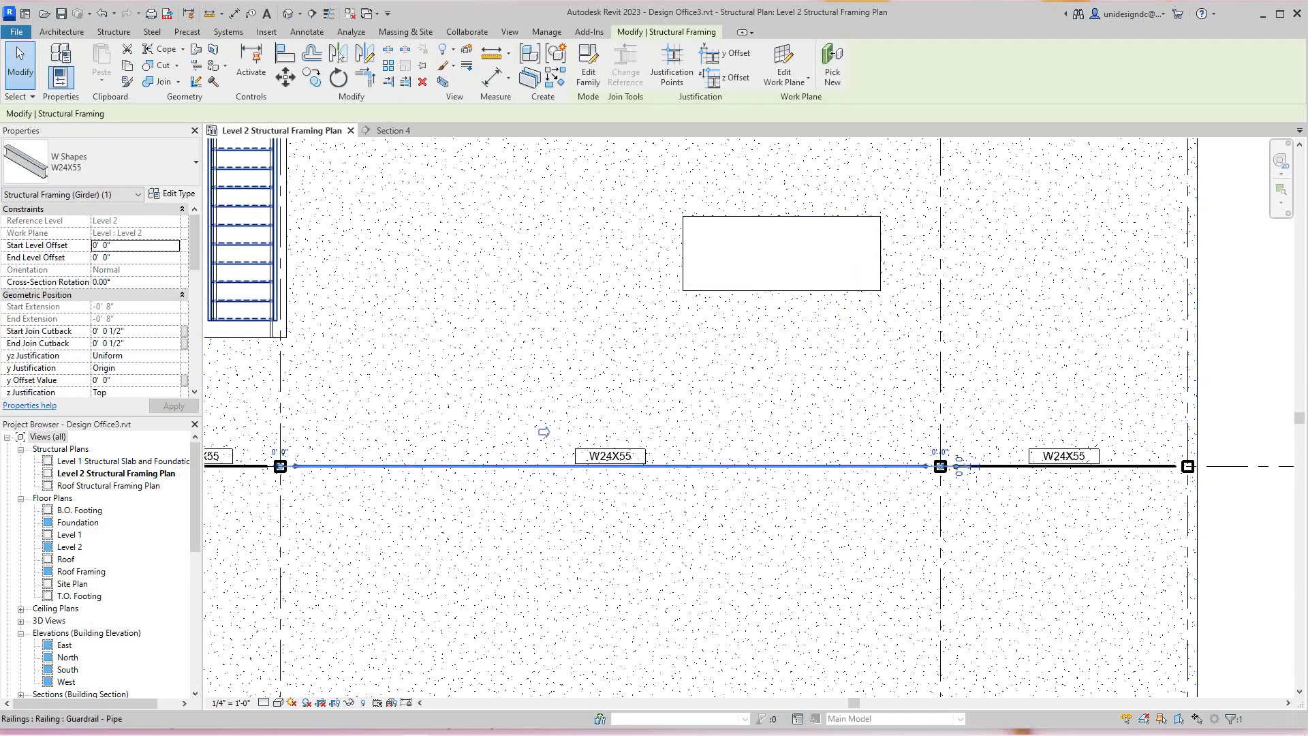
left_click(101, 162)
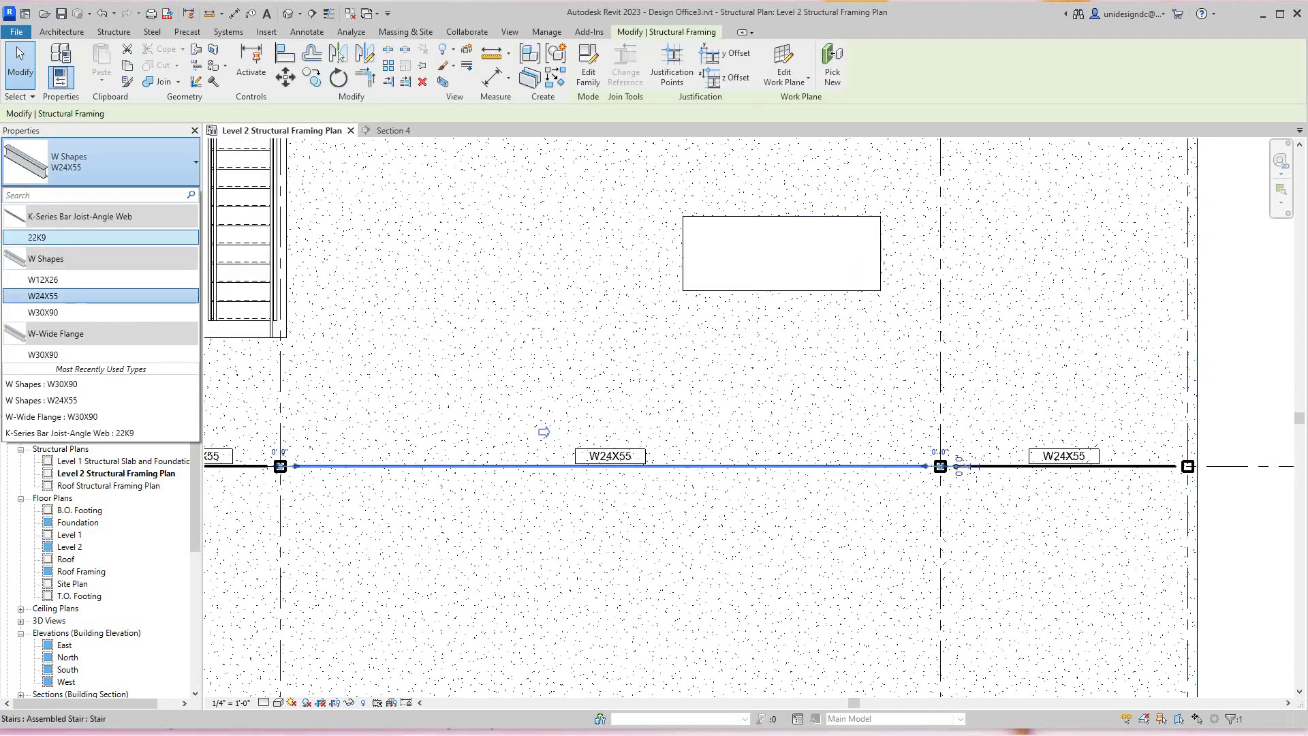
left_click(43, 312)
scroll(584, 452, "down", 5)
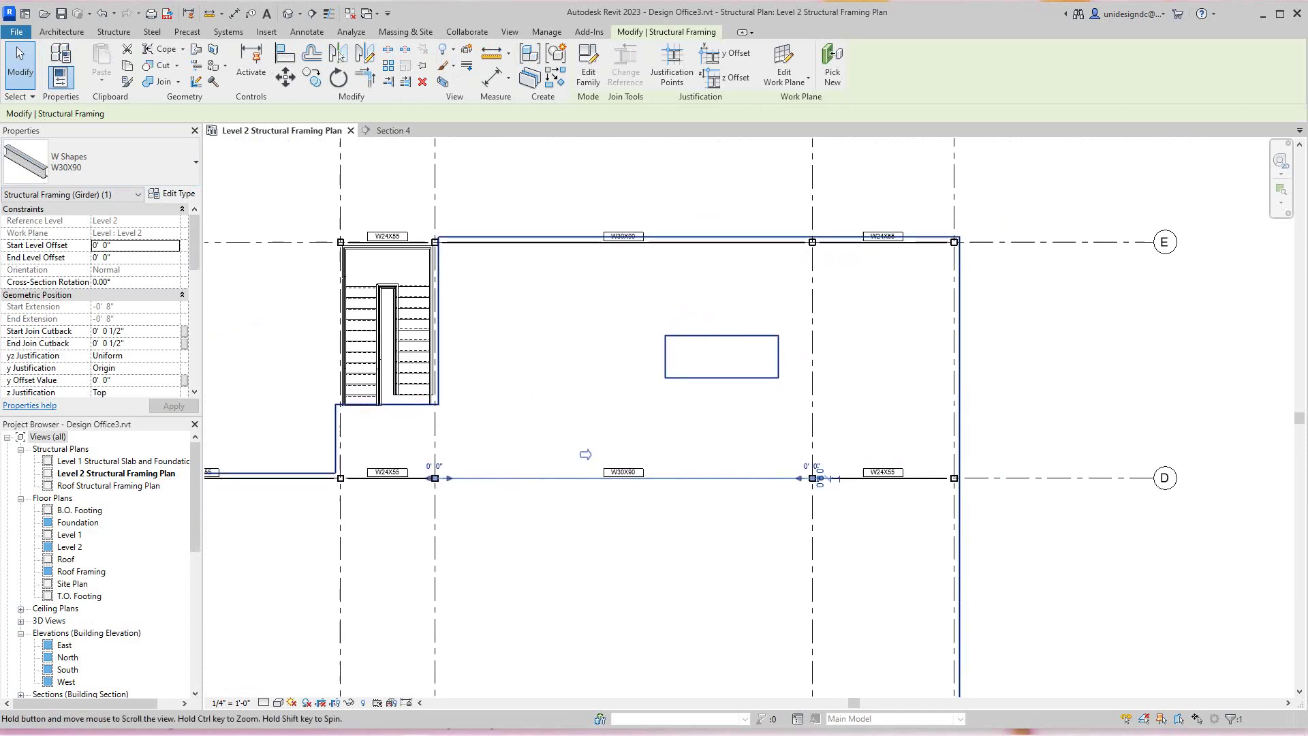
key("Escape")
- Change the long girder along the upper edge of the large stair opening to the W-Wide Flange W30X90 type and deselect it
scroll(603, 228, "up", 4)
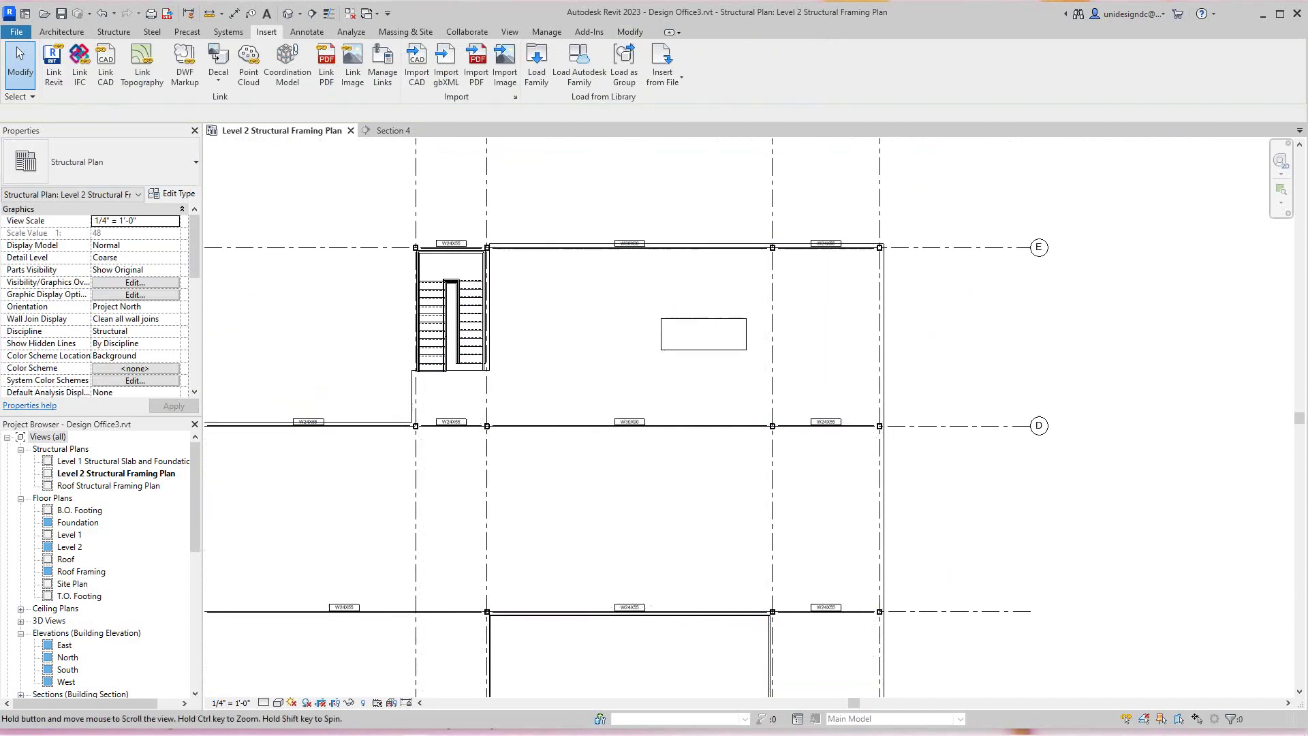
middle_click_drag(603, 229, 583, 204)
scroll(680, 645, "down", 2)
middle_click_drag(681, 646, 584, 394)
scroll(532, 261, "up", 3)
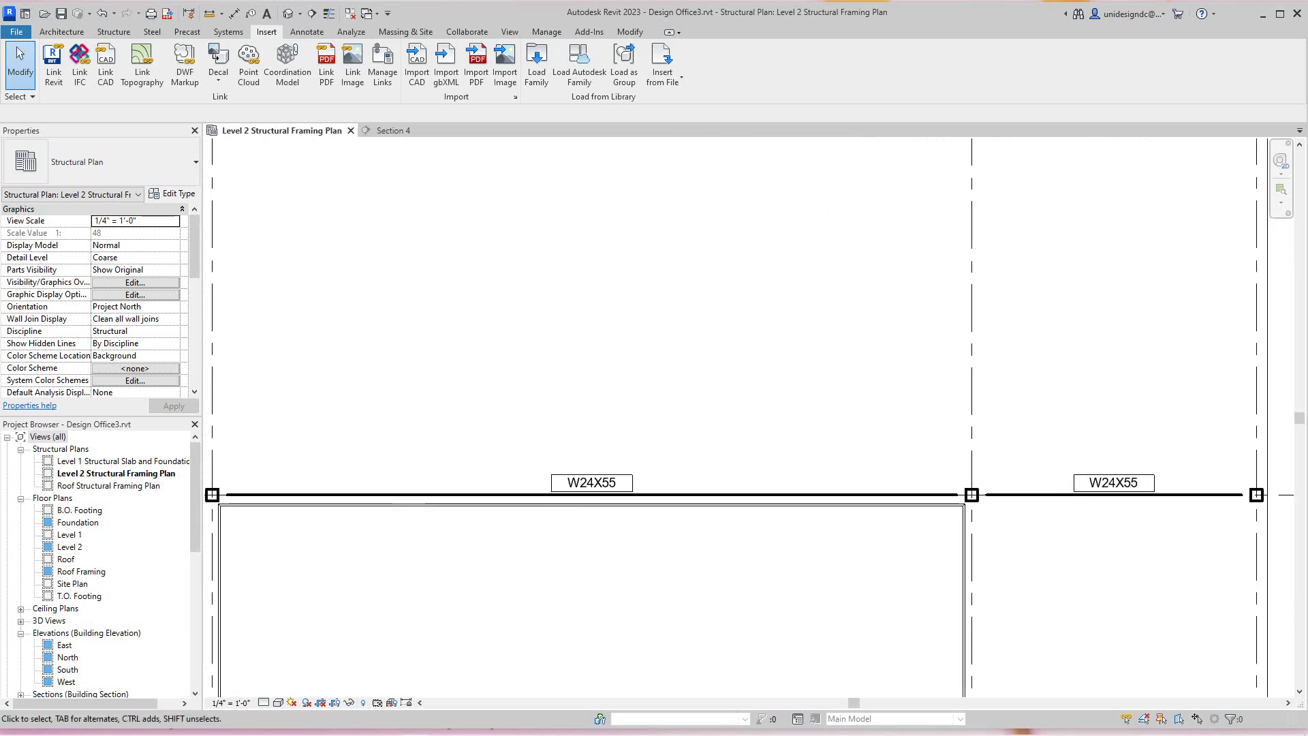
scroll(666, 545, "up", 3)
left_click(695, 455)
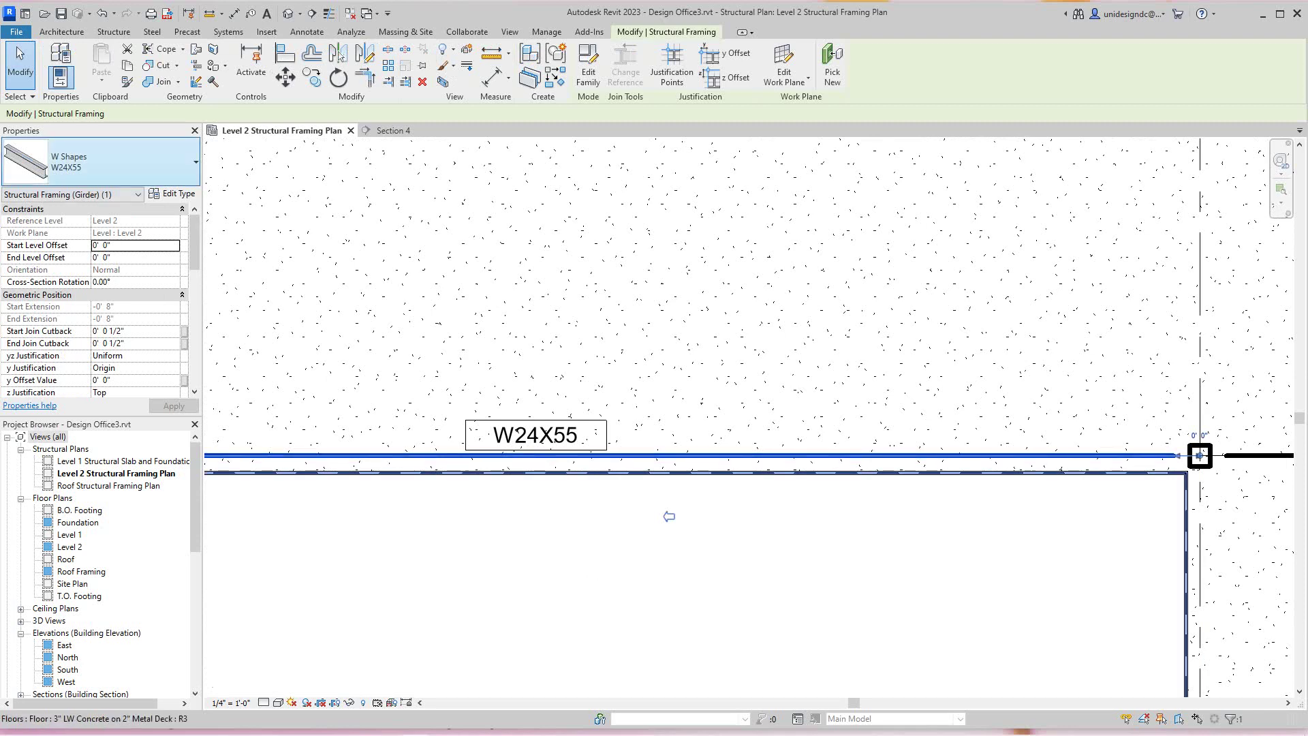
left_click(196, 161)
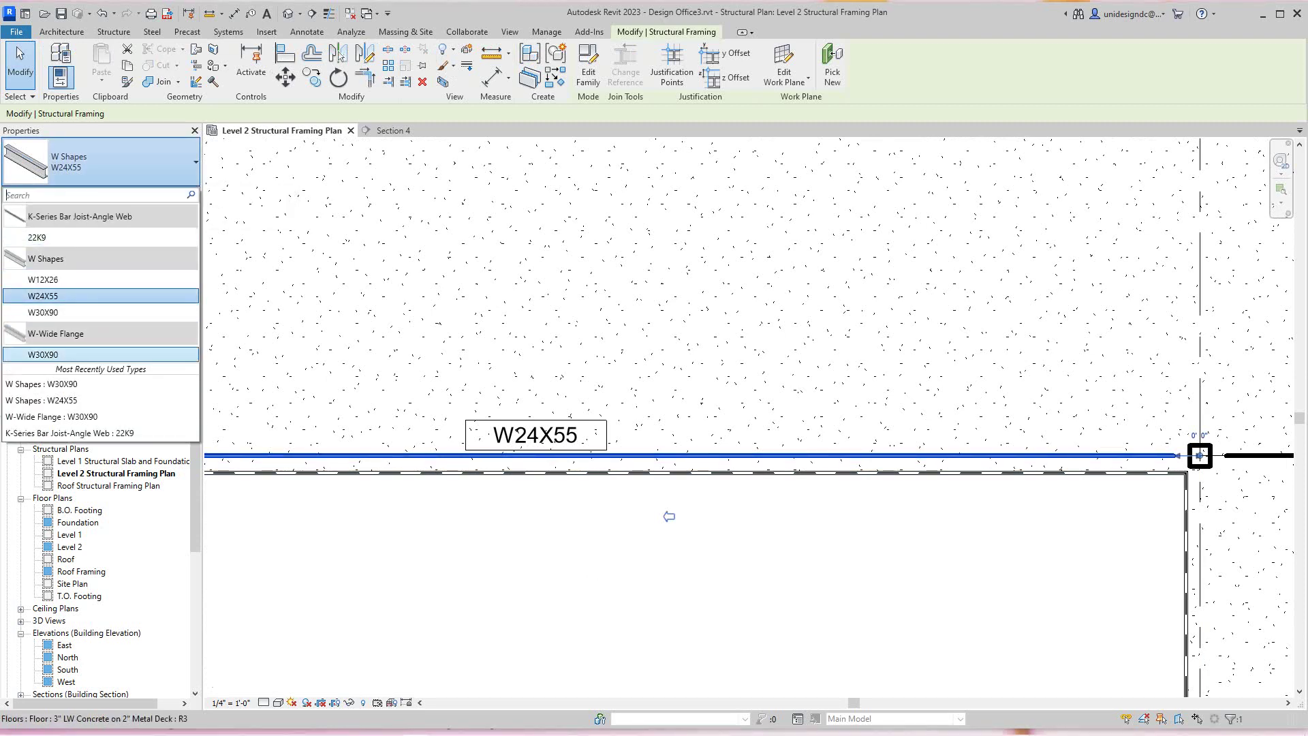
left_click(43, 355)
key("Escape")
- Change the long girder just below the curved-landing stair to the W-Wide Flange W30X90 type and deselect it
scroll(549, 579, "down", 1)
middle_click_drag(549, 579, 574, 485)
scroll(600, 531, "down", 2)
middle_click_drag(601, 530, 548, 359)
scroll(548, 360, "down", 3)
middle_click_drag(518, 613, 618, 182)
scroll(526, 442, "up", 3)
middle_click_drag(526, 441, 508, 582)
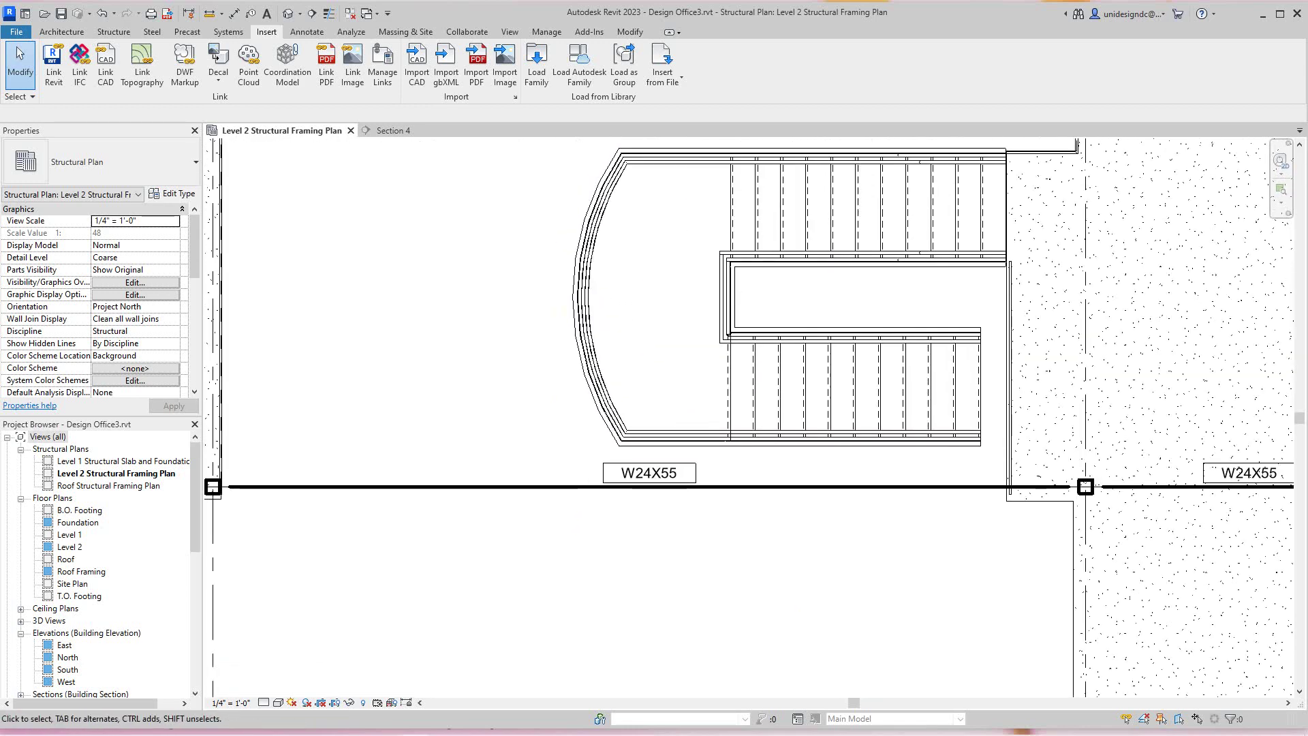
scroll(605, 477, "up", 2)
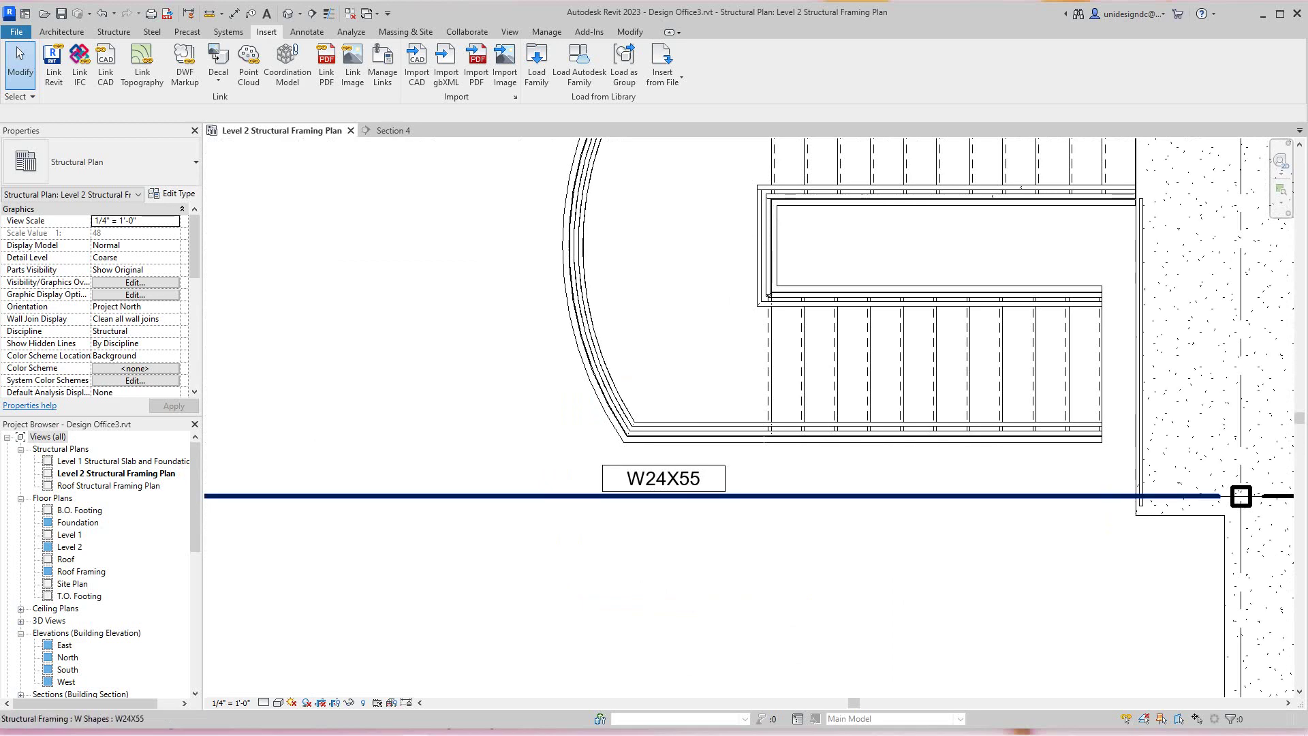
left_click(777, 496)
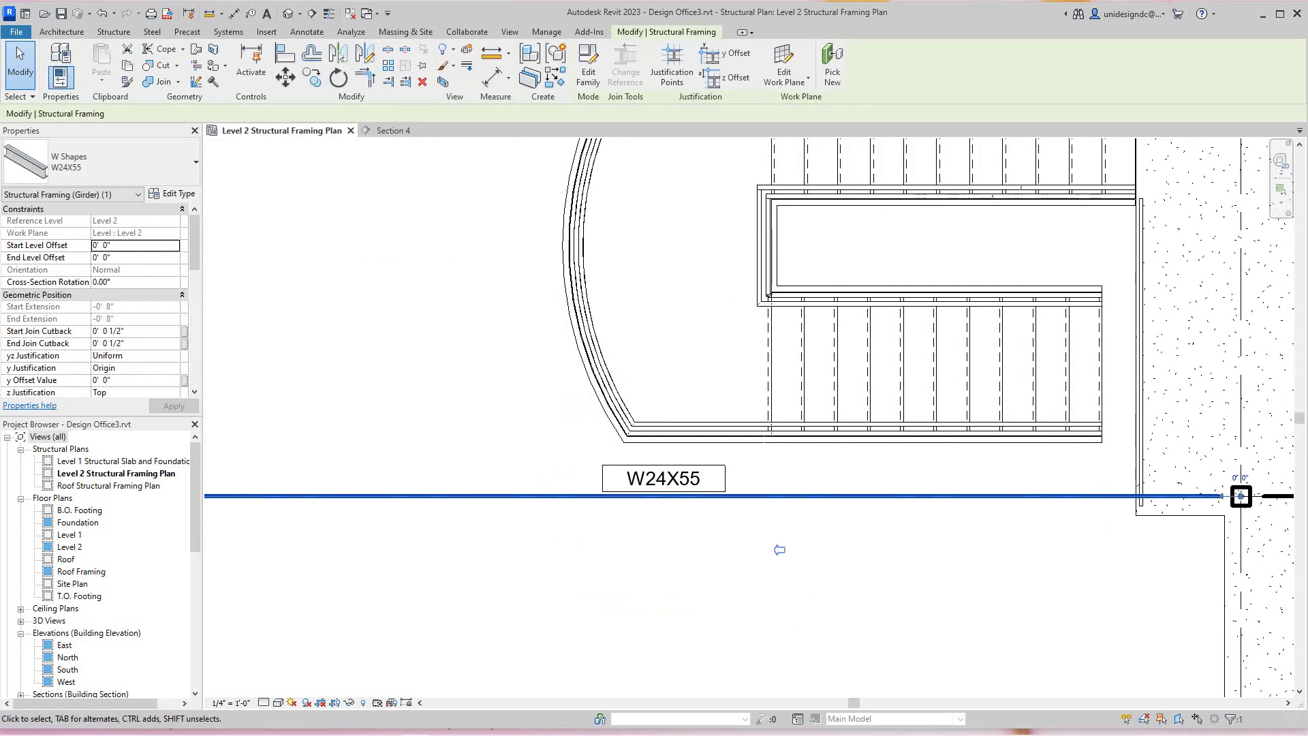
left_click(174, 194)
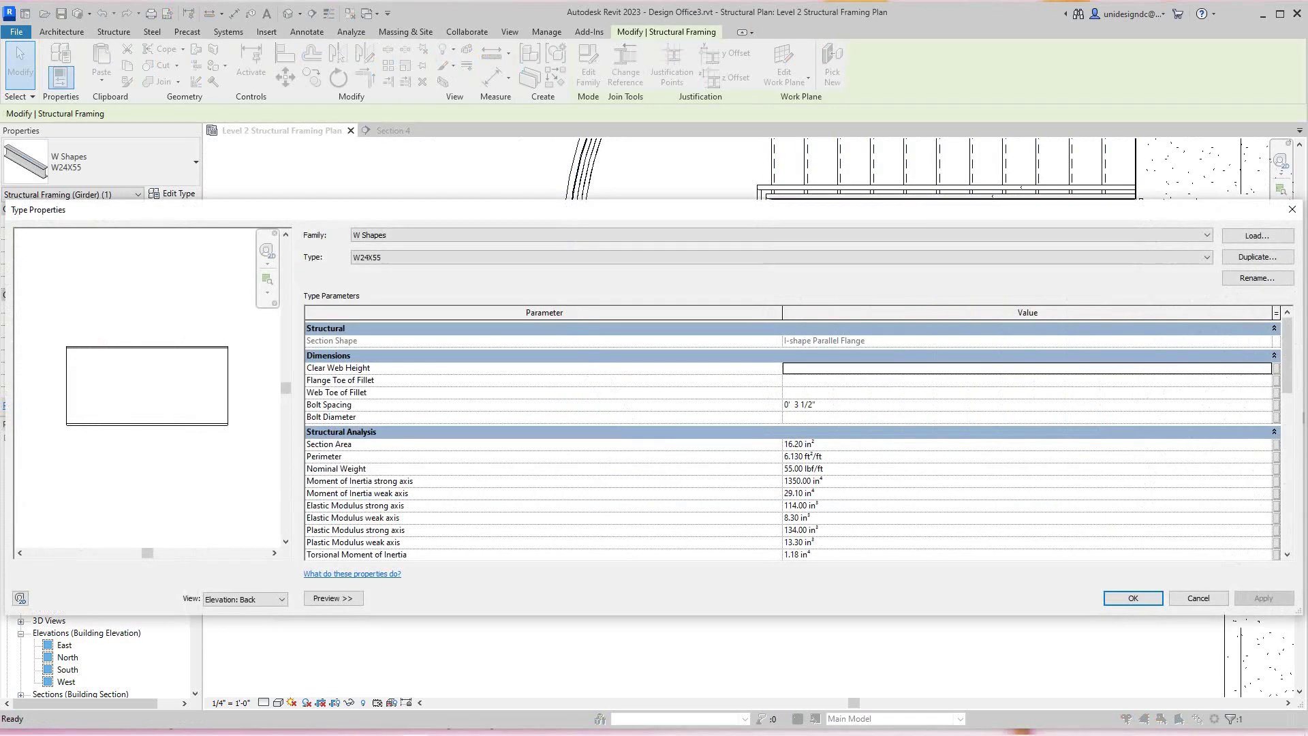
left_click(1198, 598)
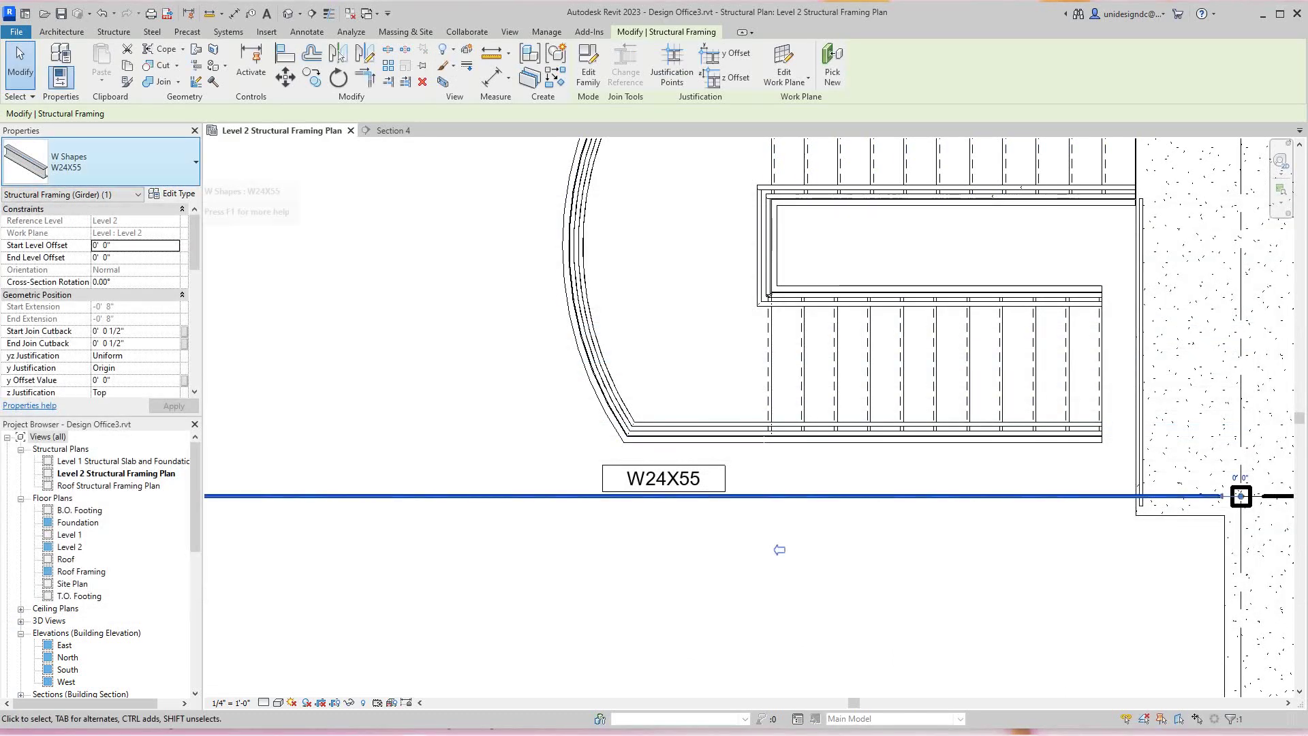
left_click(191, 164)
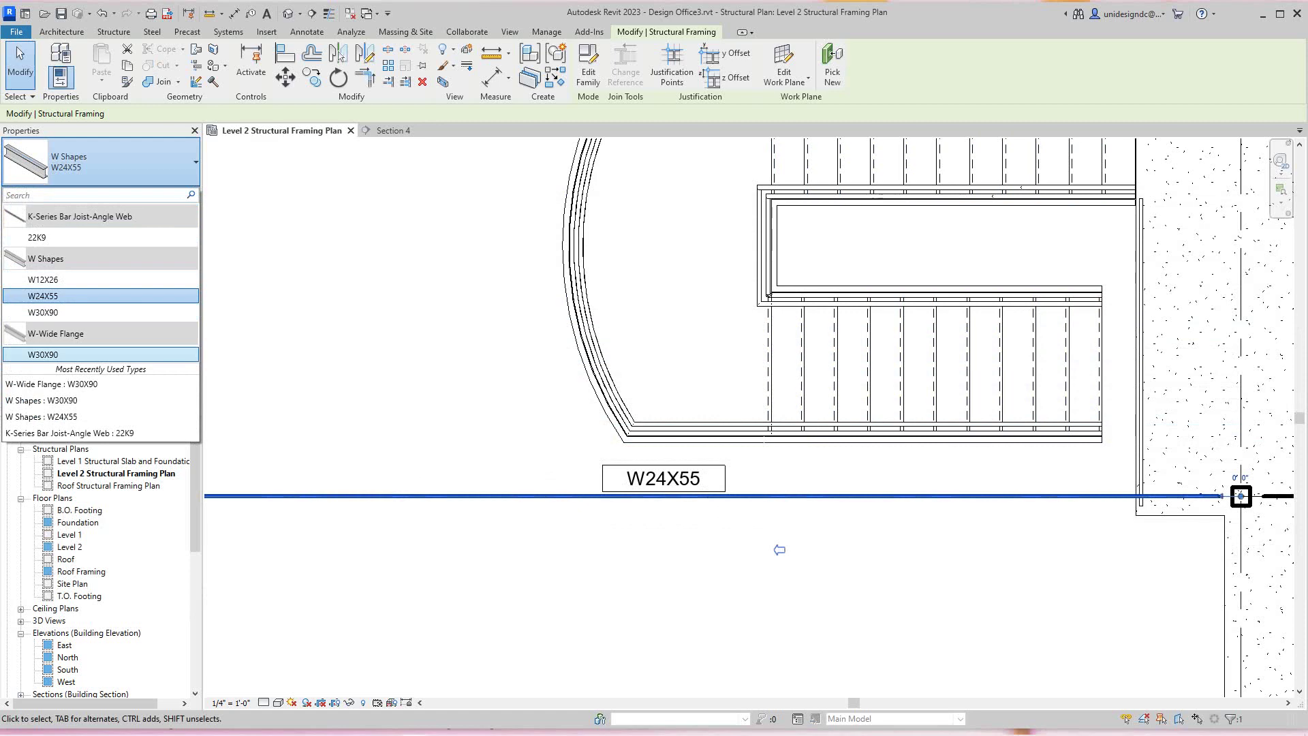
left_click(43, 354)
key("Escape")
- Change the long girder along the lower slab edge, west of the stair opening, to the W-Wide Flange W30X90 type
scroll(590, 607, "down", 3)
middle_click_drag(591, 608, 652, 477)
scroll(652, 477, "down", 3)
middle_click_drag(922, 462, 801, 509)
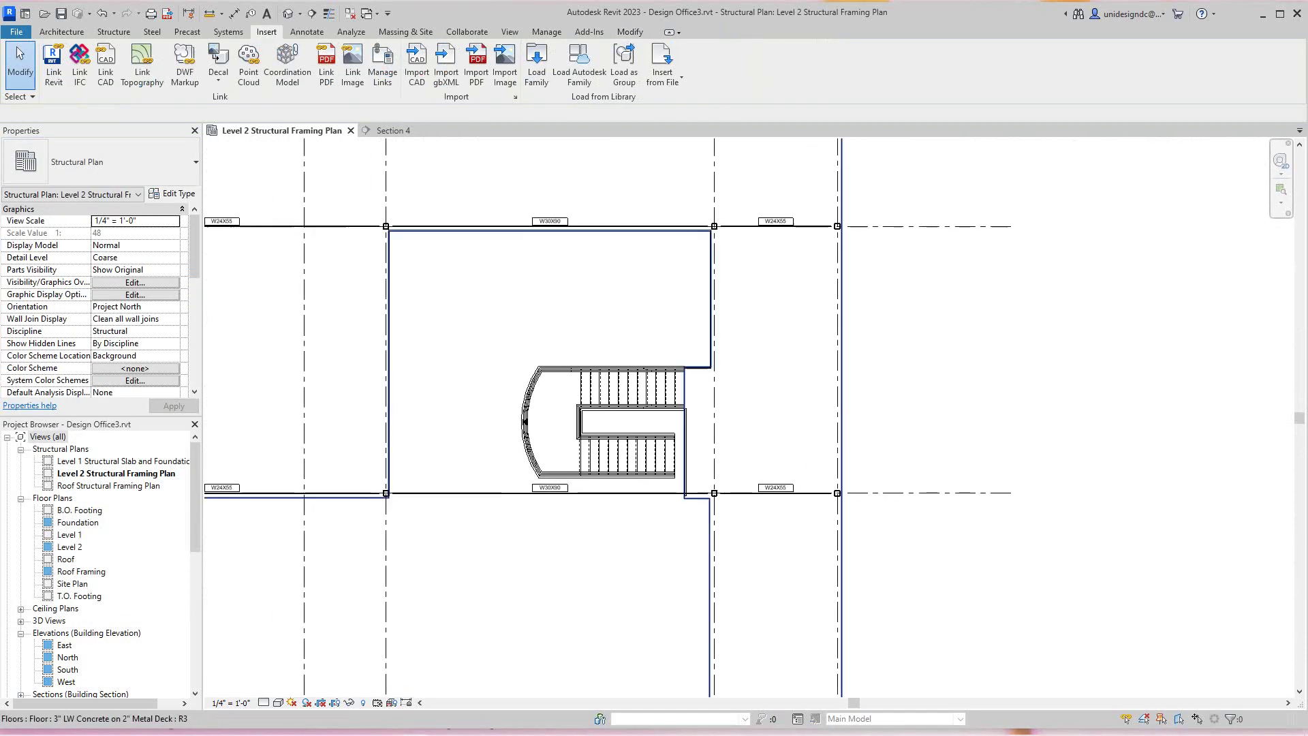
scroll(800, 510, "up", 3)
middle_click_drag(272, 450, 241, 498)
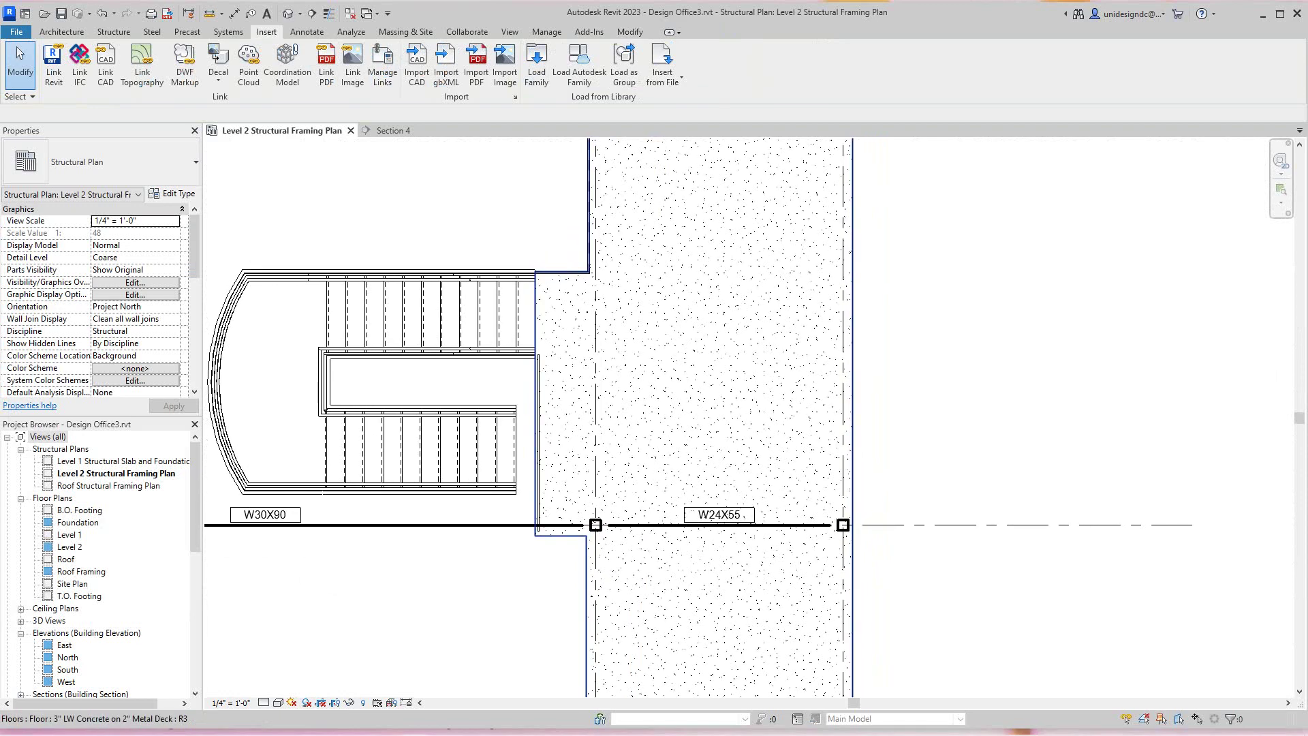
scroll(748, 530, "up", 1)
scroll(736, 528, "down", 2)
middle_click_drag(734, 254, 779, 556)
middle_click_drag(663, 428, 656, 519)
middle_click_drag(538, 256, 904, 160)
scroll(578, 496, "down", 2)
scroll(545, 544, "up", 5)
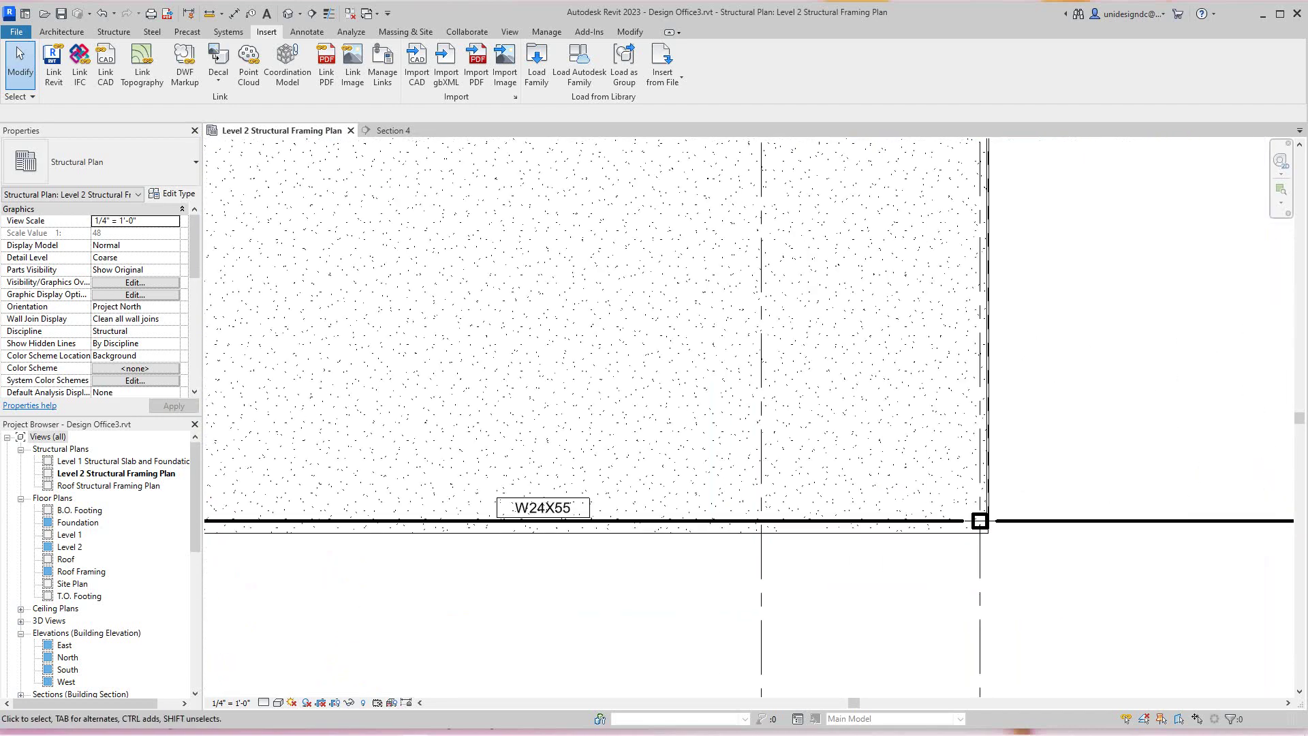
scroll(605, 540, "up", 2)
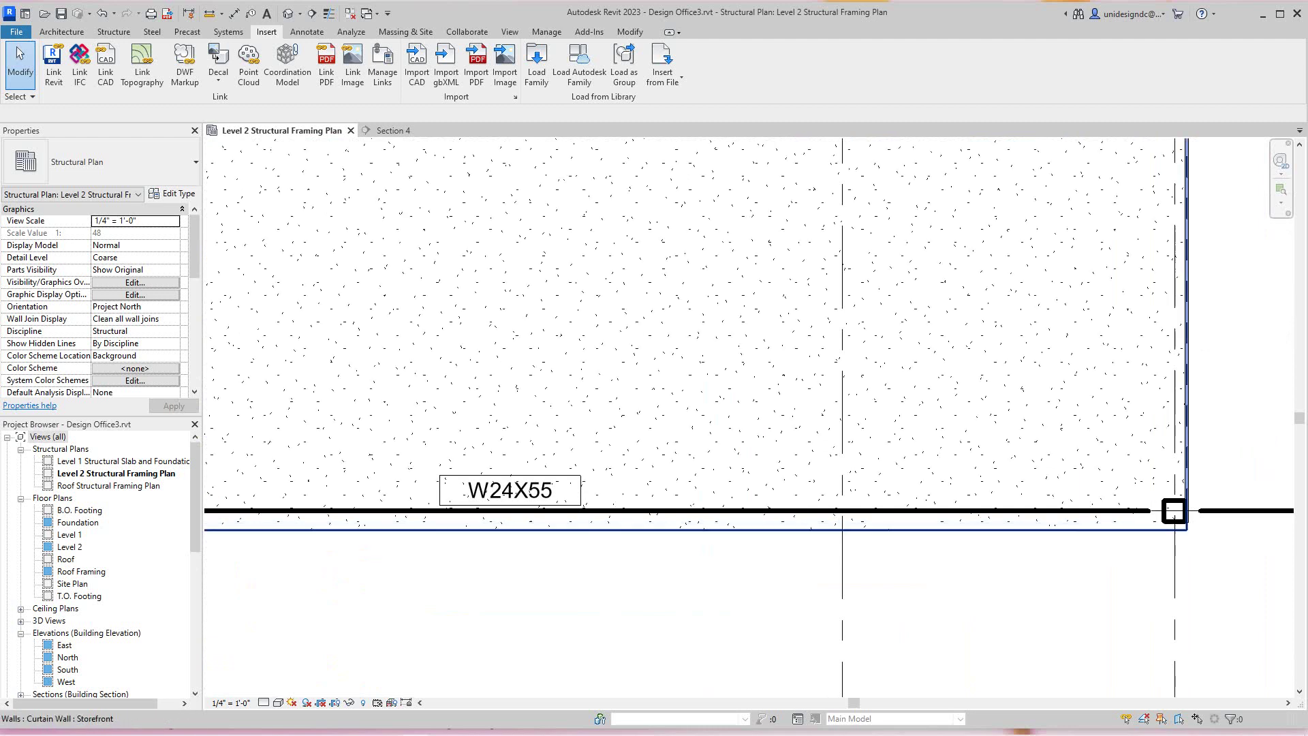
left_click(606, 511)
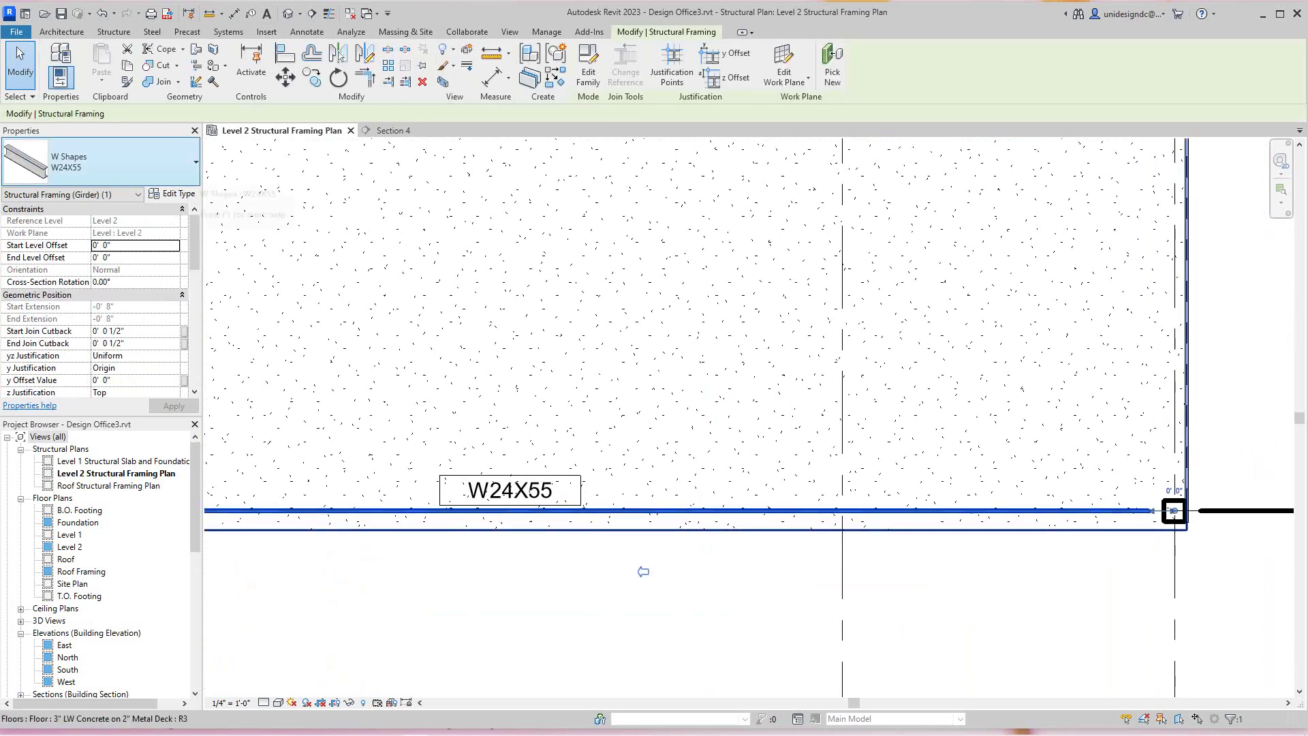
left_click(136, 164)
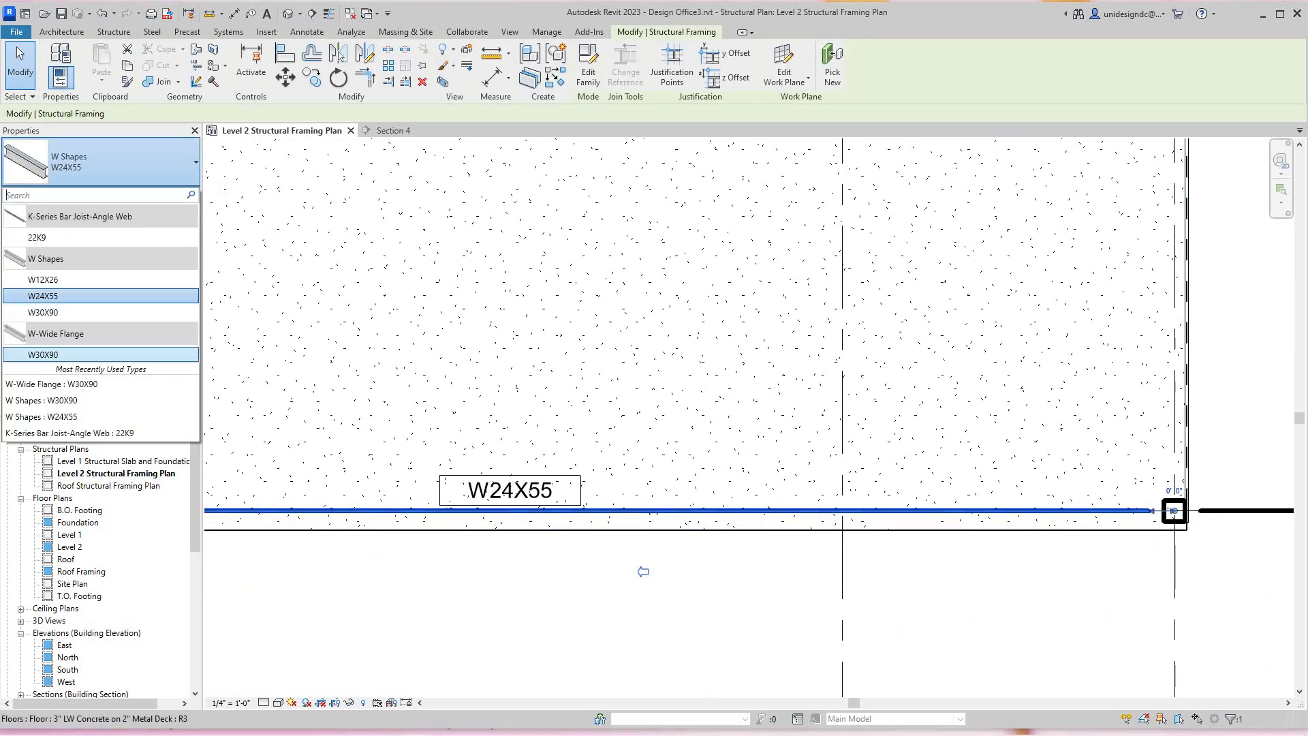
left_click(43, 355)
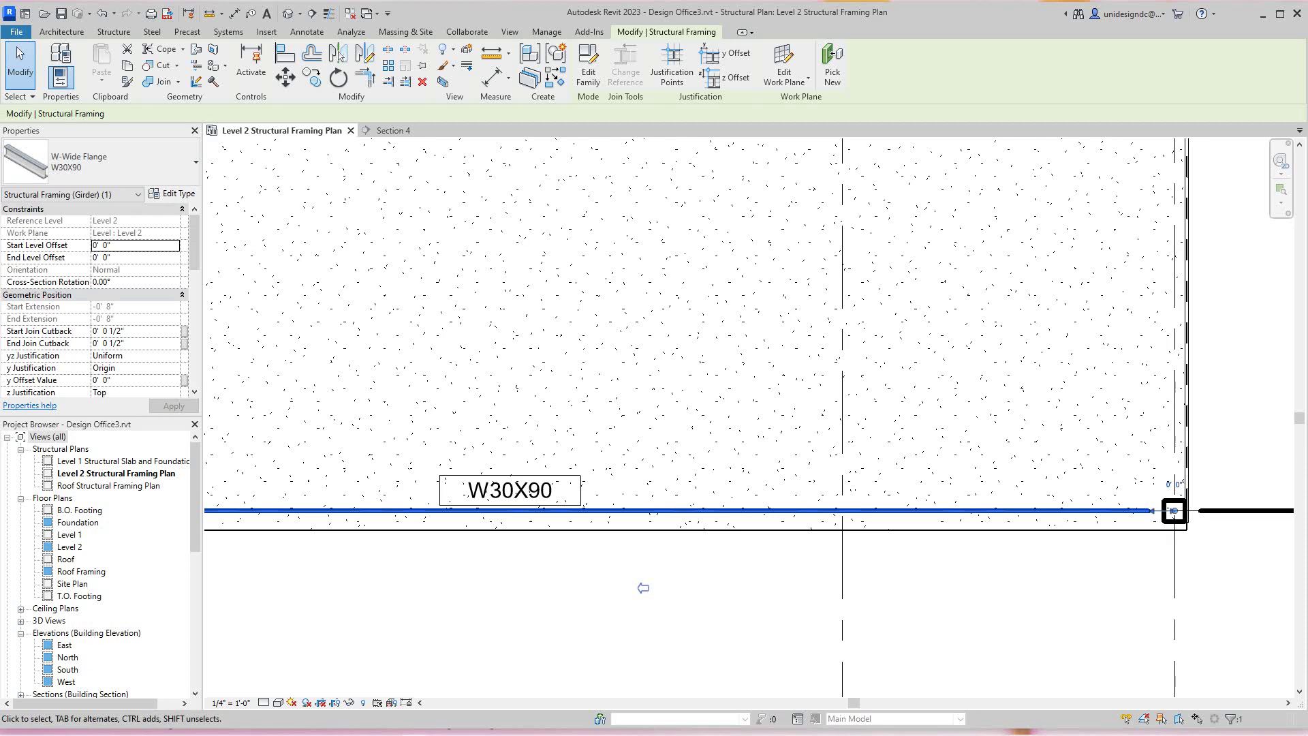
- Change the long girder west of the large stair opening's upper edge to the W-Wide Flange W30X90 type
scroll(596, 602, "down", 3)
middle_click_drag(596, 601, 736, 582)
key("Escape")
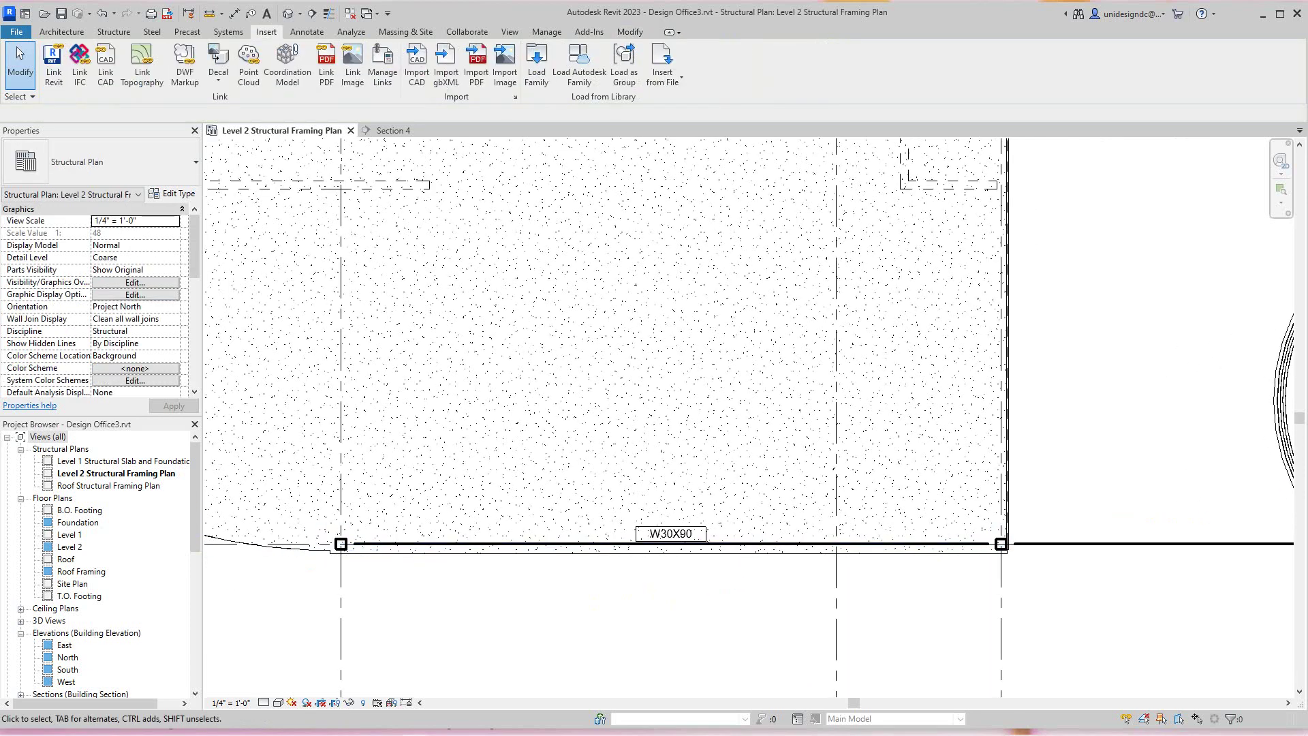
scroll(613, 625, "down", 2)
middle_click_drag(614, 626, 619, 638)
scroll(456, 396, "up", 5)
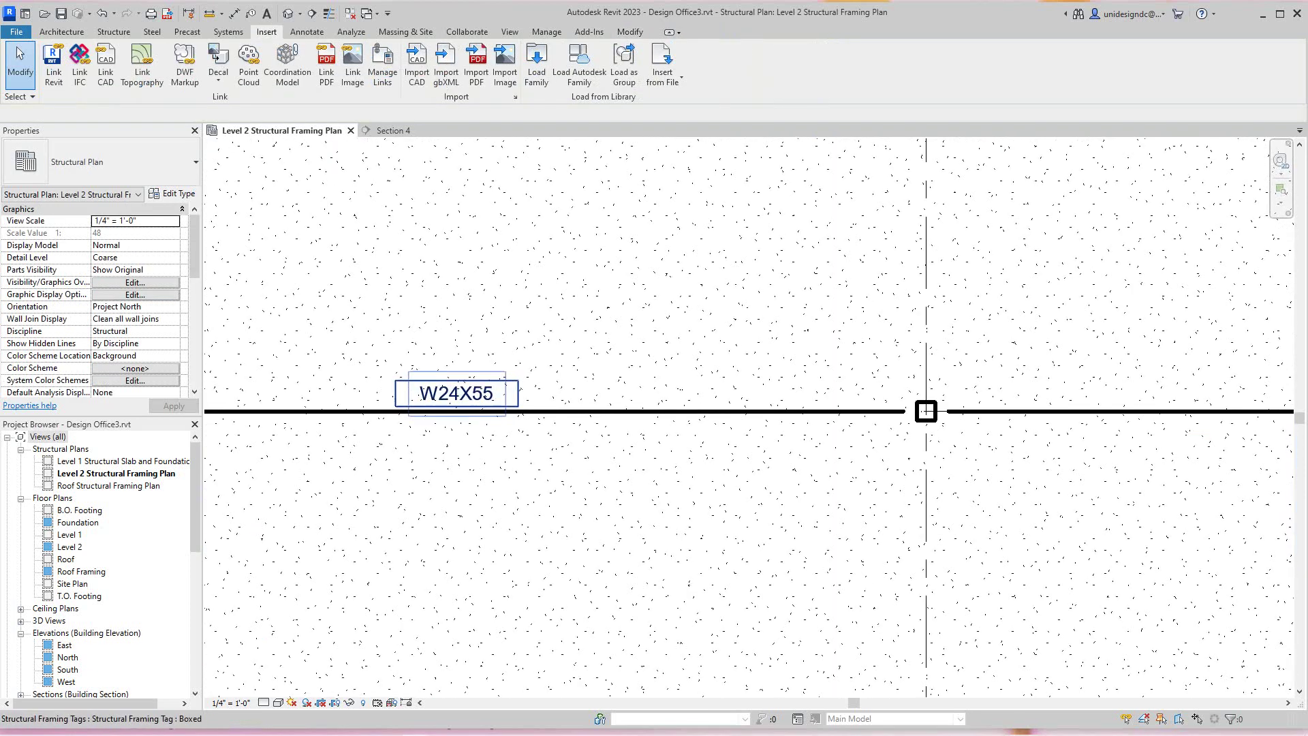
scroll(754, 453, "down", 1)
middle_click_drag(886, 443, 257, 469)
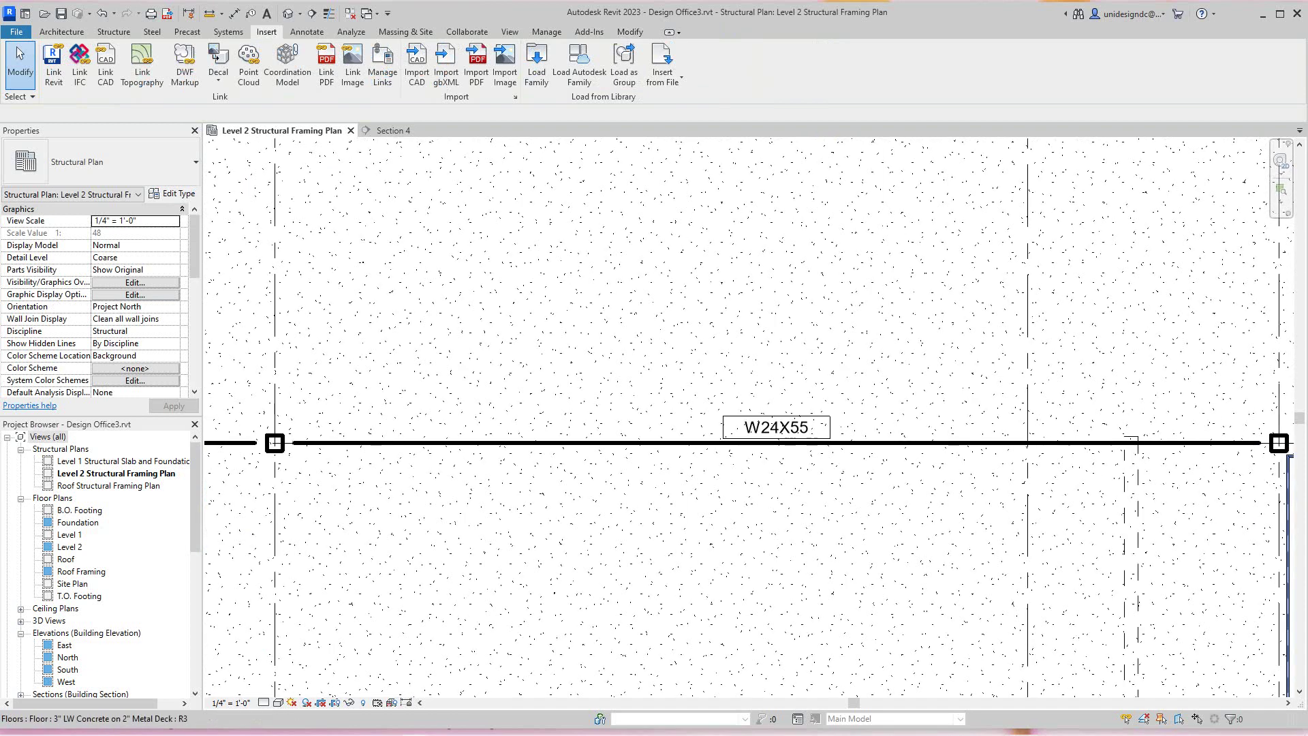
scroll(610, 479, "down", 2)
scroll(912, 456, "up", 2)
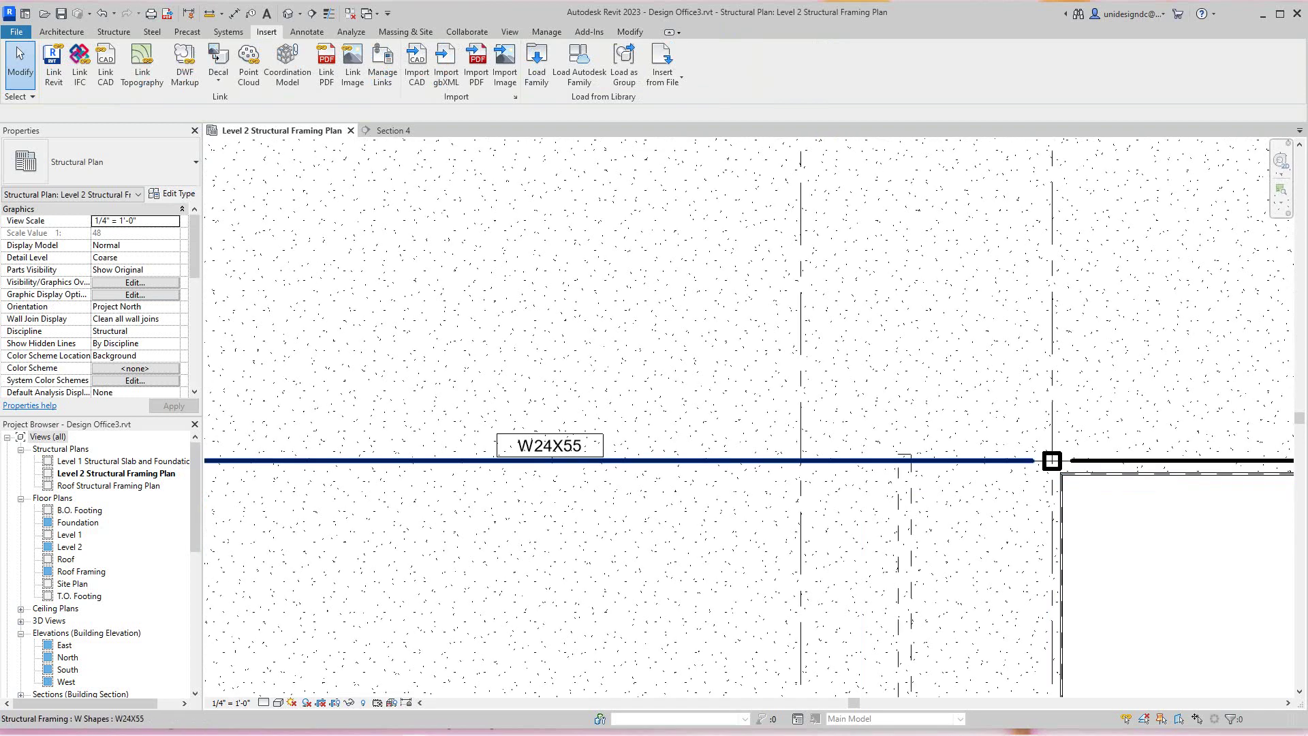
left_click(912, 461)
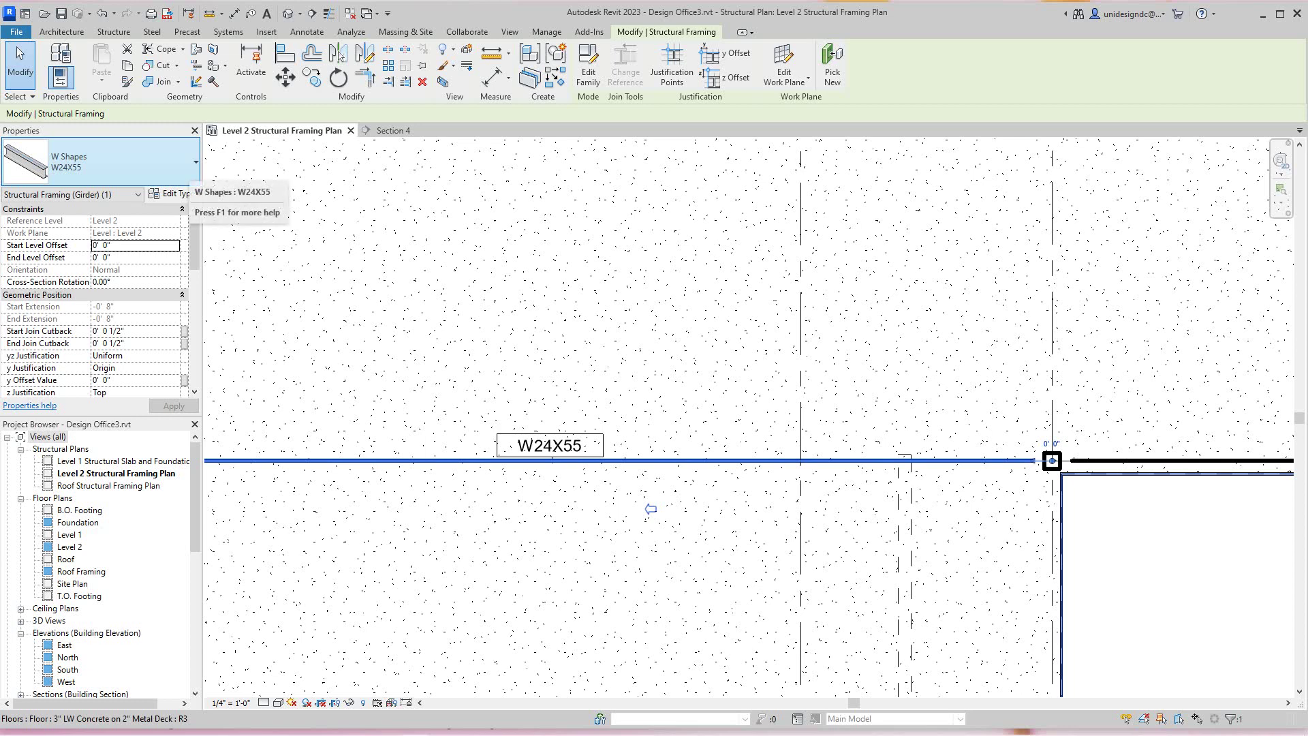
left_click(191, 167)
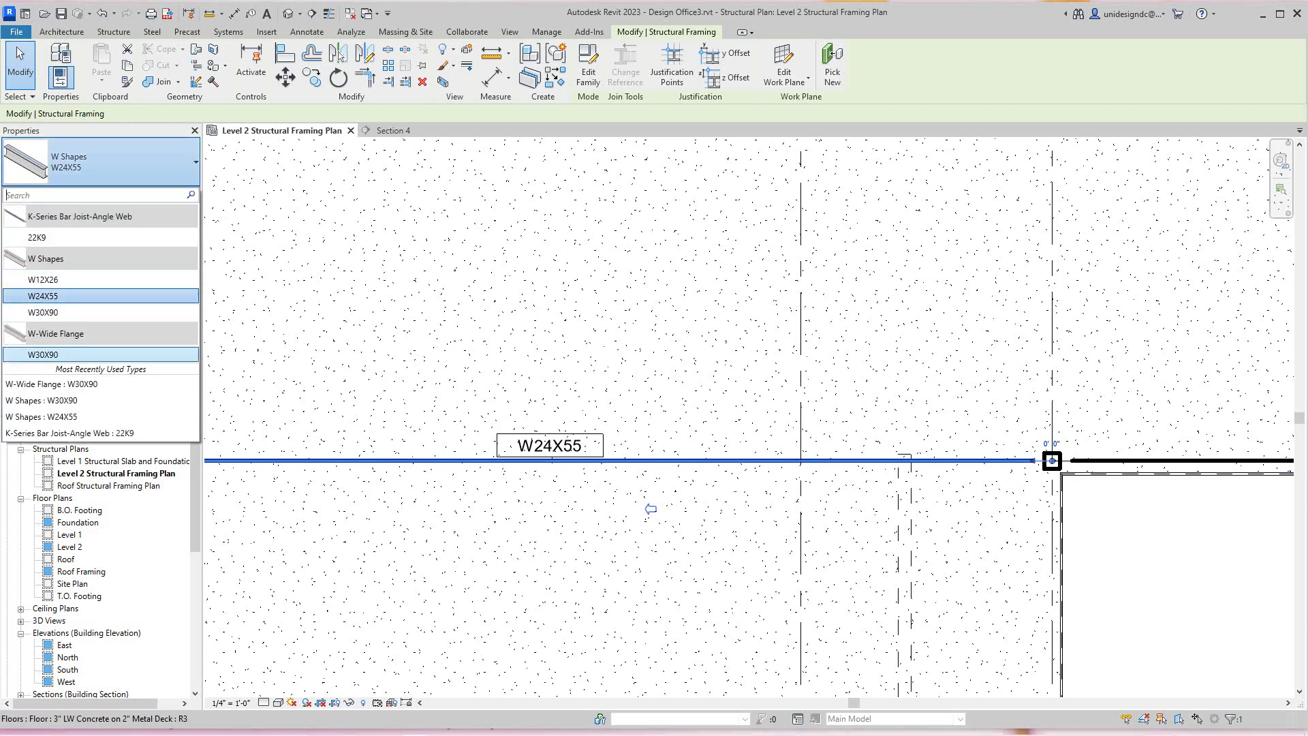
left_click(100, 354)
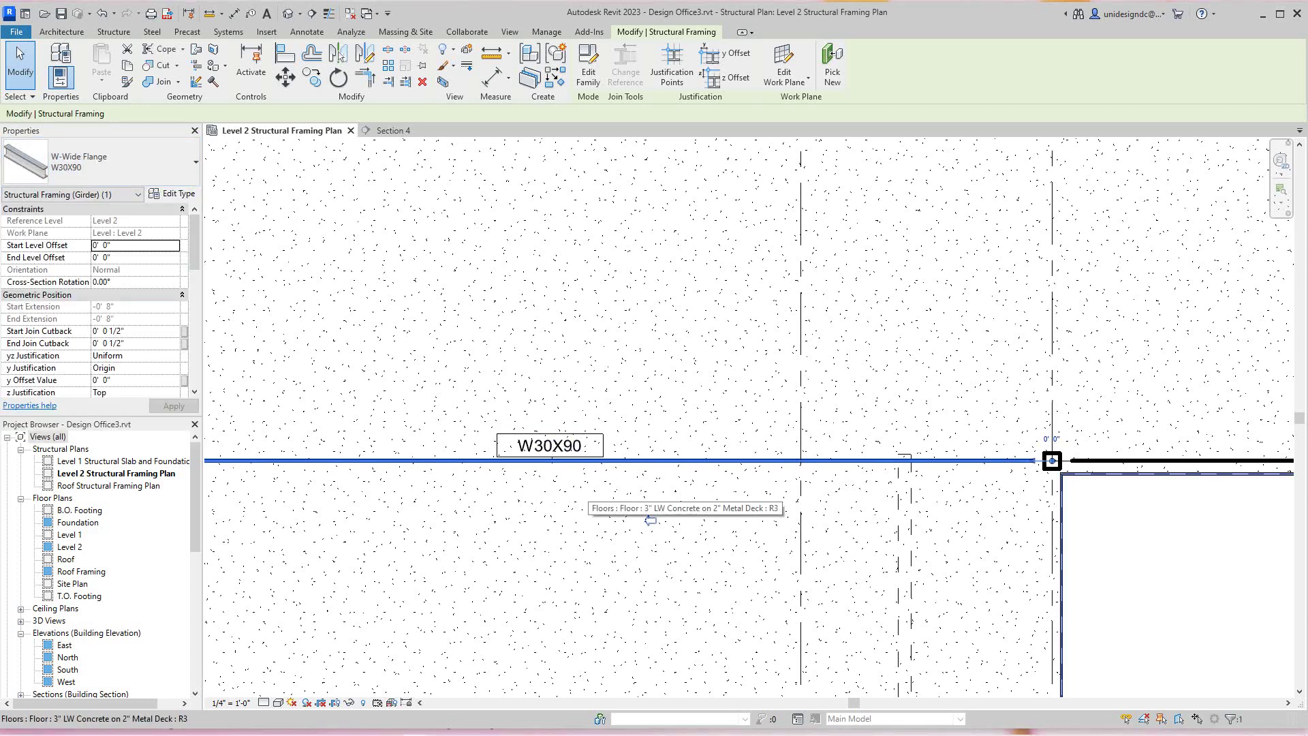
- Deselect the girder and review the girder layout across the Level 2 plan, down to the narrow slab extension at Grid 6
scroll(651, 520, "down", 6)
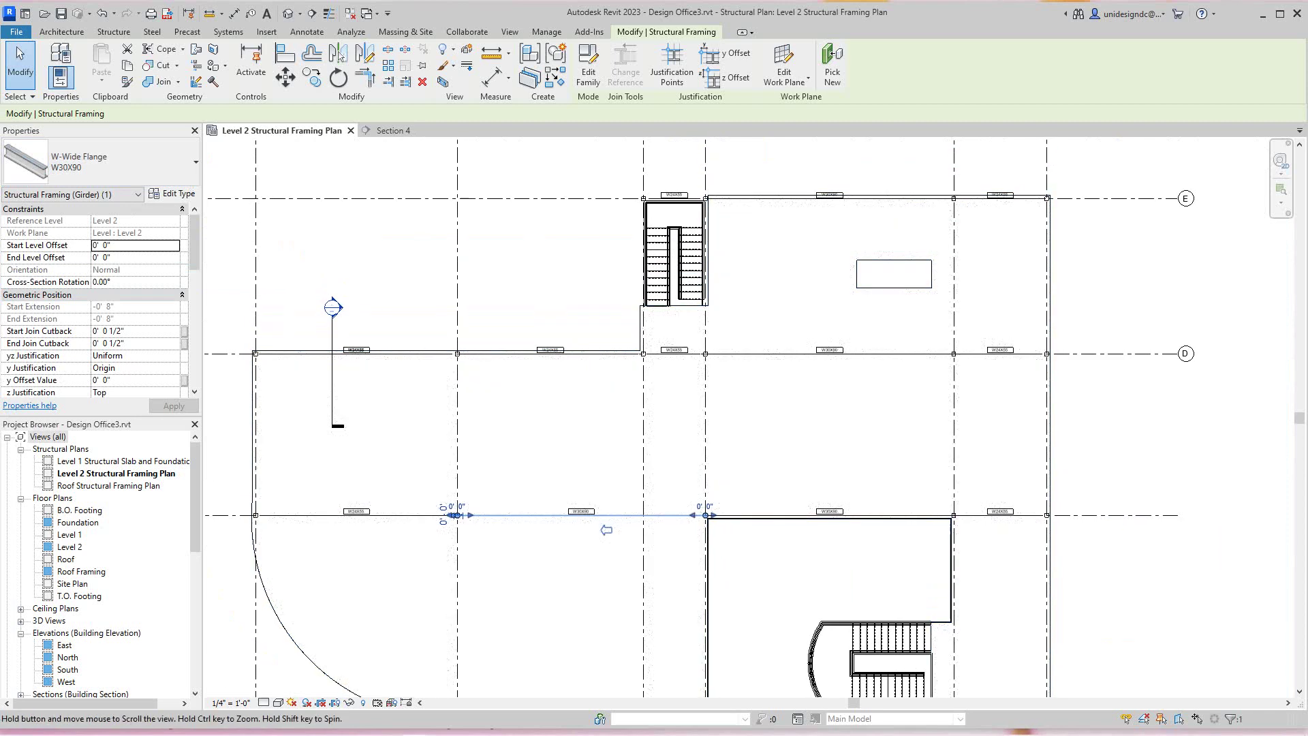
scroll(708, 278, "down", 2)
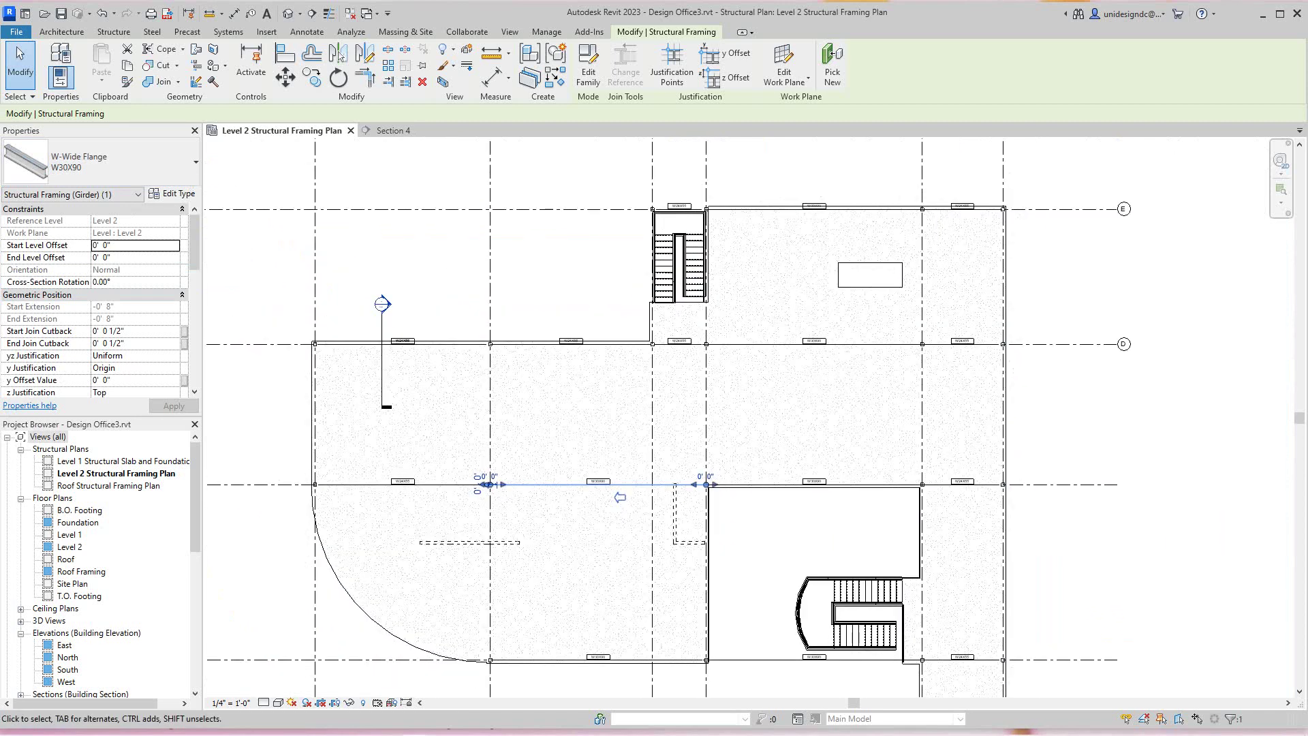
scroll(379, 494, "up", 1)
middle_click_drag(379, 494, 377, 445)
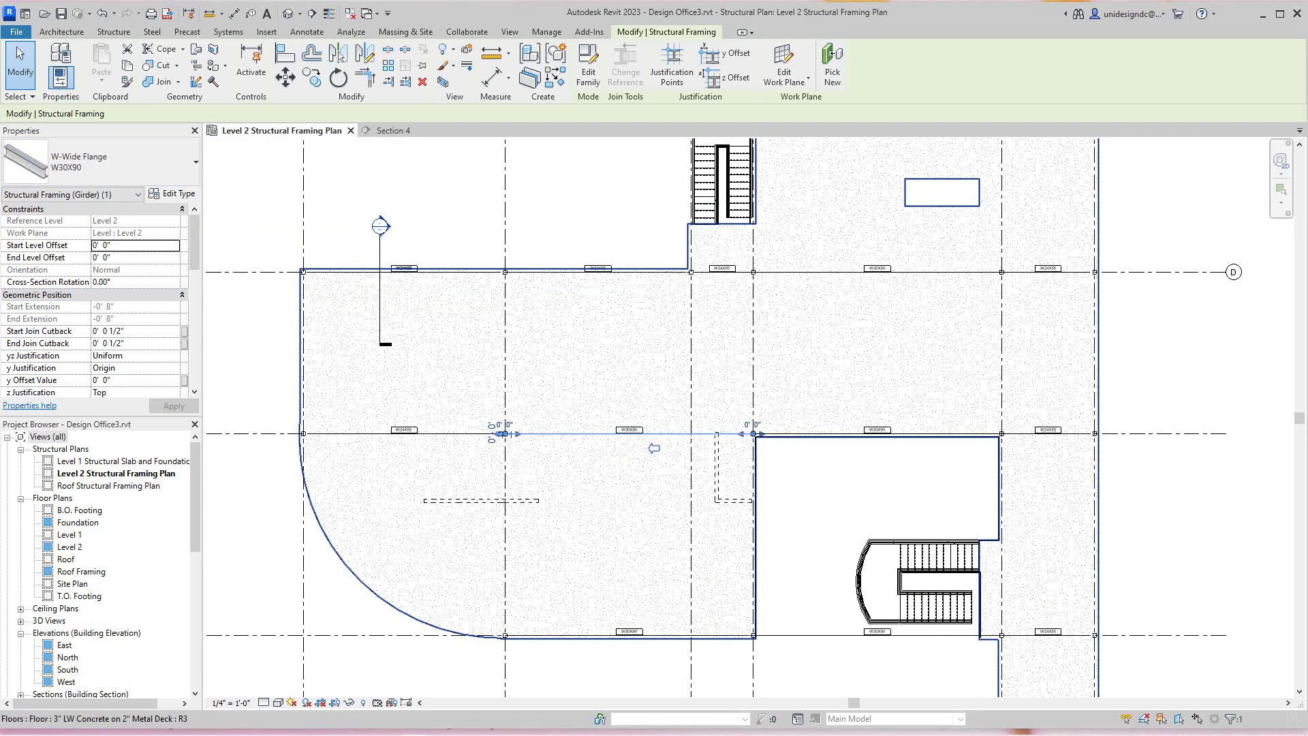
middle_click_drag(903, 489, 684, 509)
scroll(683, 509, "up", 3)
key("Escape")
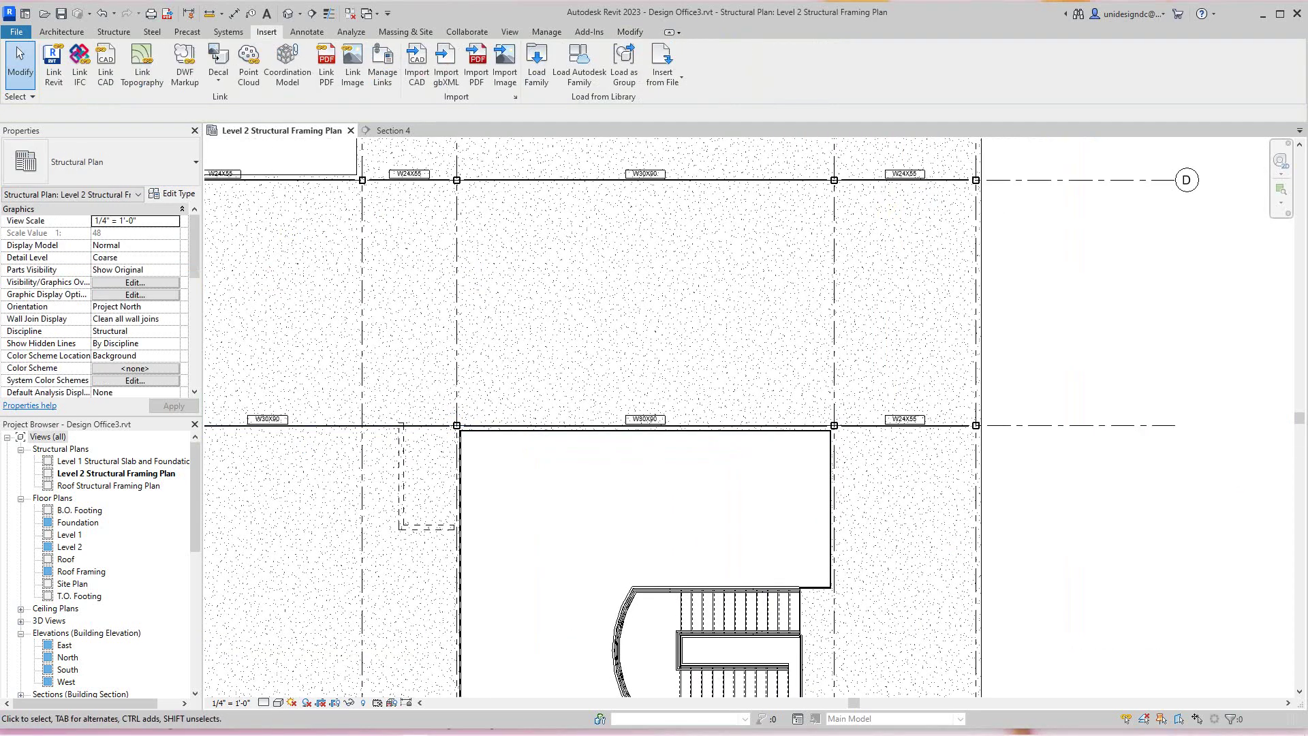
scroll(692, 664, "down", 2)
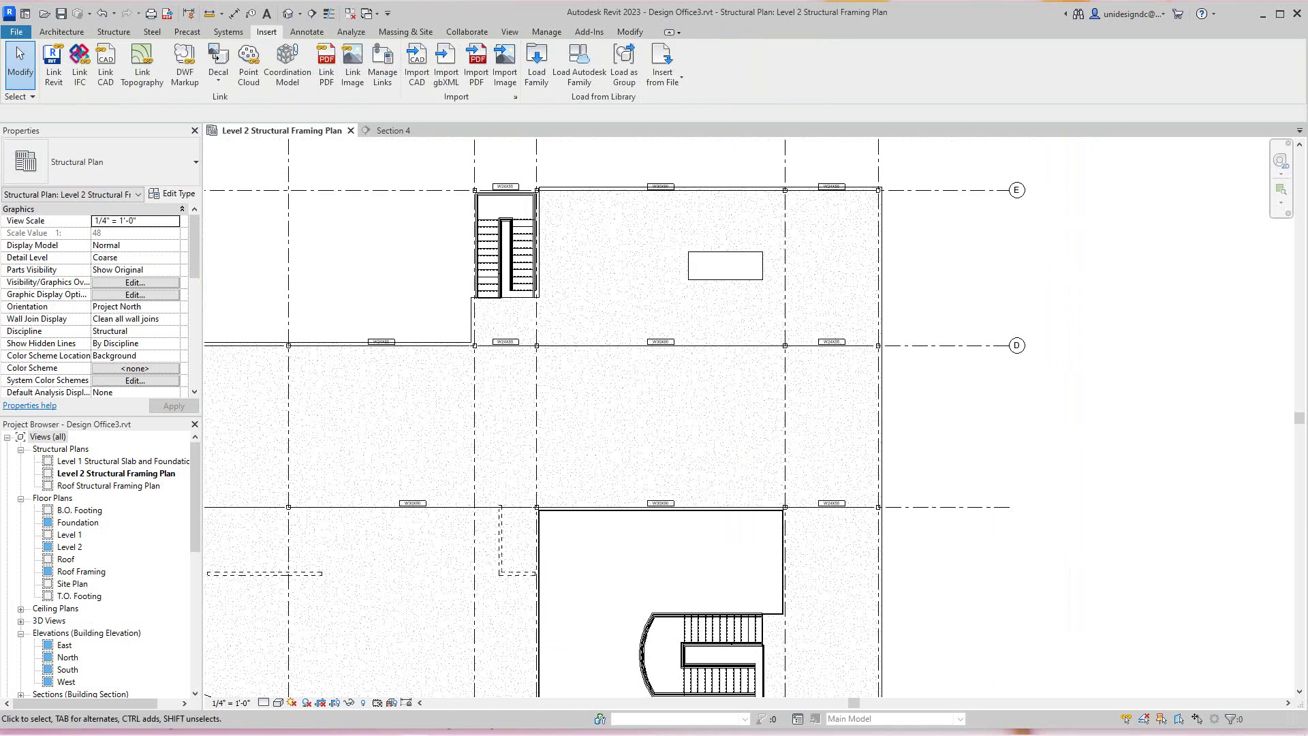
middle_click_drag(692, 664, 494, 389)
middle_click_drag(718, 494, 673, 522)
scroll(723, 531, "down", 2)
middle_click_drag(706, 563, 658, 516)
scroll(664, 504, "up", 2)
scroll(660, 518, "up", 1)
scroll(663, 521, "up", 1)
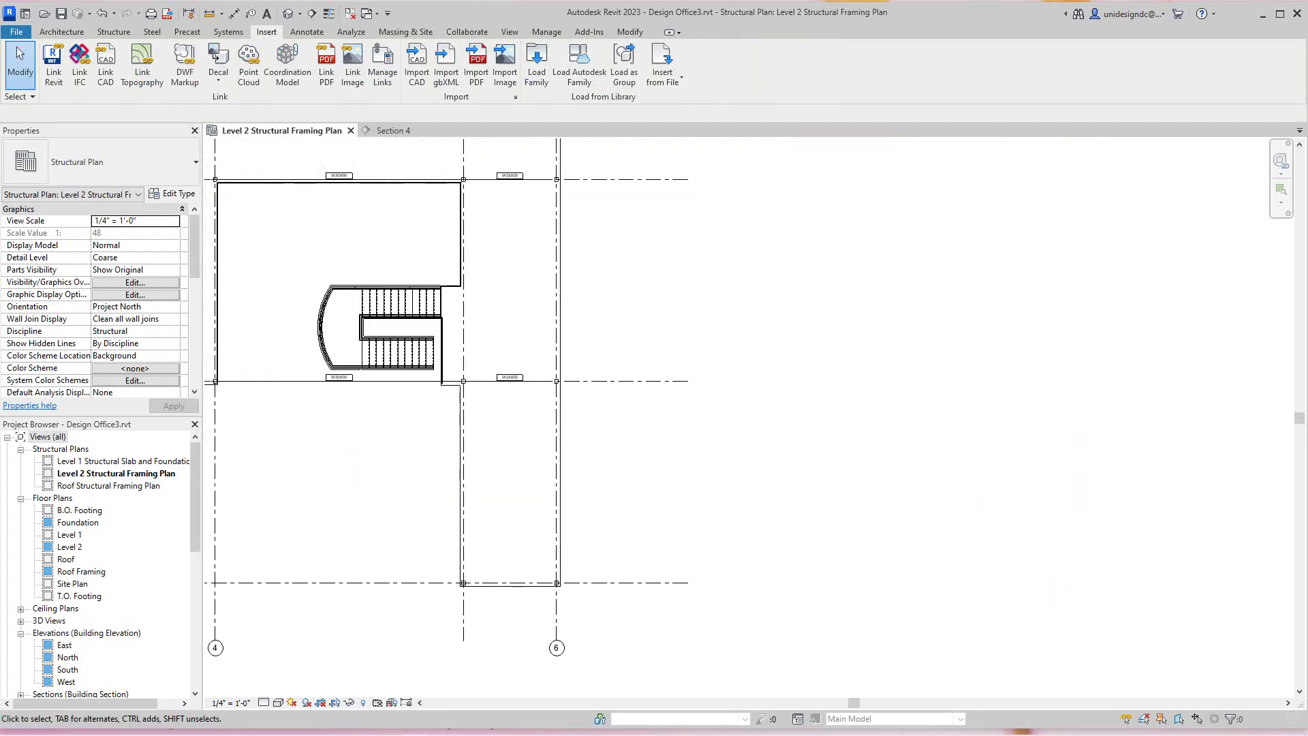
middle_click_drag(212, 246, 205, 210)
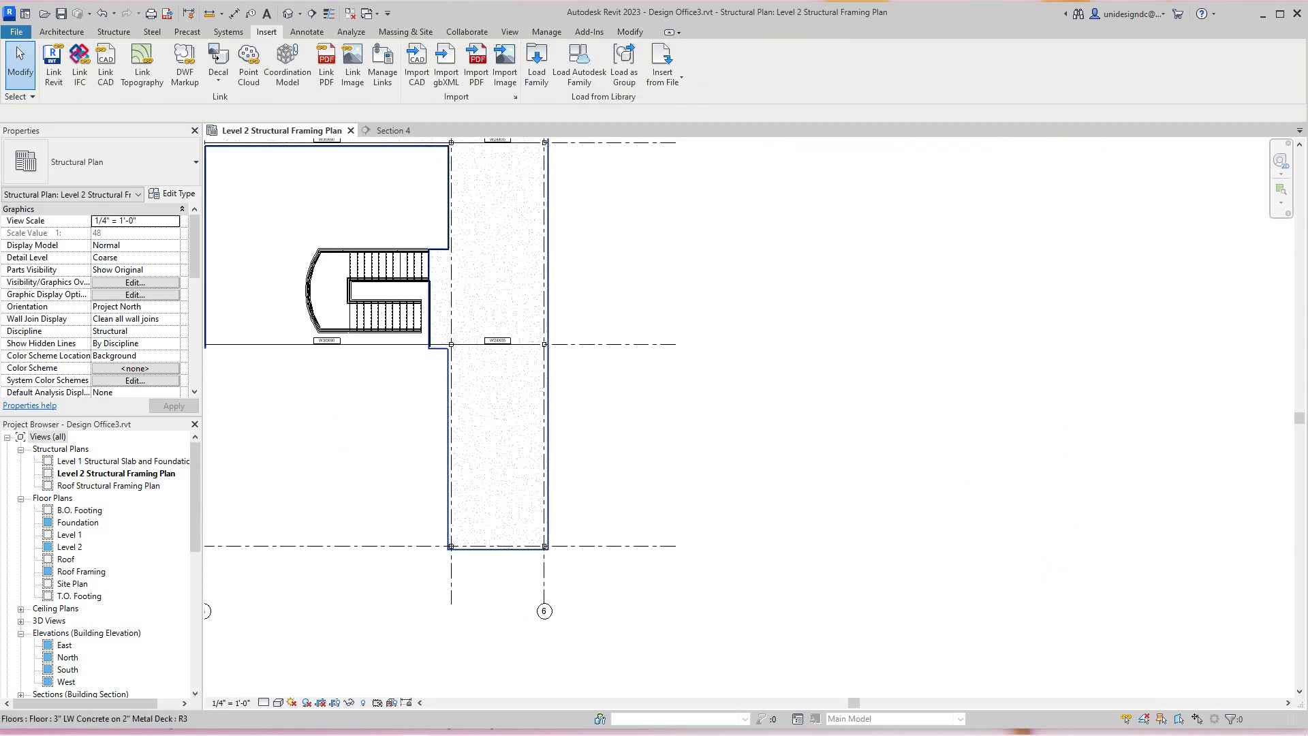
- Place a W Shapes W30X90 beam along Grid 6 between the two end columns of the narrow slab extension
left_click(113, 31)
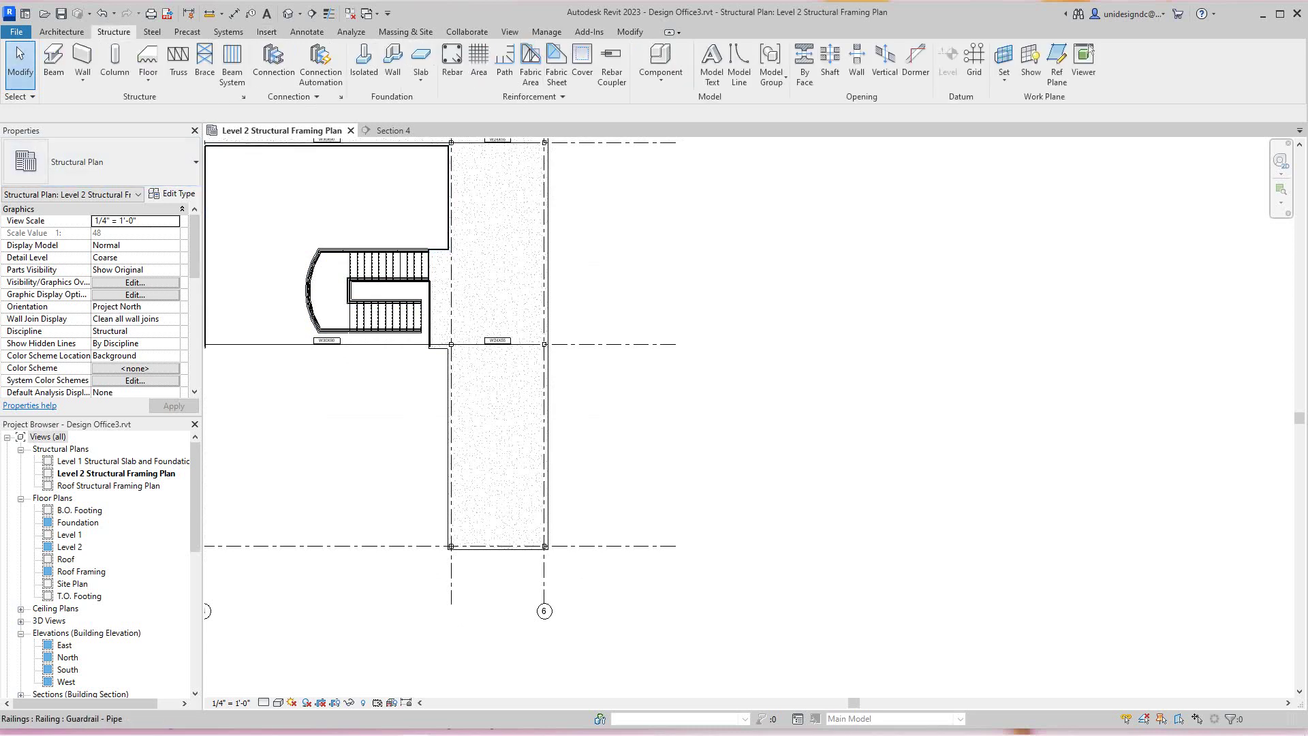
left_click(53, 61)
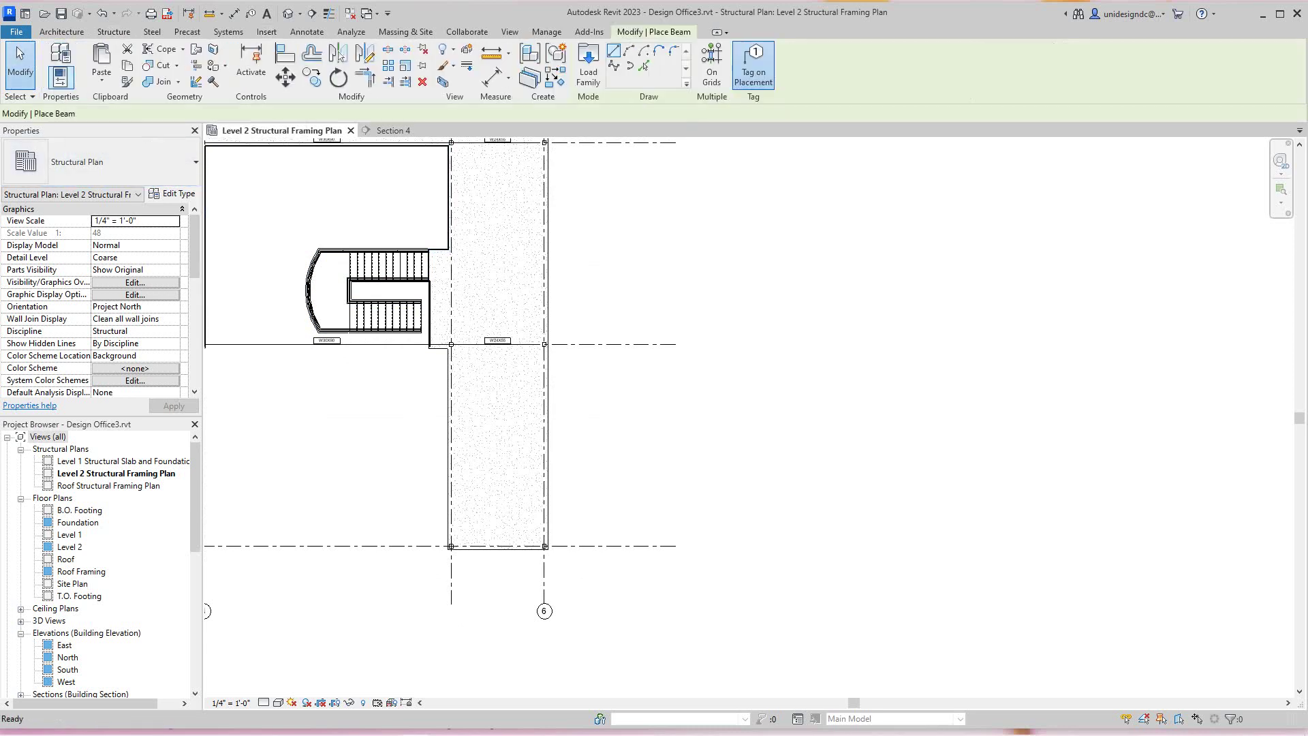
left_click(136, 163)
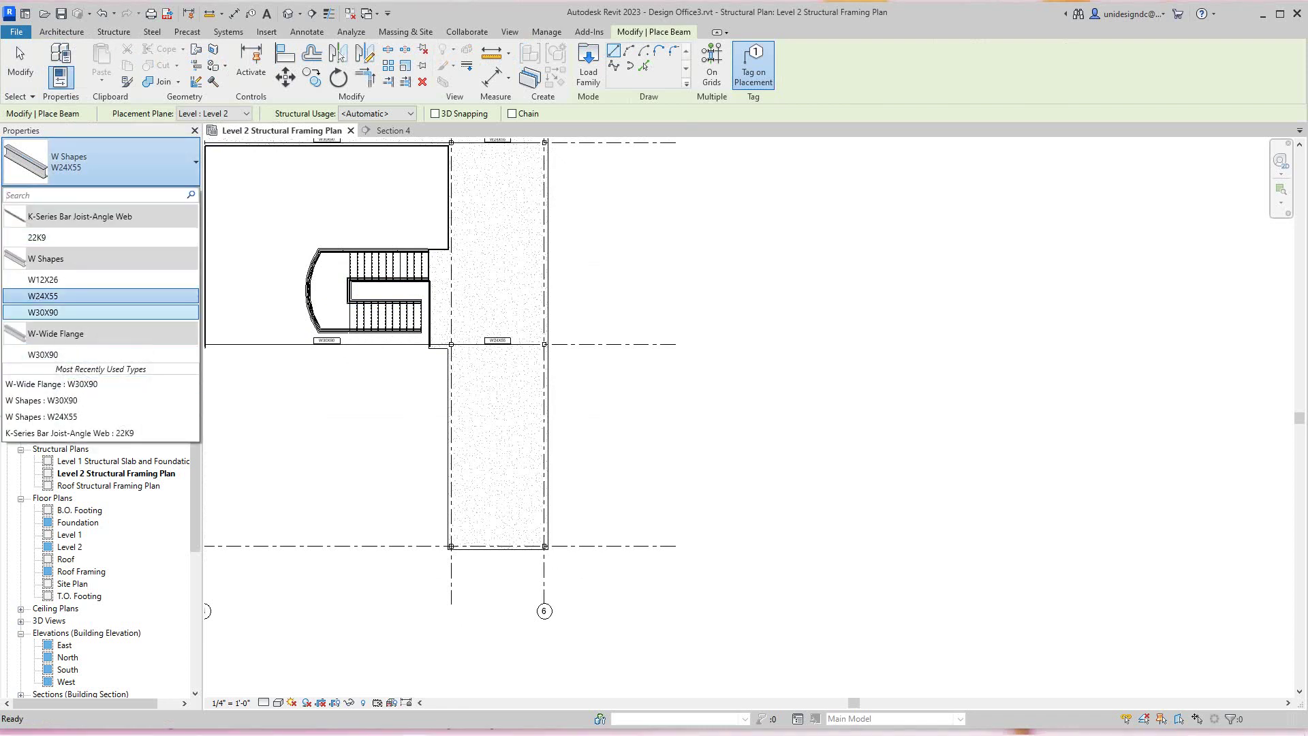
left_click(68, 312)
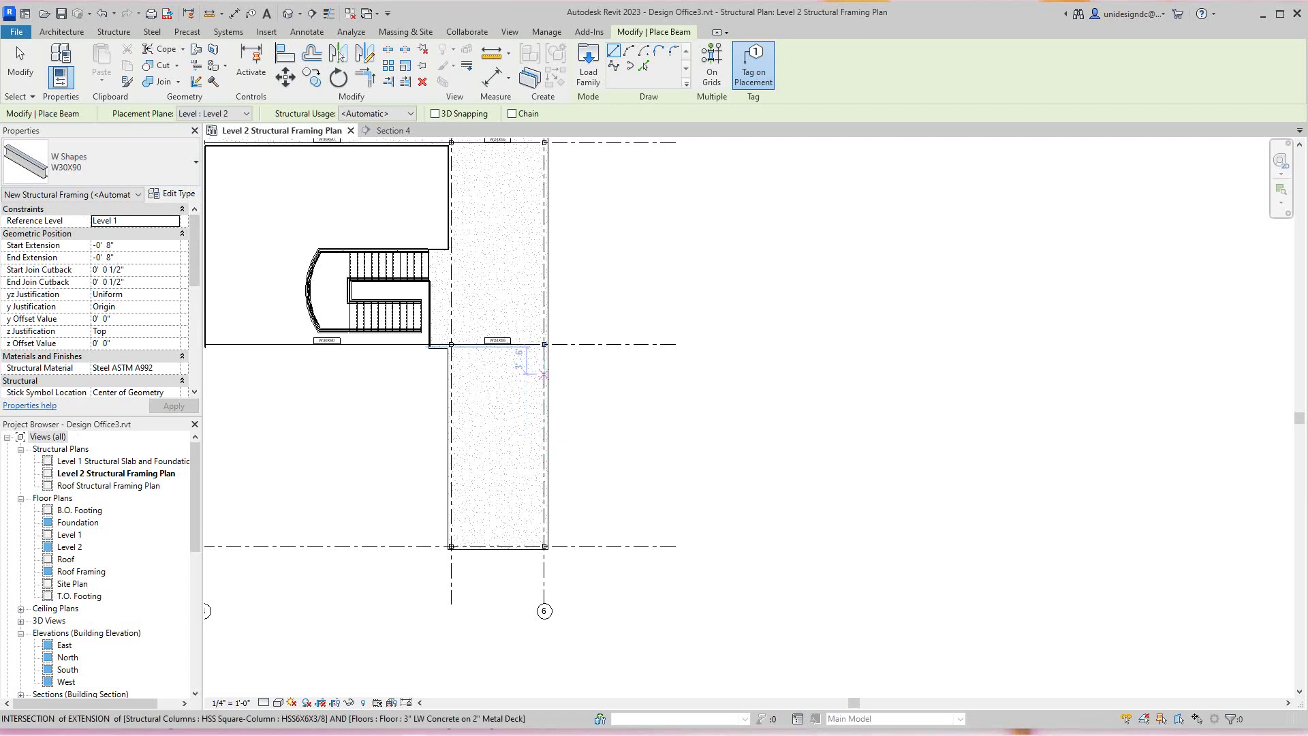
scroll(544, 374, "up", 1)
middle_click_drag(544, 374, 624, 477)
scroll(674, 341, "down", 1)
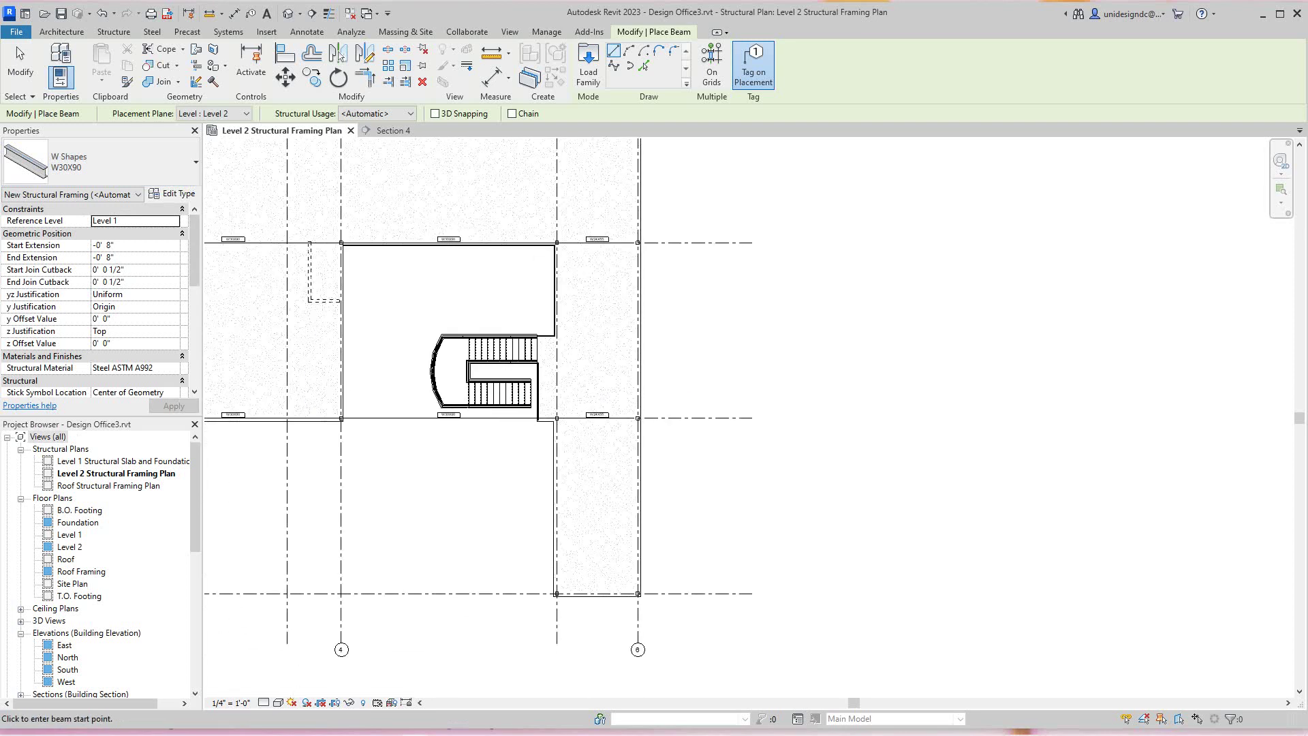
scroll(522, 503, "up", 4)
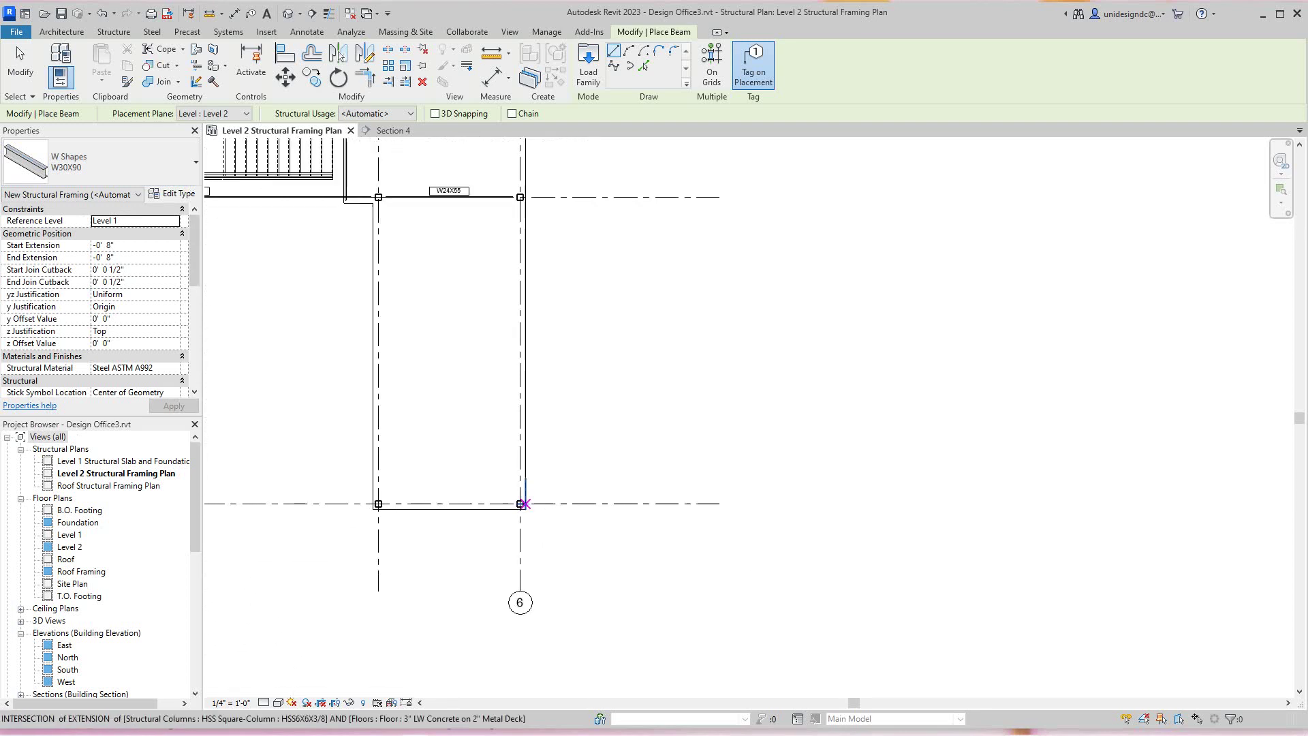
left_click(521, 503)
scroll(587, 310, "down", 2)
middle_click_drag(587, 311, 511, 501)
scroll(473, 424, "up", 2)
left_click(472, 353)
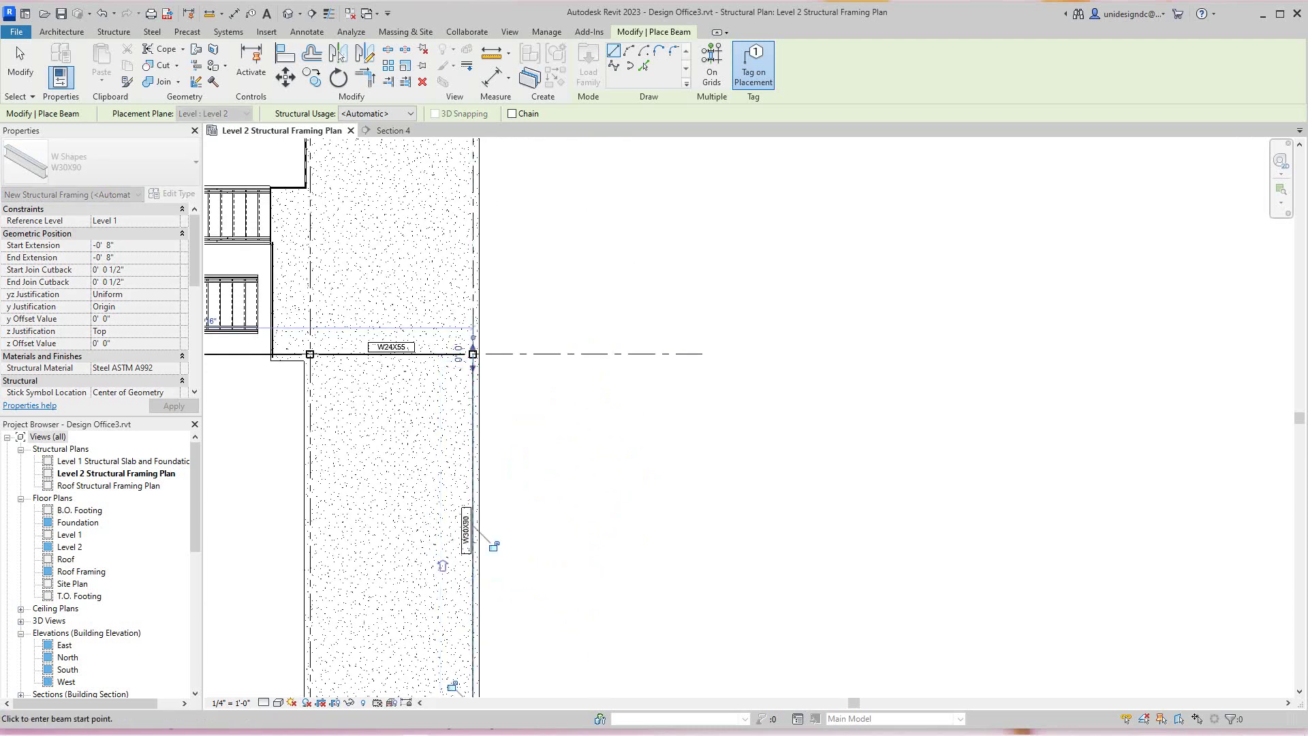
- Place a matching W30X90 beam between the columns on the west edge of the narrow slab extension and end the Beam command
scroll(496, 543, "down", 1)
scroll(514, 505, "up", 2)
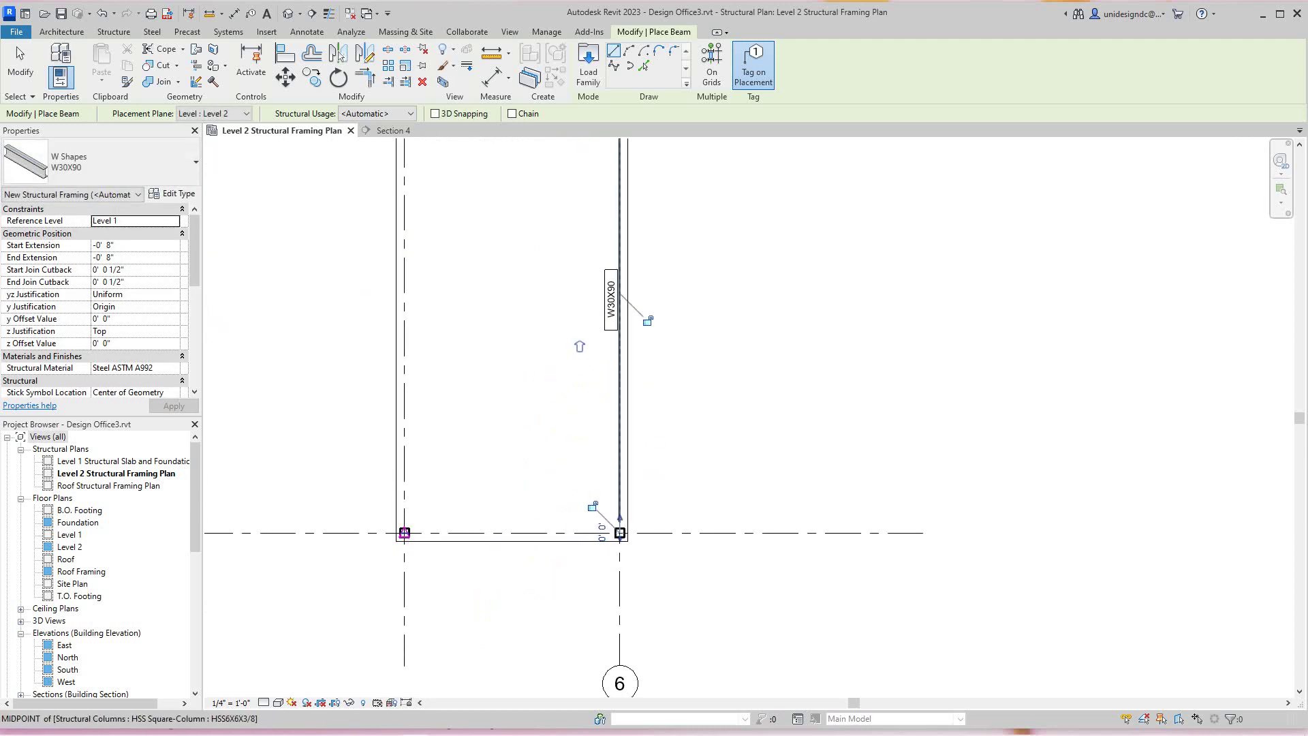
left_click(401, 537)
middle_click_drag(426, 409, 372, 584)
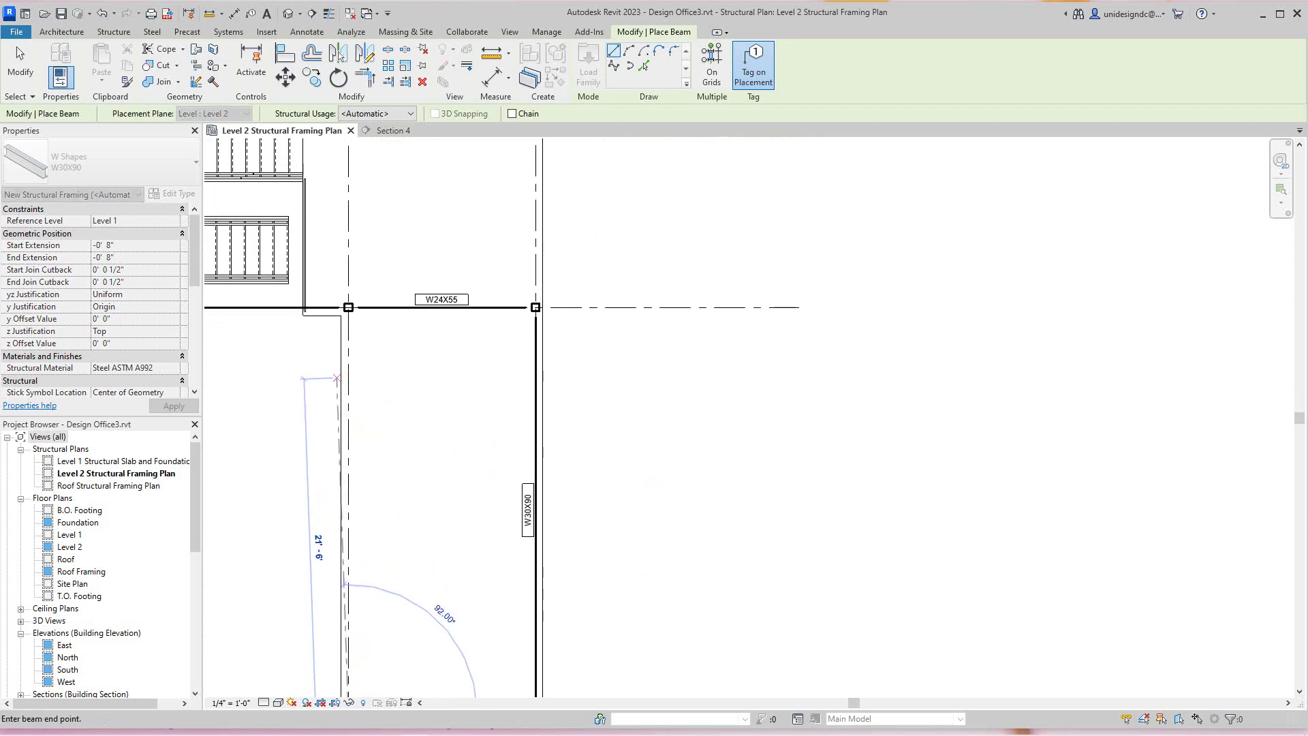
left_click(348, 308)
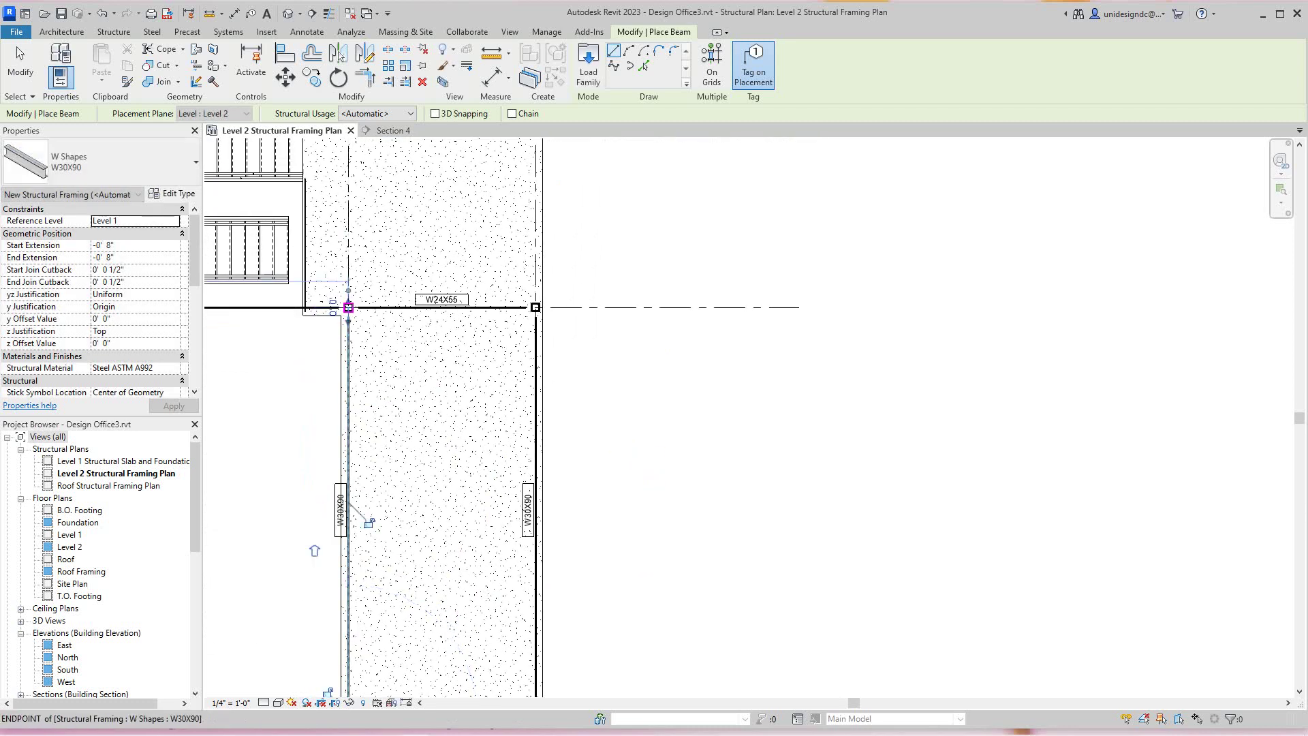
middle_click_drag(361, 389, 543, 449)
scroll(452, 374, "down", 2)
middle_click_drag(517, 541, 537, 553)
right_click(439, 504)
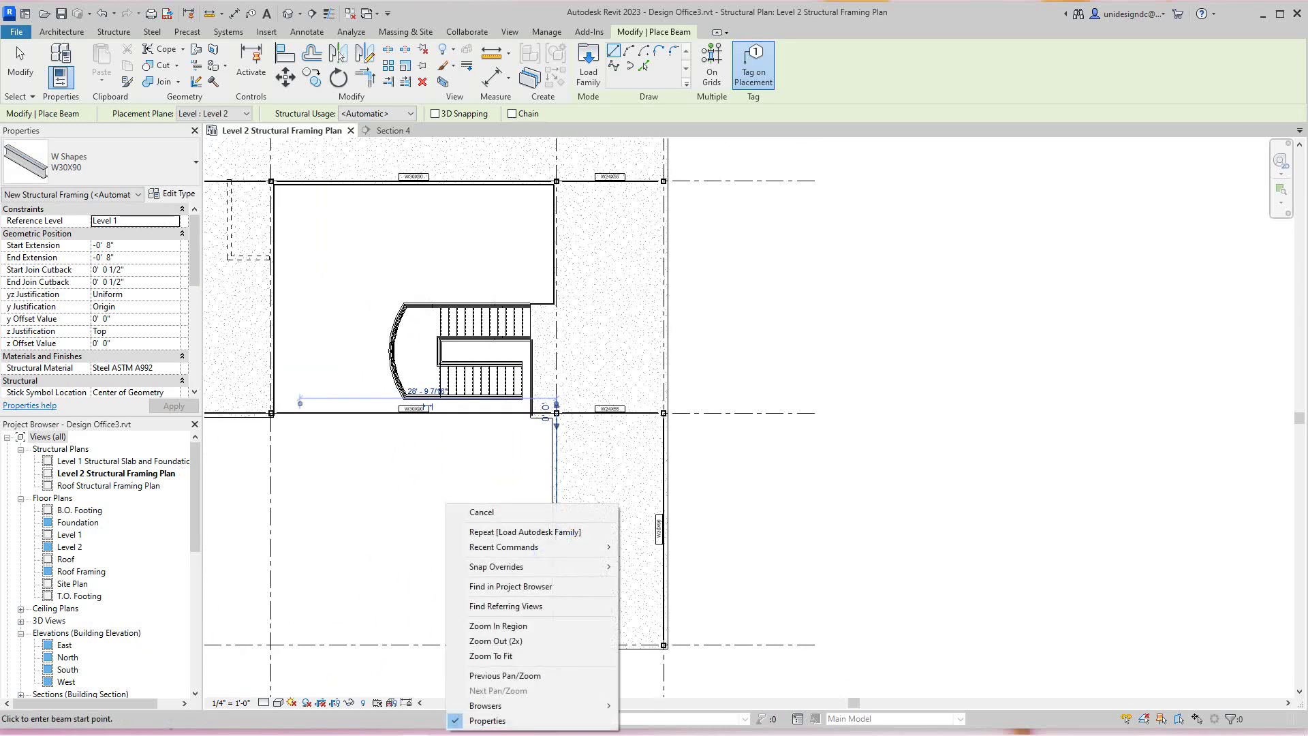
left_click(477, 513)
key("Escape")
- Review the placed beams across the Level 2 plan, ending at the easternmost bay between Grids D and E
scroll(416, 433, "down", 2)
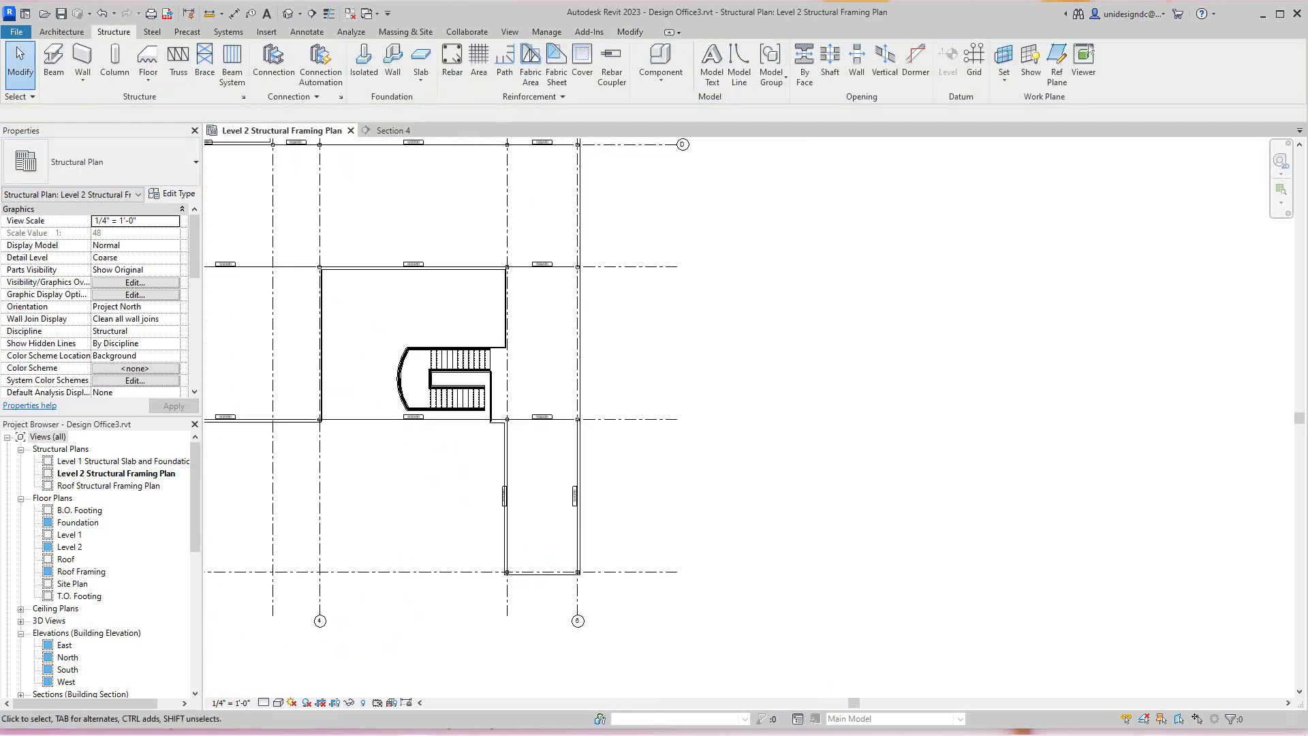
middle_click_drag(416, 434, 812, 684)
middle_click_drag(768, 588, 605, 541)
scroll(702, 511, "up", 1)
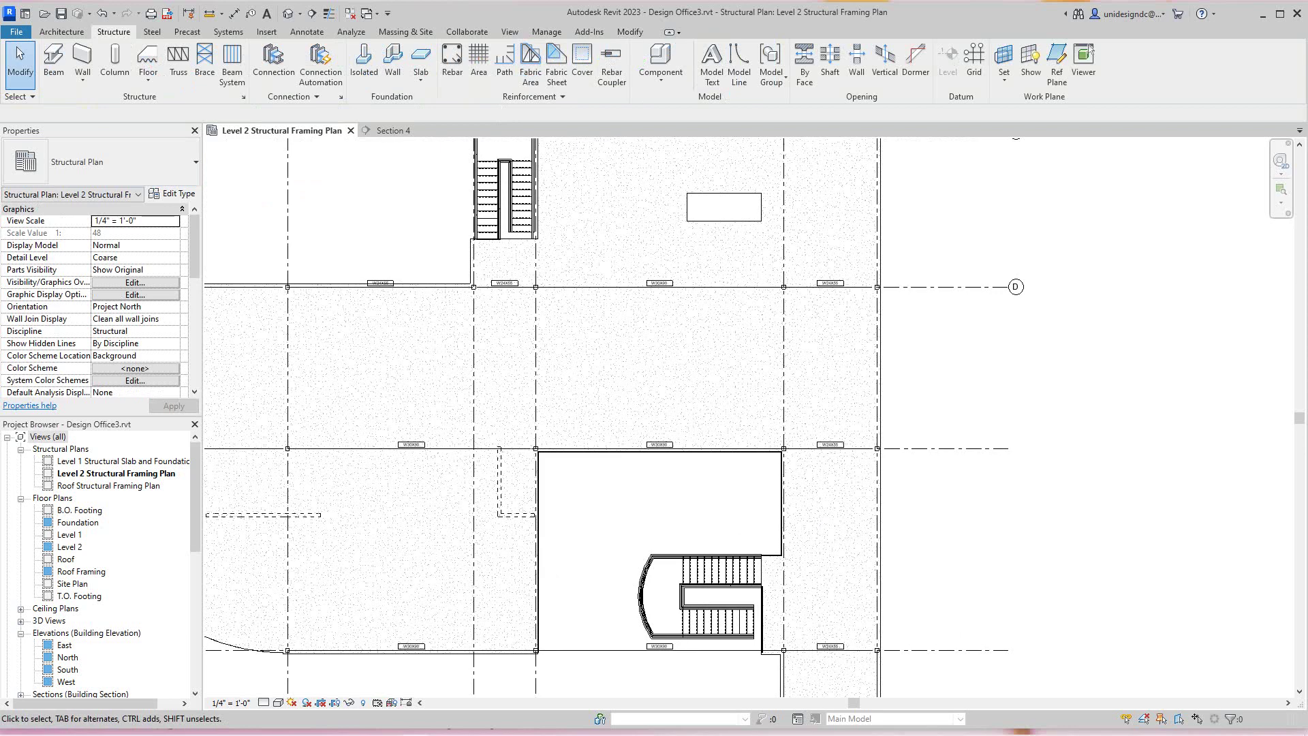
scroll(594, 481, "down", 2)
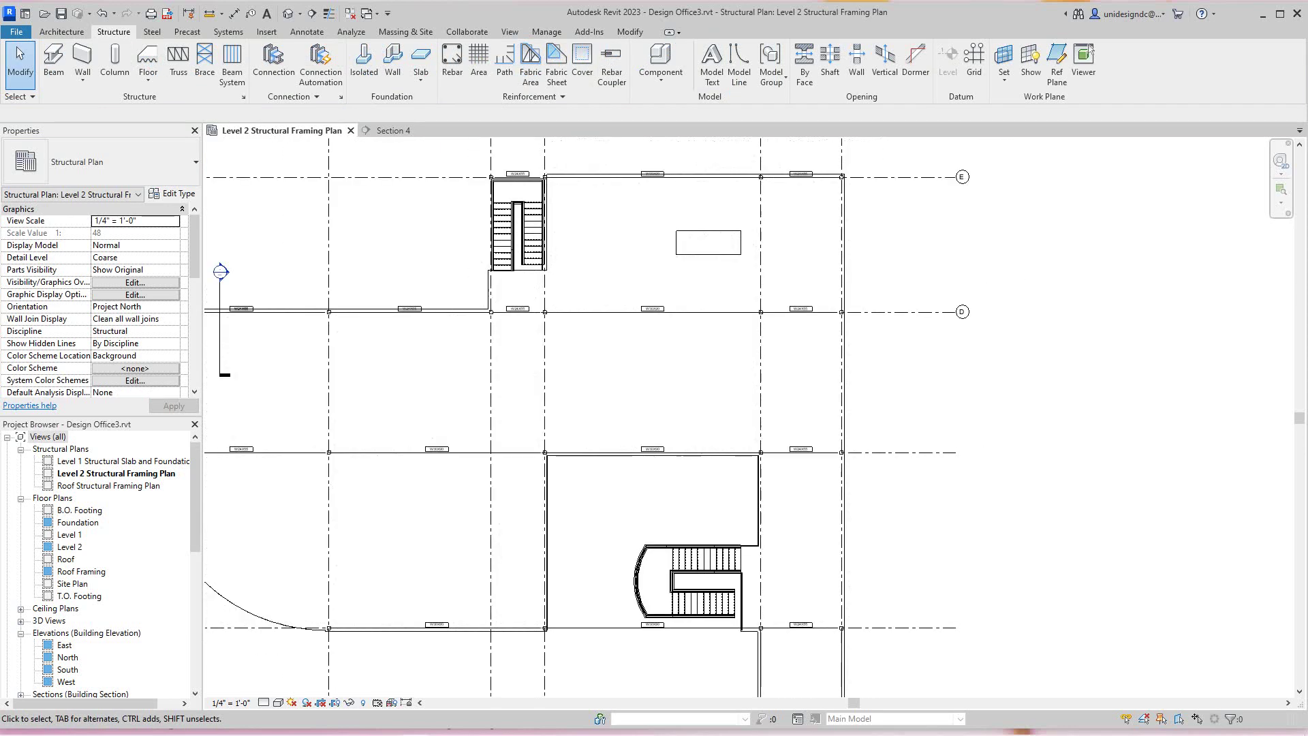
middle_click_drag(843, 257, 826, 429)
scroll(832, 429, "up", 5)
scroll(745, 352, "up", 2)
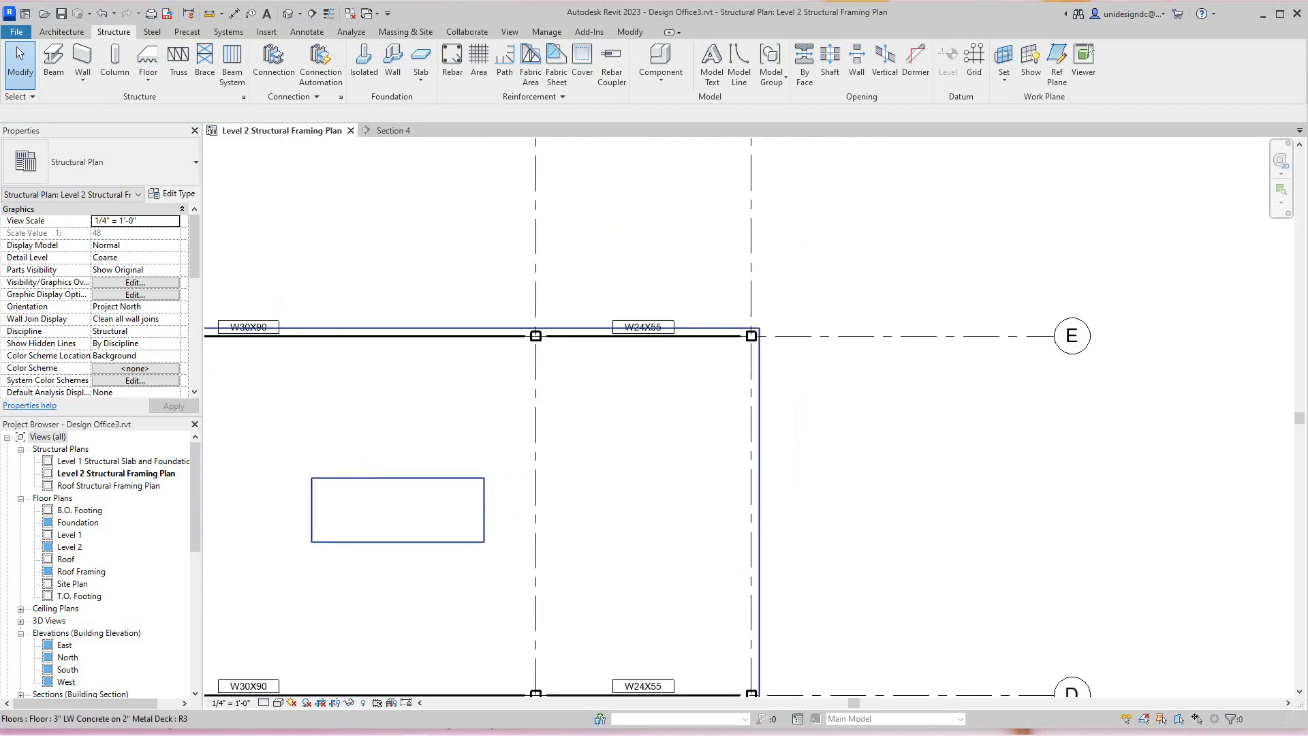
middle_click_drag(745, 352, 740, 324)
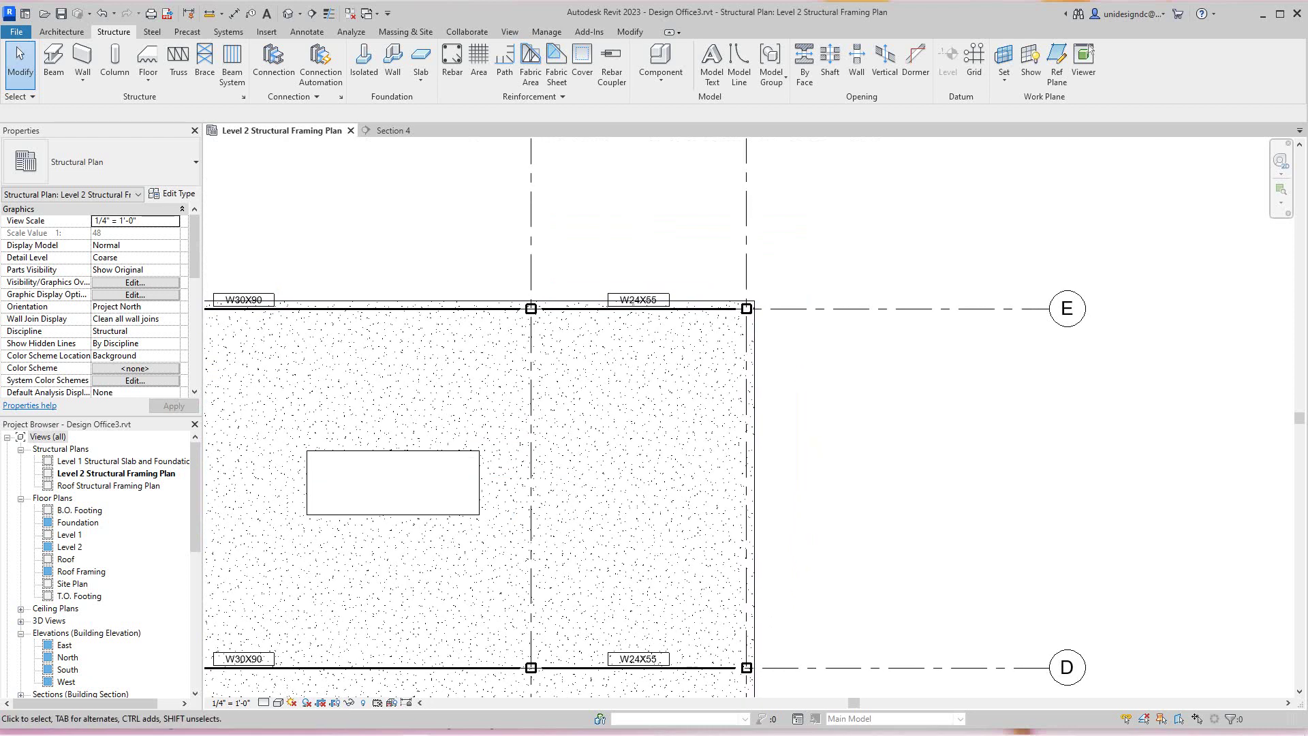
scroll(818, 402, "down", 1)
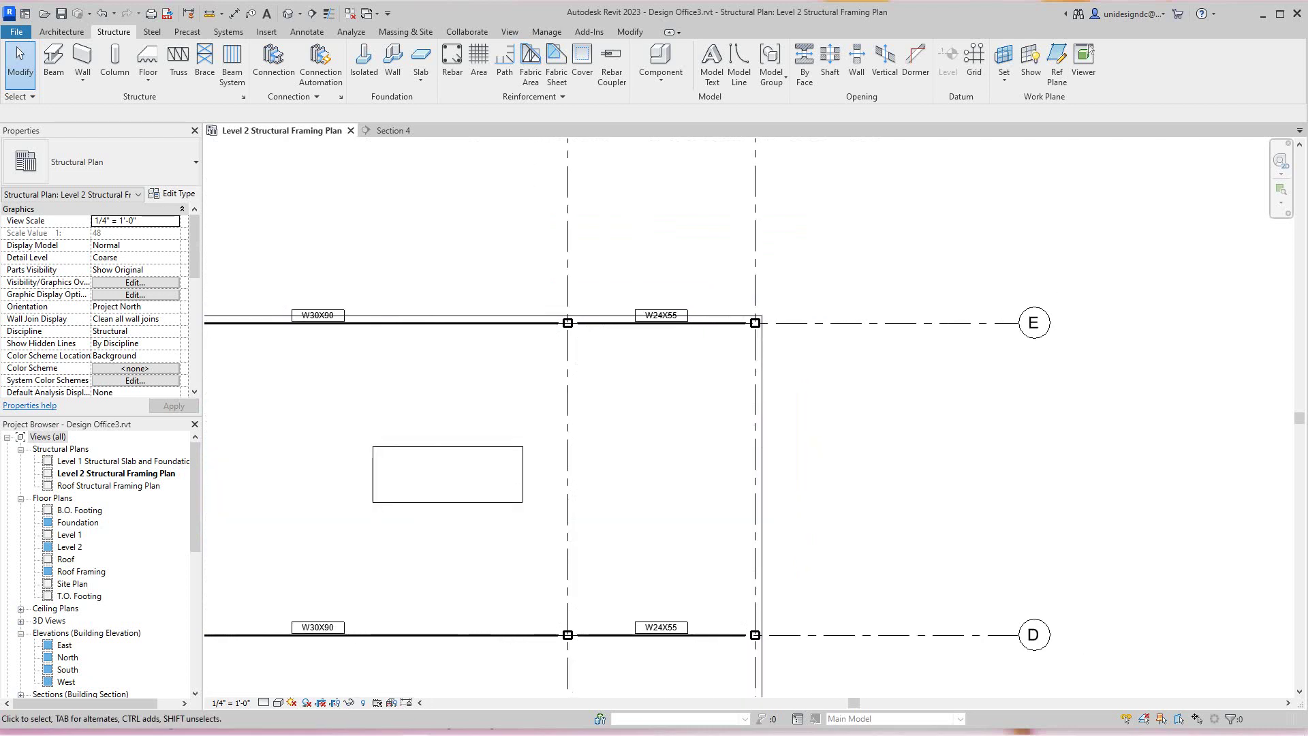
middle_click_drag(818, 402, 754, 397)
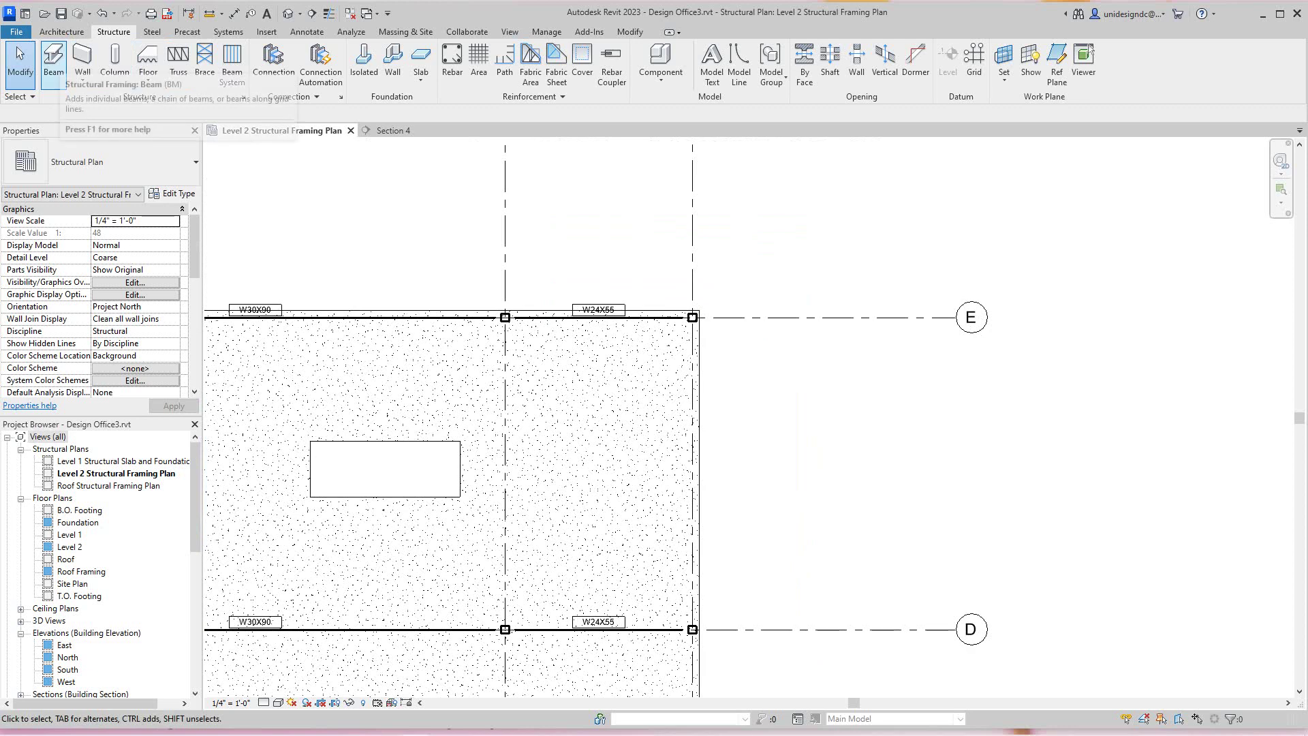
- Place a W Shapes W24X55 beam along Grid 6 between the columns at Grids E and D
left_click(54, 60)
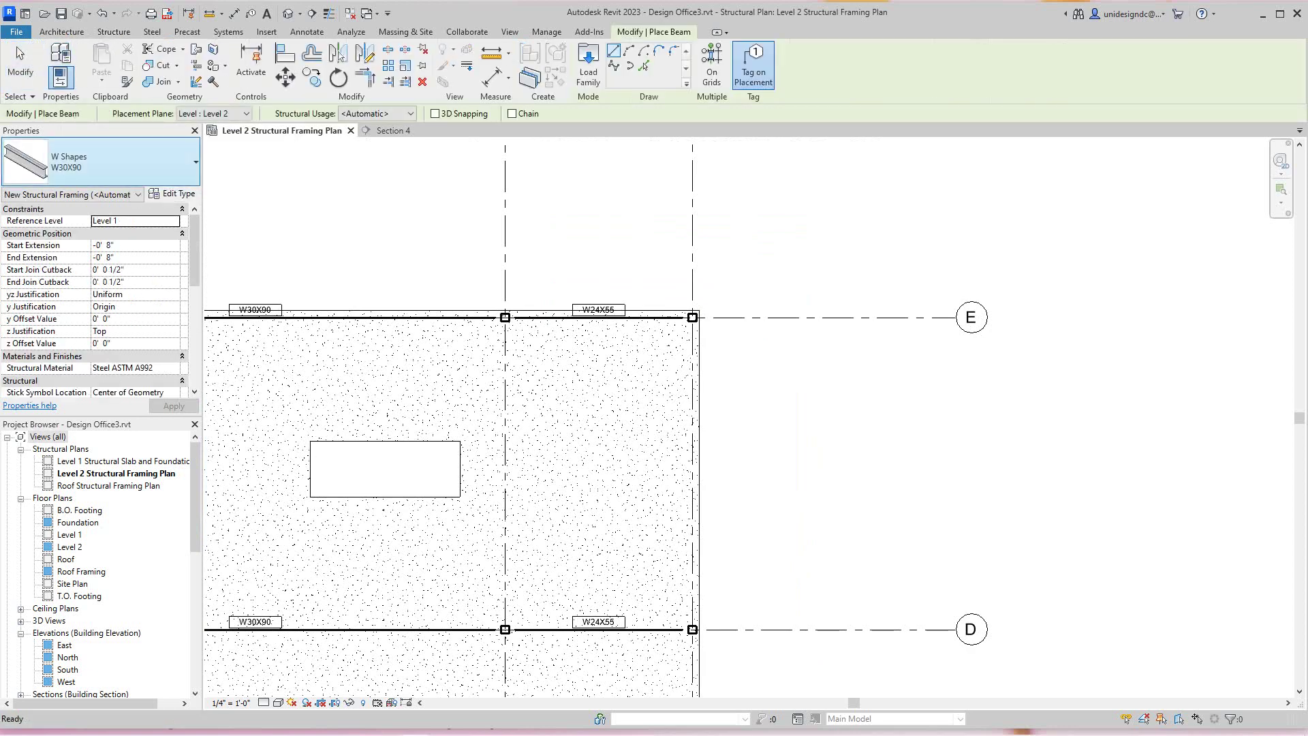
left_click(136, 162)
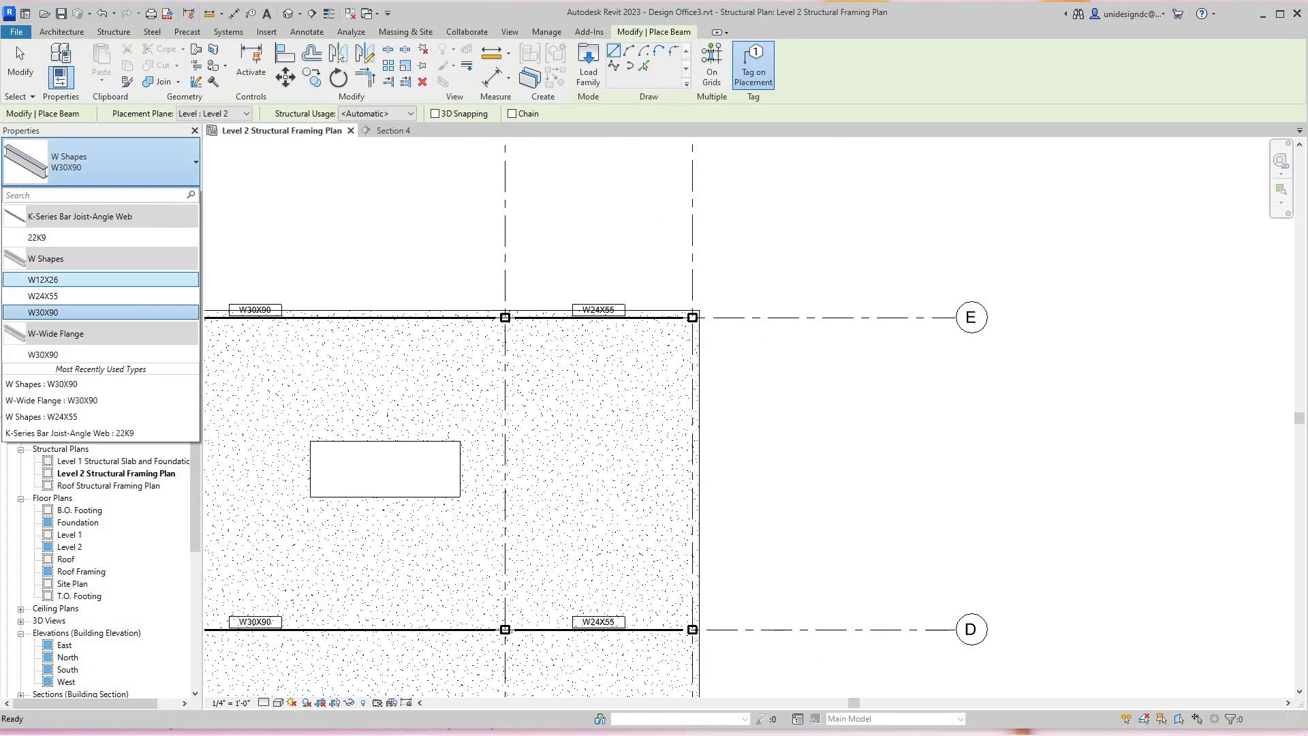
left_click(68, 296)
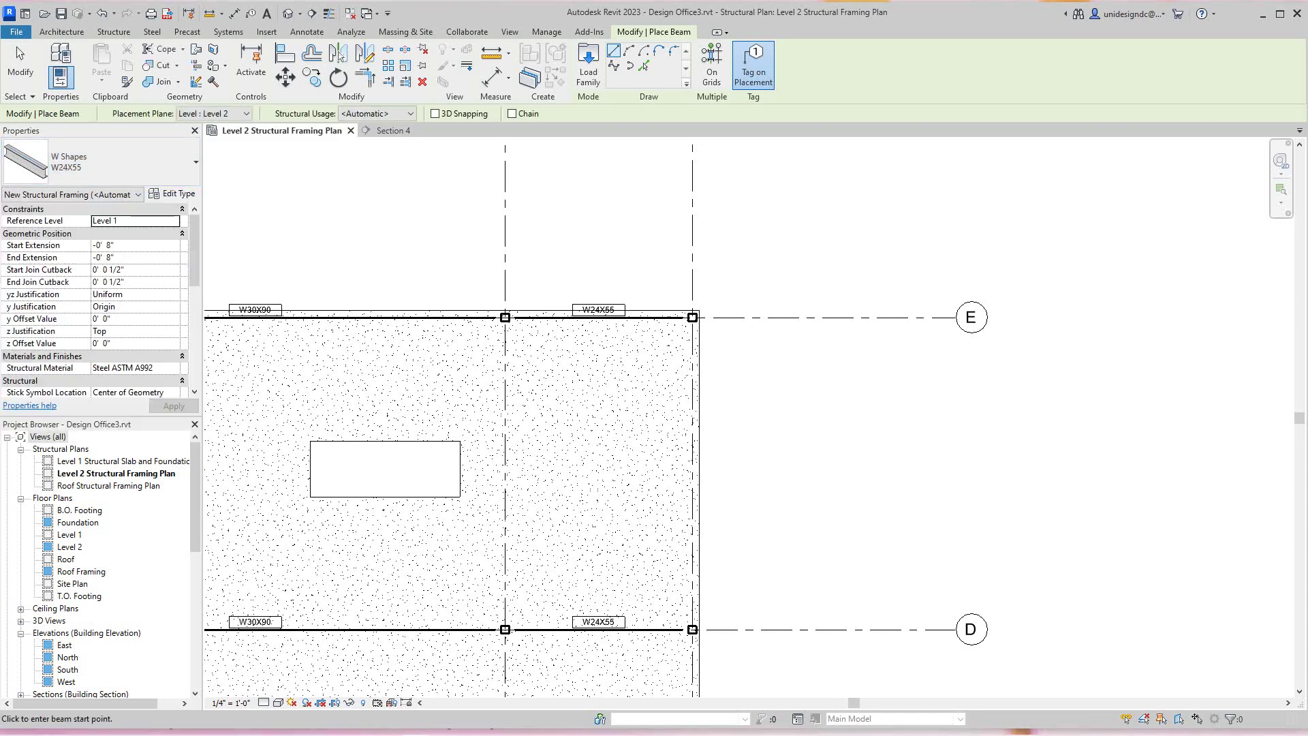
scroll(668, 318, "up", 2)
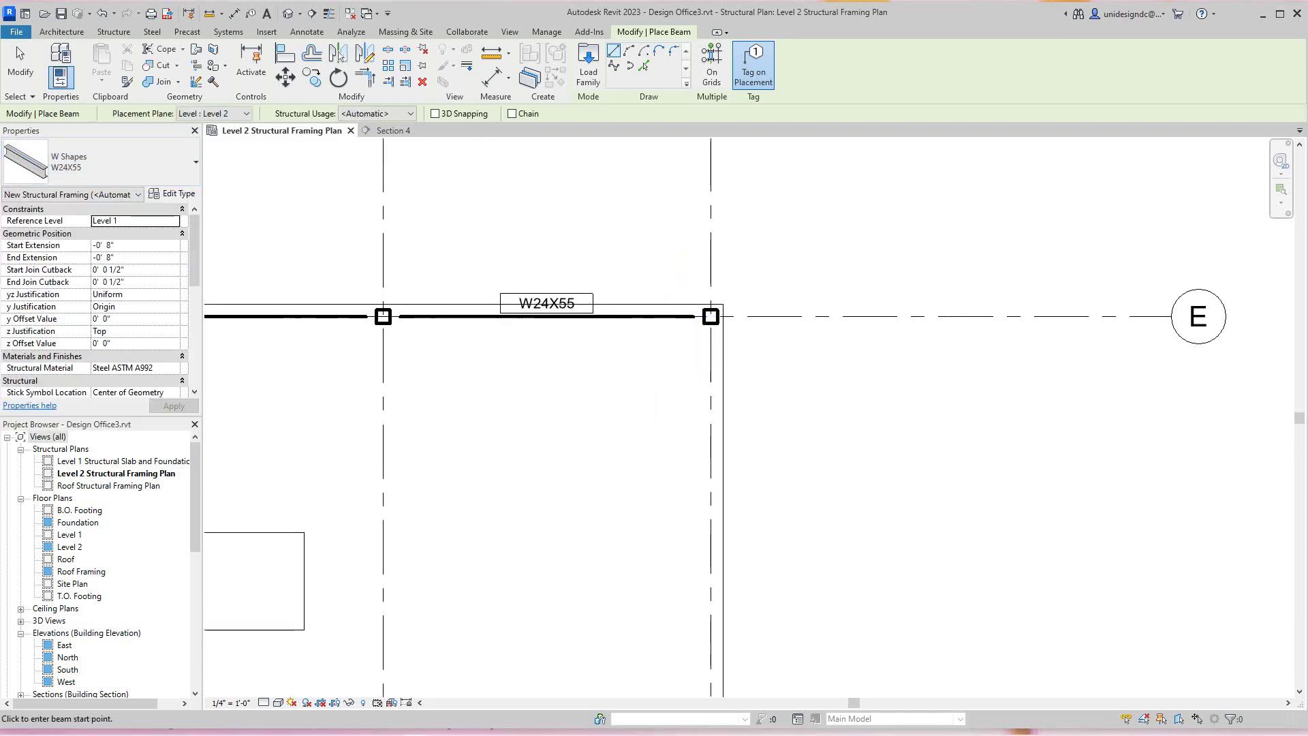
left_click(711, 316)
scroll(682, 614, "down", 1)
middle_click_drag(664, 682, 658, 380)
left_click(663, 570)
scroll(675, 566, "down", 1)
scroll(735, 357, "down", 1)
middle_click_drag(728, 451, 710, 404)
scroll(709, 409, "down", 1)
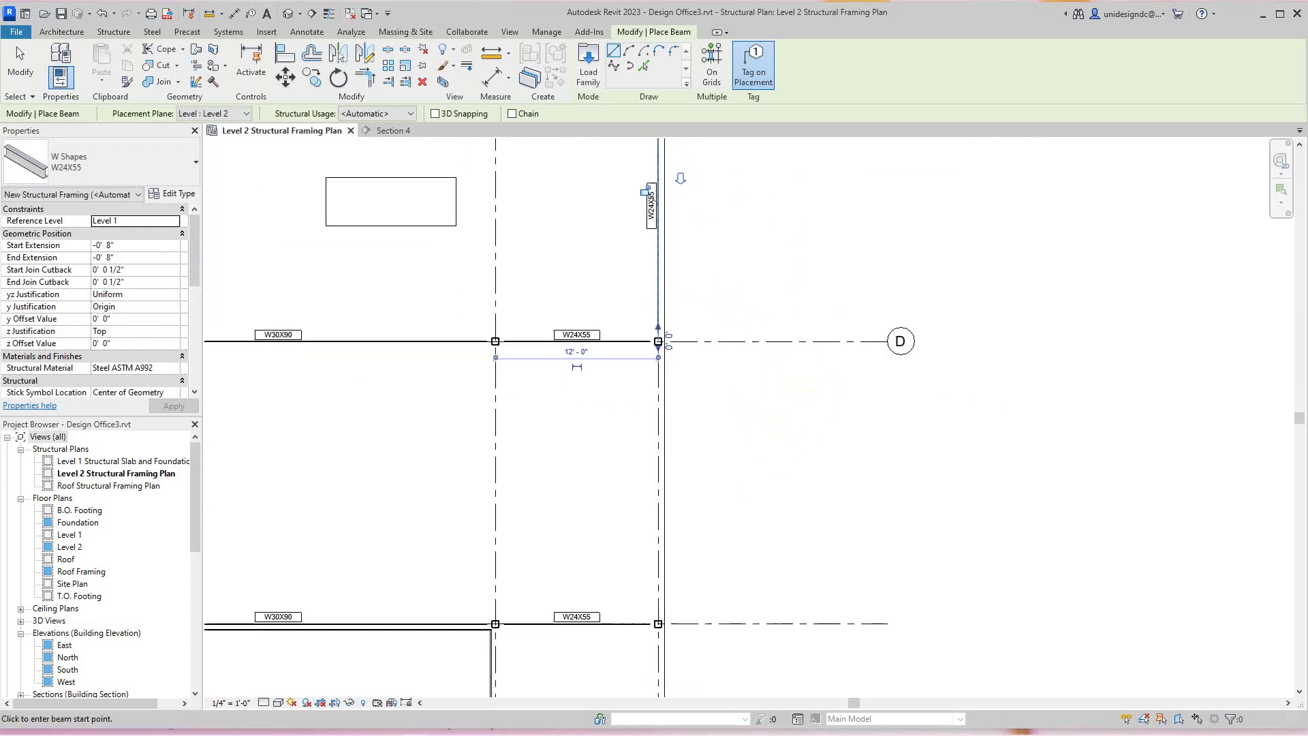
- Place a W24X55 beam along Grid 6 from the Grid D column to the next column south
scroll(685, 426, "up", 3)
left_click(645, 295)
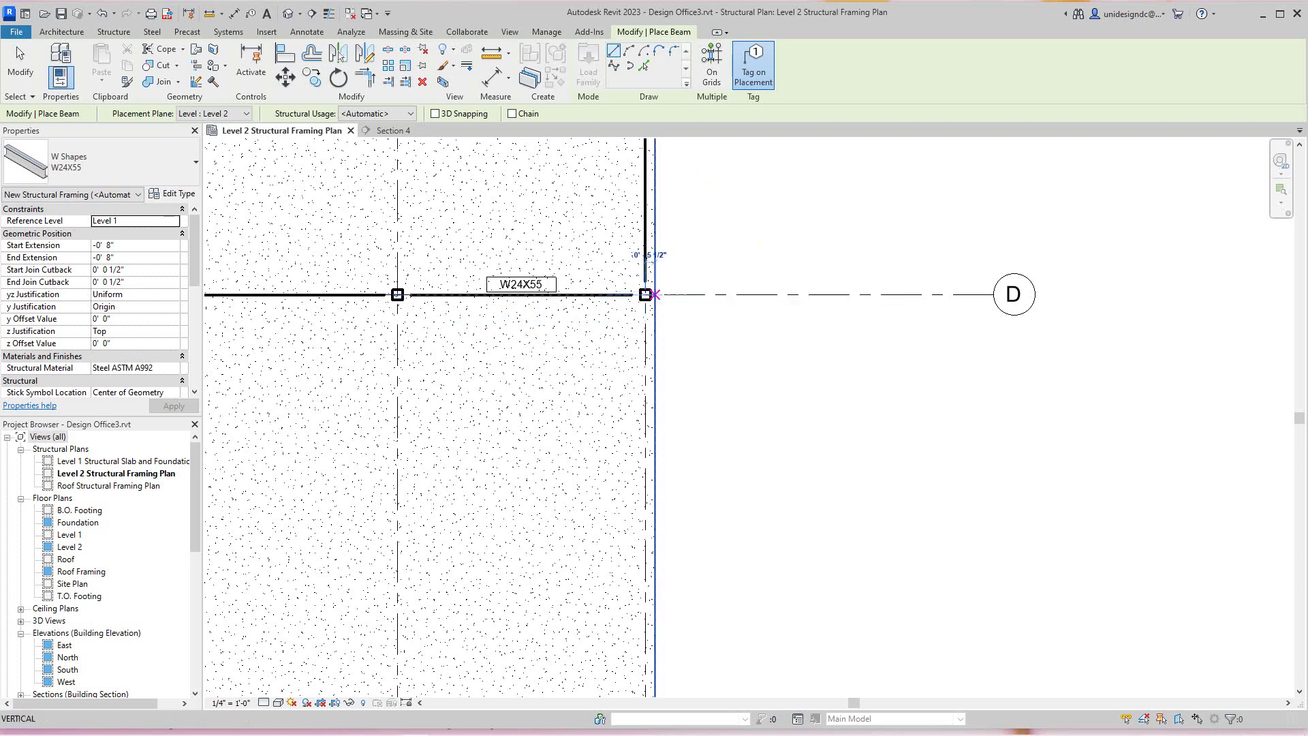
scroll(713, 524, "down", 3)
middle_click_drag(709, 526, 648, 343)
scroll(621, 394, "up", 1)
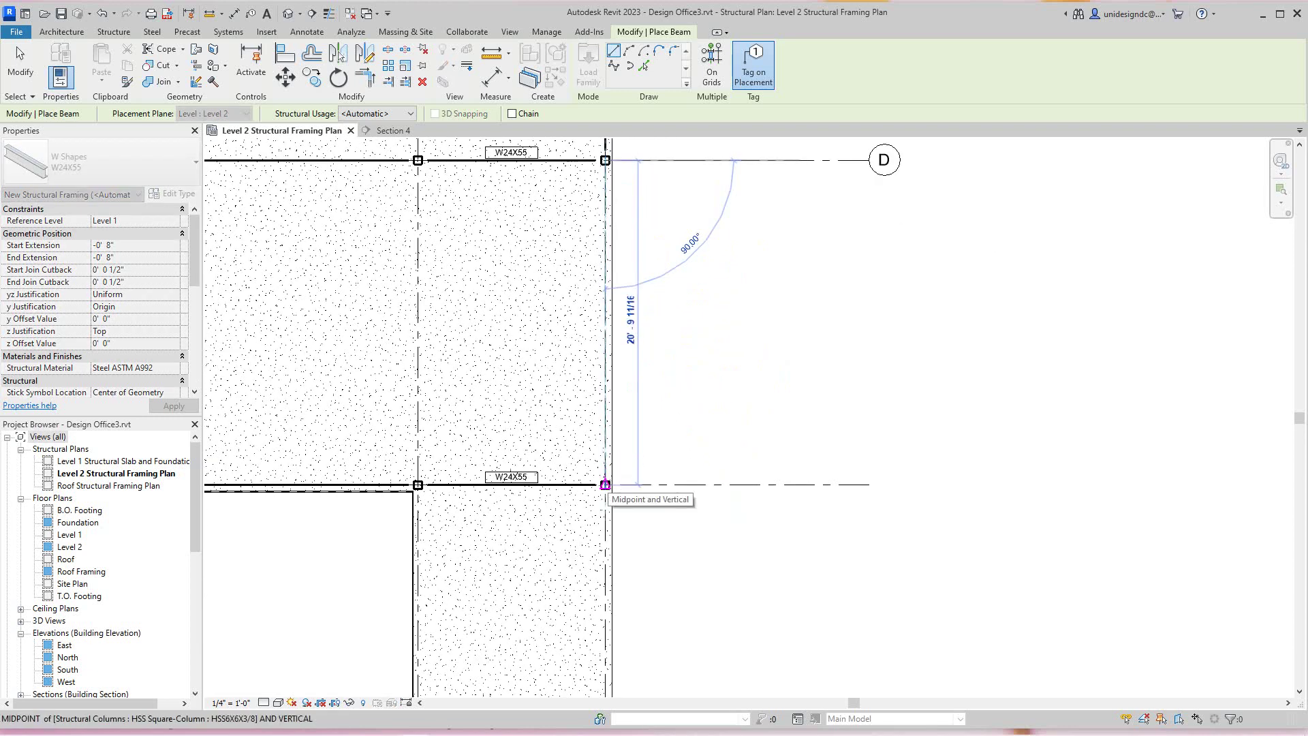
left_click(605, 484)
scroll(696, 484, "down", 1)
middle_click_drag(695, 484, 576, 308)
scroll(714, 476, "down", 1)
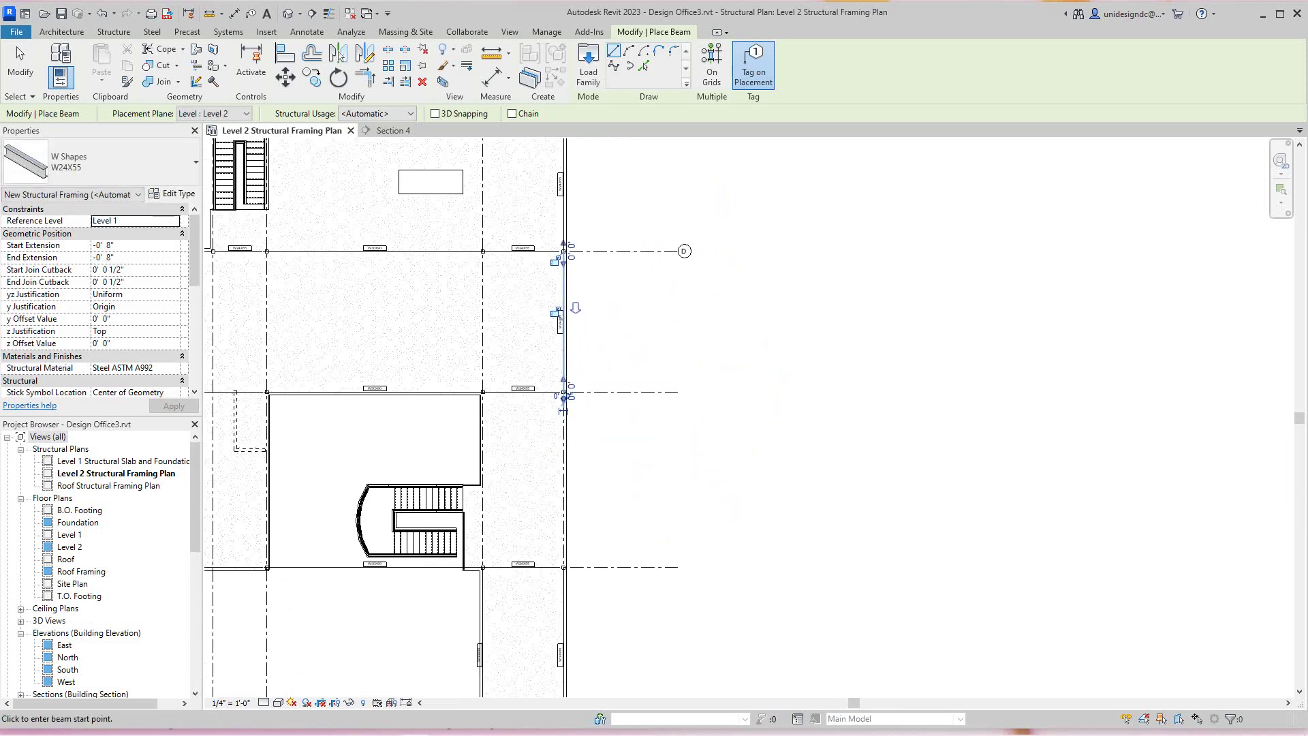
scroll(585, 423, "up", 5)
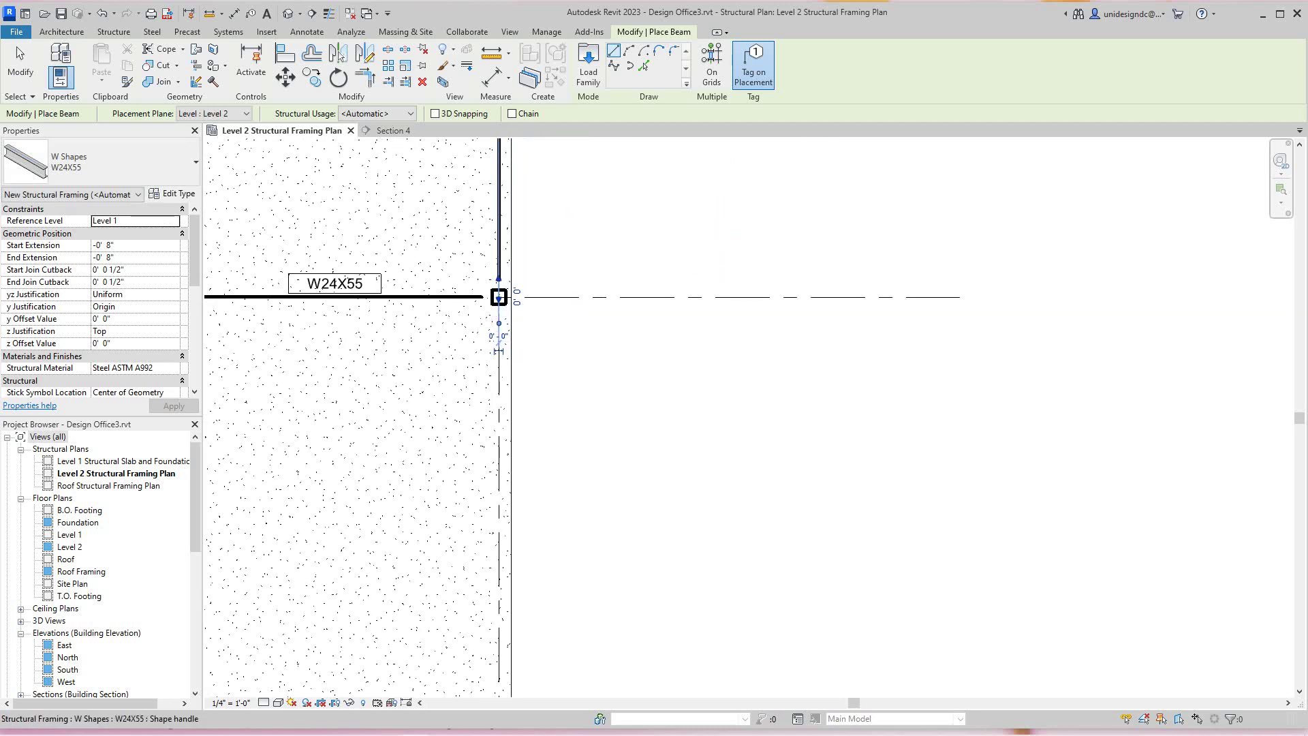
right_click(686, 430)
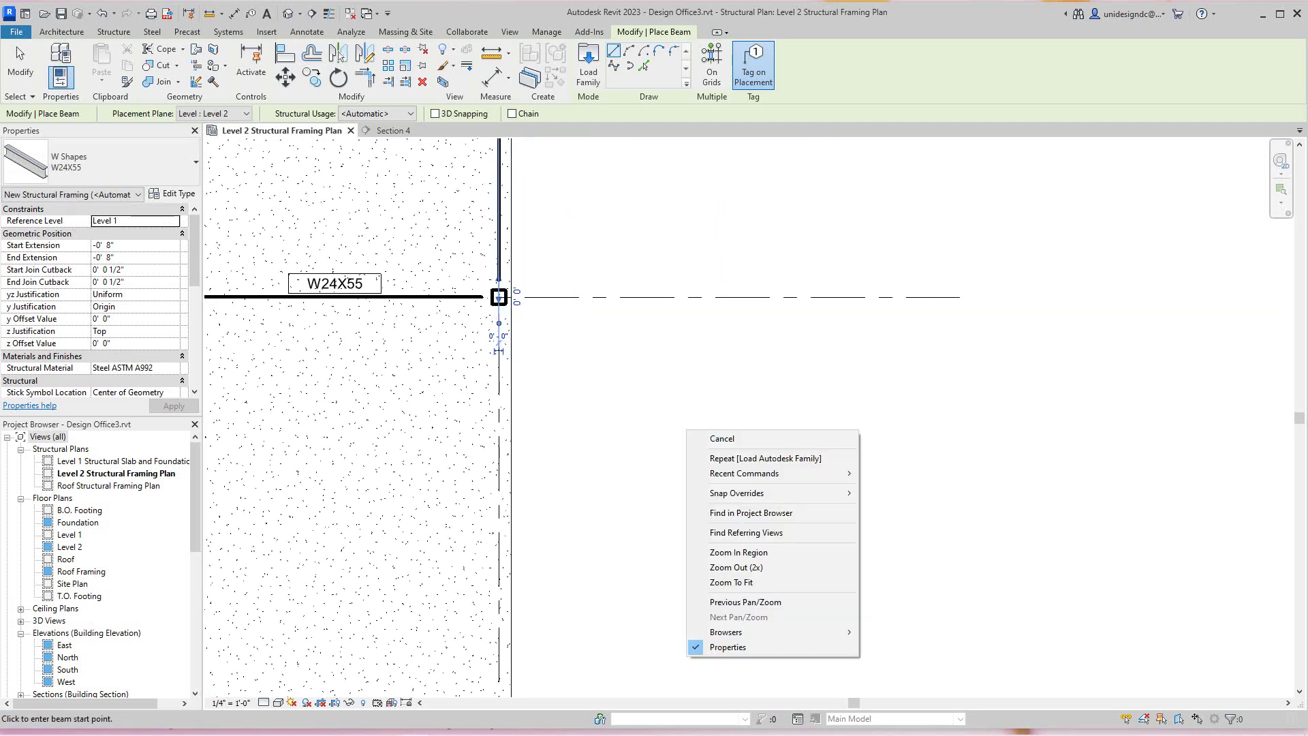
left_click(706, 439)
- Place a W24X55 beam along Grid 6 between the two columns of the bay east of the curved stair
scroll(616, 398, "down", 2)
middle_click_drag(616, 398, 639, 570)
mouse_move(681, 341)
middle_mouse_down()
mouse_move(689, 552)
mouse_move(687, 249)
middle_mouse_up()
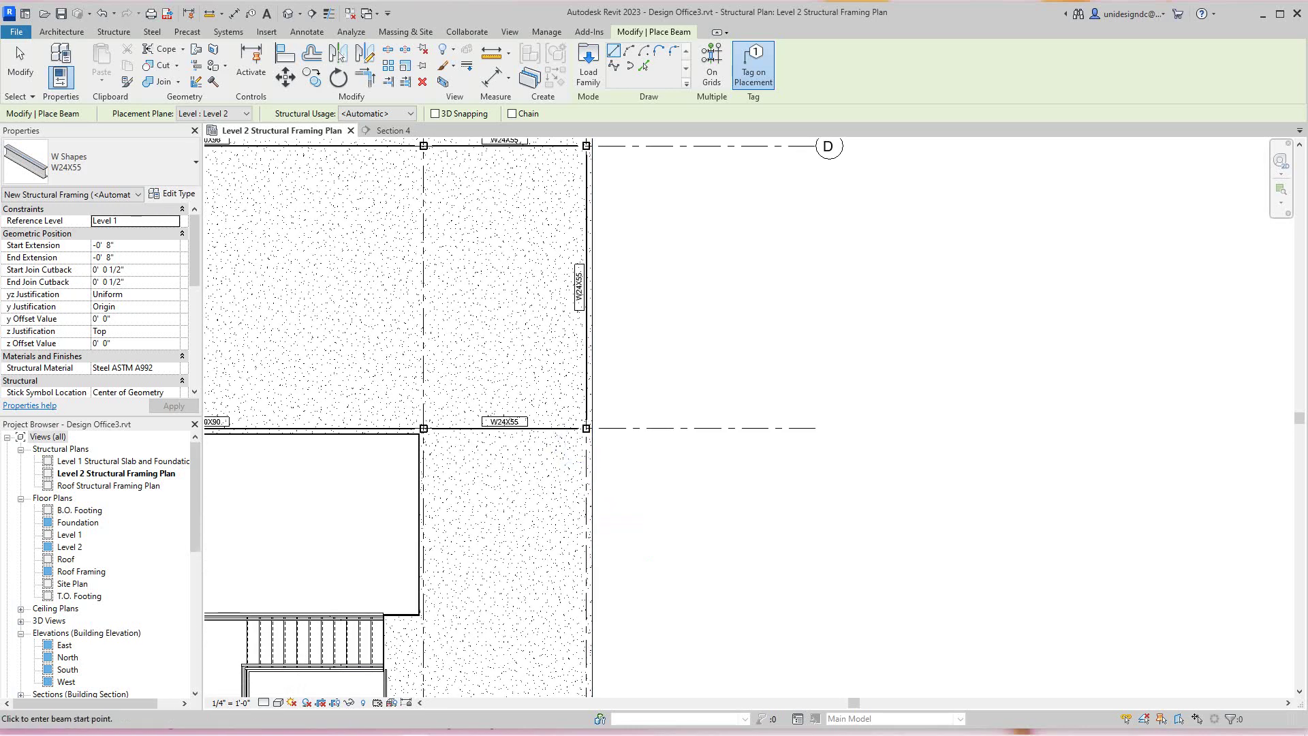
mouse_move(581, 445)
middle_mouse_down()
mouse_move(591, 357)
mouse_move(596, 381)
middle_mouse_up()
scroll(593, 358, "up", 1)
middle_click_drag(706, 190, 710, 211)
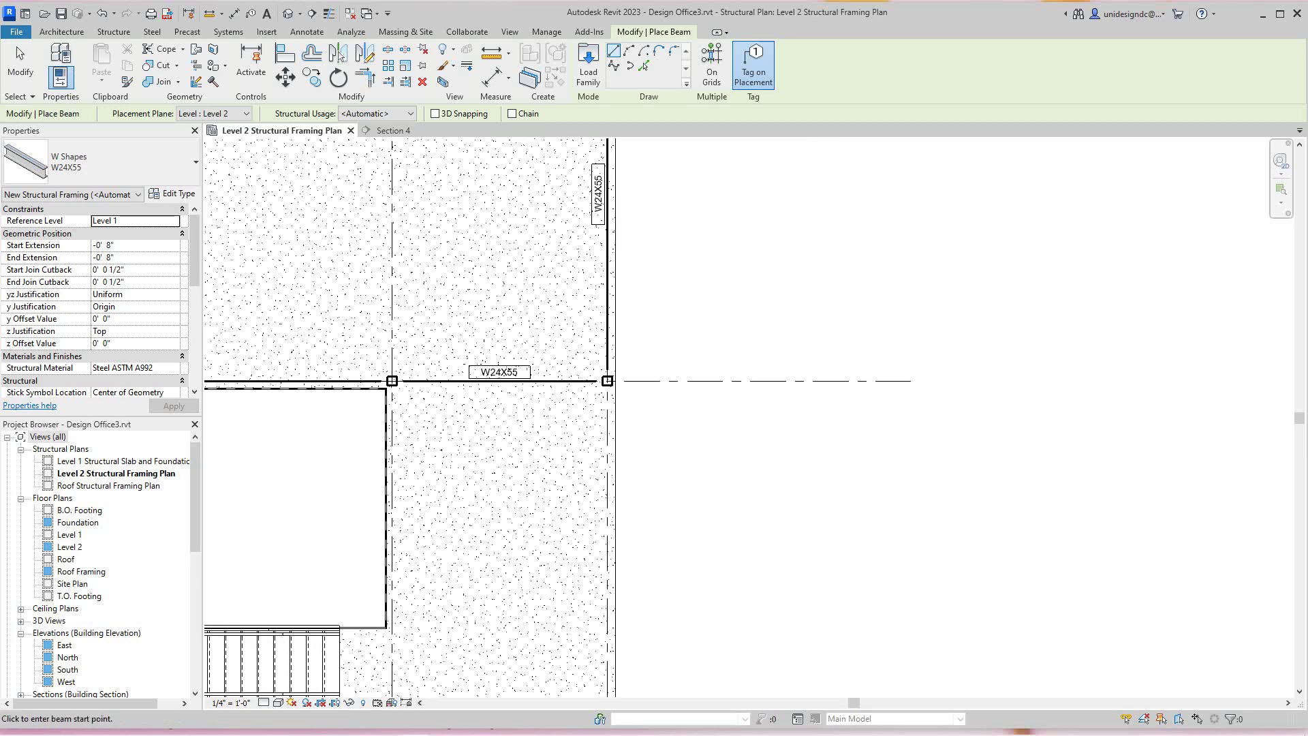
middle_click_drag(583, 399, 582, 552)
scroll(583, 552, "up", 1)
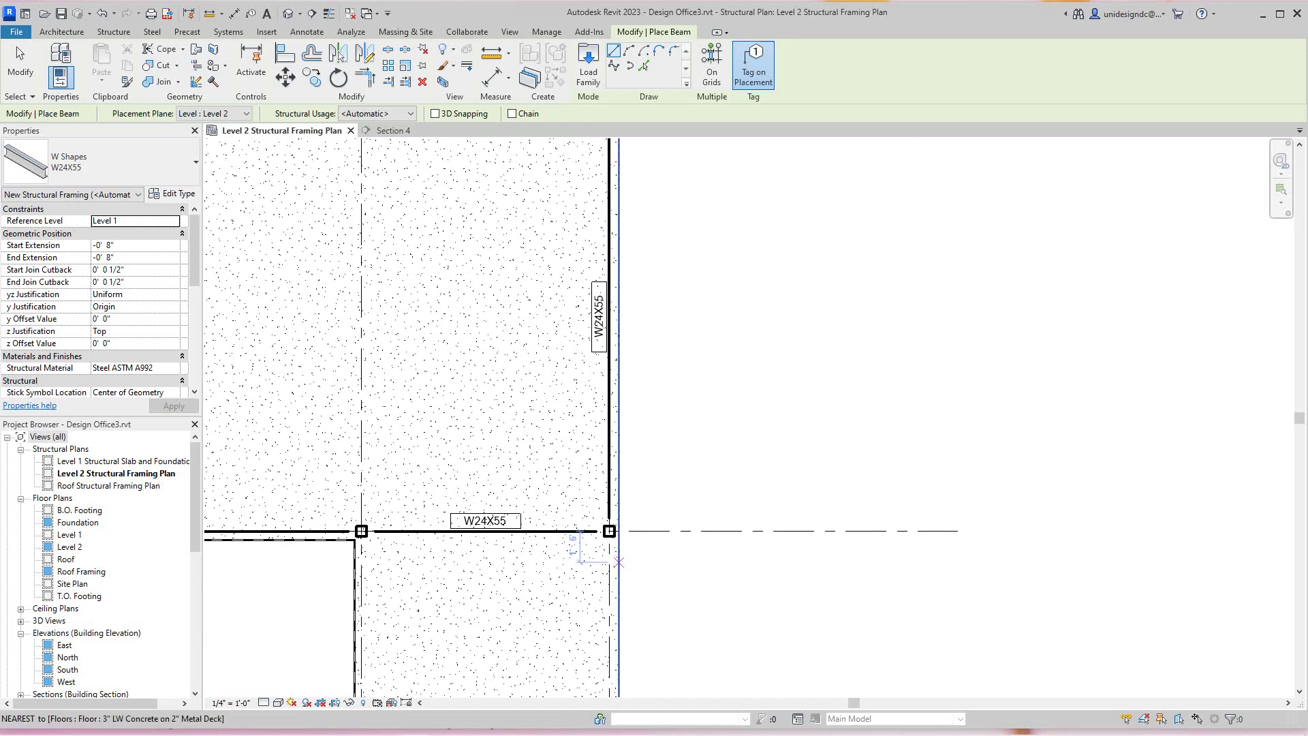
left_click(609, 531)
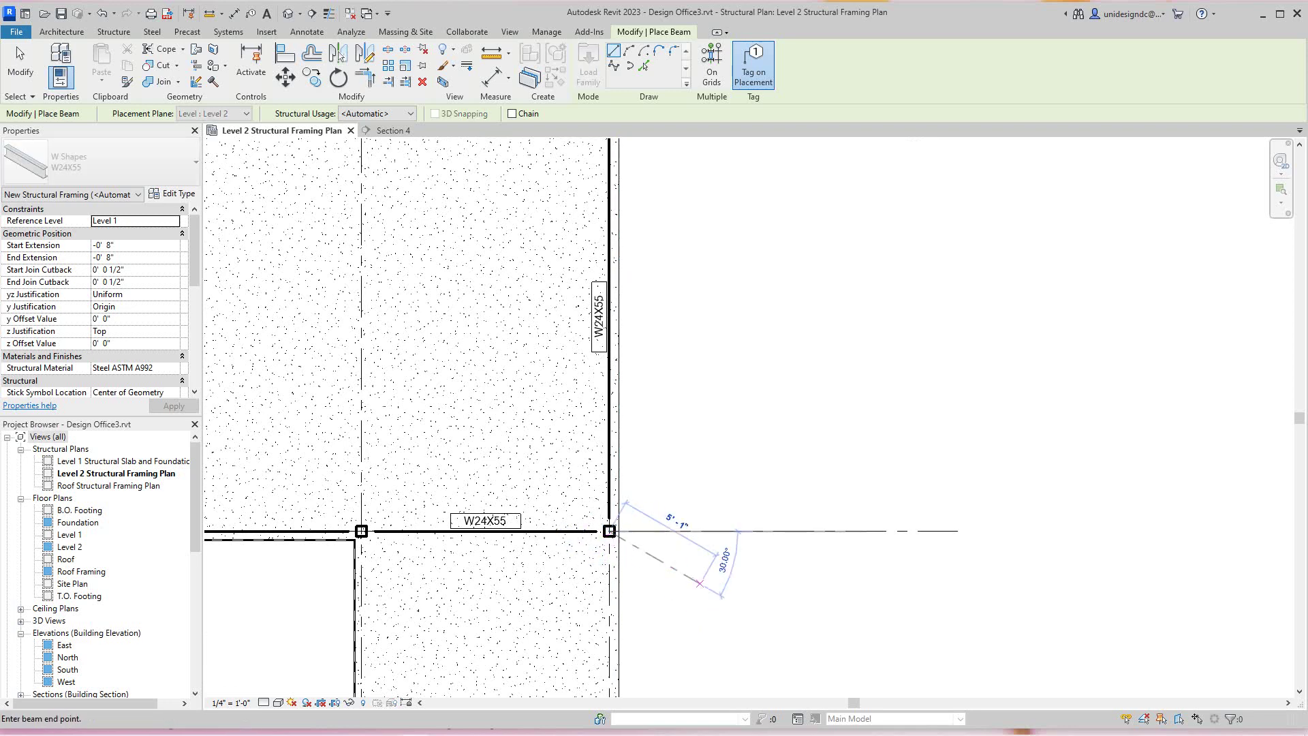
scroll(675, 586, "down", 1)
middle_click_drag(675, 586, 576, 296)
scroll(576, 297, "down", 1)
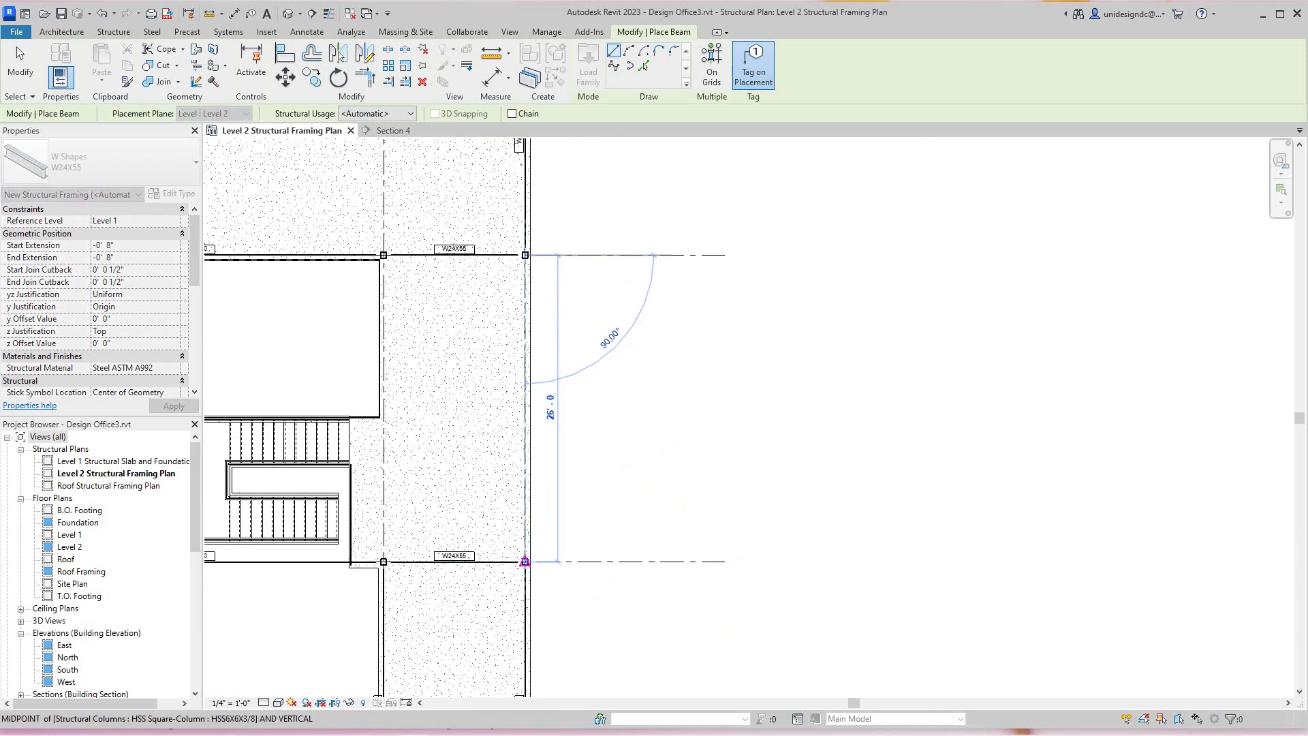
scroll(525, 563, "up", 5)
left_click(524, 558)
scroll(594, 315, "down", 3)
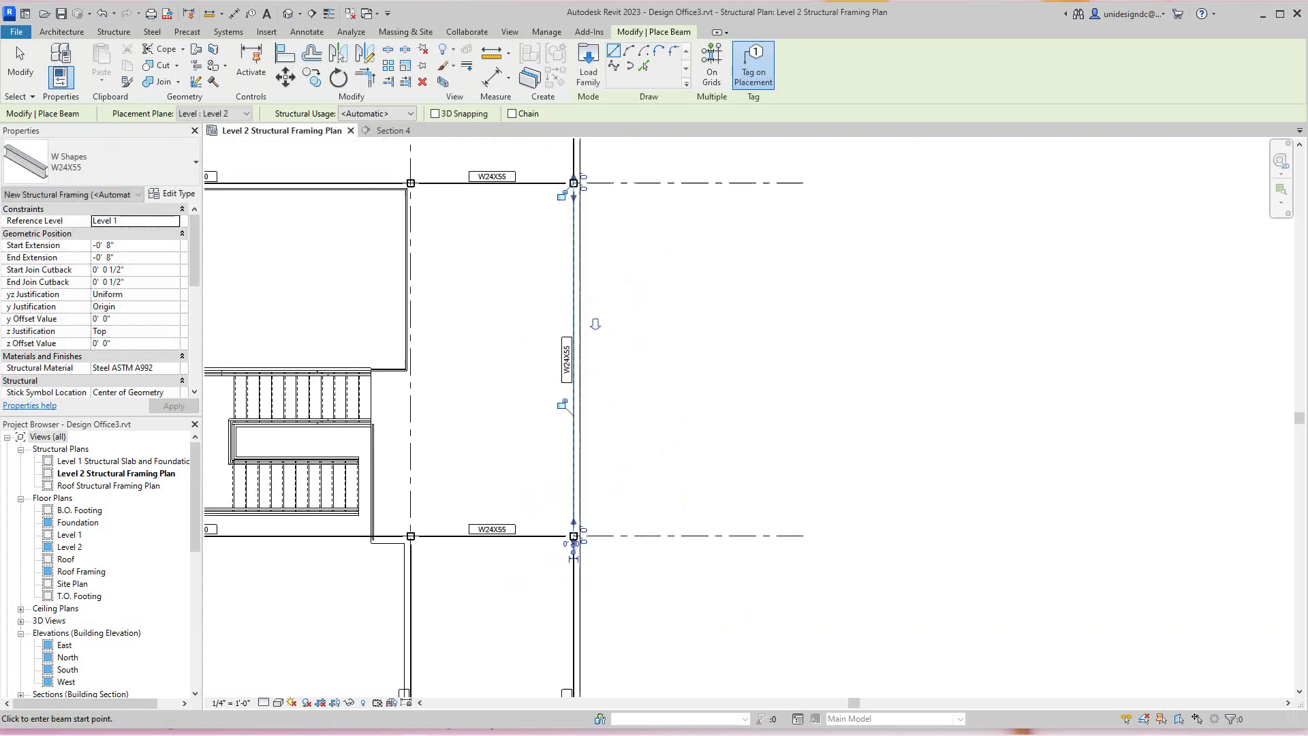
- Review the Grid 6 beams from the narrow slab extension up to the full Level 2 plan
scroll(576, 428, "up", 2)
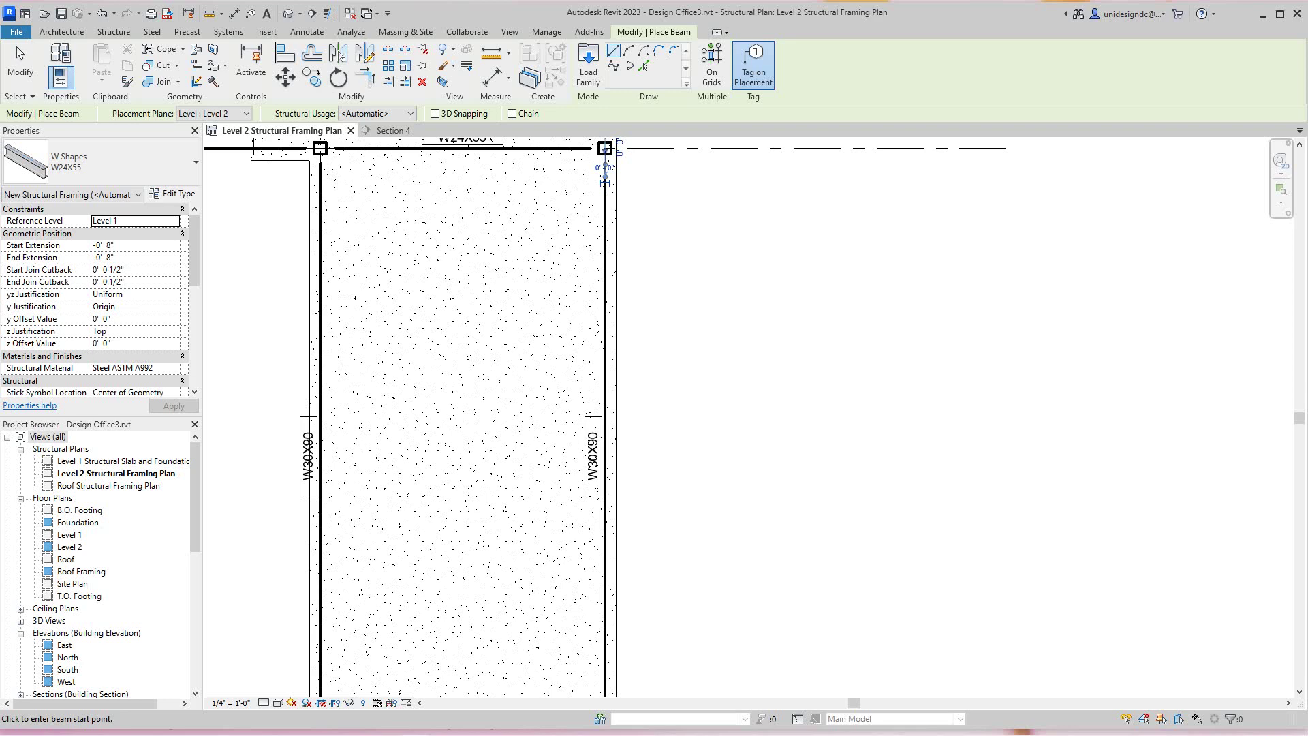
middle_click_drag(725, 519, 709, 553)
scroll(710, 553, "down", 2)
middle_click_drag(714, 489, 725, 566)
scroll(725, 566, "down", 1)
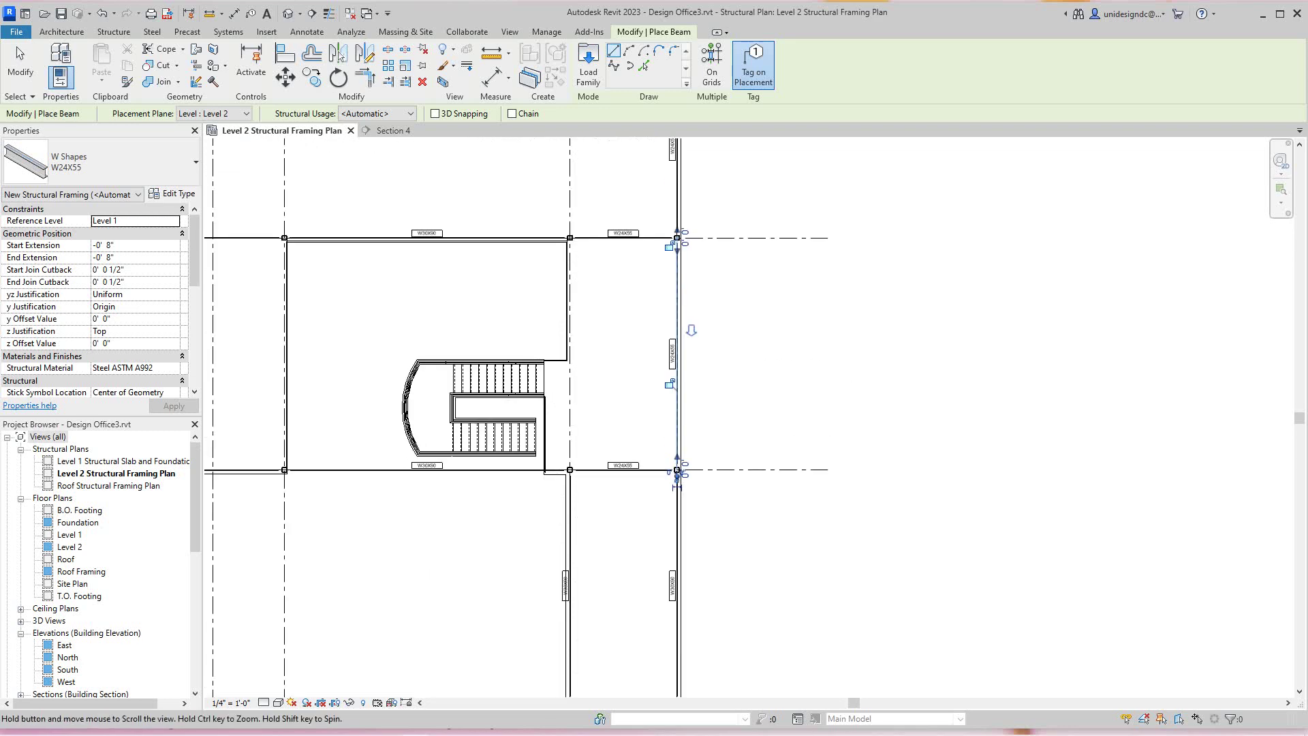
middle_click_drag(790, 527, 847, 514)
scroll(818, 569, "down", 3)
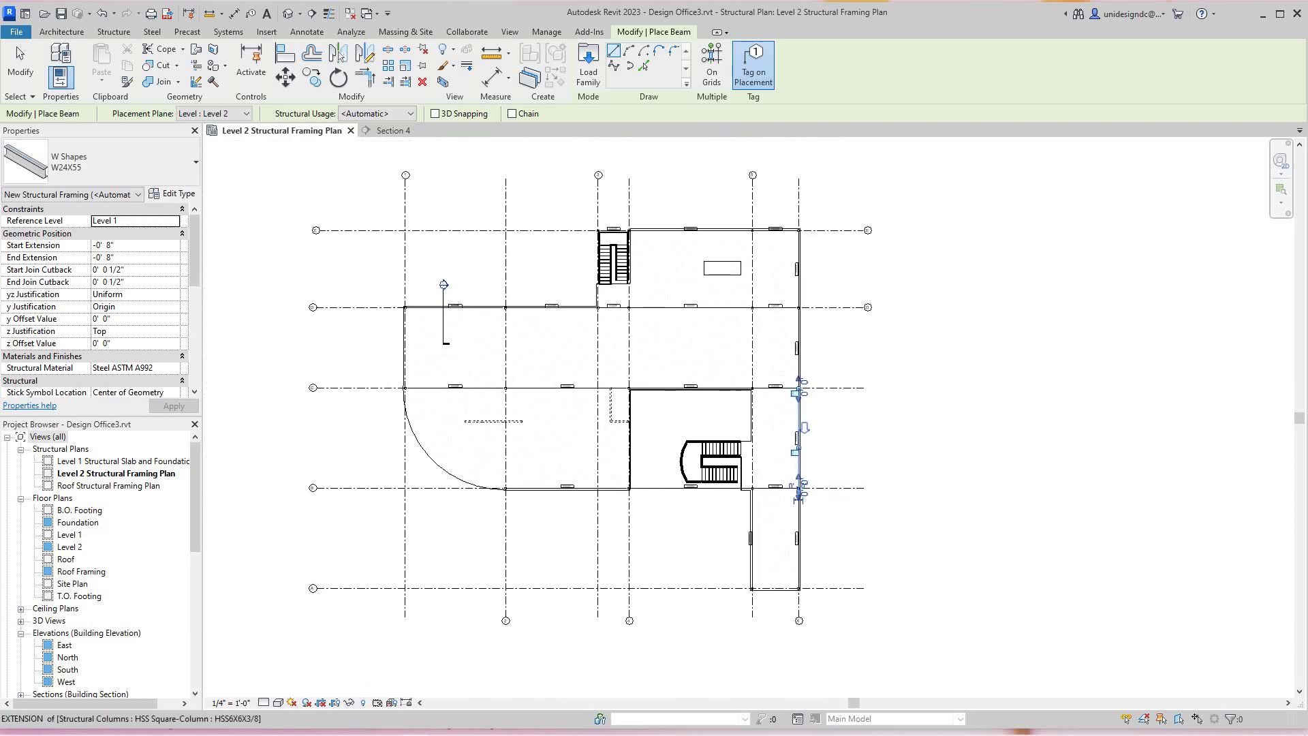
scroll(850, 381, "up", 2)
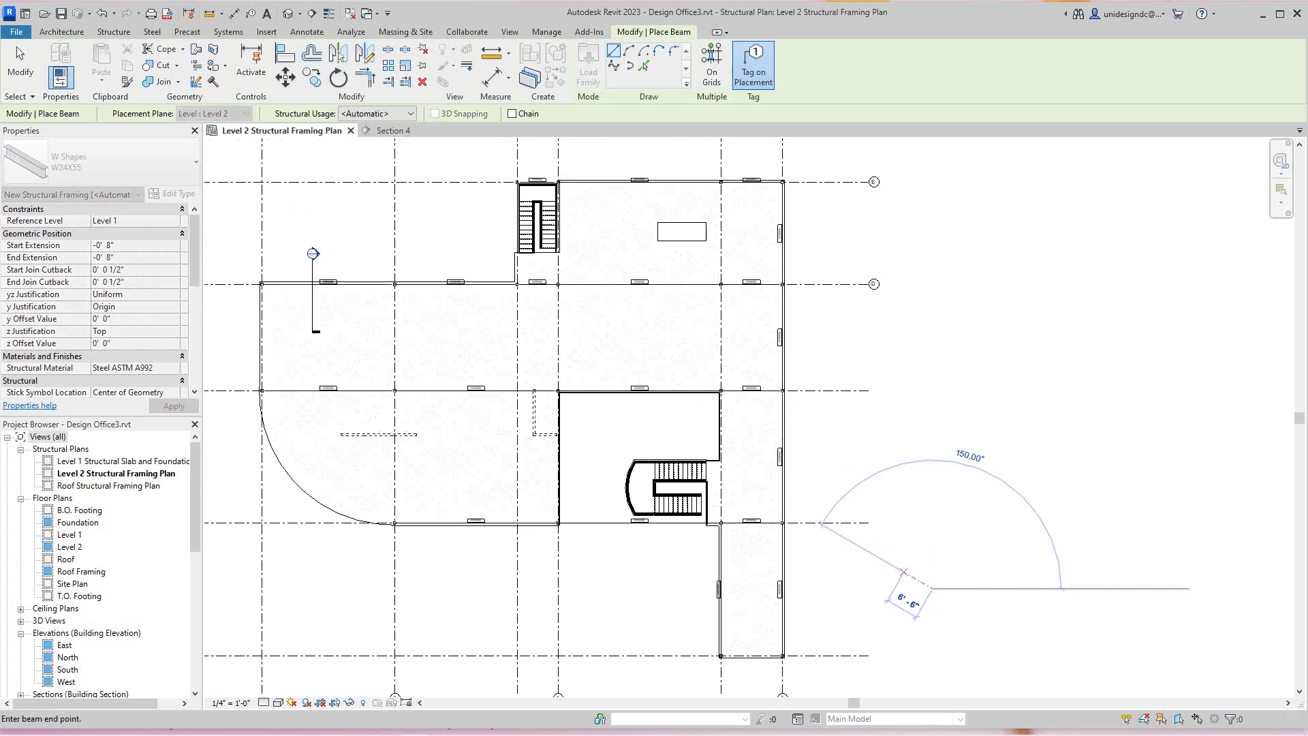
scroll(890, 564, "up", 1)
right_click(939, 567)
left_click(975, 348)
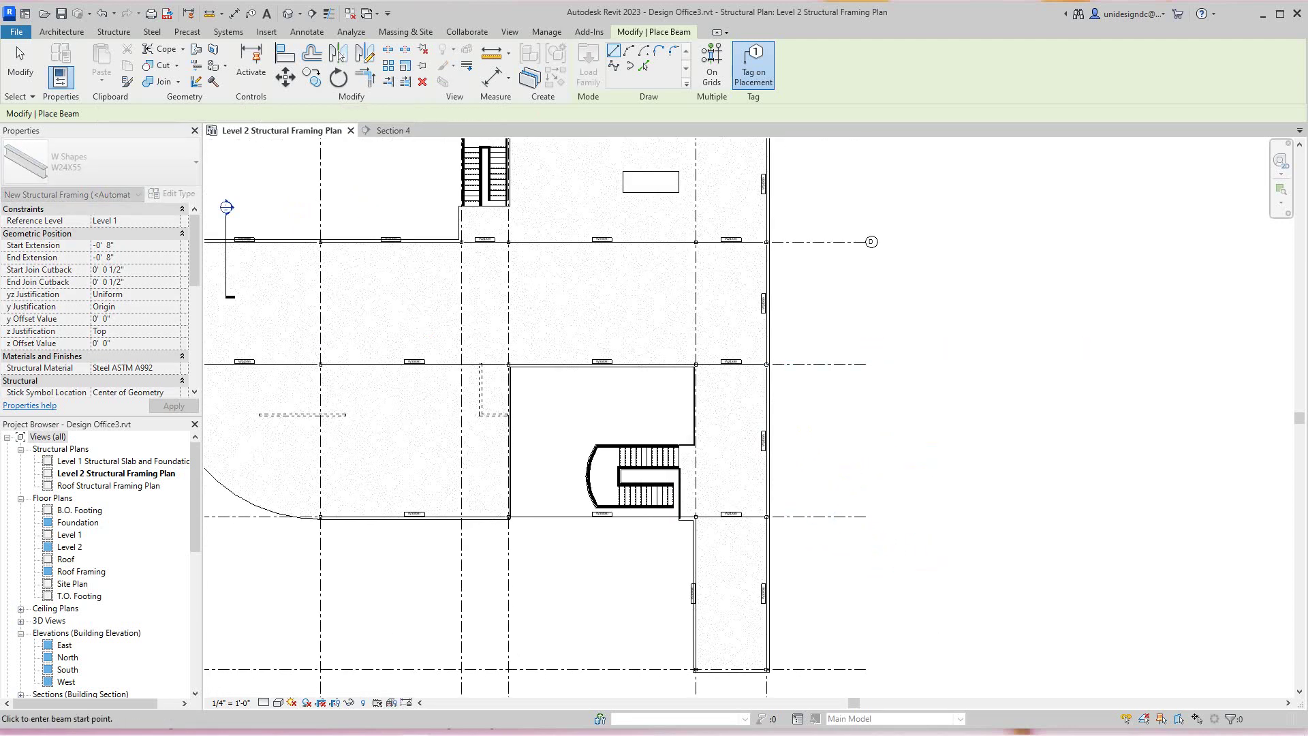
- Set the plan view's detail level to Fine and inspect the beams in the upper bays
middle_click_drag(975, 348, 1002, 394)
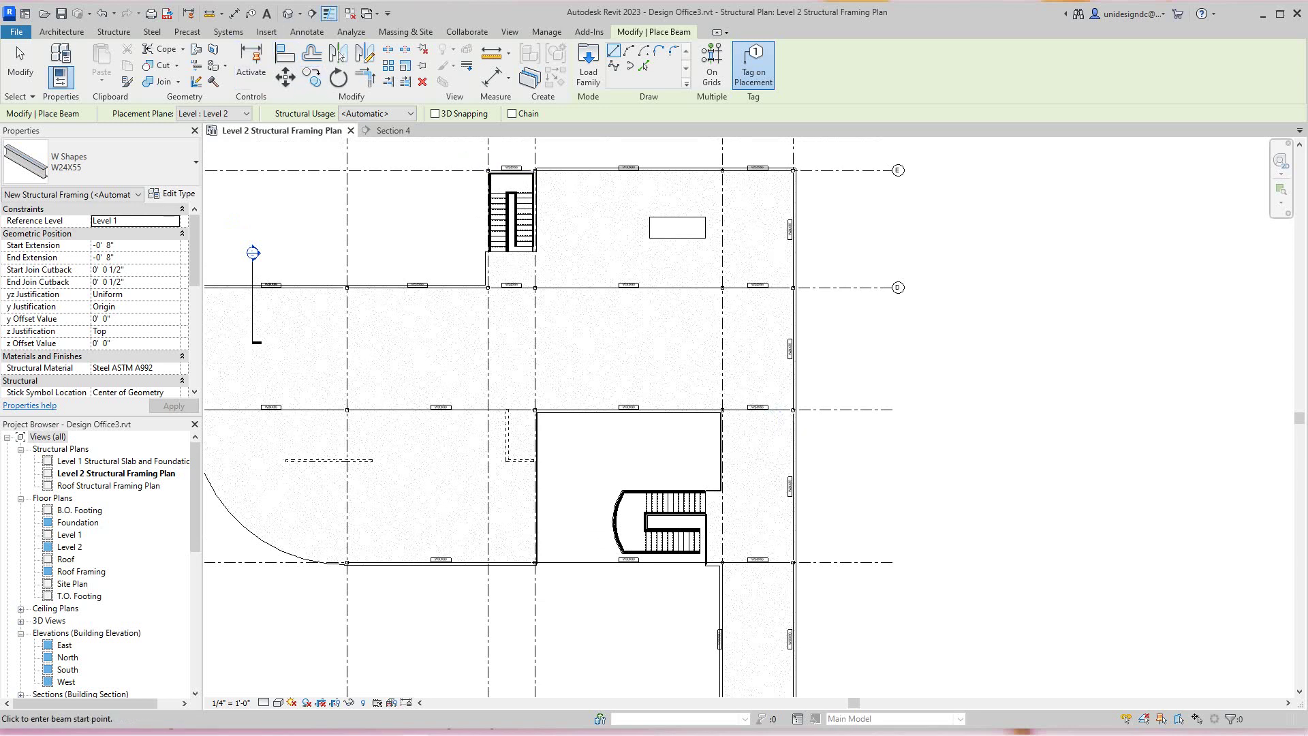
middle_click_drag(654, 409, 757, 484)
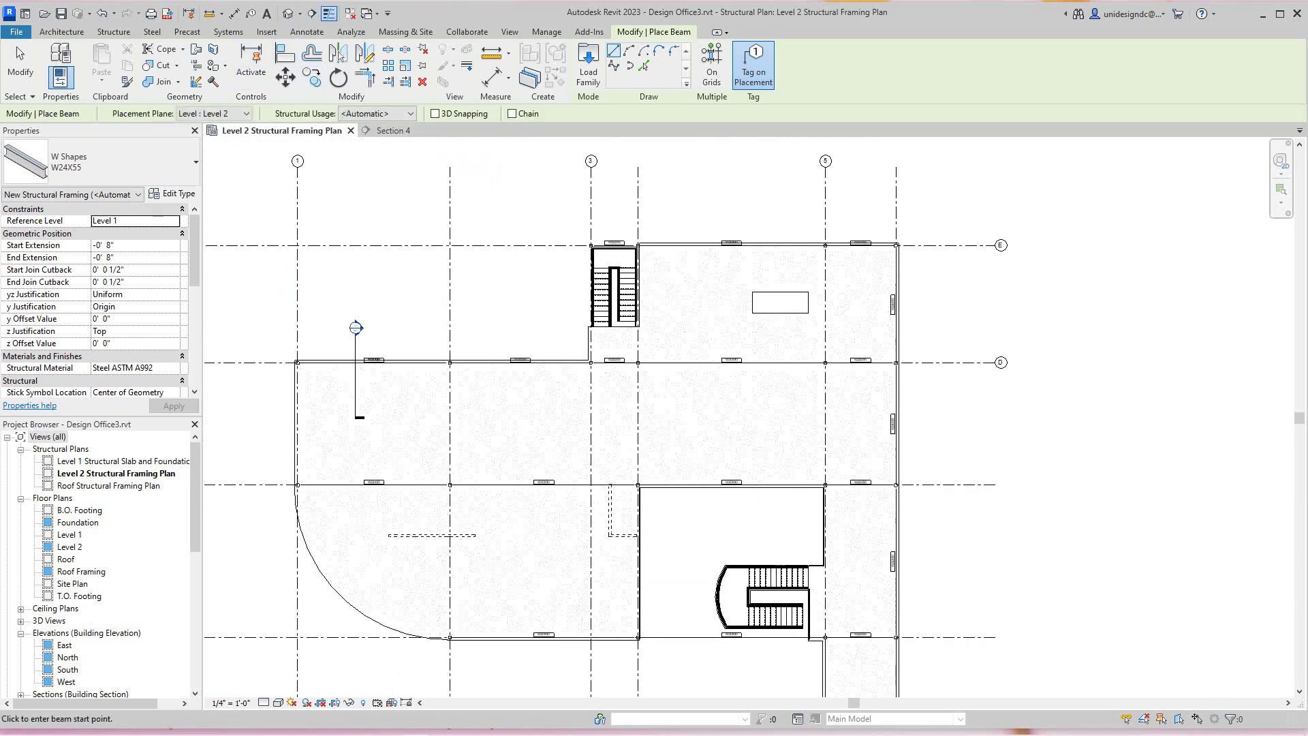
left_click(264, 702)
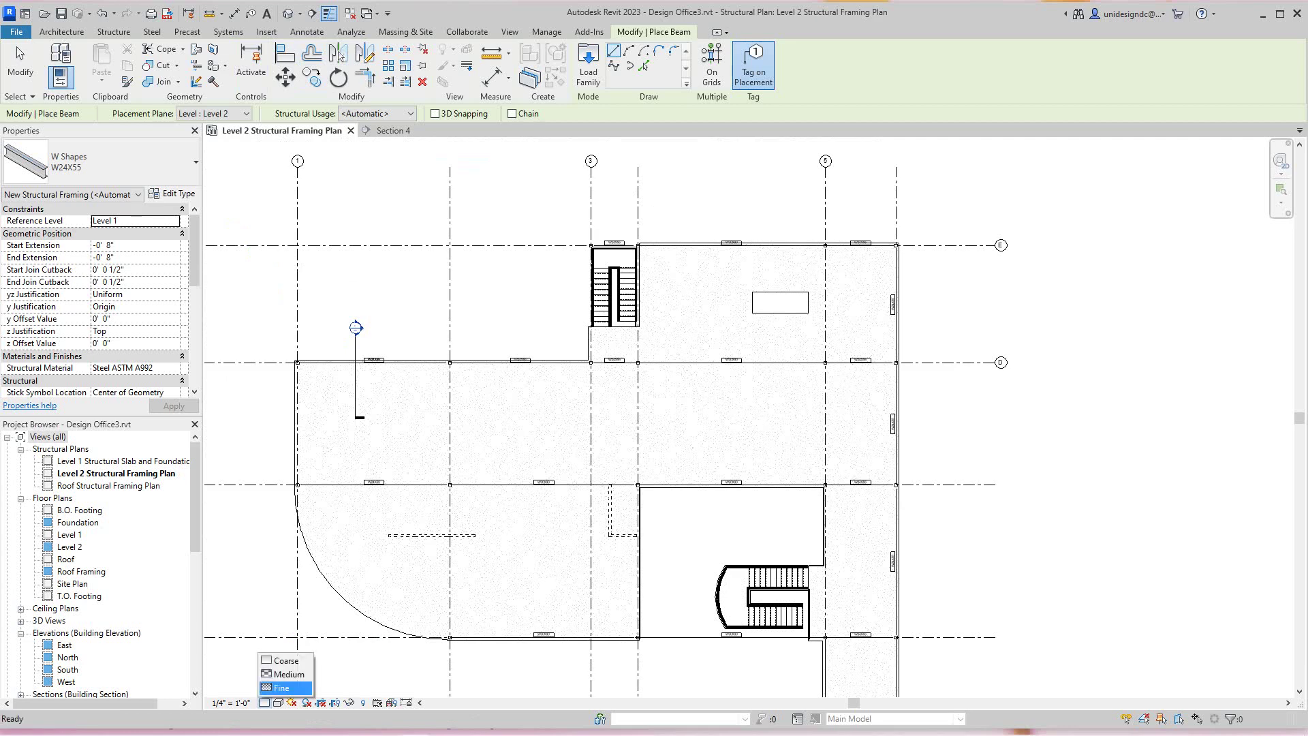
left_click(287, 692)
scroll(776, 438, "up", 2)
middle_click_drag(842, 454, 773, 542)
scroll(753, 495, "down", 1)
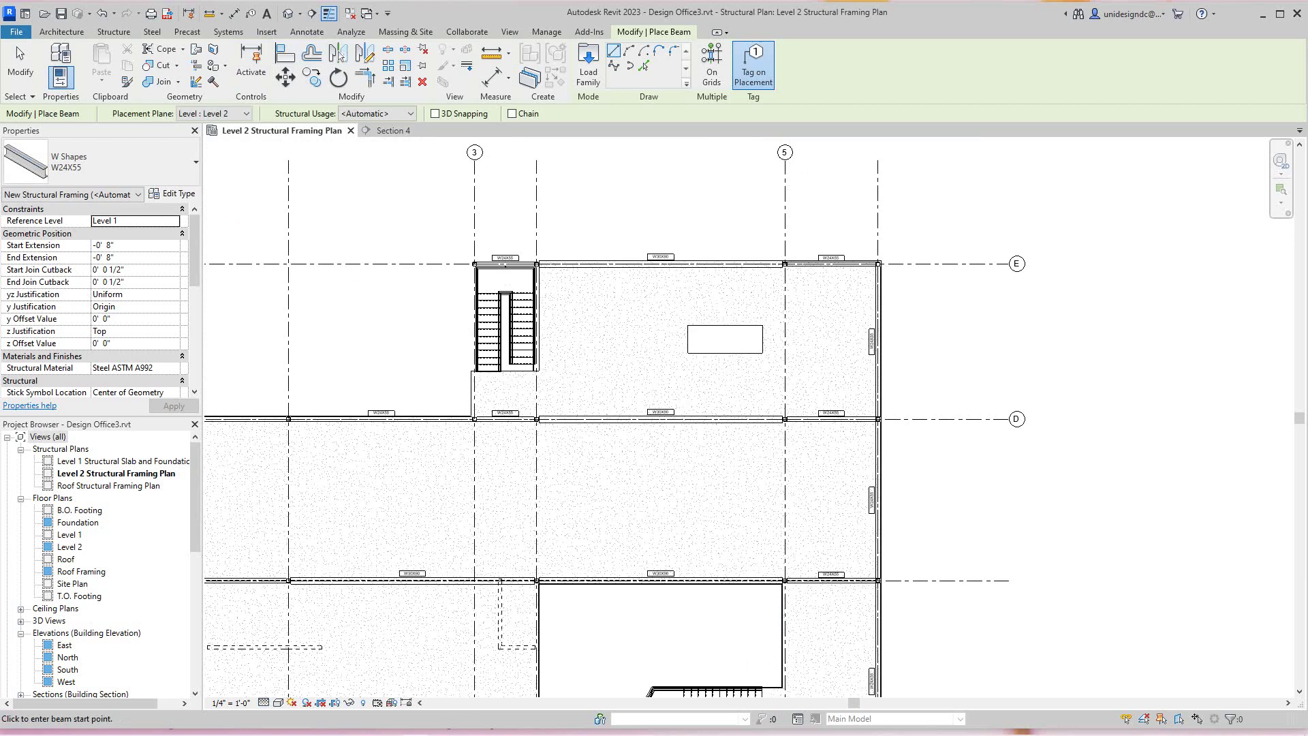
- Place a W24X55 beam along Grid 5 between the columns at Grids E and D
middle_click_drag(682, 409, 534, 451)
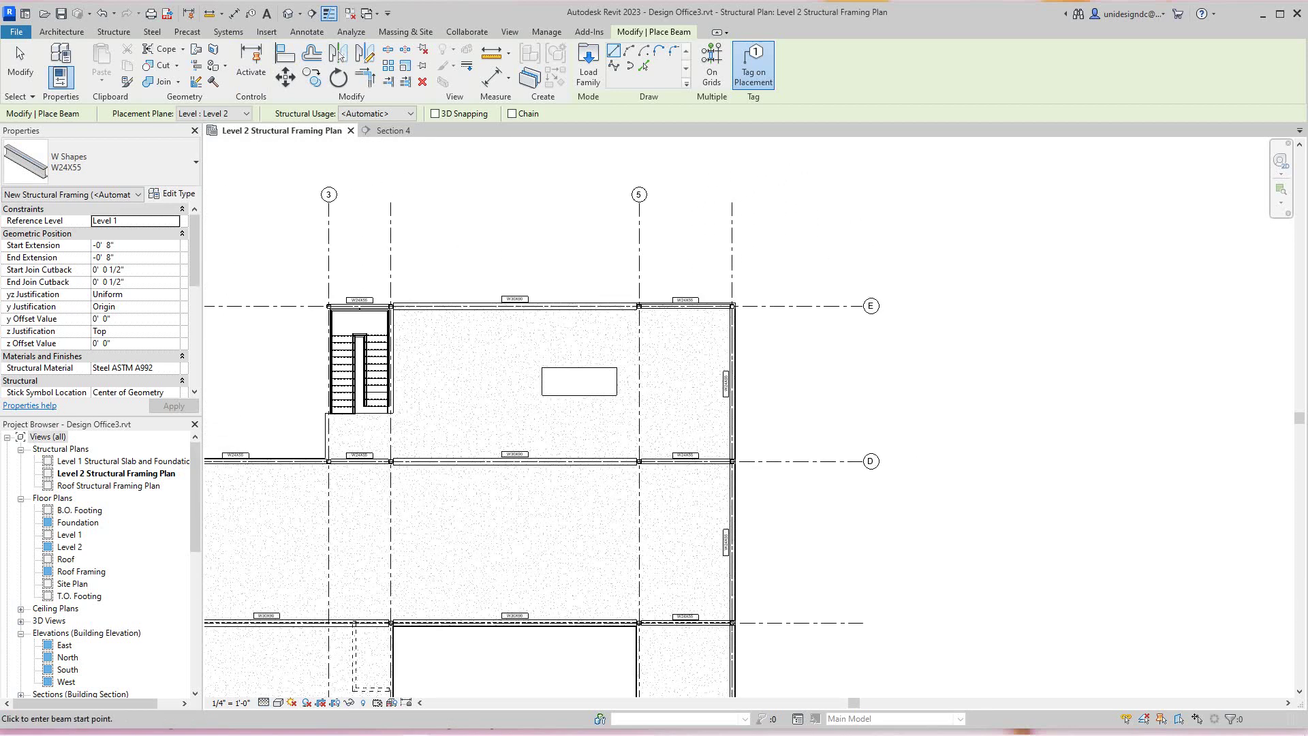
scroll(652, 346, "up", 2)
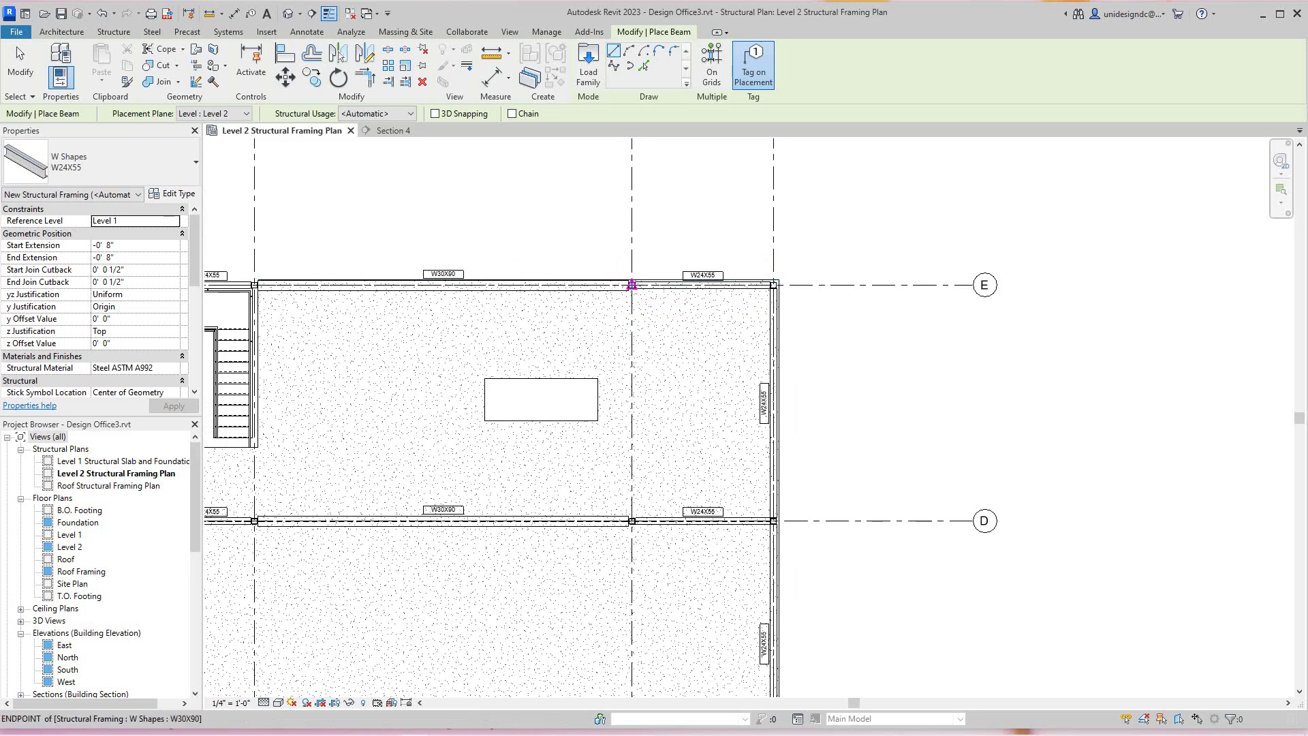
left_click(633, 521)
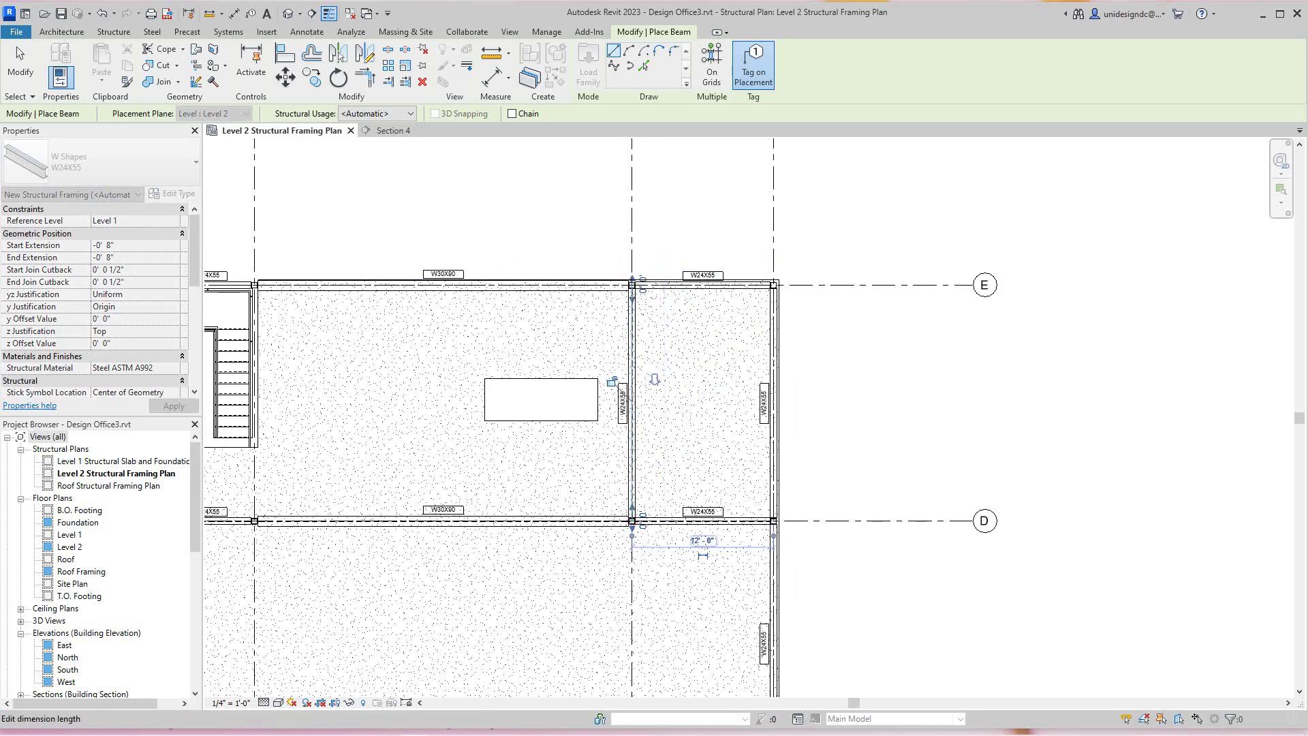
scroll(837, 528, "down", 1)
middle_click_drag(698, 416, 667, 161)
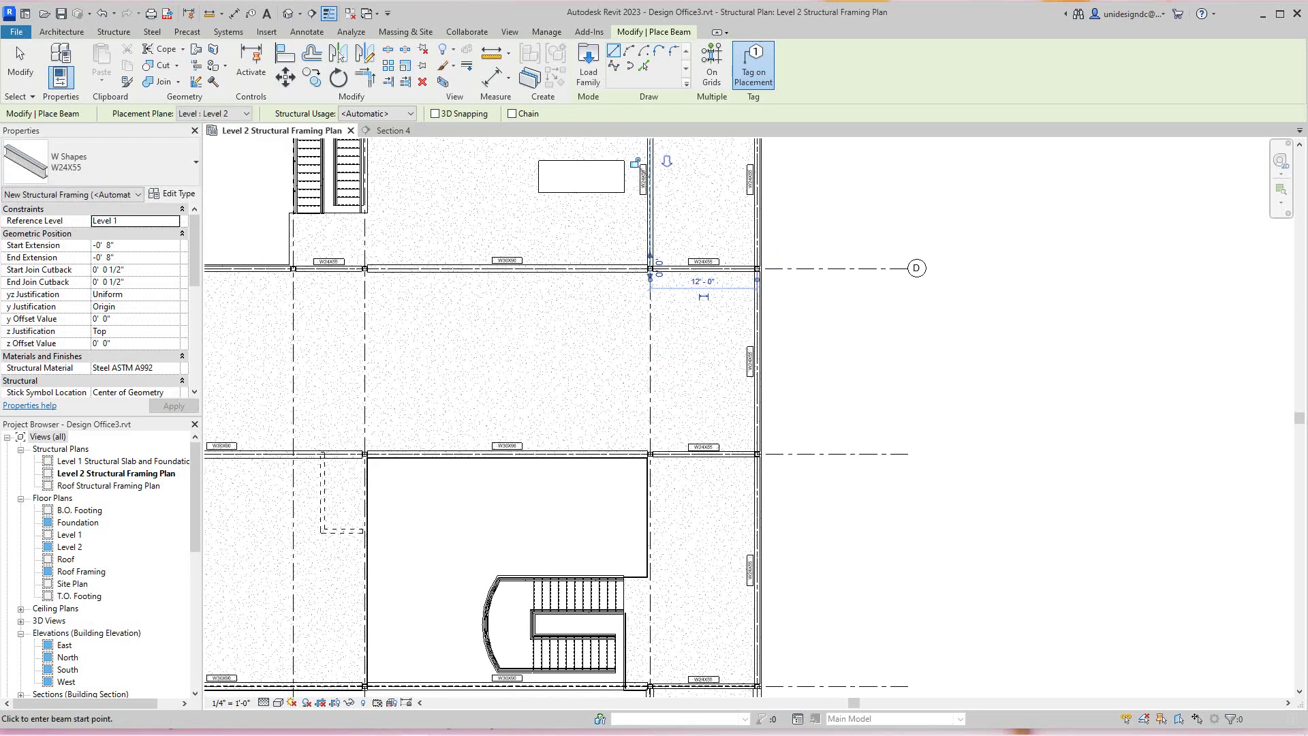
scroll(685, 225, "up", 5)
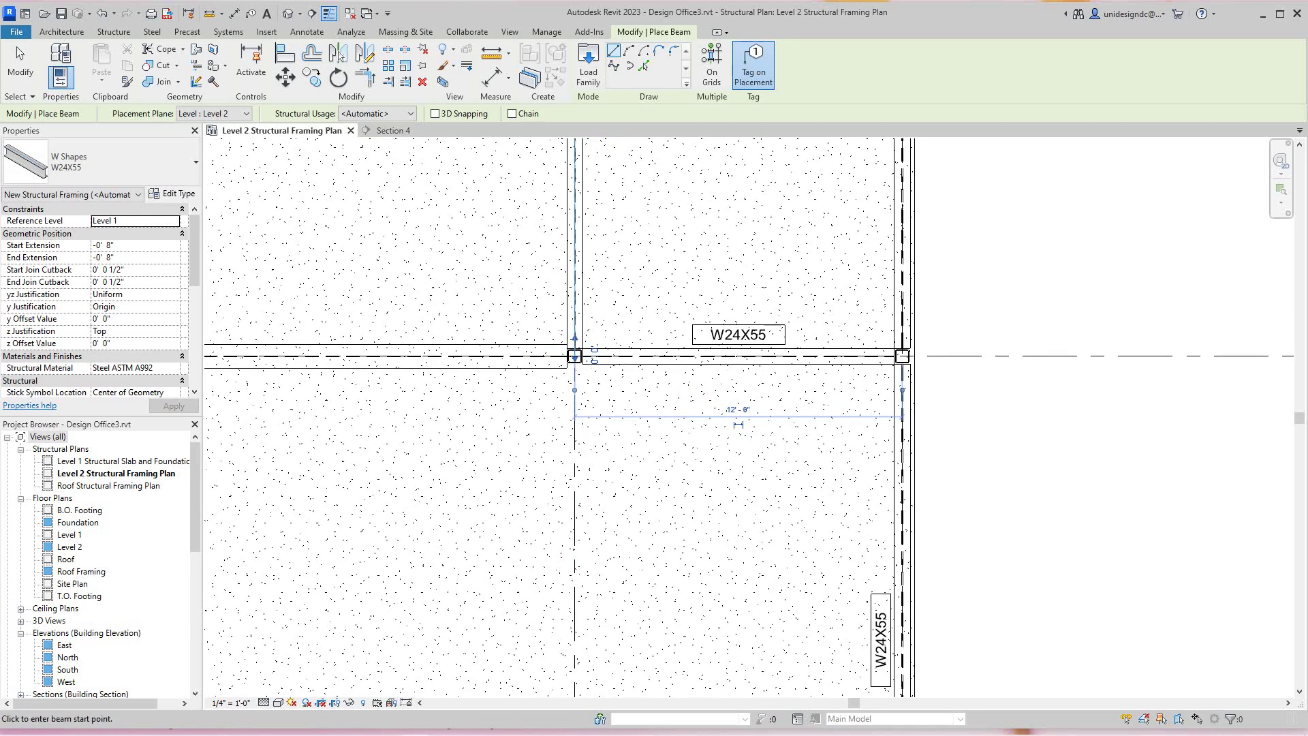
right_click(529, 295)
left_click(555, 304)
- Place a W24X55 beam along Grid 5 from the Grid D column to the next column south
scroll(584, 383, "up", 1)
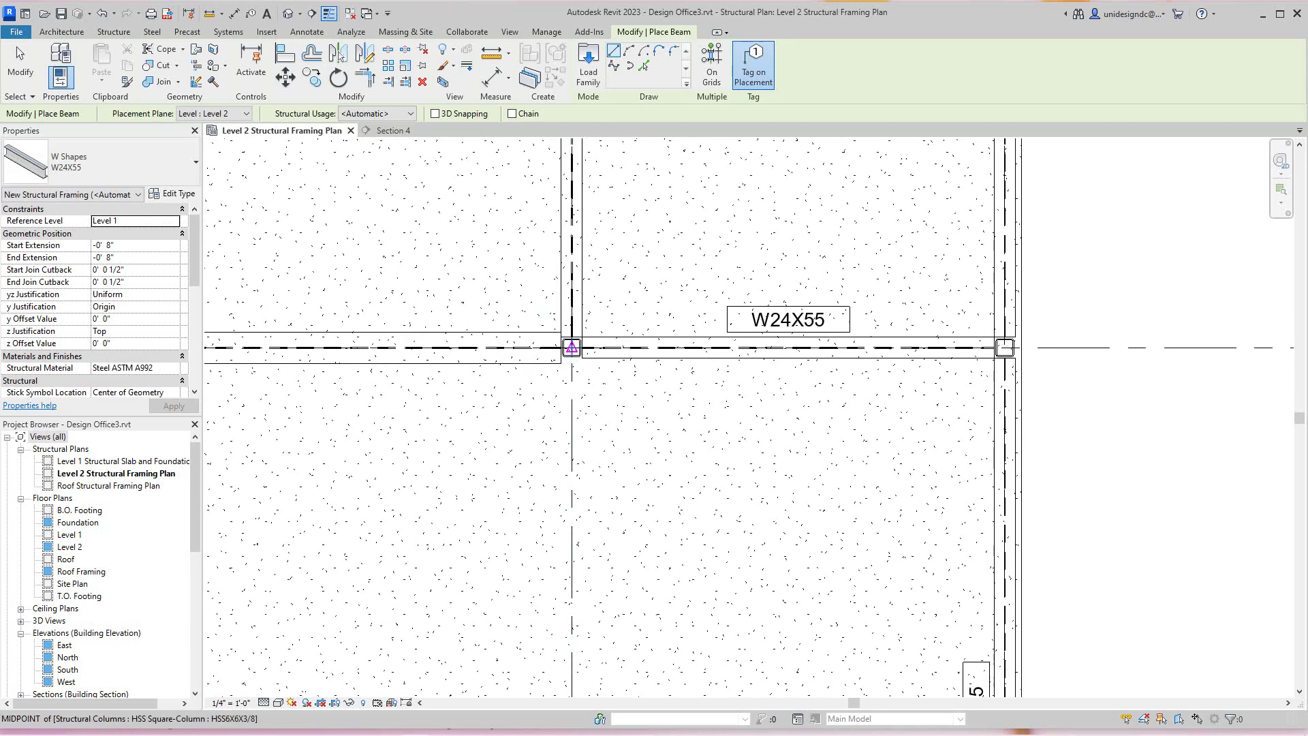
left_click(572, 348)
scroll(630, 471, "down", 2)
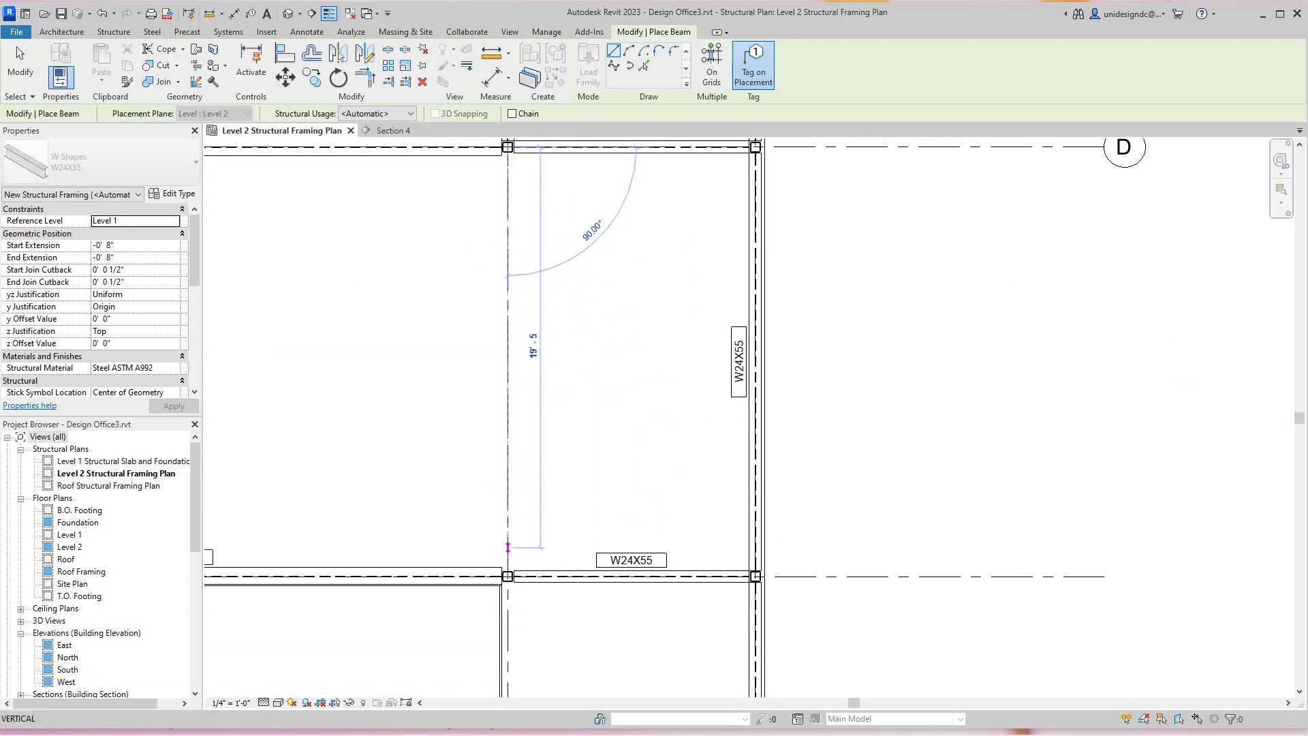
left_click(508, 548)
scroll(650, 486, "down", 2)
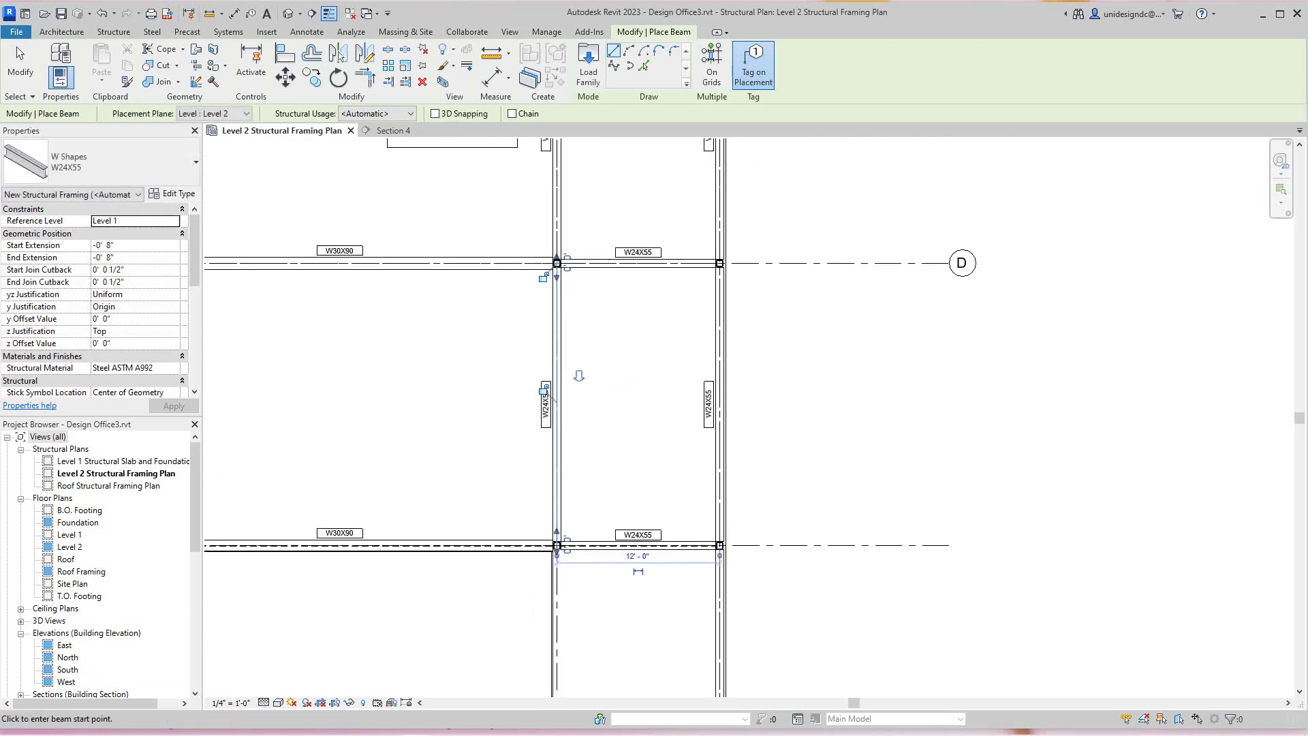
right_click(650, 486)
left_click(677, 497)
scroll(743, 487, "down", 2)
middle_click_drag(744, 487, 1023, 492)
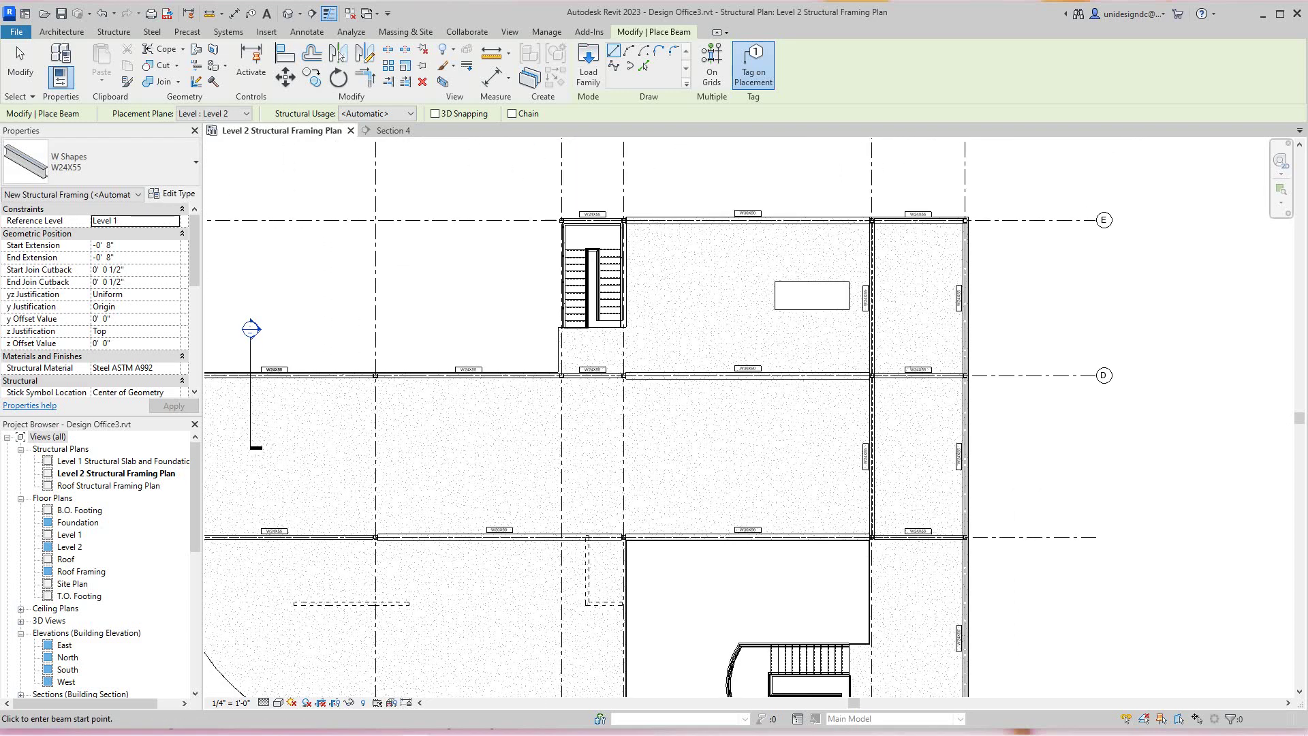
middle_click_drag(994, 516, 932, 415)
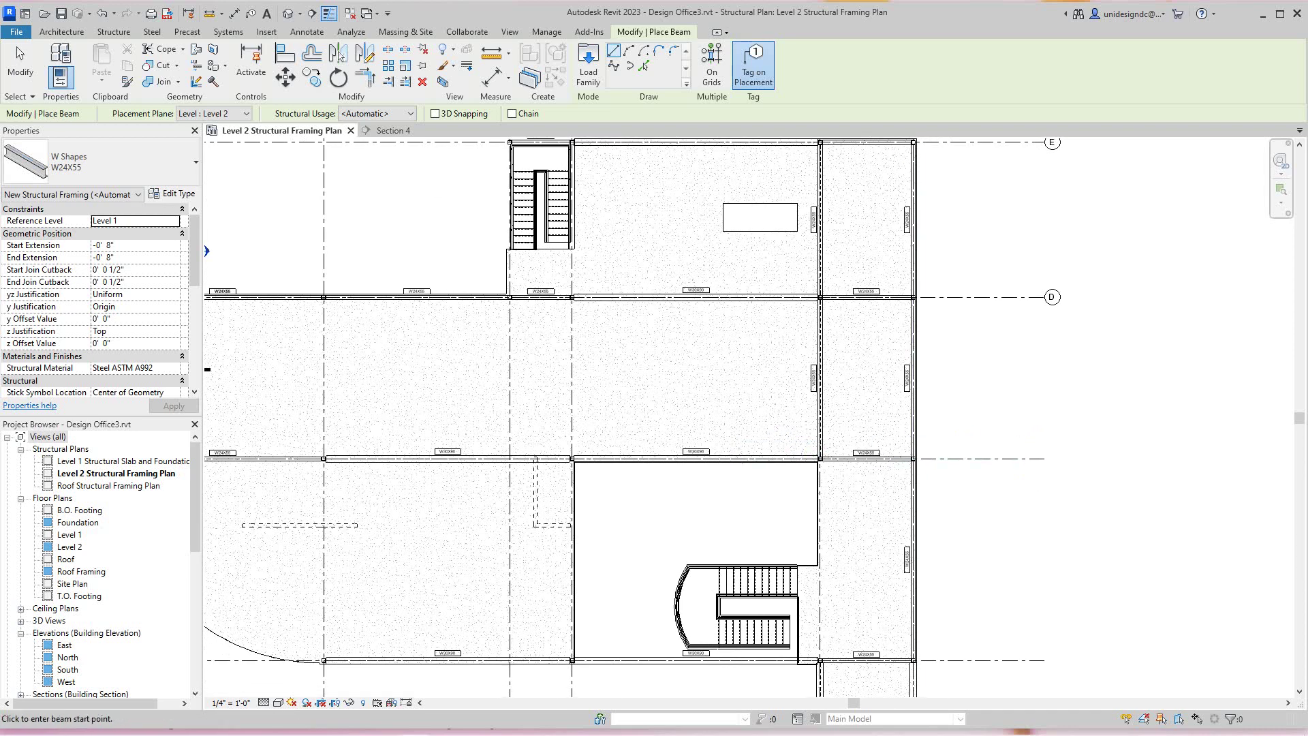
- Place a W24X55 beam along Grid 4 between the columns at Grids C and D
middle_click_drag(750, 395, 747, 441)
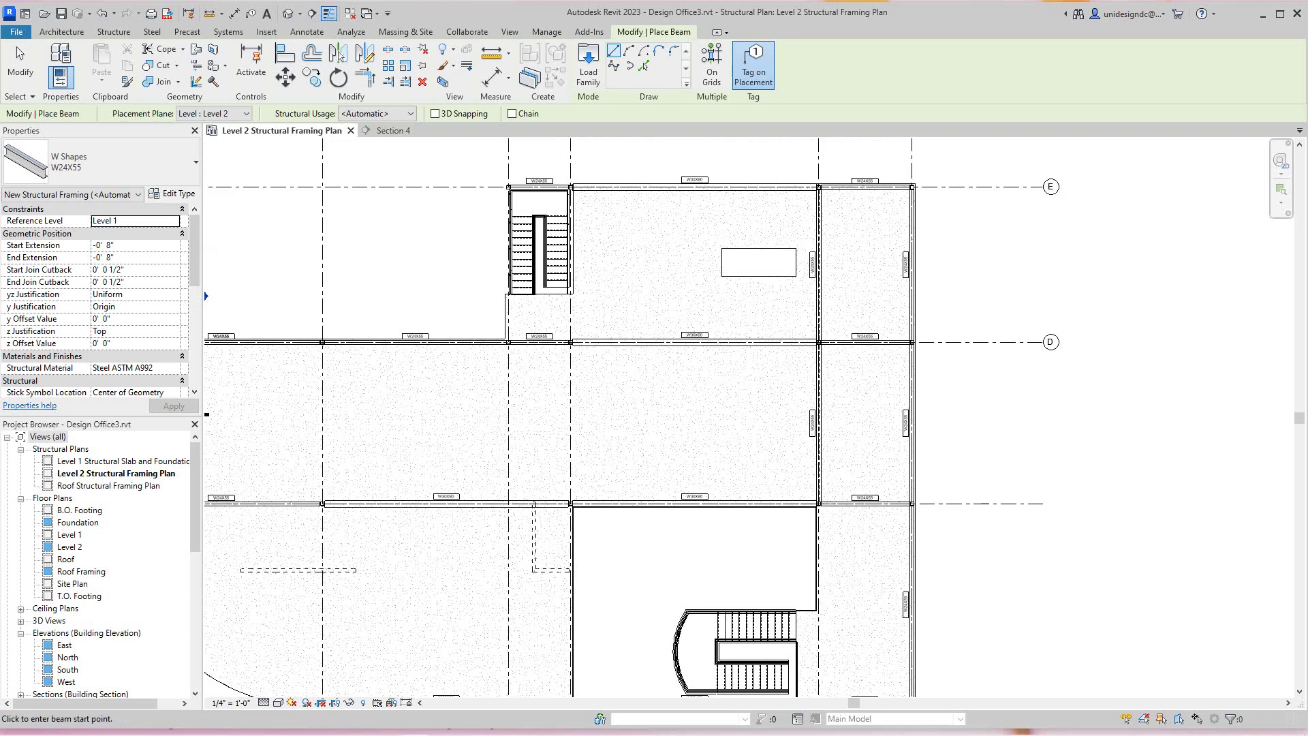
scroll(571, 504, "up", 5)
left_click(572, 504)
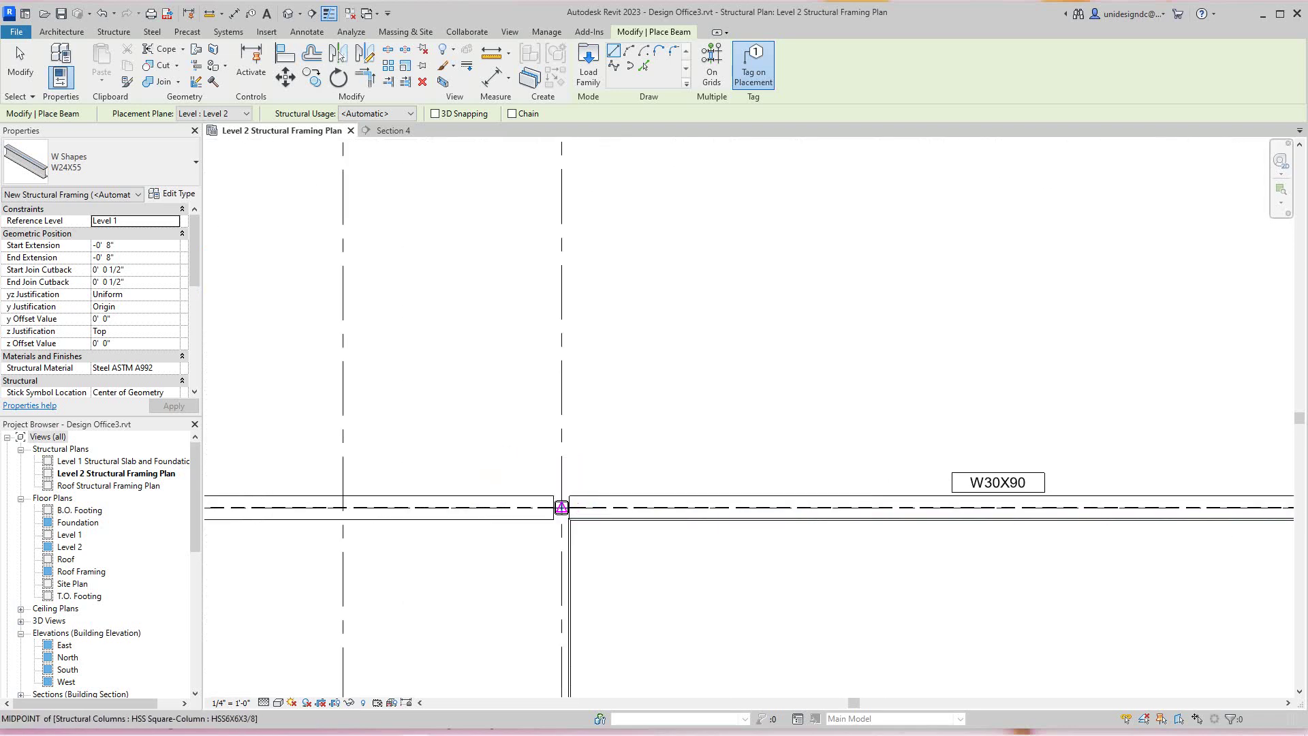
scroll(571, 518, "down", 5)
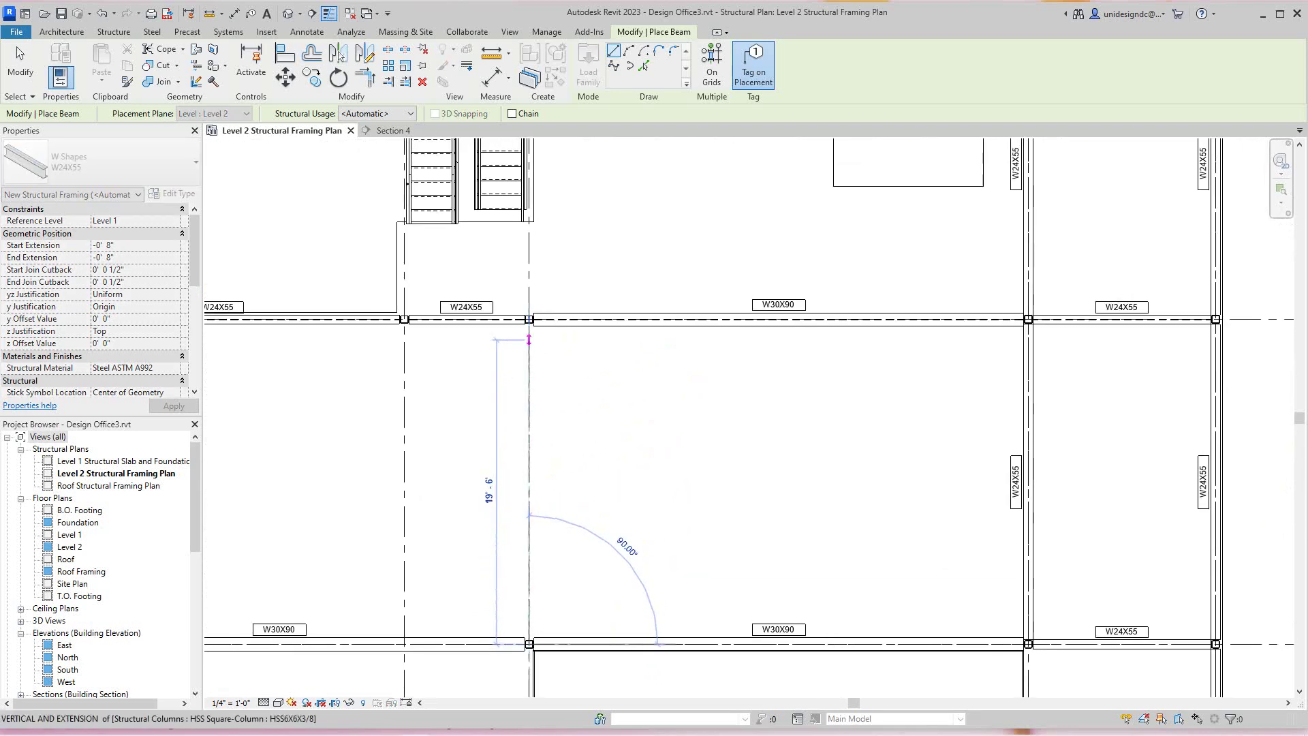
left_click(530, 319)
scroll(530, 319, "down", 4)
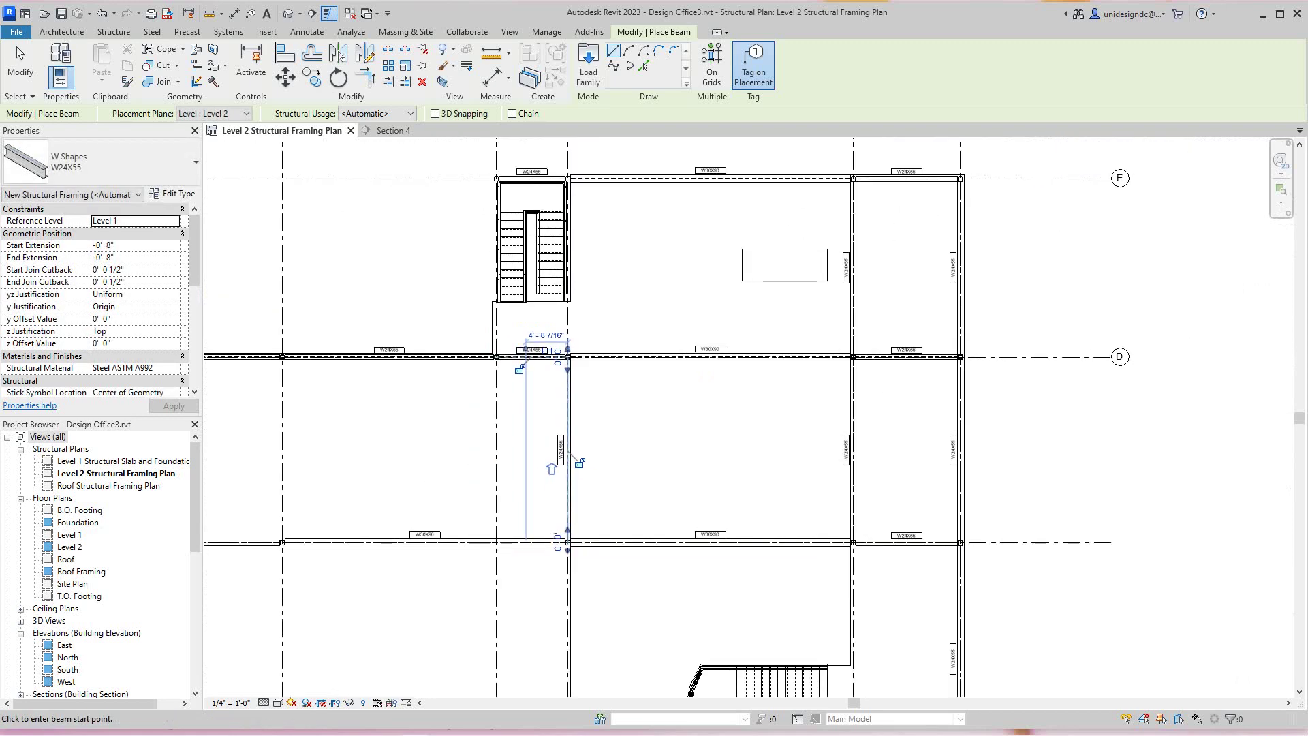
right_click(635, 420)
left_click(667, 430)
scroll(668, 462, "down", 4)
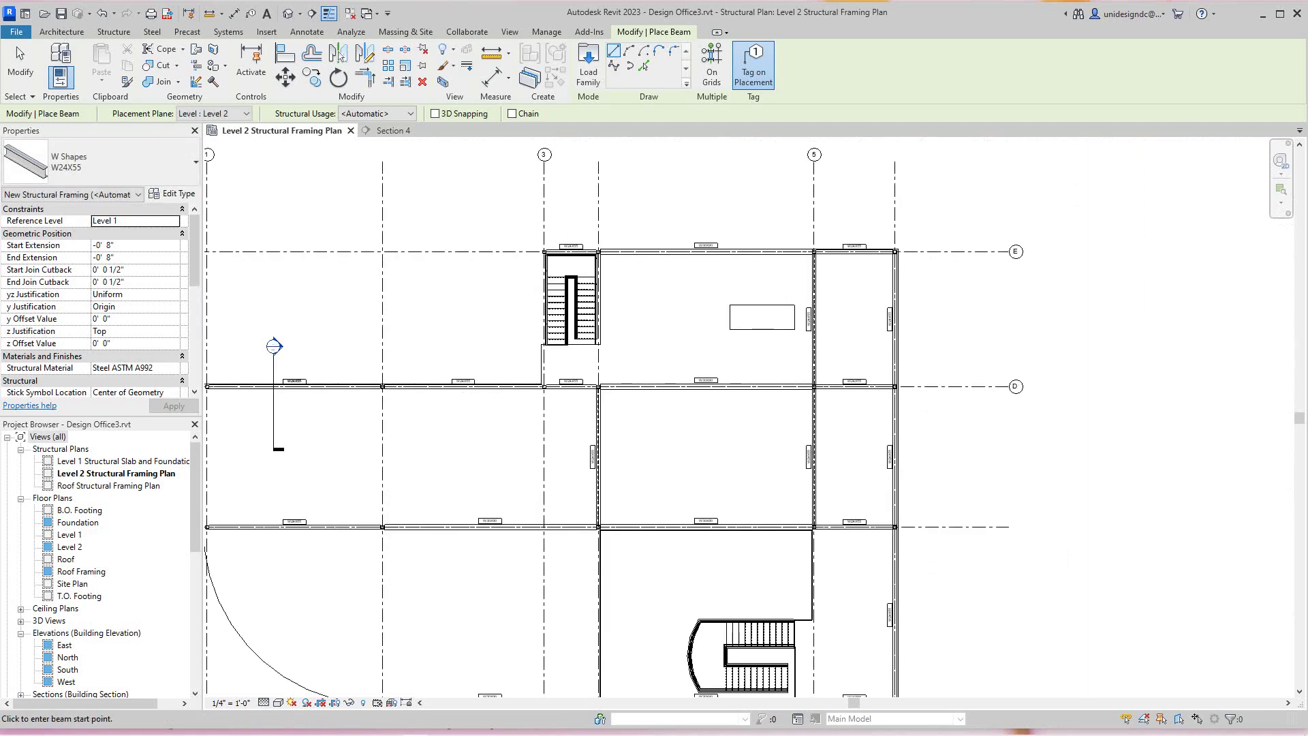
- Place a W24X55 beam along Grid 5 between the columns at Grids B and C, beside the stair opening
middle_click_drag(668, 462, 651, 421)
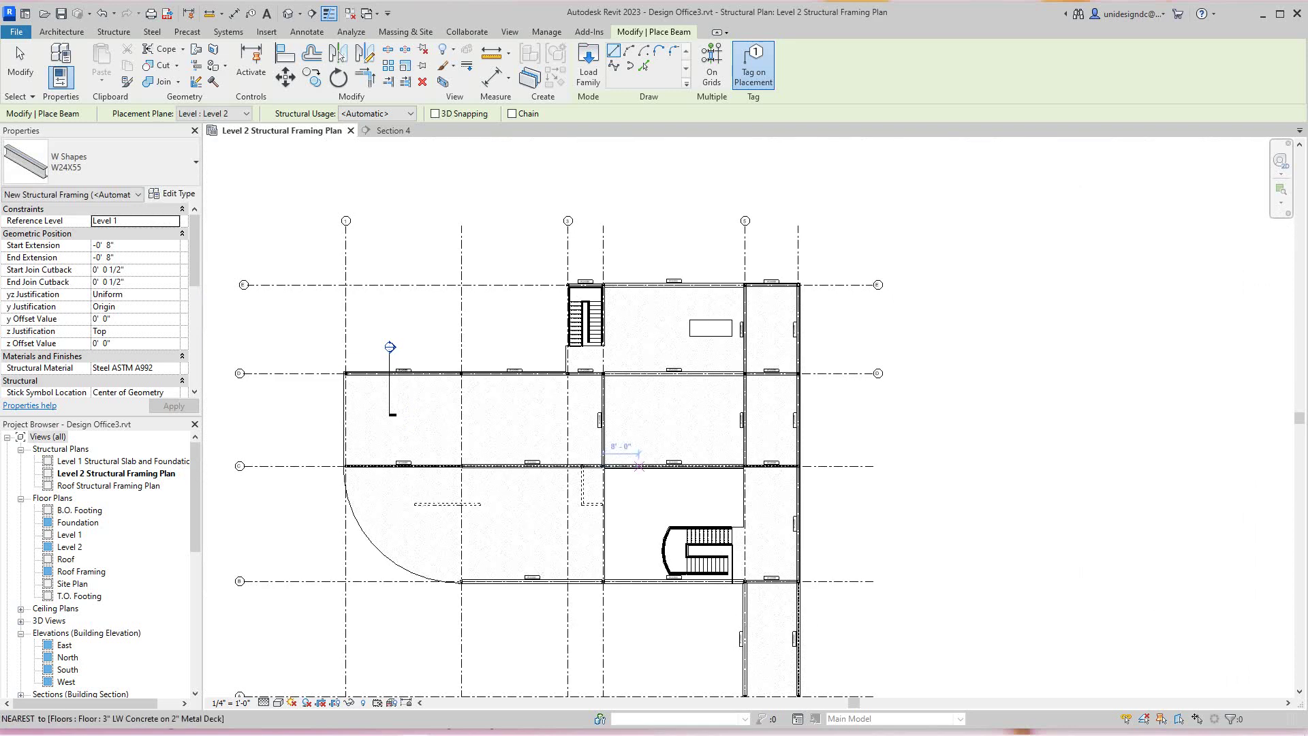
scroll(636, 479, "up", 3)
middle_click_drag(636, 479, 586, 508)
scroll(587, 507, "up", 3)
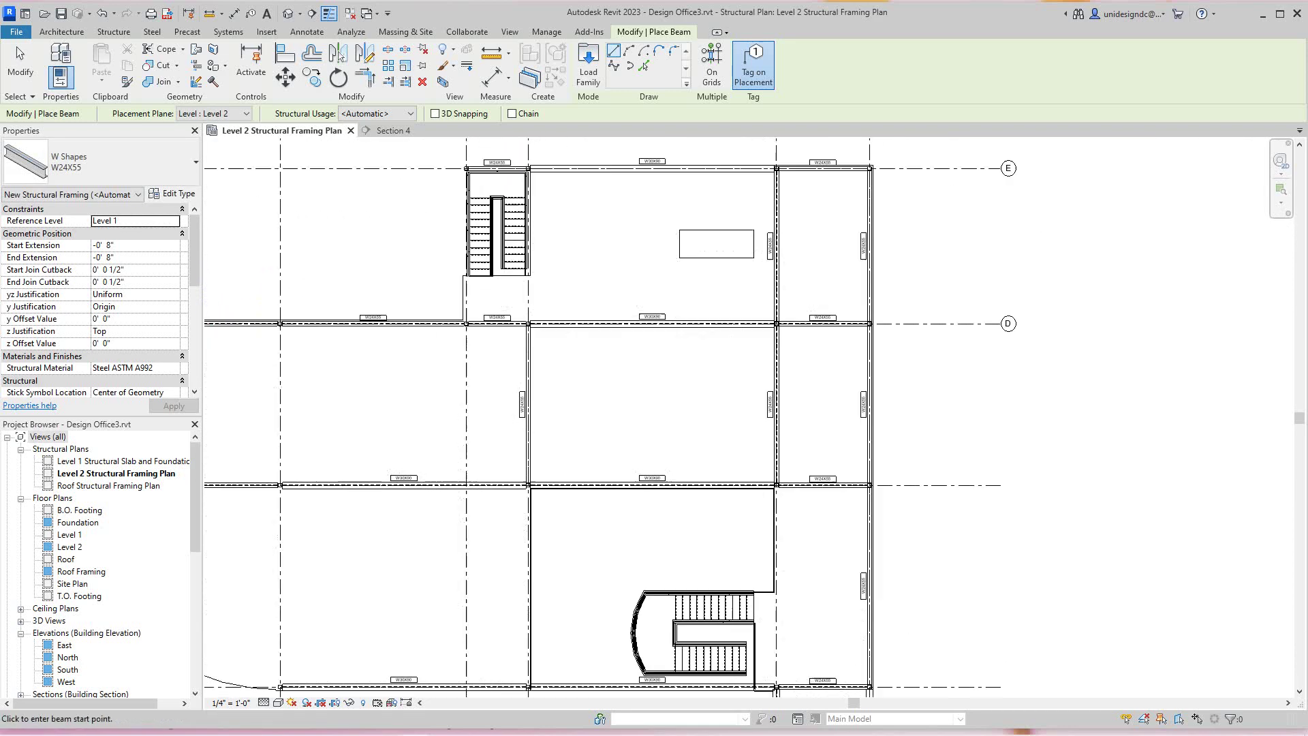
scroll(587, 508, "down", 1)
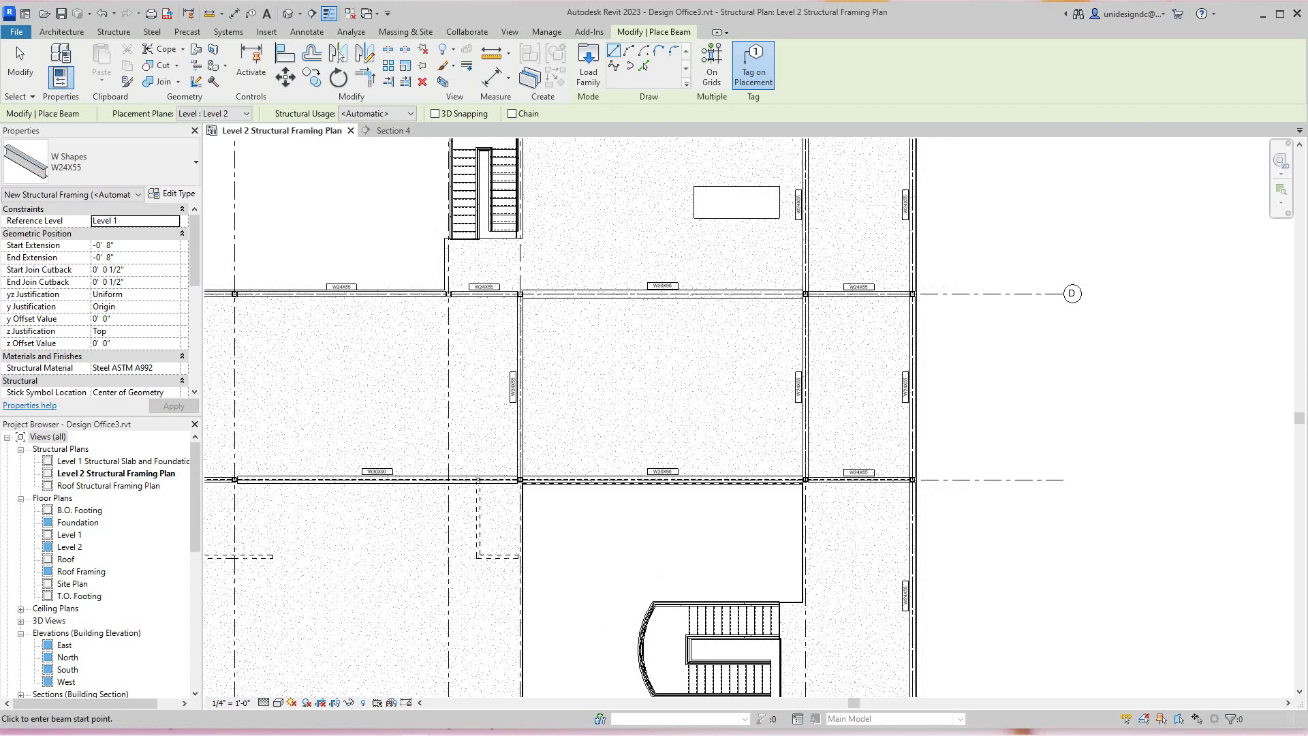
middle_click_drag(777, 491, 798, 463)
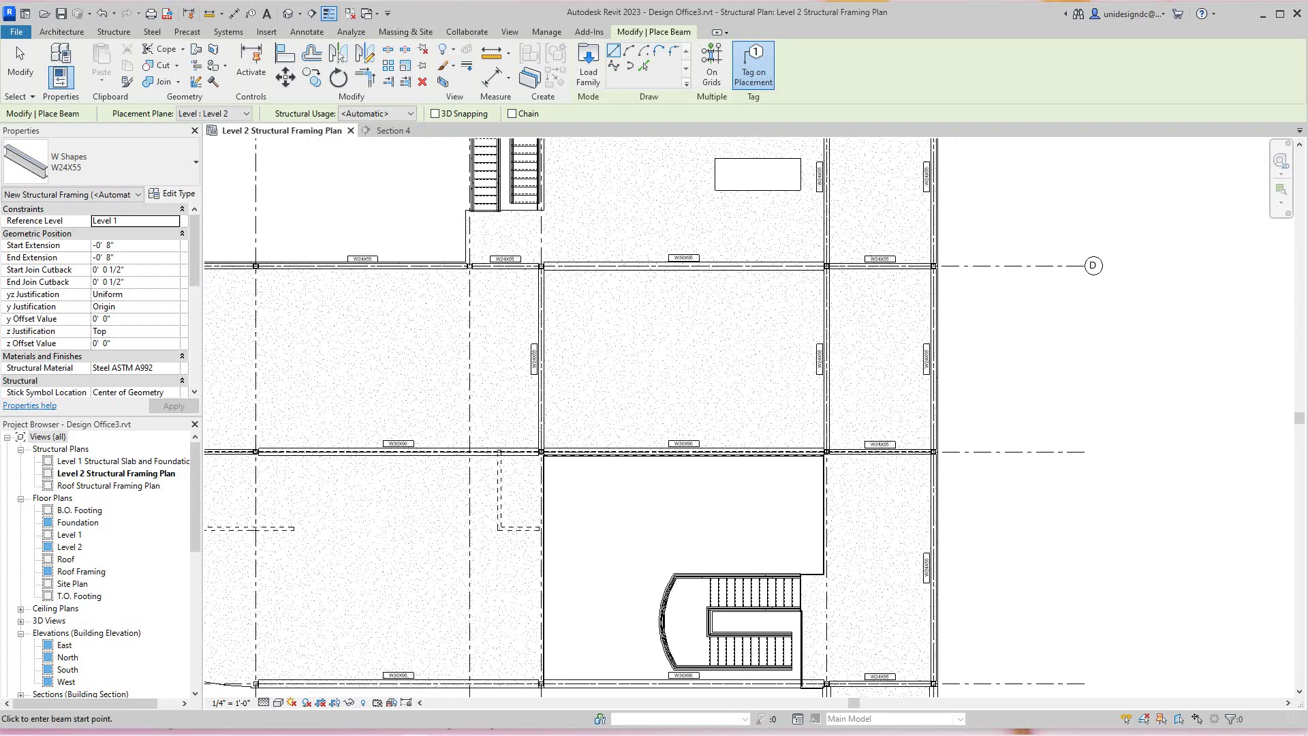
middle_click_drag(807, 572, 704, 476)
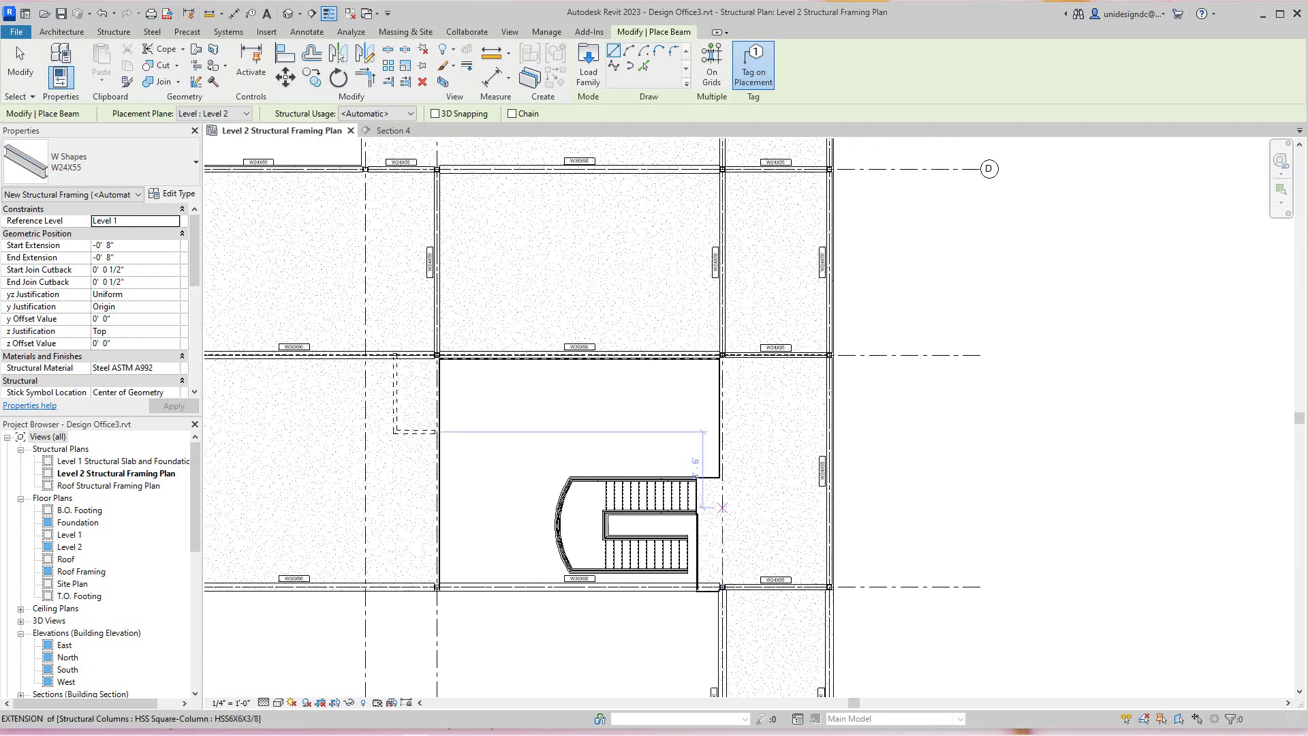
scroll(727, 592, "up", 5)
left_click(716, 581)
middle_click_drag(786, 362, 598, 592)
left_click(529, 344)
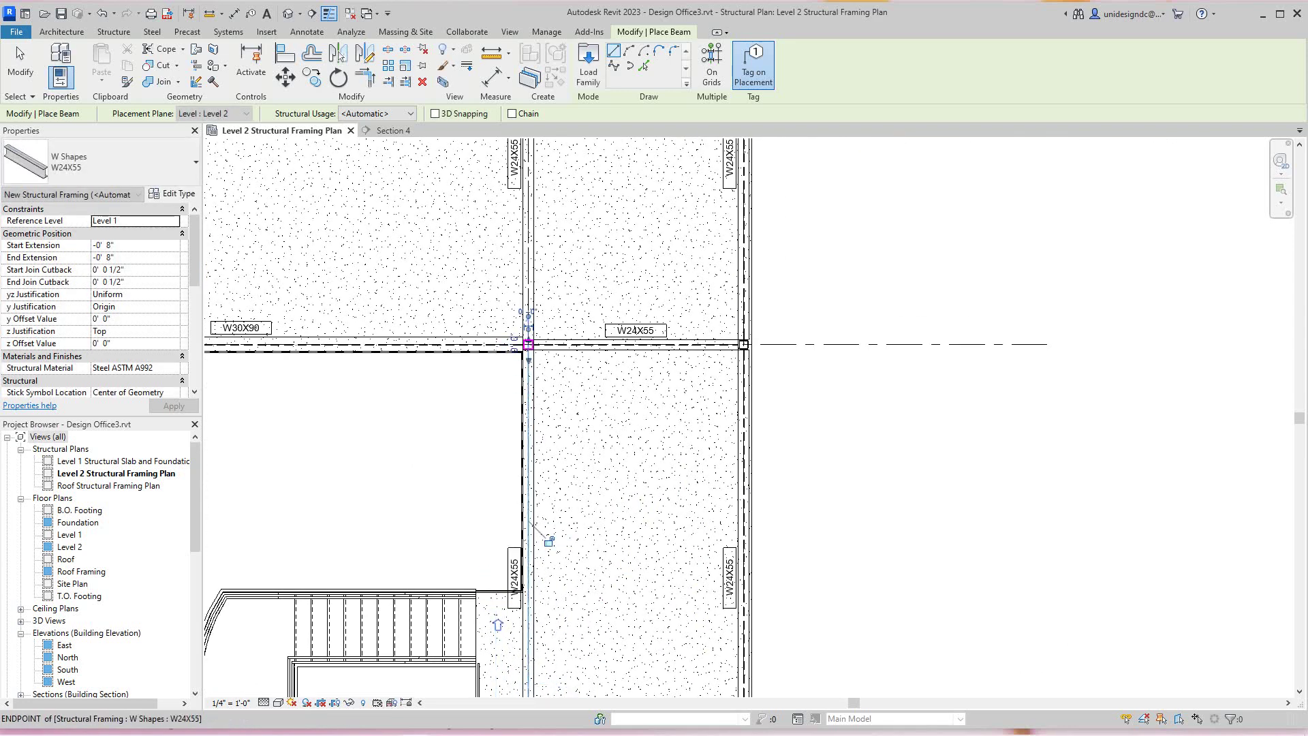
right_click(530, 346)
left_click(569, 357)
- Change the Grid 5 beam beside the stair opening to the W-Wide Flange W30X90 type
scroll(507, 458, "up", 2)
right_click(469, 439)
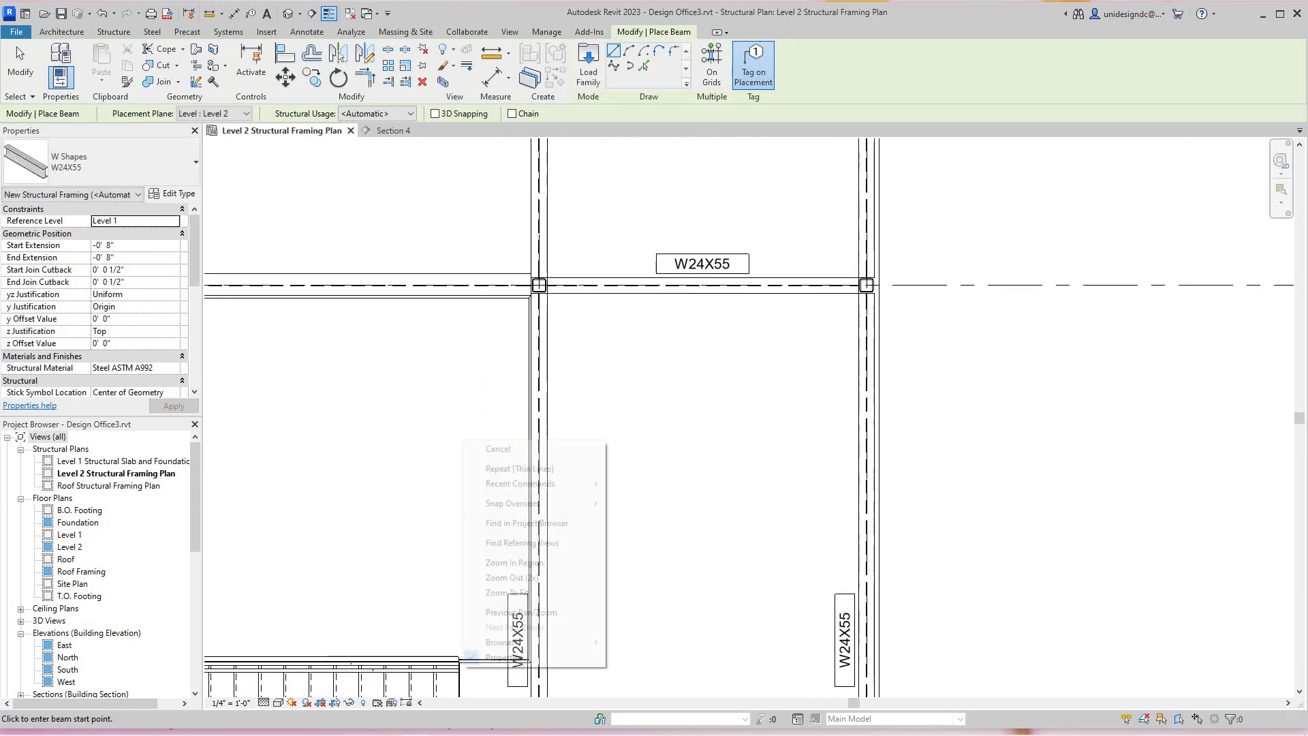
left_click(501, 445)
left_click(539, 446)
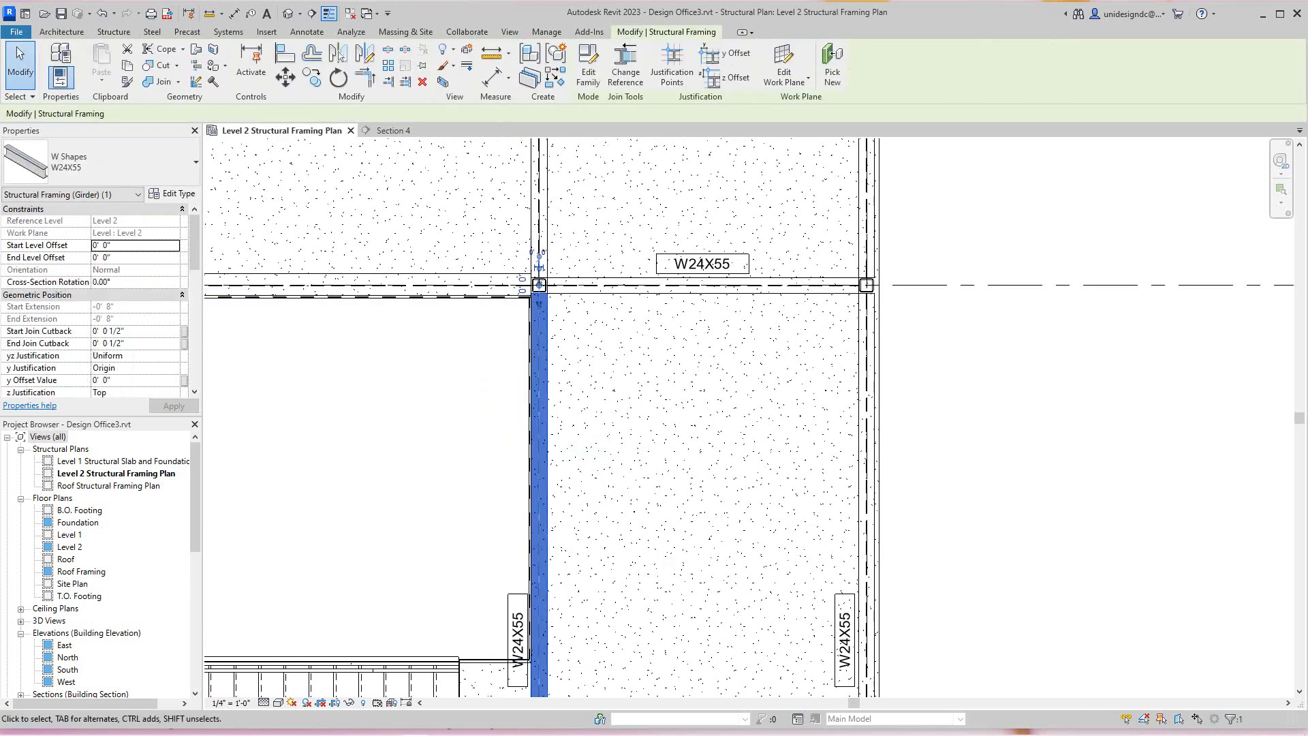
left_click(196, 161)
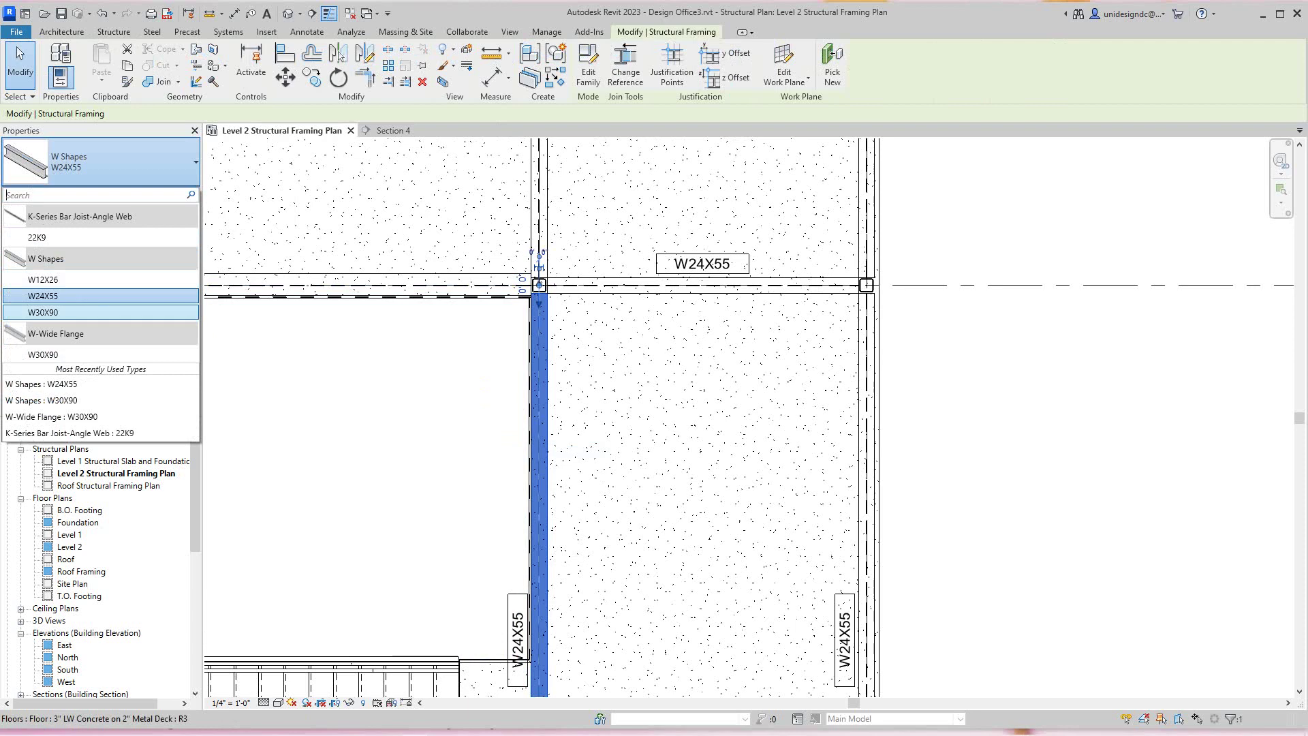
left_click(43, 354)
key("Escape")
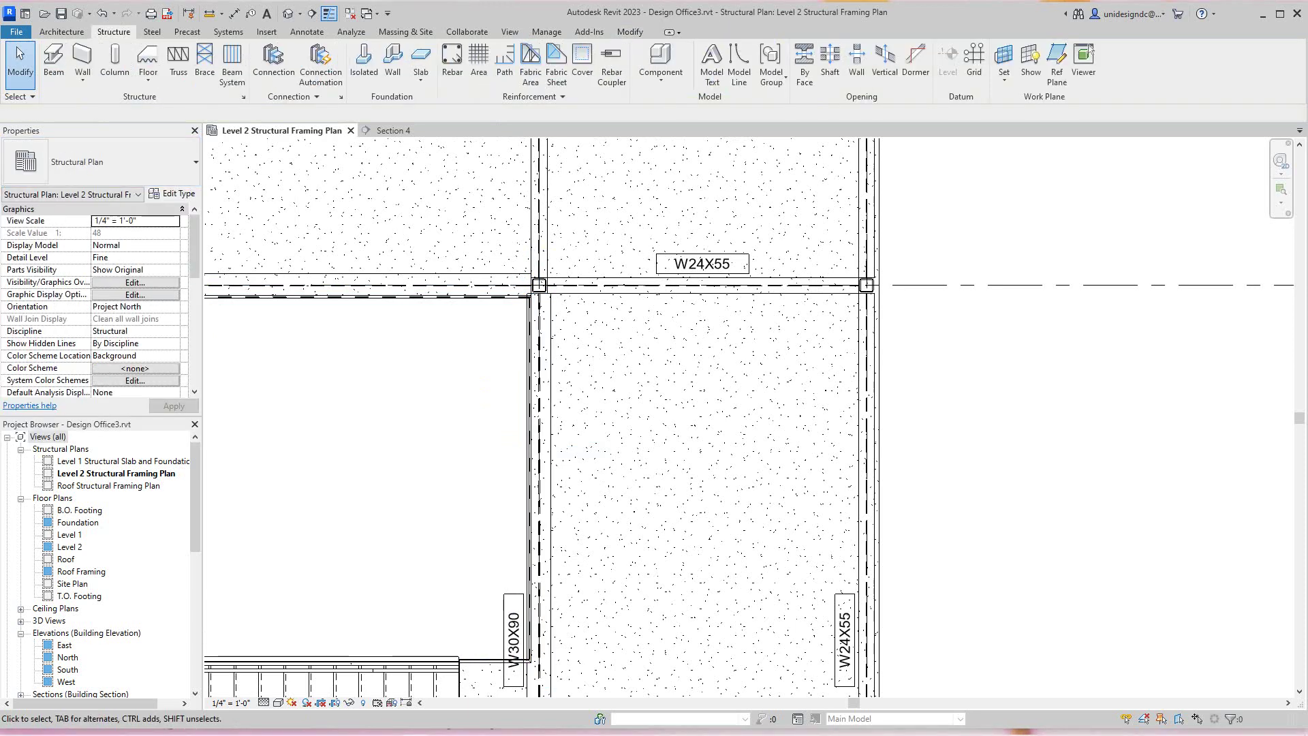
- Place a W24X55 beam along Grid 4 from the Grid C column to the Grid B column, bordering the stair opening
scroll(453, 194, "down", 3)
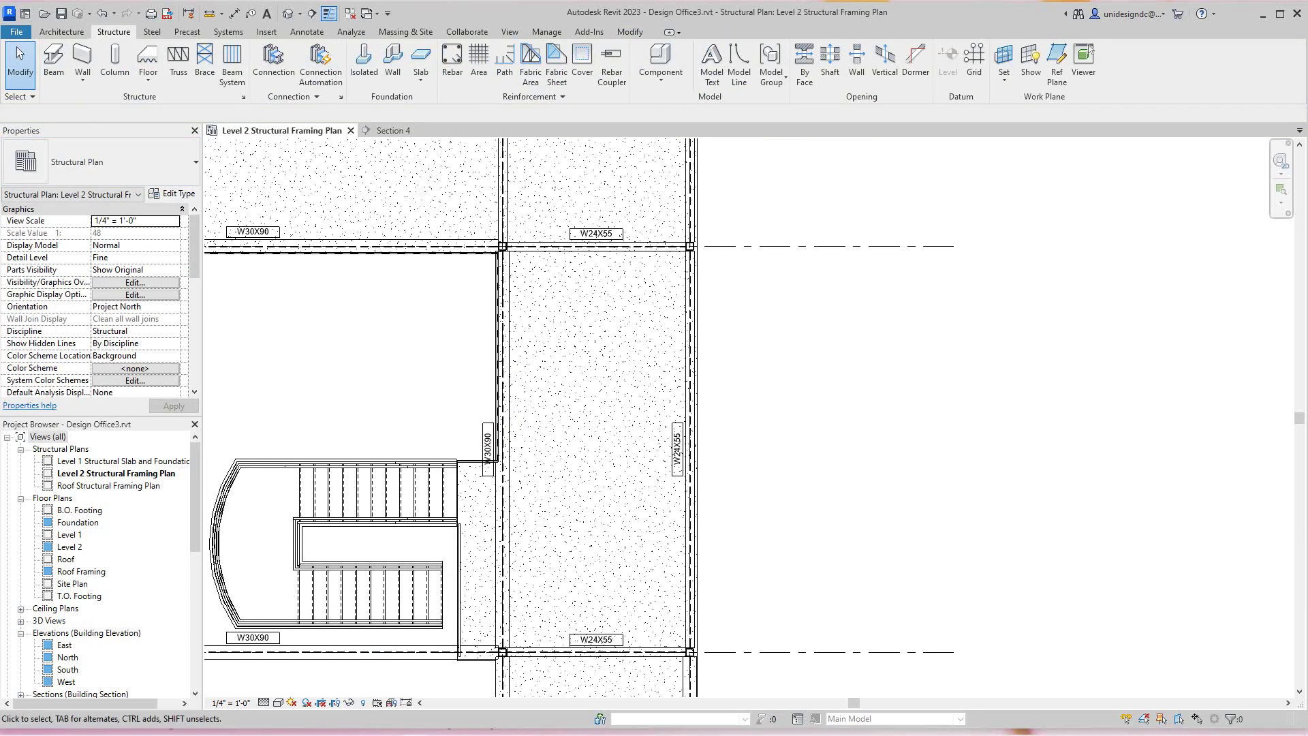
middle_click_drag(497, 241, 497, 375)
scroll(496, 374, "down", 1)
scroll(1084, 217, "down", 3)
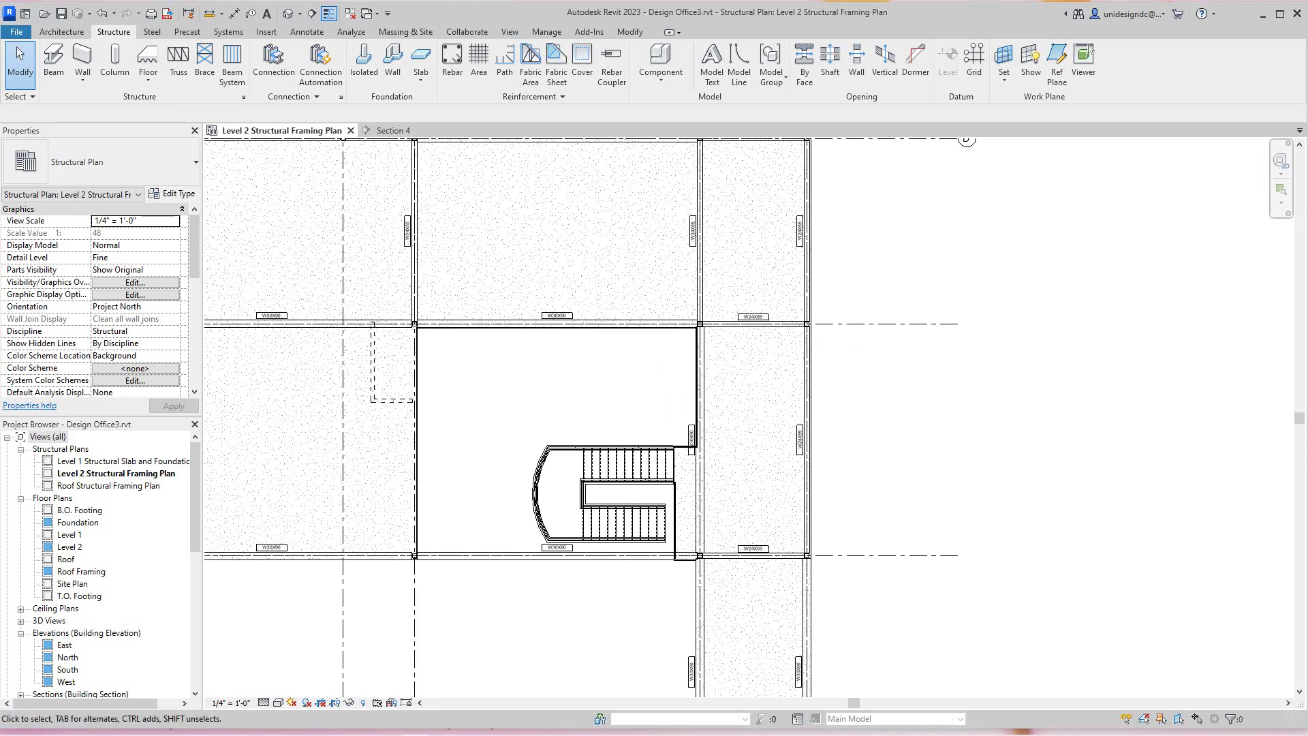
scroll(407, 333, "up", 2)
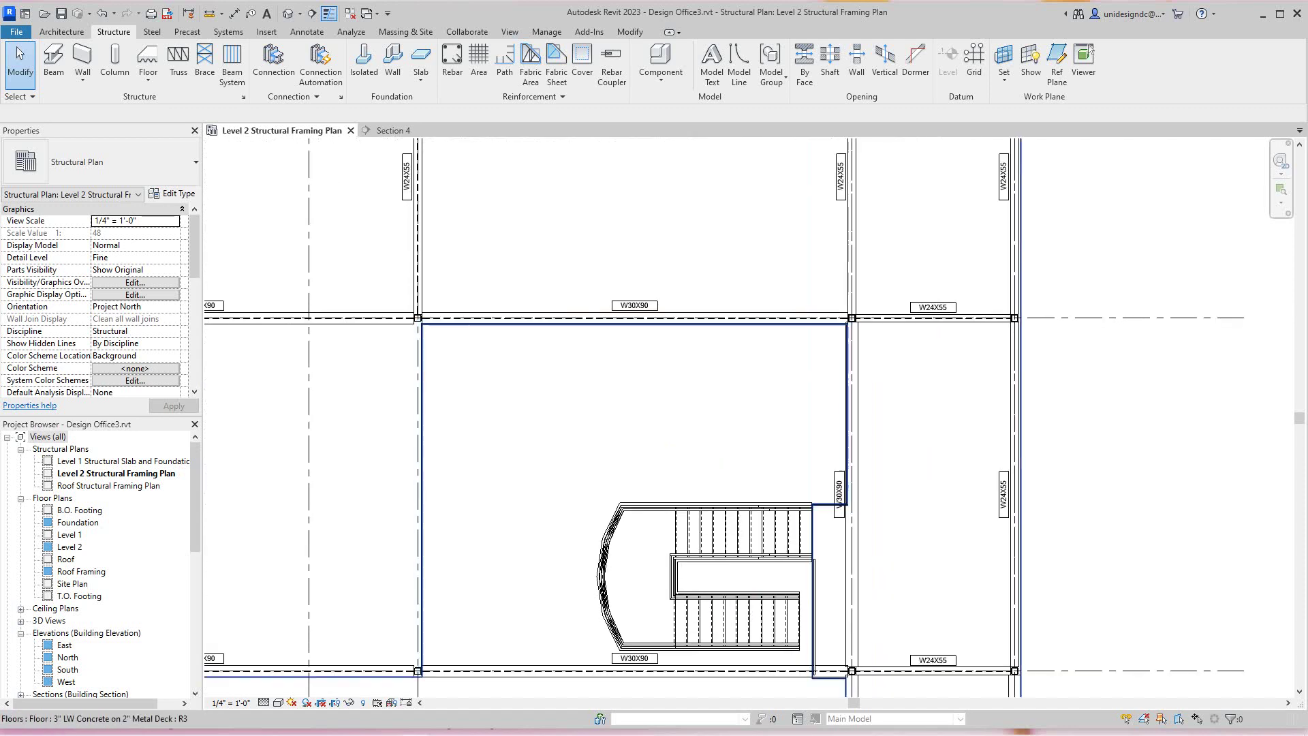
left_click(53, 62)
scroll(340, 280, "up", 2)
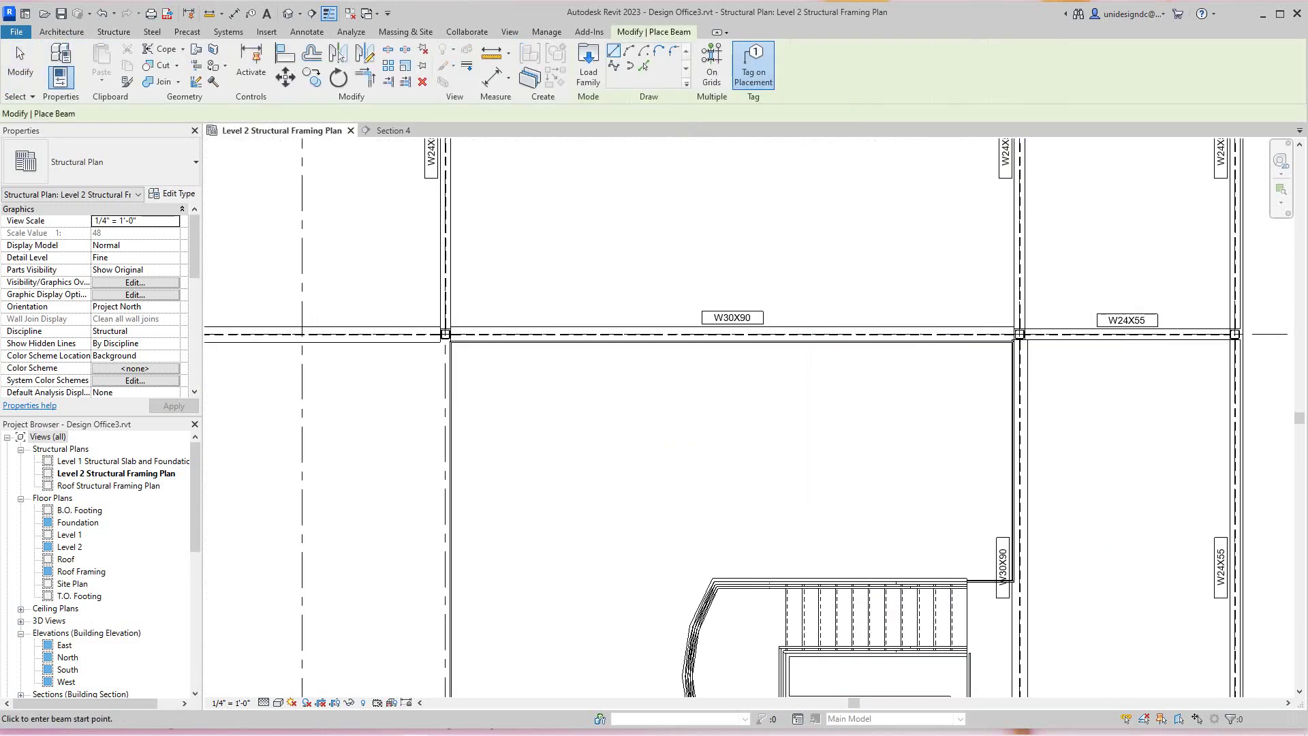
left_click(458, 339)
scroll(436, 410, "down", 2)
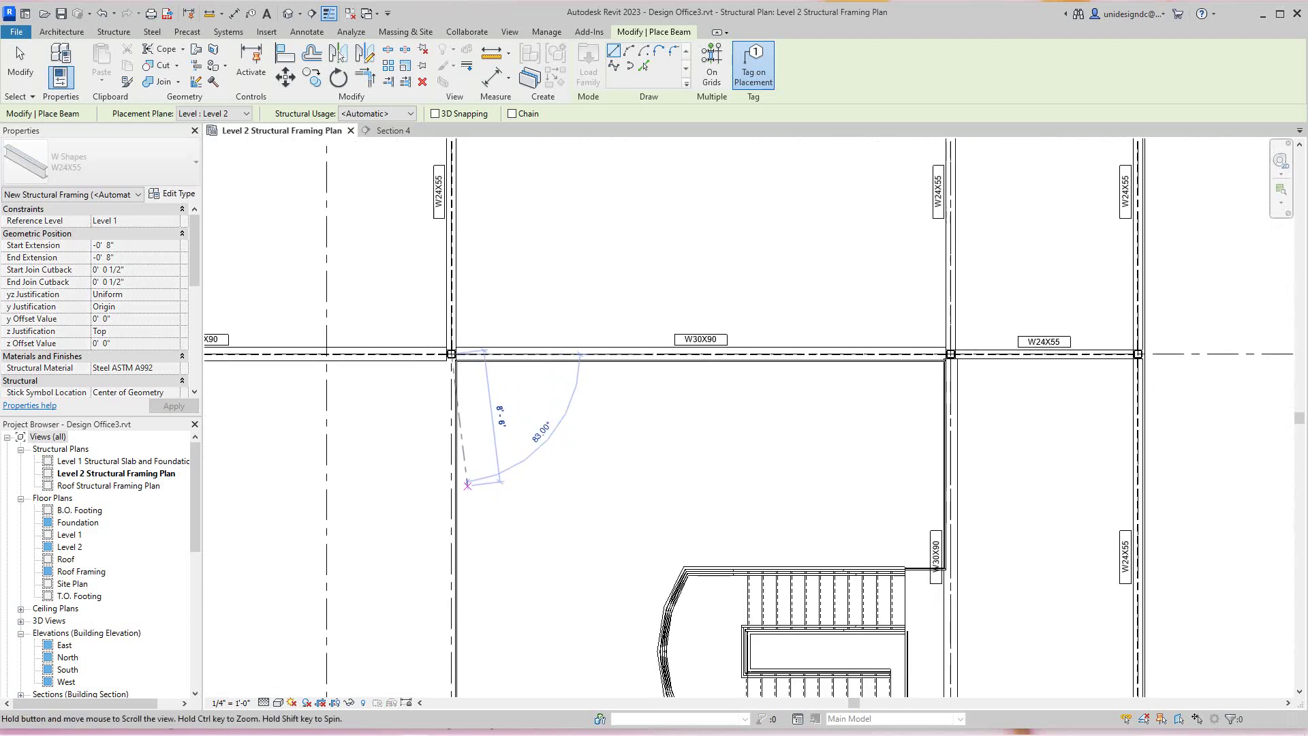
middle_click_drag(493, 494, 438, 278)
left_click(398, 544)
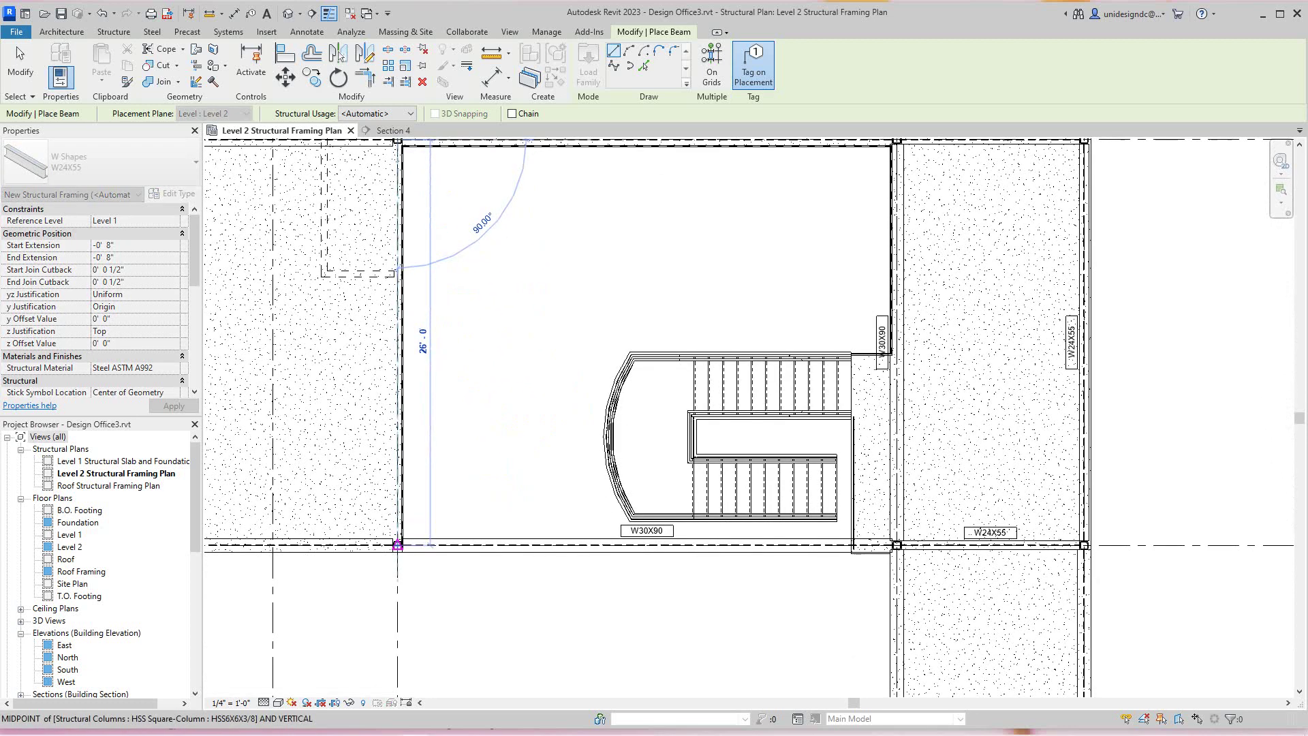
right_click(471, 469)
left_click(506, 475)
- Place a W24X55 beam along Grid 2 from the Grid D column to the Grid C column
scroll(498, 477, "down", 7)
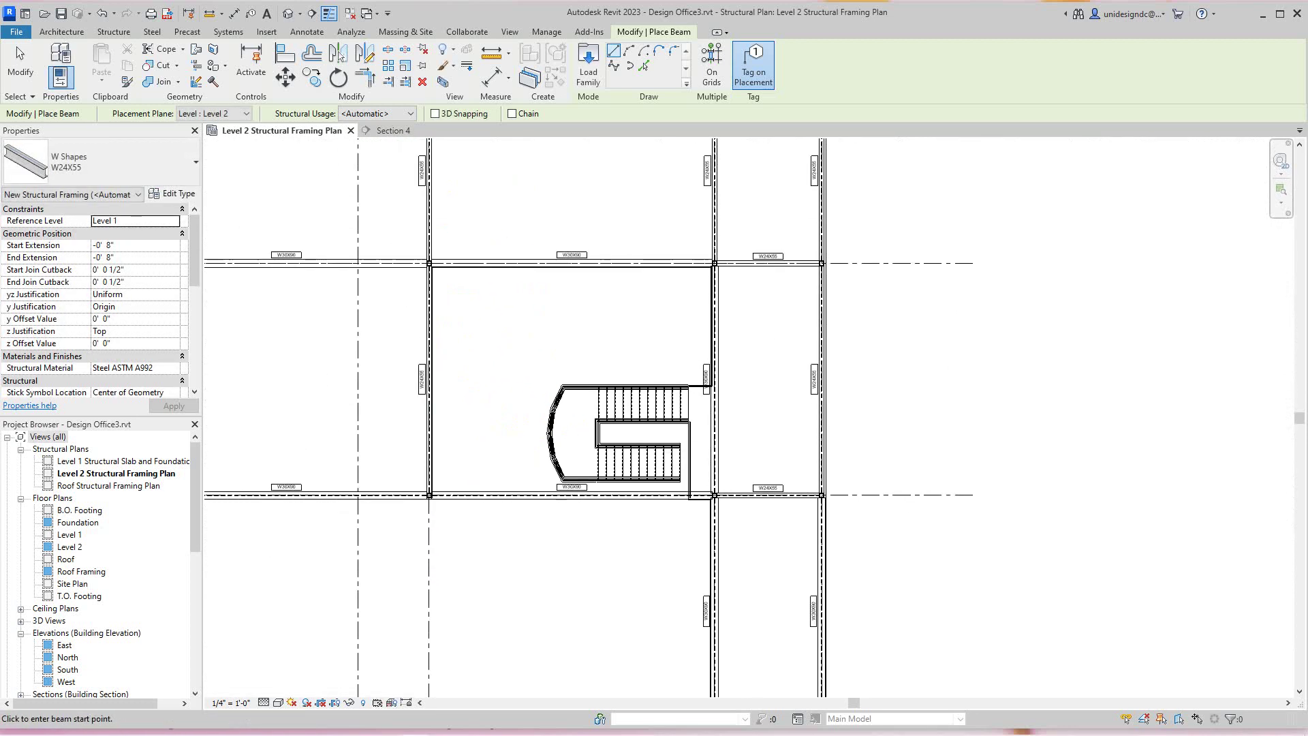
scroll(279, 540, "up", 4)
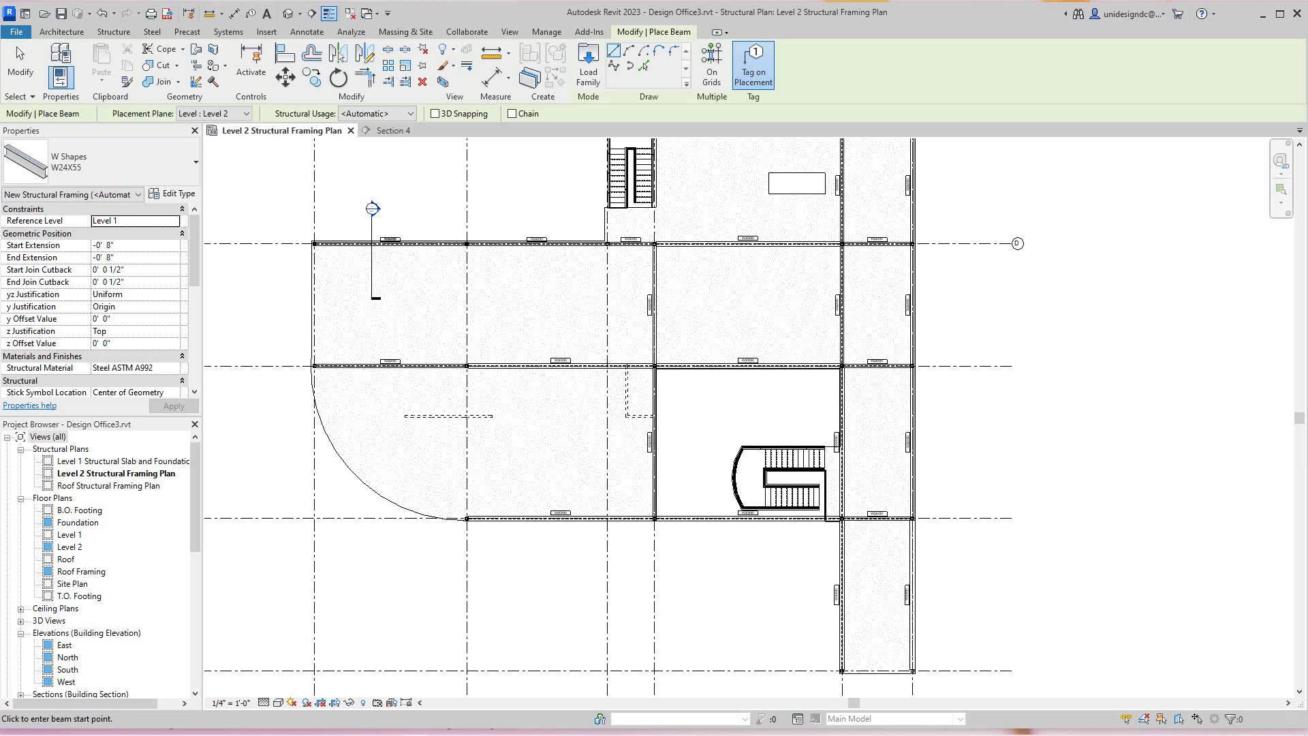
scroll(702, 591, "down", 1)
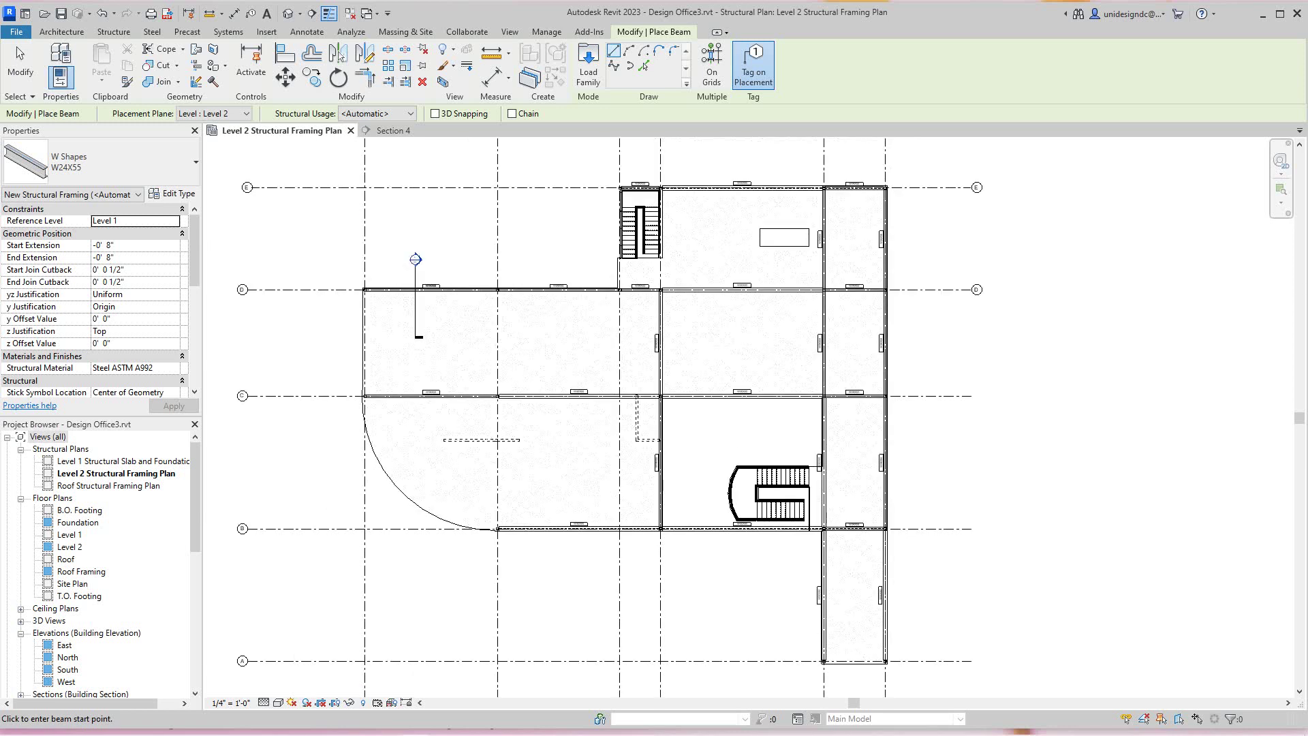
middle_click_drag(630, 435, 633, 465)
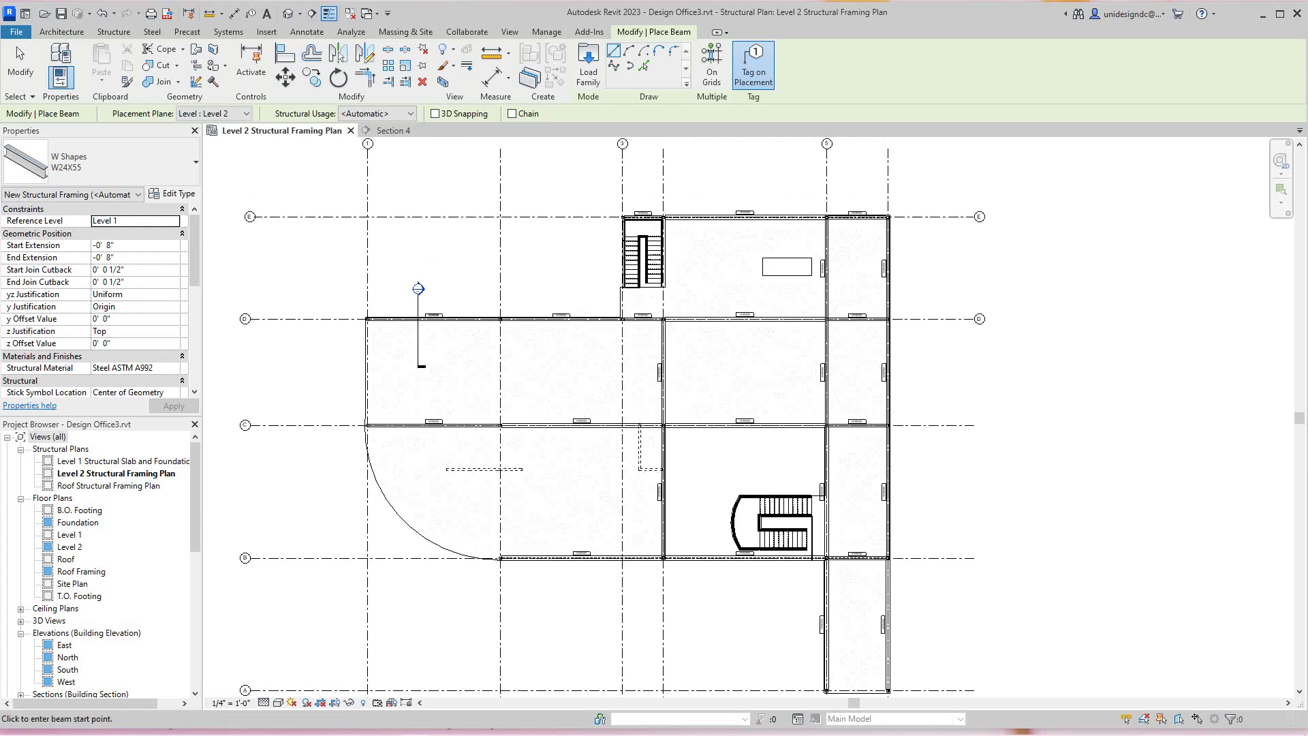
scroll(510, 360, "up", 2)
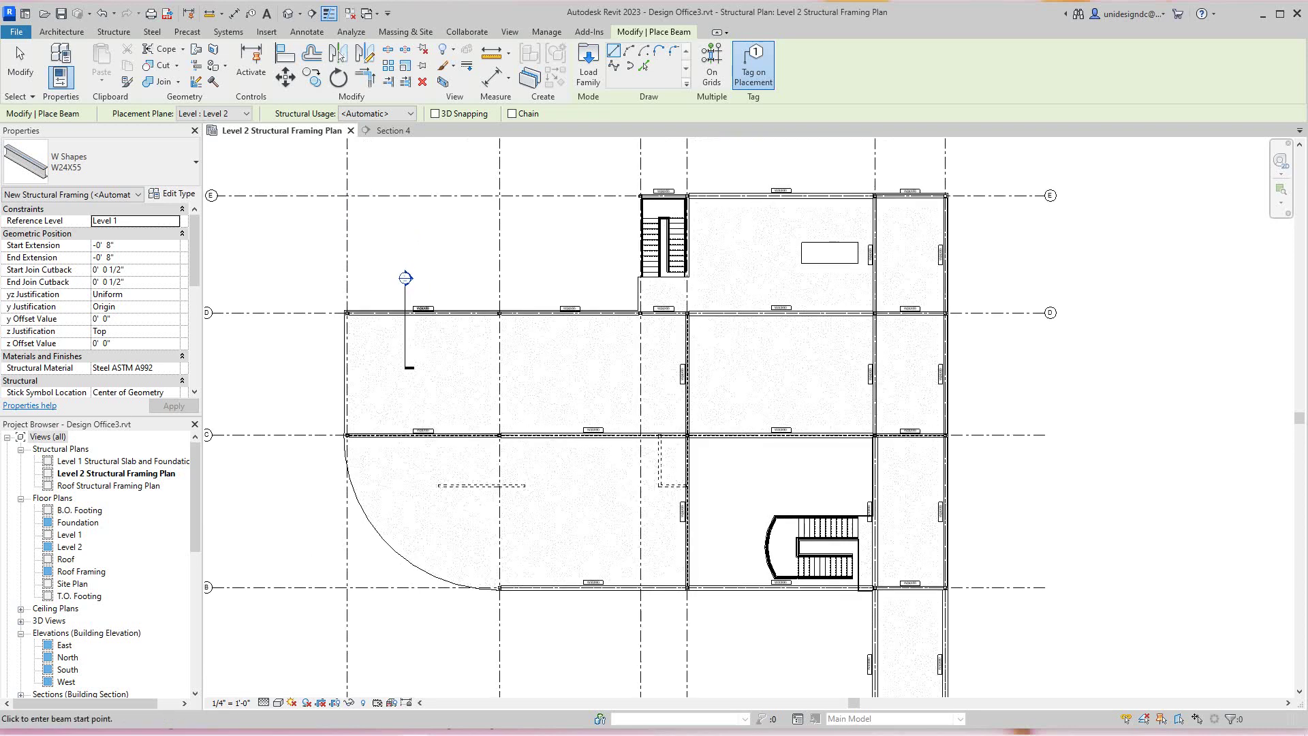
scroll(347, 313, "up", 6)
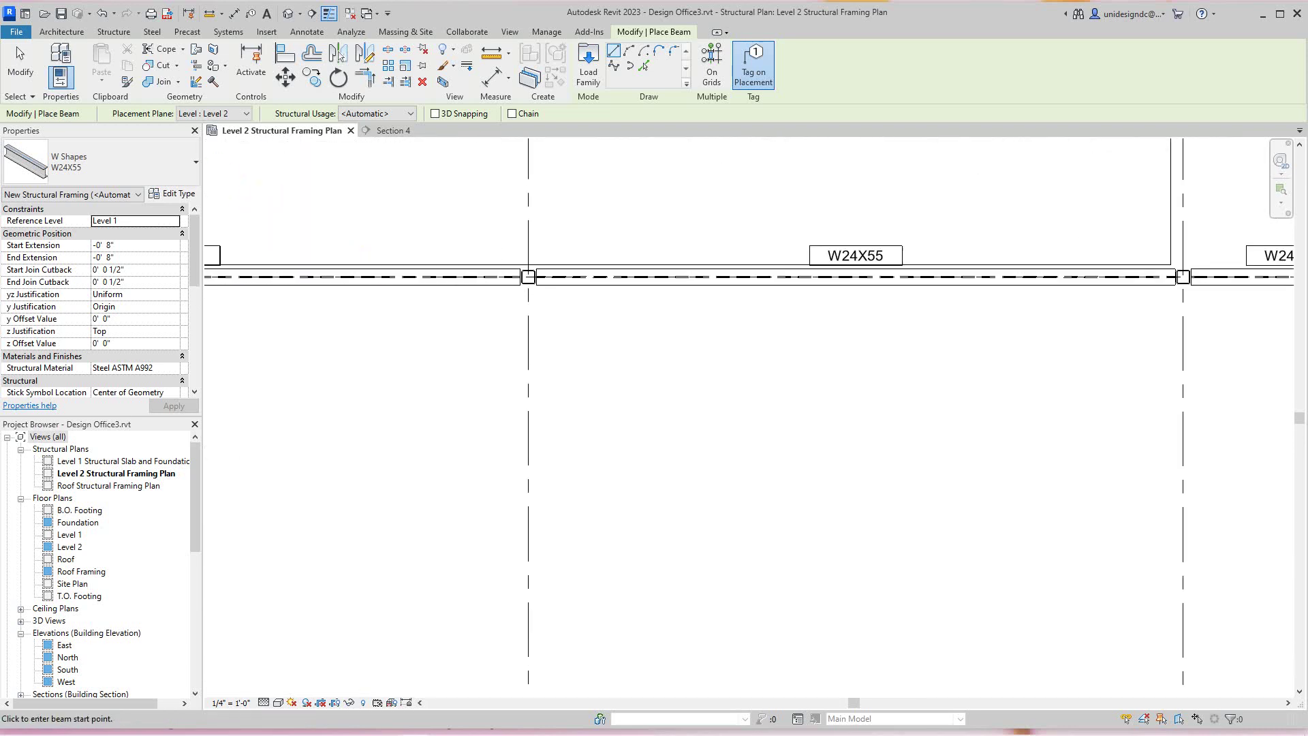
left_click(528, 276)
scroll(628, 327, "down", 4)
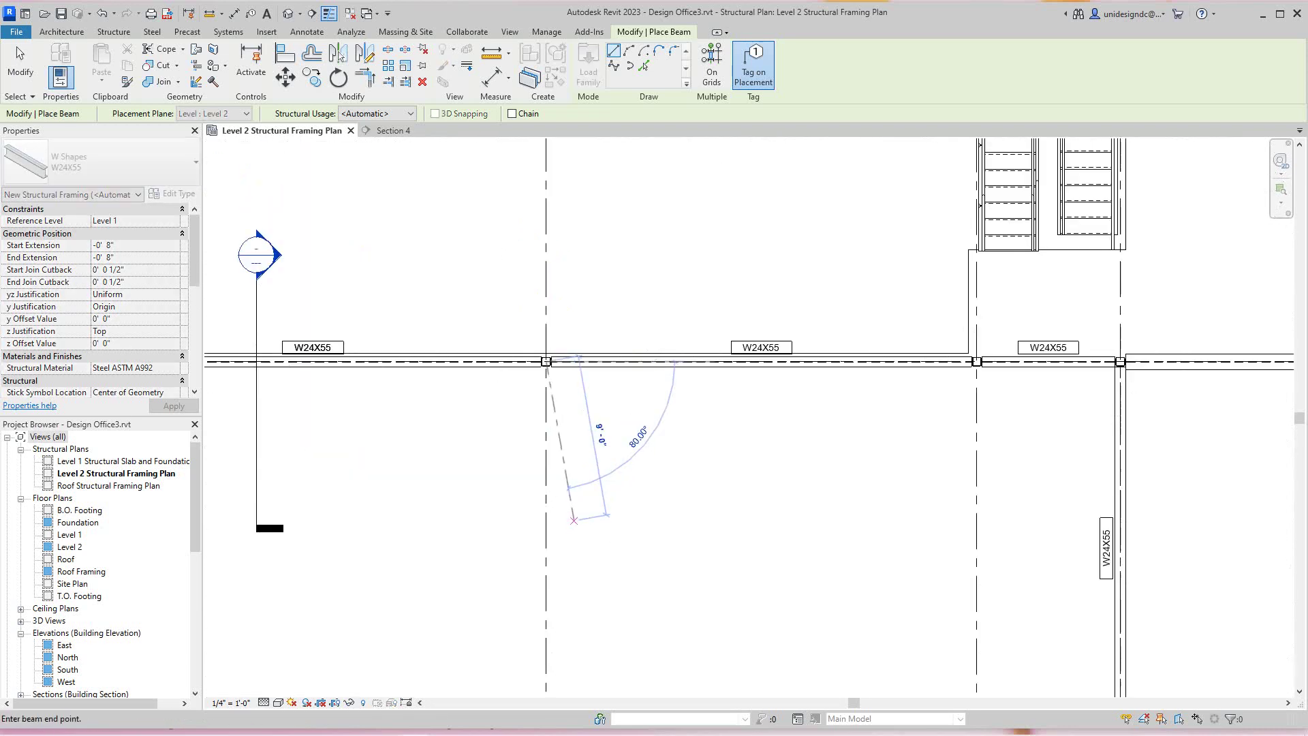
scroll(457, 363, "up", 2)
left_click(461, 428)
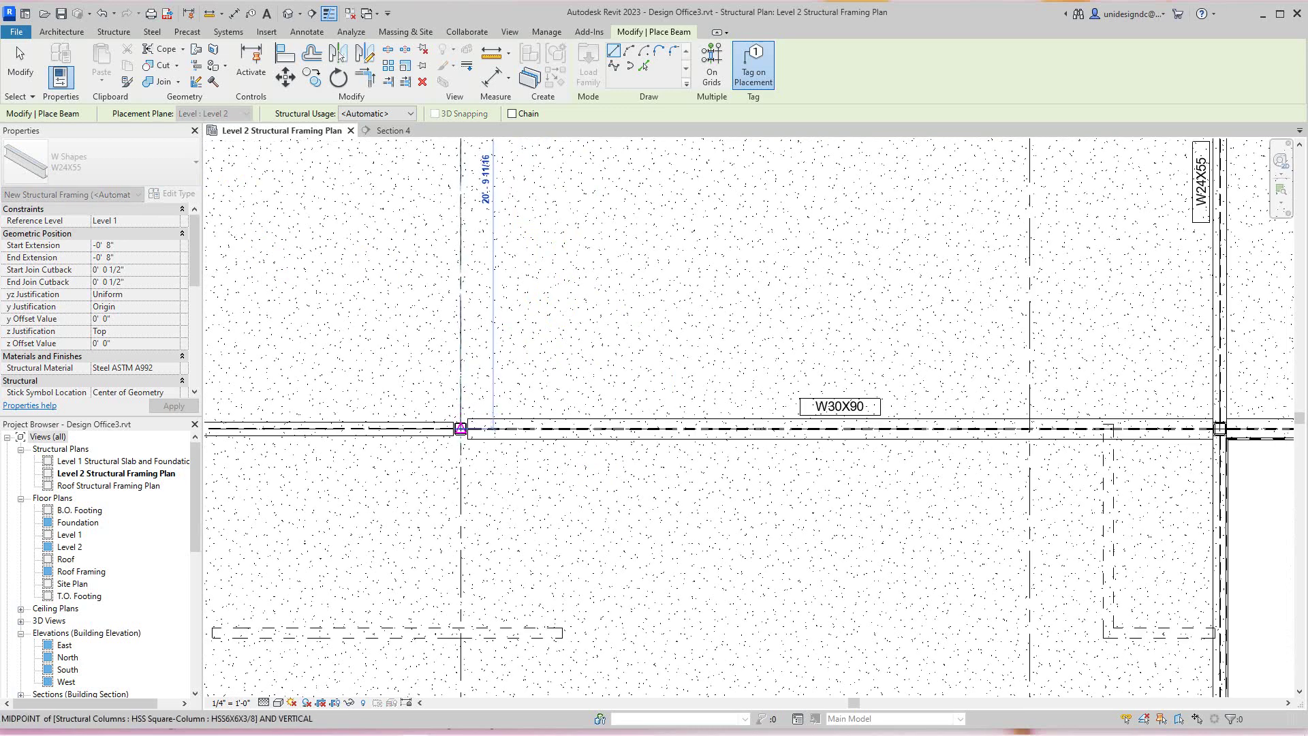
- Place a W-Wide Flange W30X90 beam along Grid 2 from the Grid C column to the Grid B column
scroll(522, 525, "down", 4)
middle_click_drag(504, 527, 531, 413)
scroll(537, 306, "up", 3)
scroll(549, 391, "down", 2)
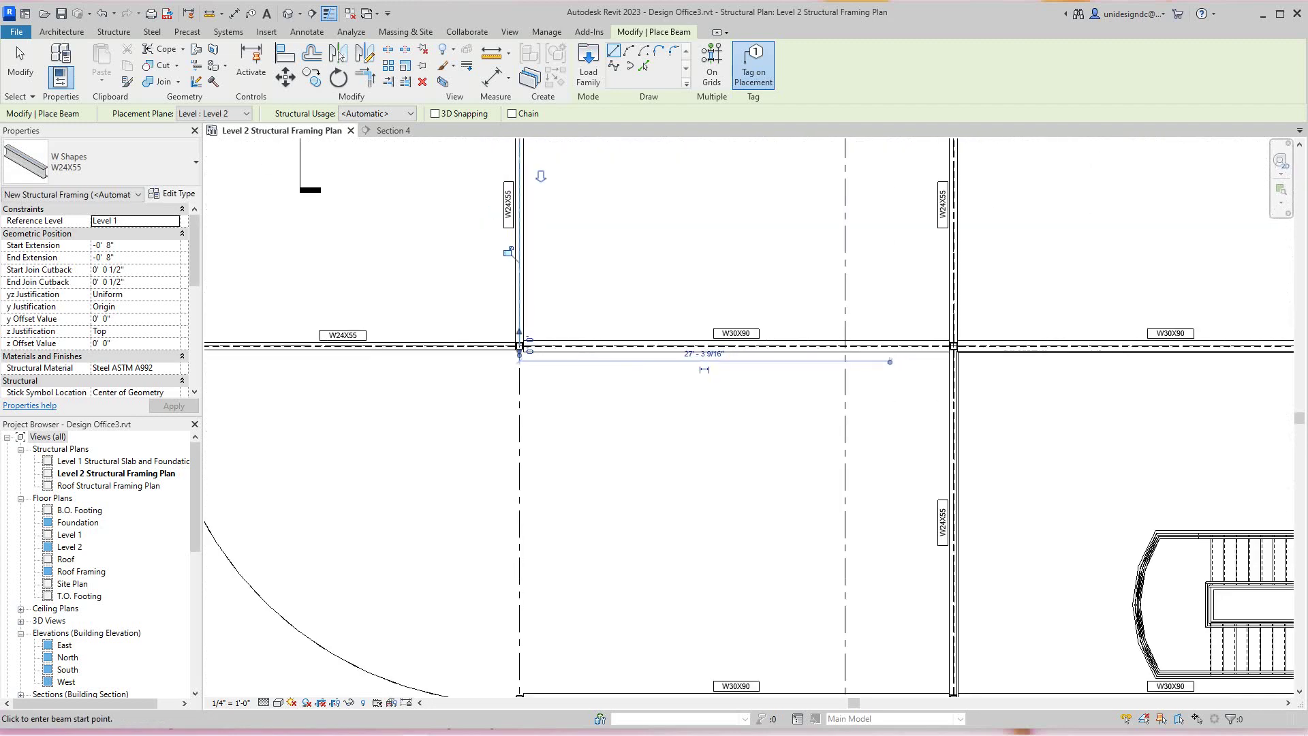
scroll(571, 412, "up", 2)
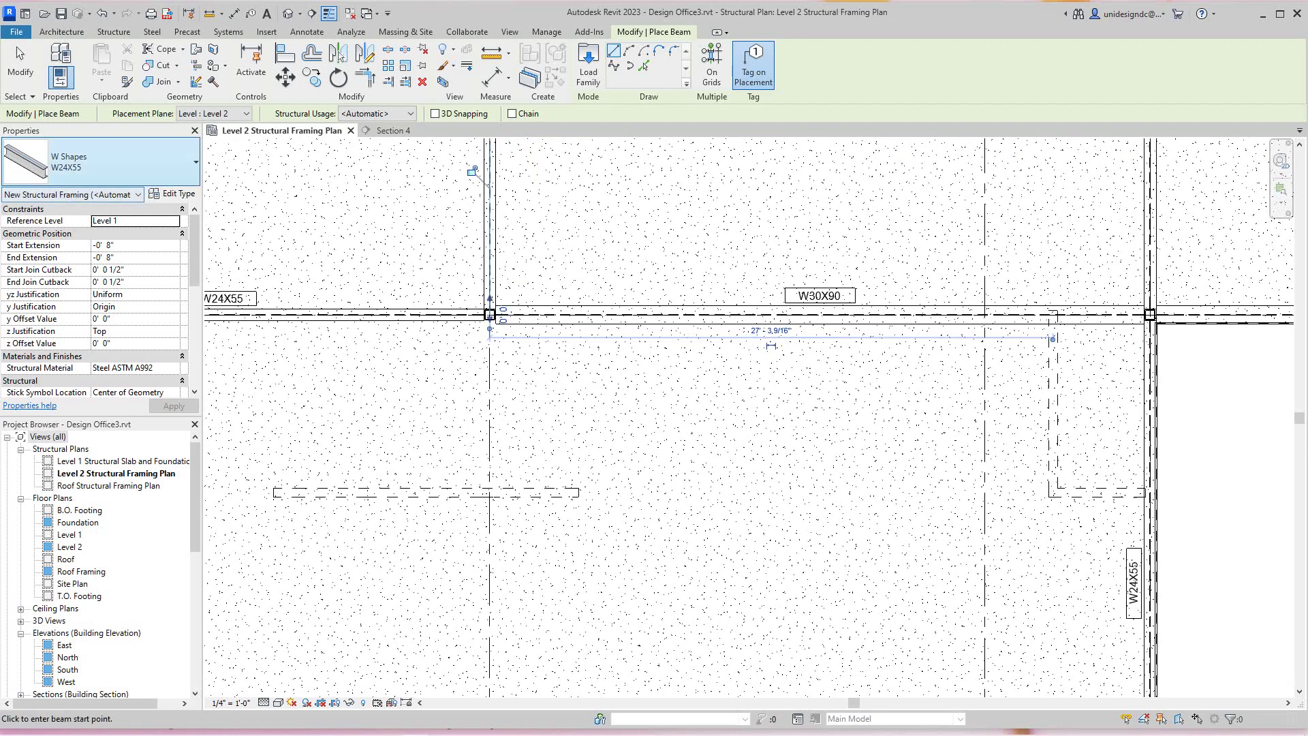
left_click(173, 164)
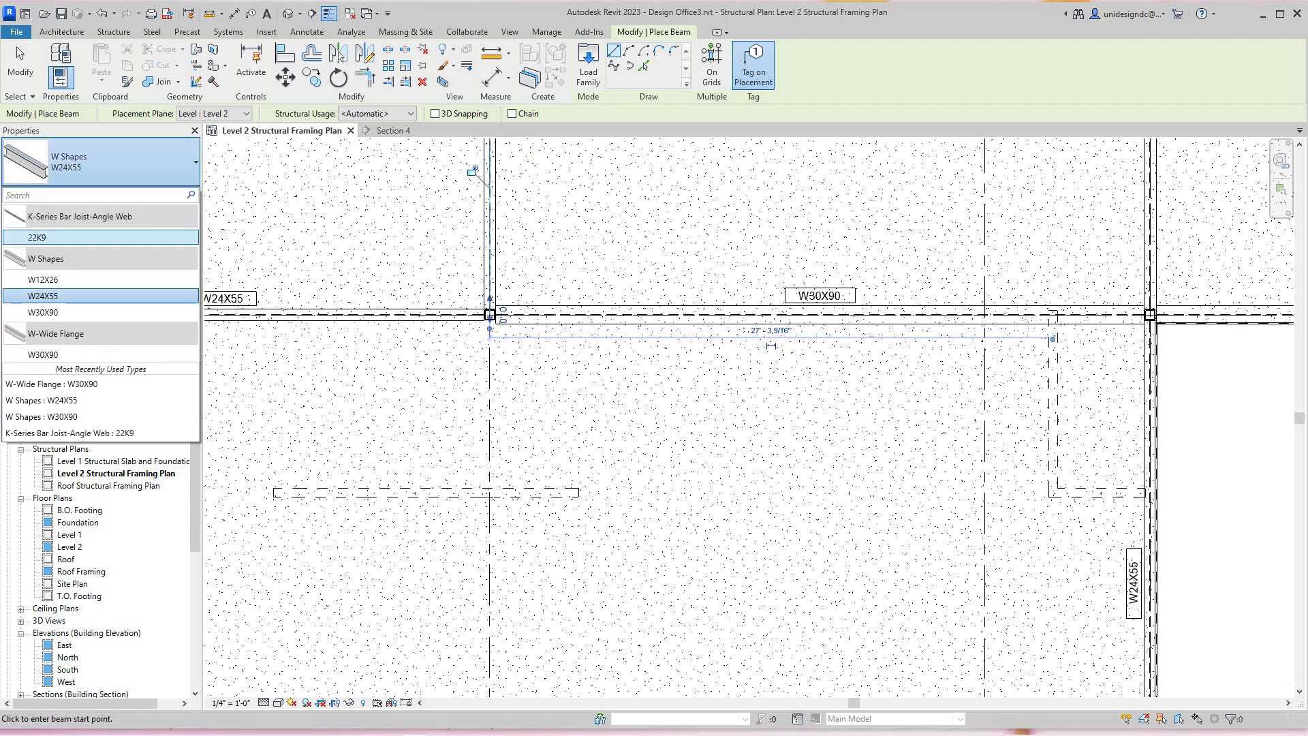
left_click(43, 355)
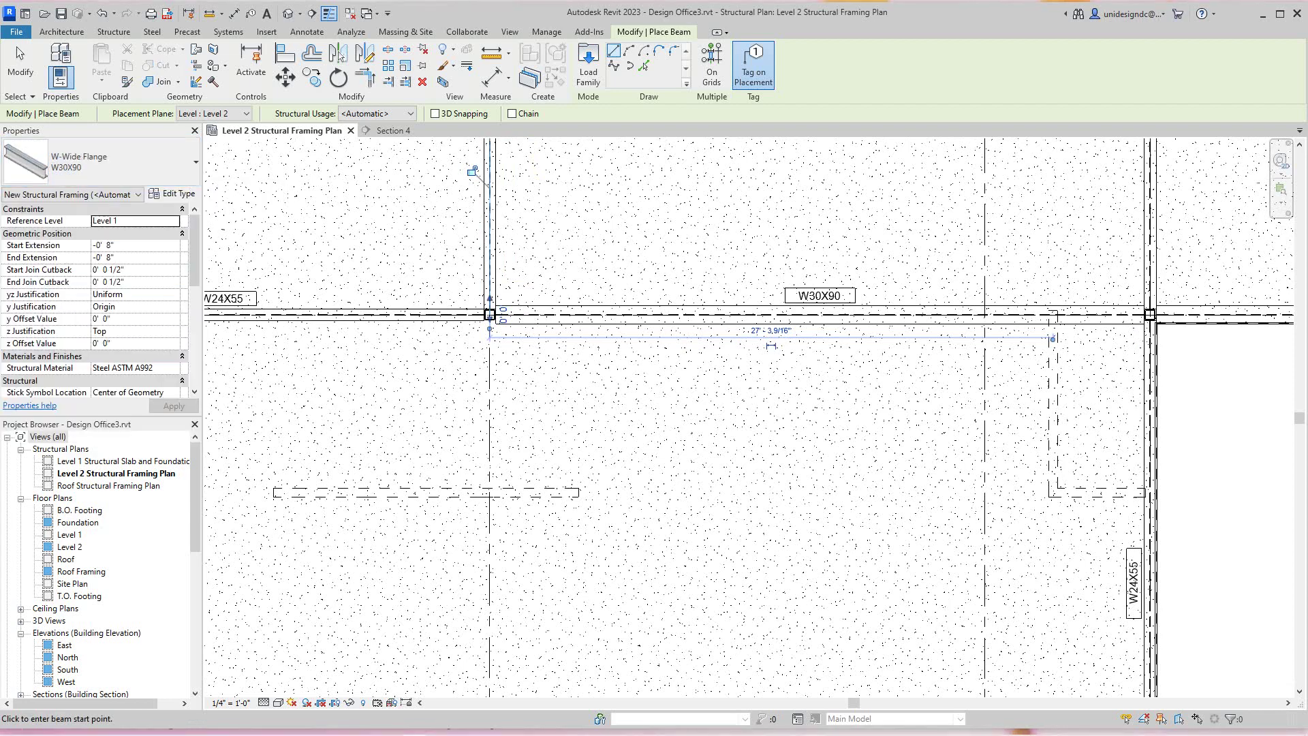
scroll(451, 400, "up", 1)
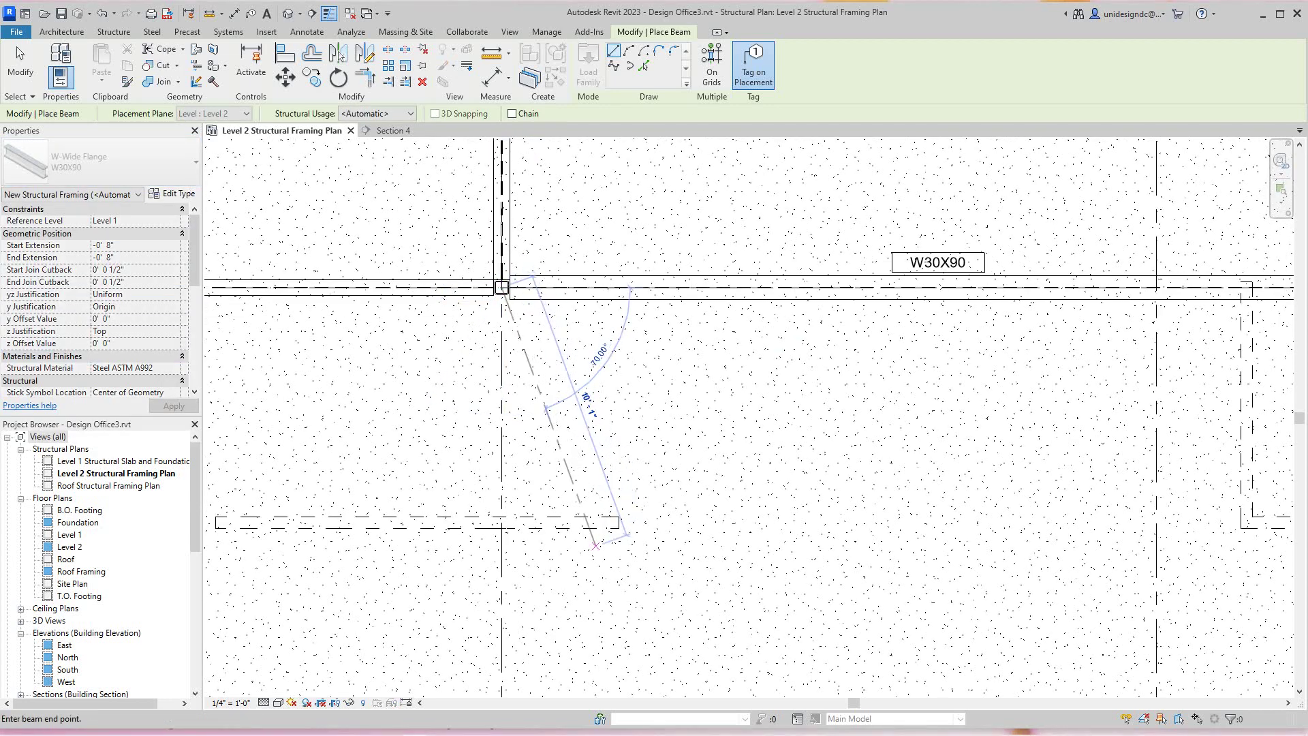
scroll(594, 547, "down", 4)
middle_click_drag(586, 559, 465, 322)
scroll(420, 518, "up", 2)
left_click(420, 560)
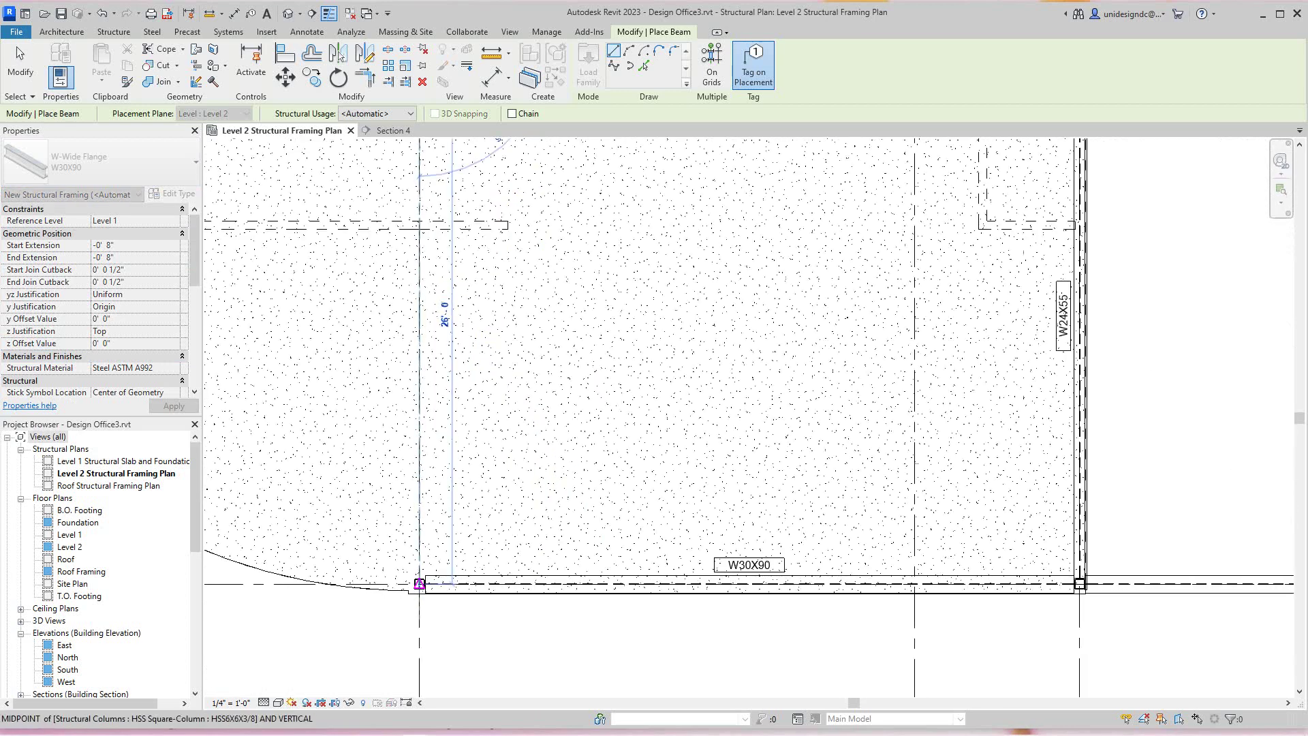
- Set the detail level of the Level 2 Structural Framing Plan to Medium and check the overall beam layout
scroll(666, 615, "down", 3)
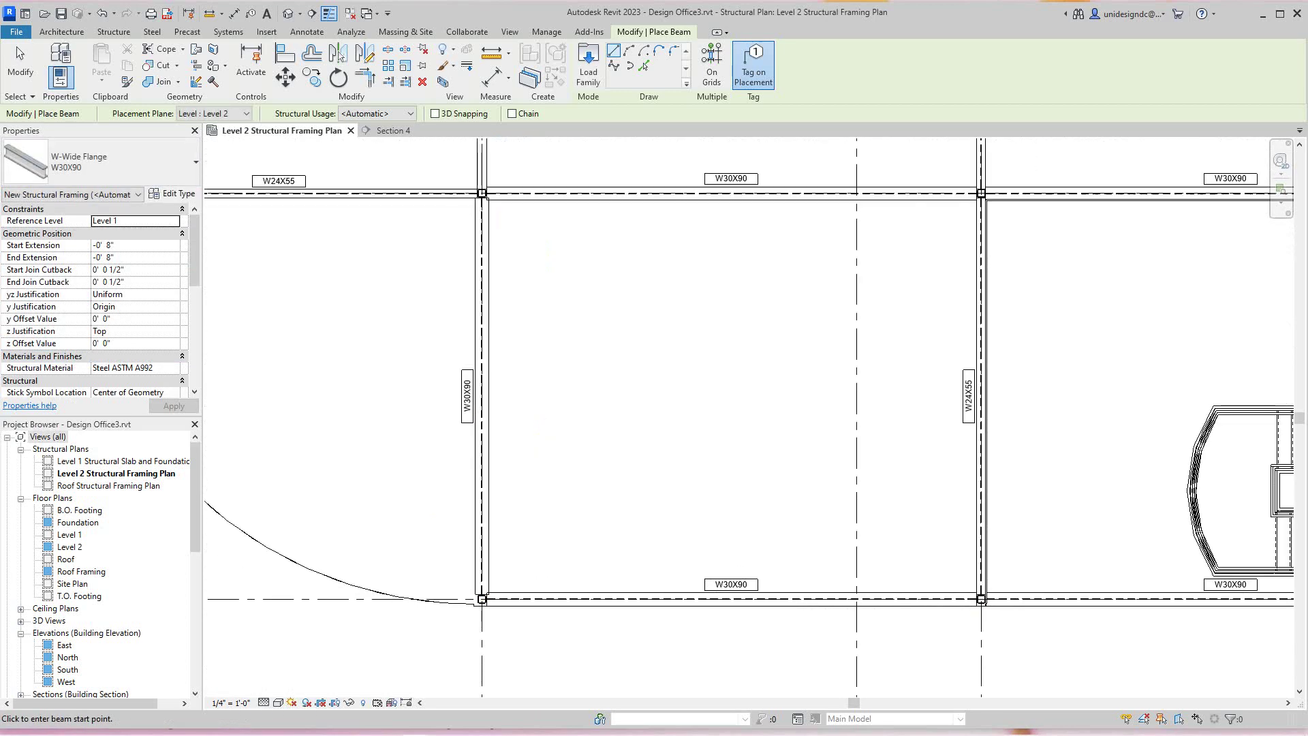
scroll(666, 615, "down", 2)
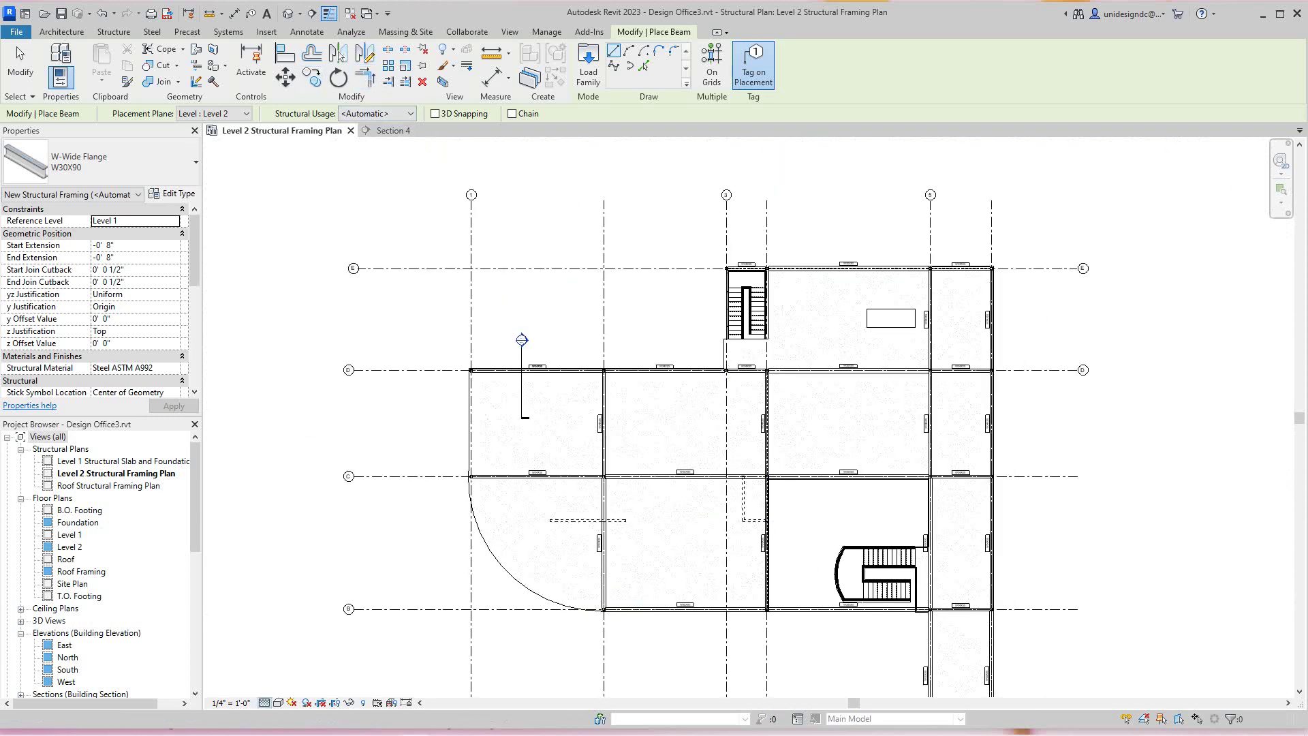
left_click(264, 702)
left_click(280, 675)
scroll(696, 548, "up", 2)
scroll(682, 516, "down", 2)
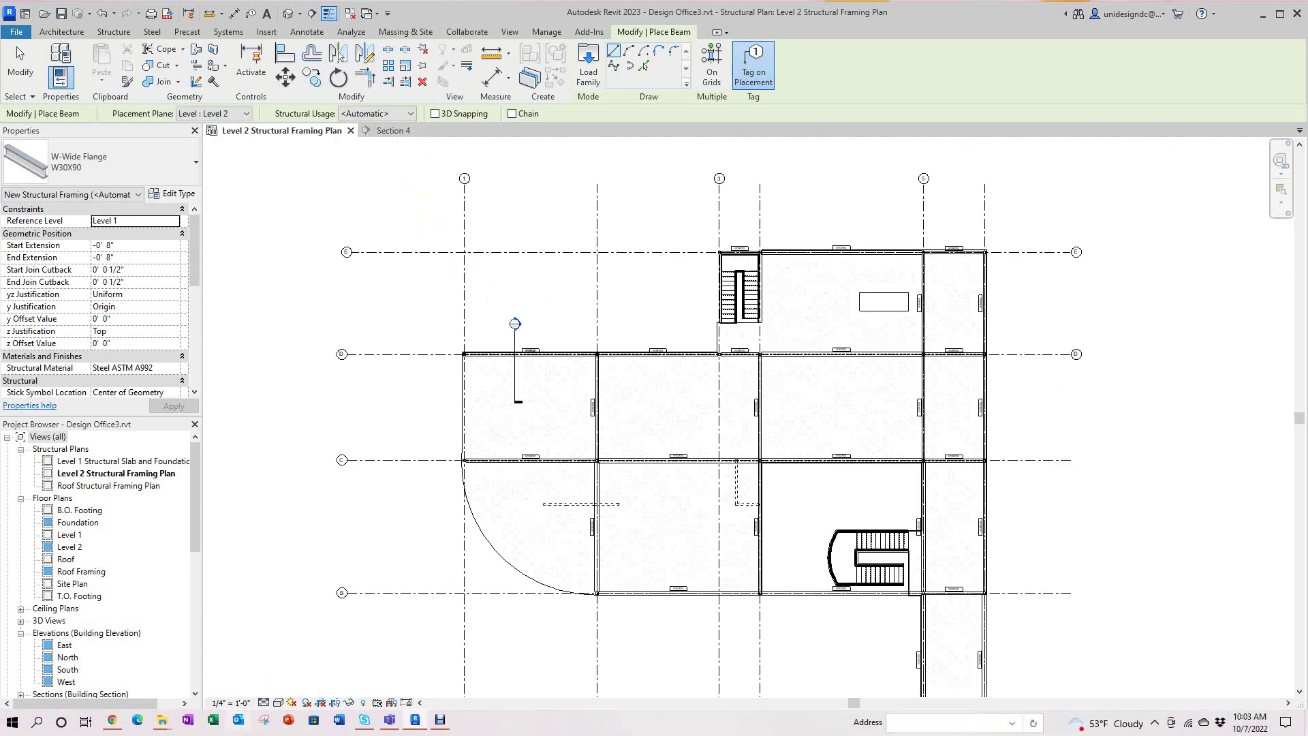
- Switch the framing plan's detail level to Coarse and review the whole floor's framing from Grid A to Grid E
left_click(264, 702)
left_click(283, 658)
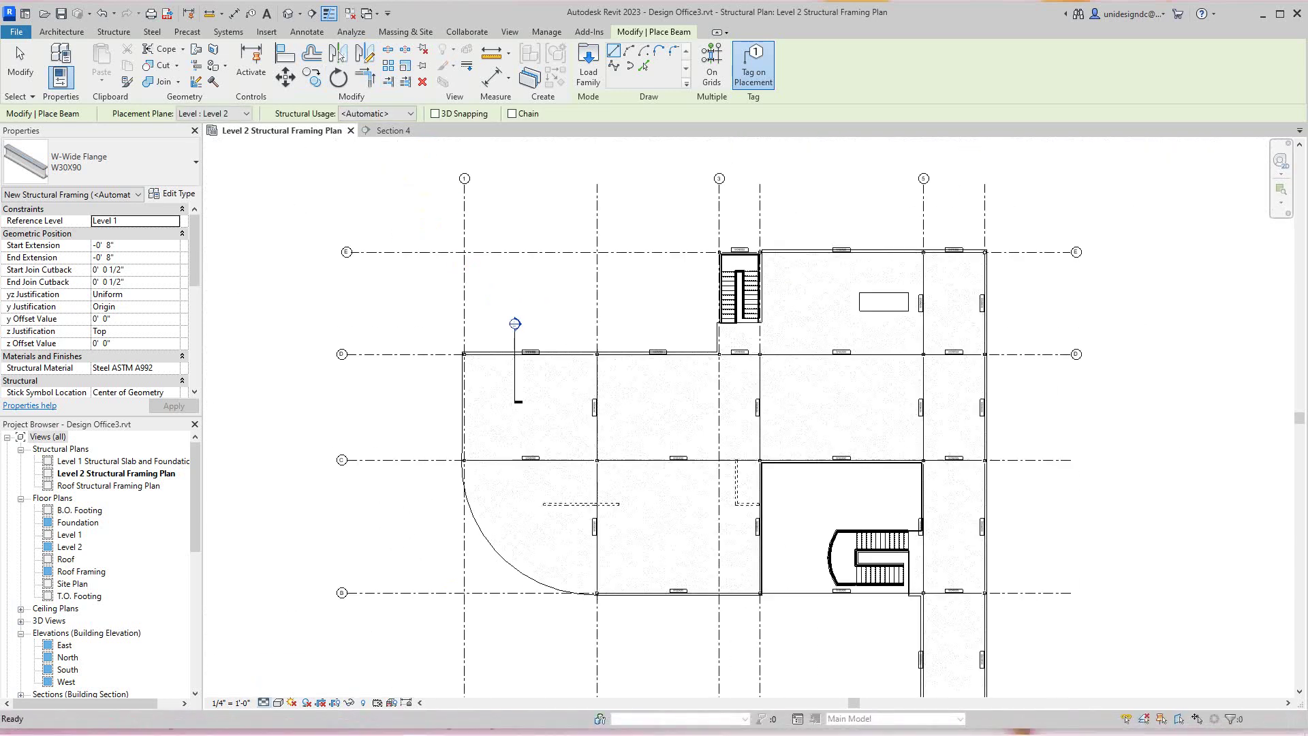
scroll(1063, 535, "down", 1)
middle_click_drag(1063, 535, 1057, 448)
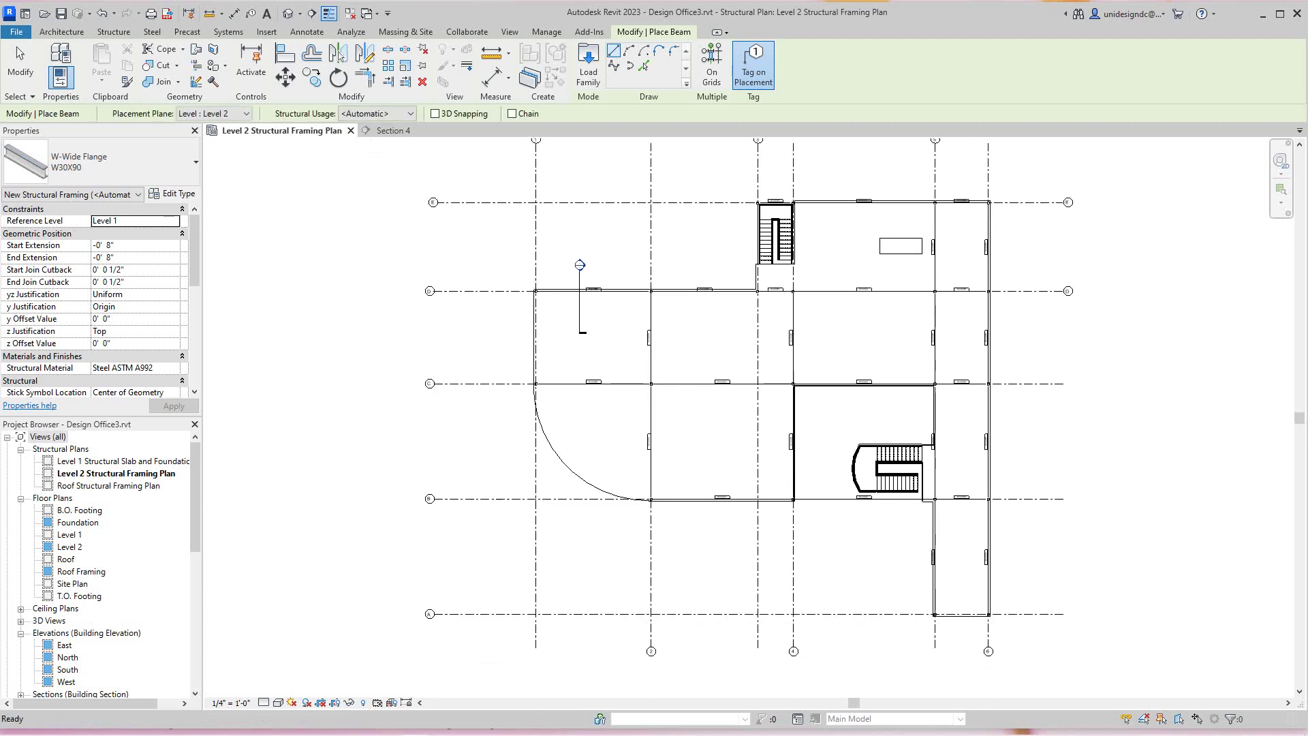
scroll(1058, 460, "up", 1)
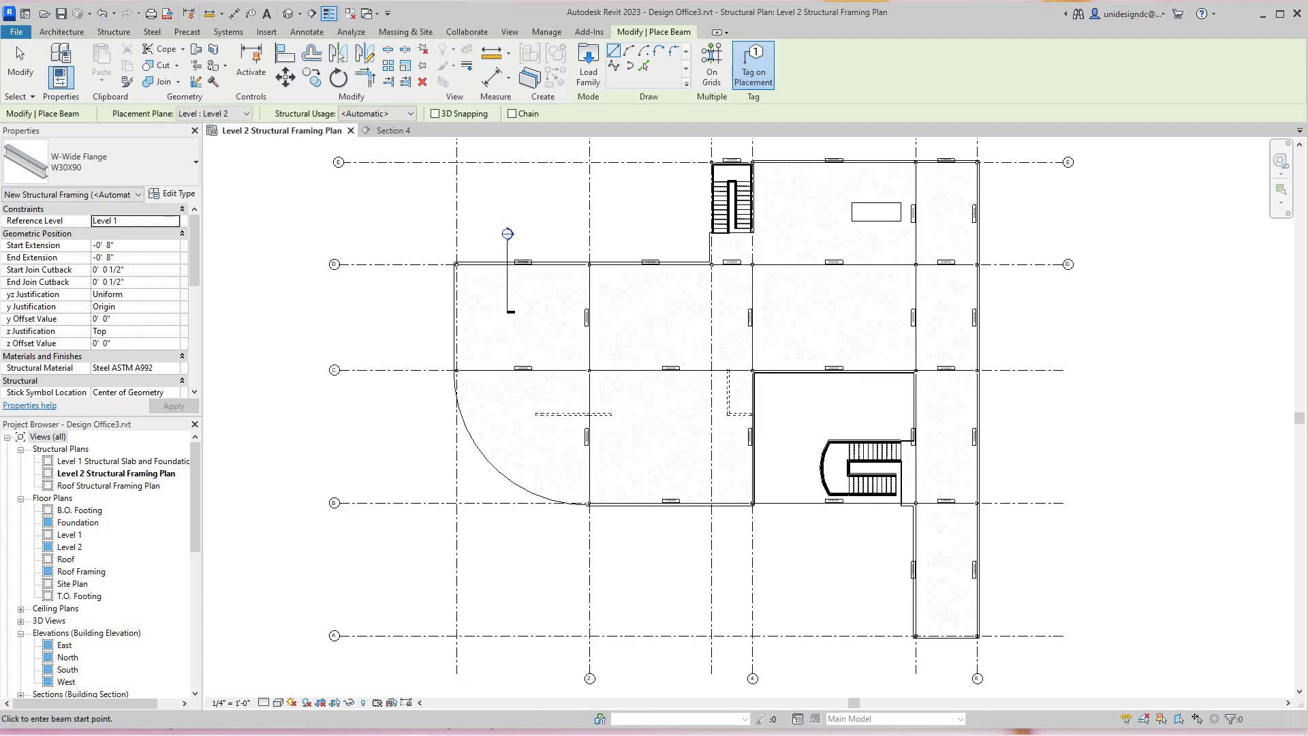
middle_click_drag(474, 503, 476, 553)
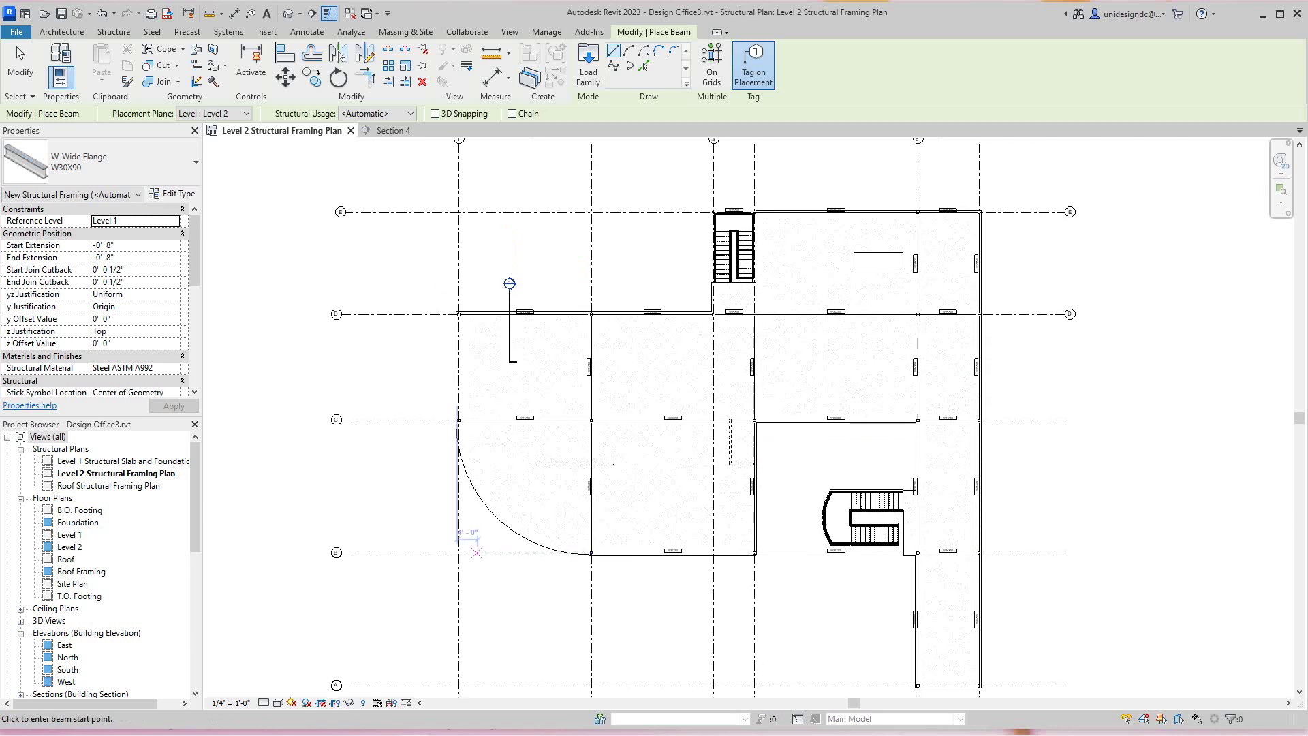
- Return the framing plan's detail level from Coarse to Medium
left_click(263, 702)
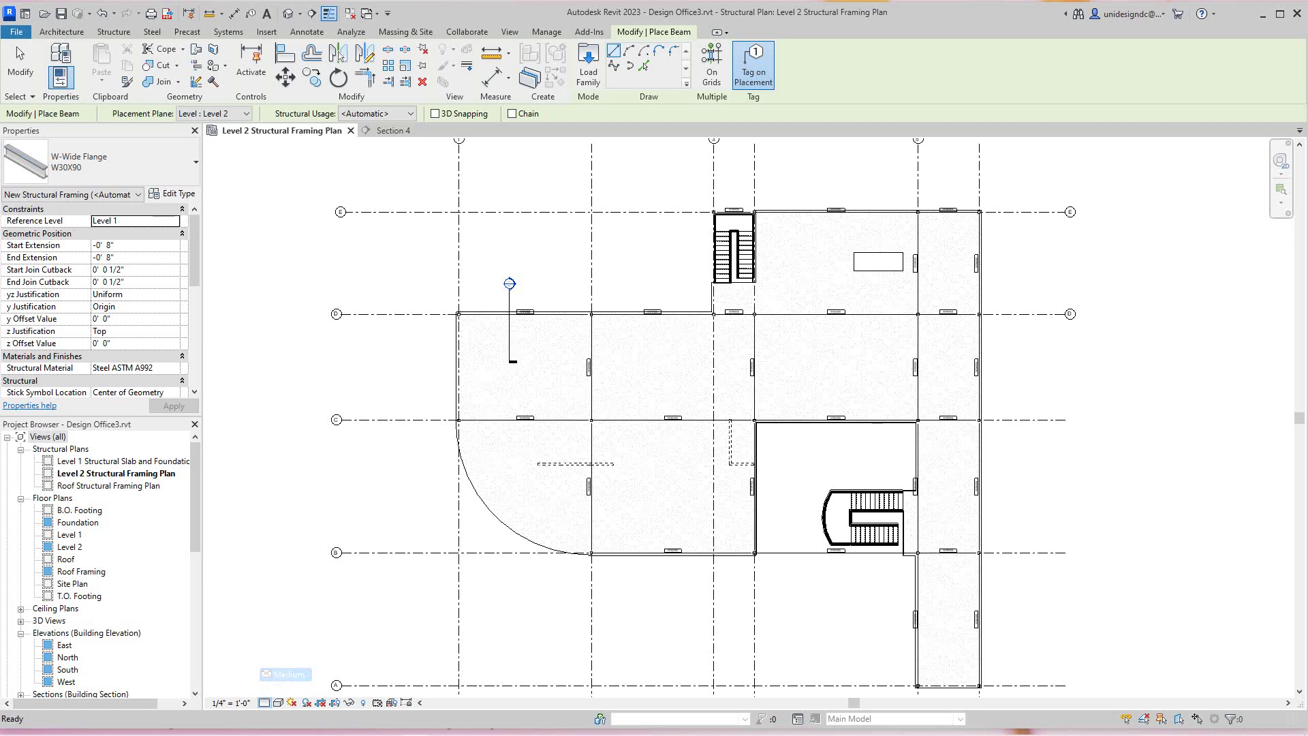
left_click(281, 688)
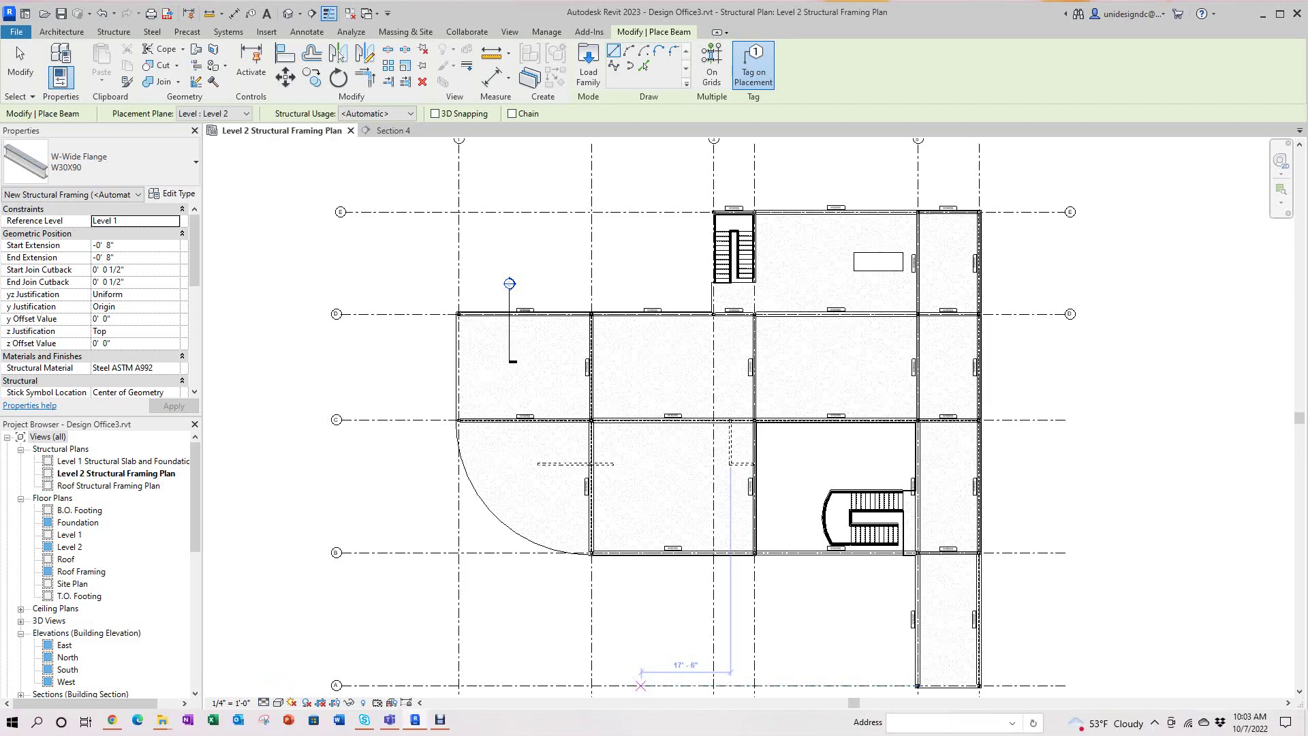
scroll(591, 463, "up", 3)
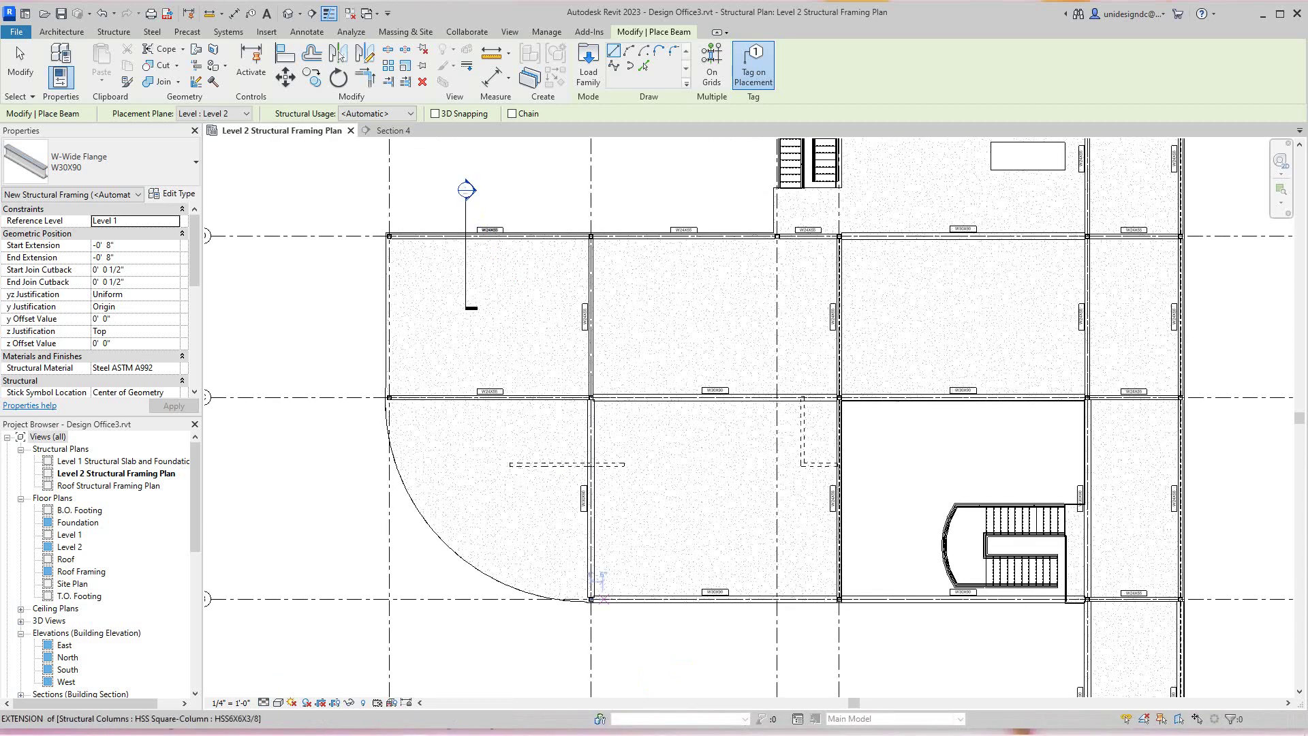
scroll(584, 627, "down", 3)
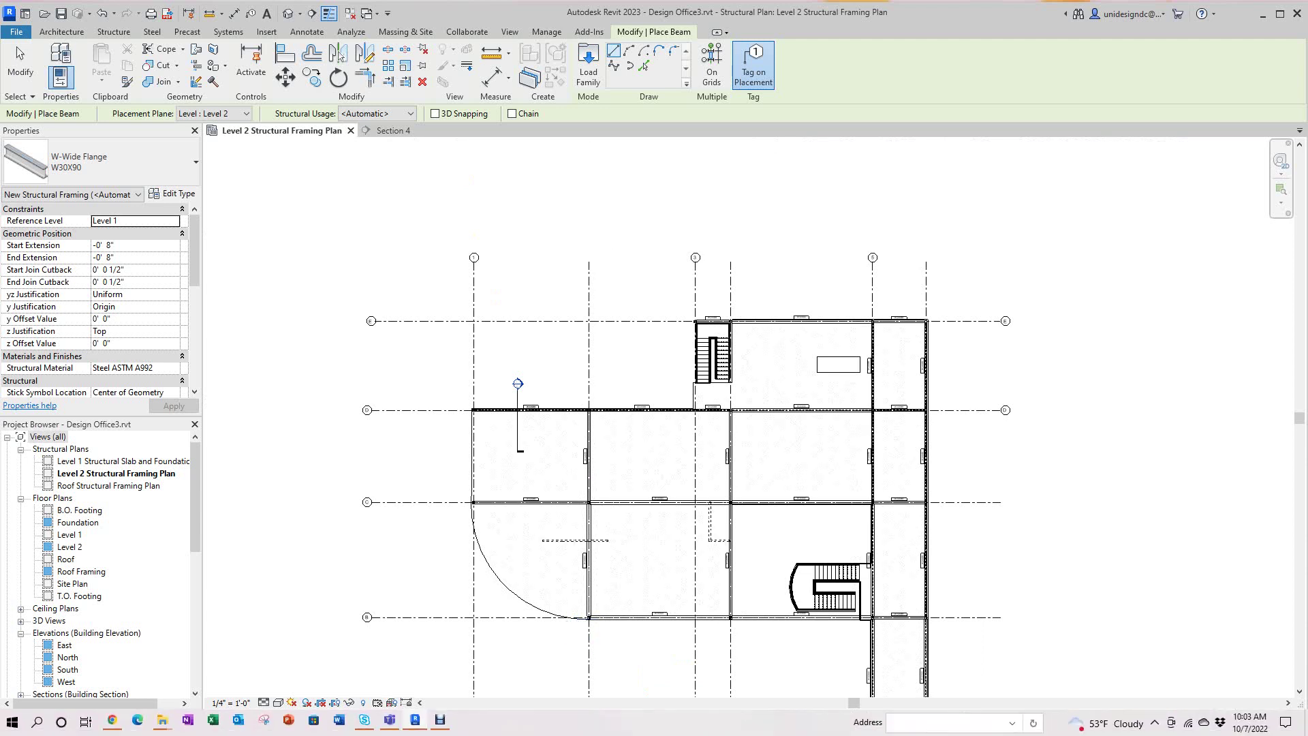
mouse_move(440, 720)
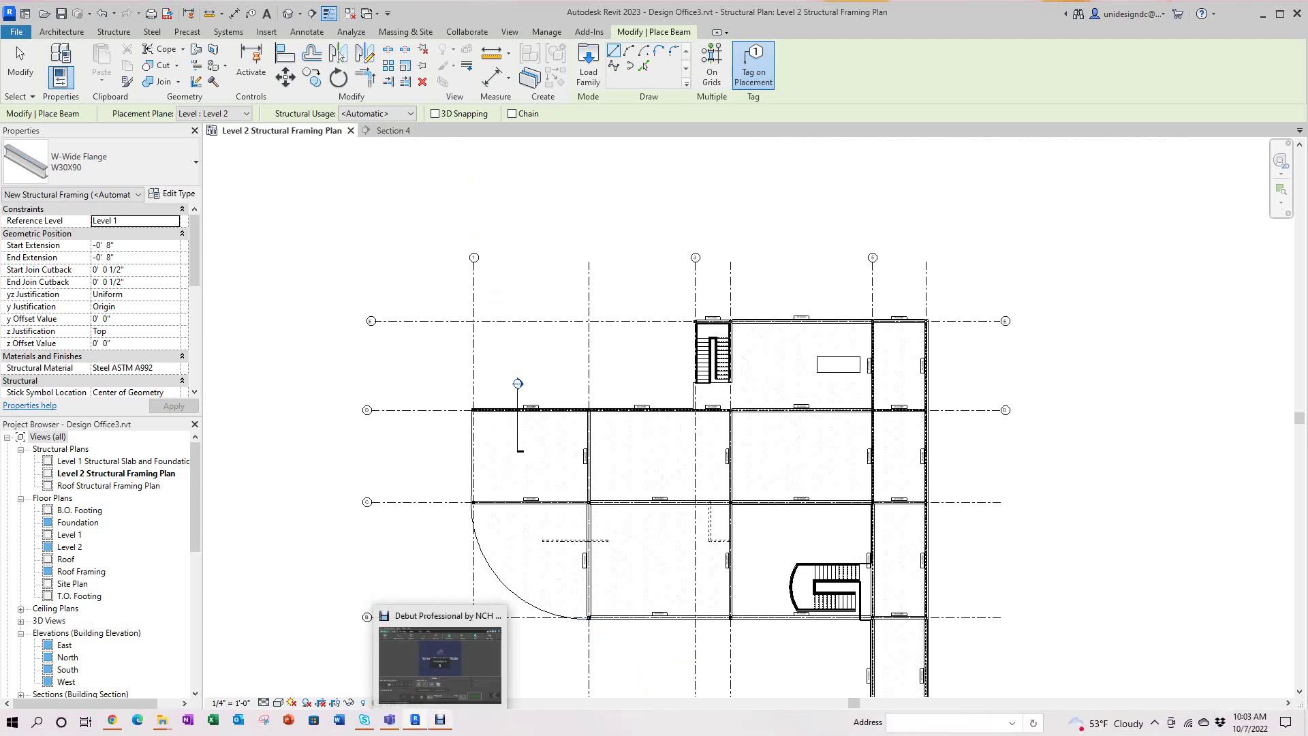
left_click(440, 664)
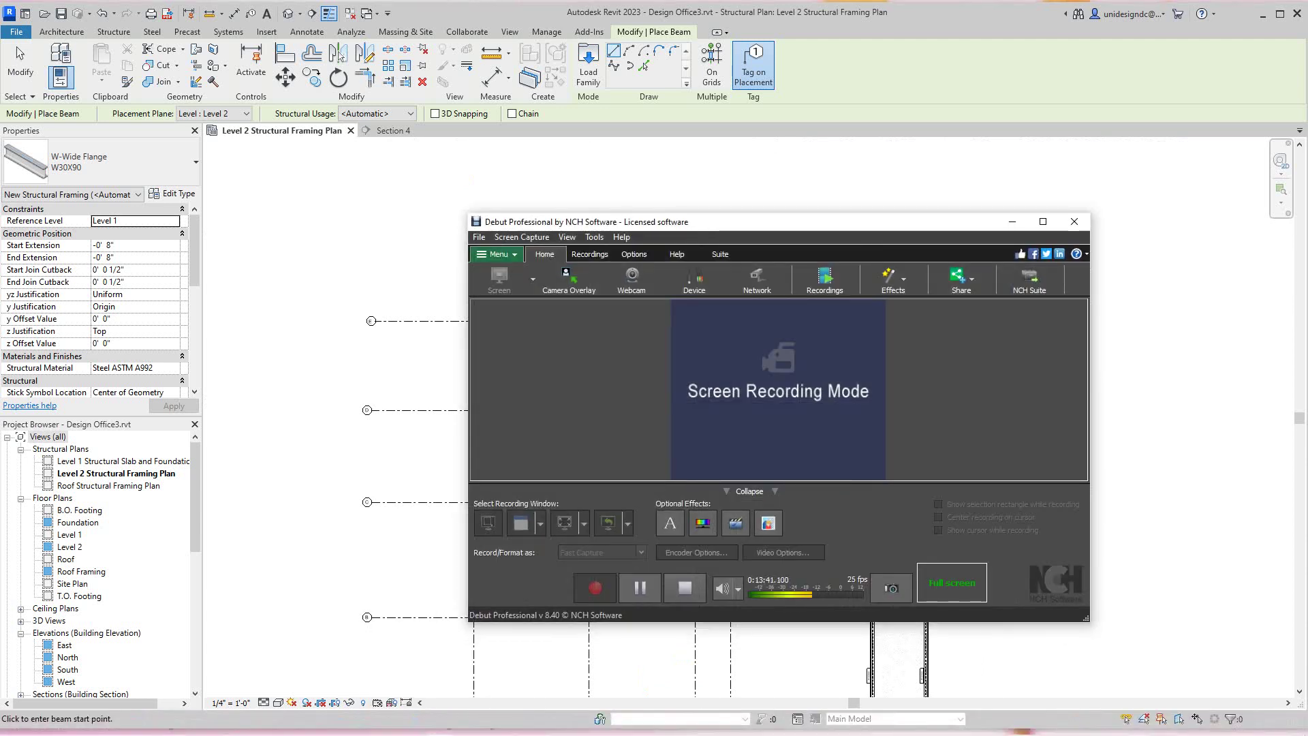